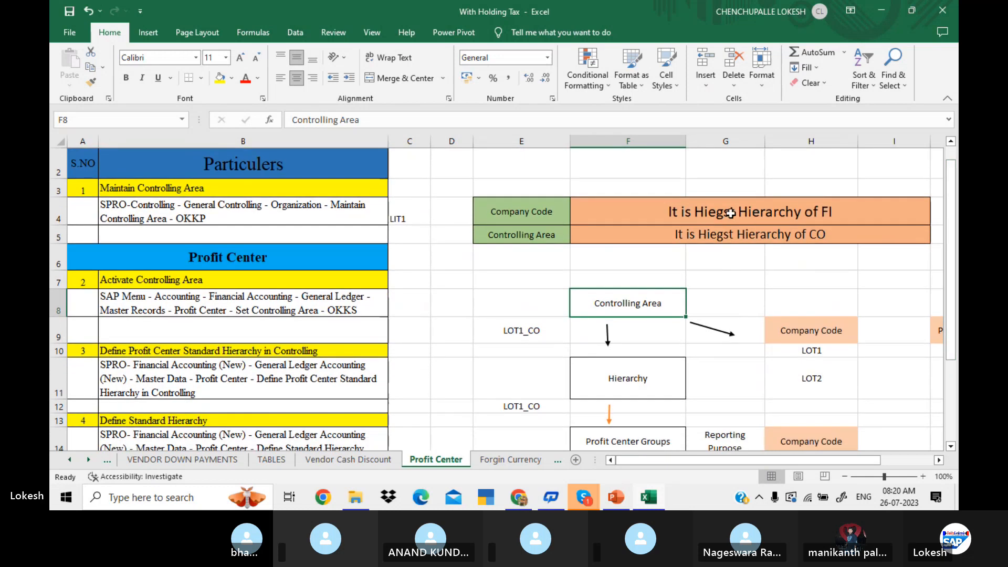
Review the profit center configuration steps in column B, from Maintain Controlling Area through Create Profit Center.
left_click(208, 177)
left_click_drag(209, 182, 219, 212)
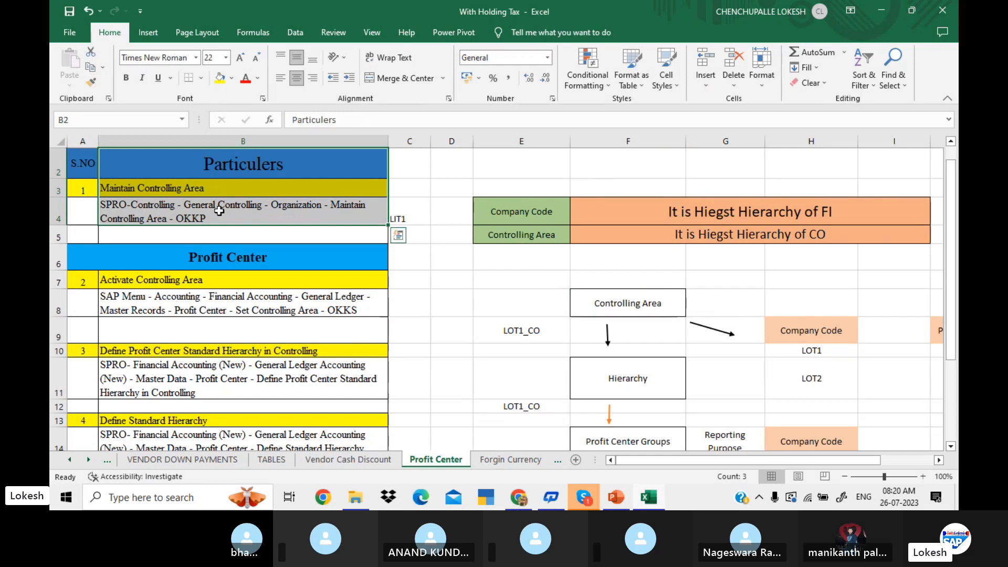
left_click(236, 257)
key("Down")
key("Down")
key("Down")
key("Down")
key("Down")
key("Down")
key("Down")
key("Down")
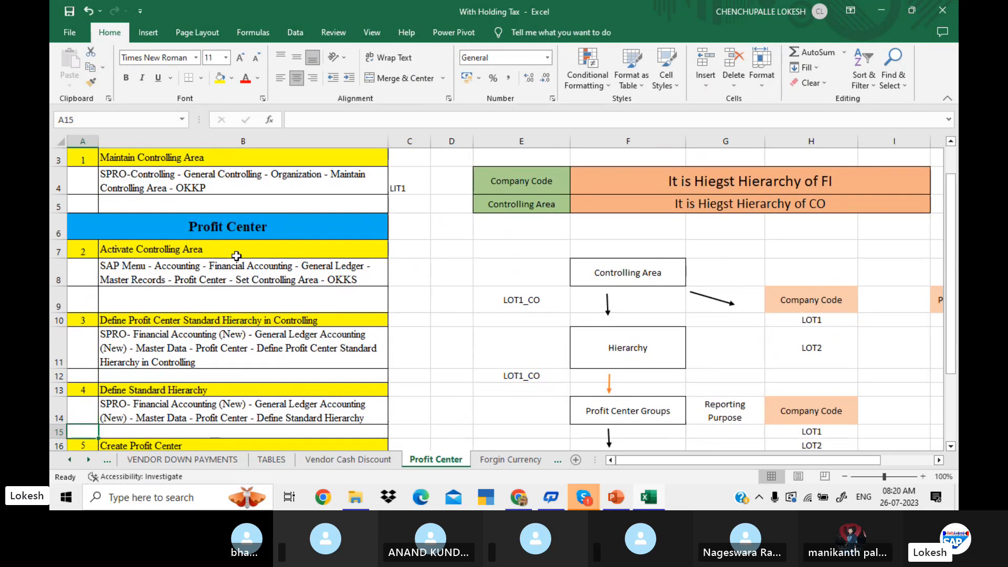
left_click(268, 251)
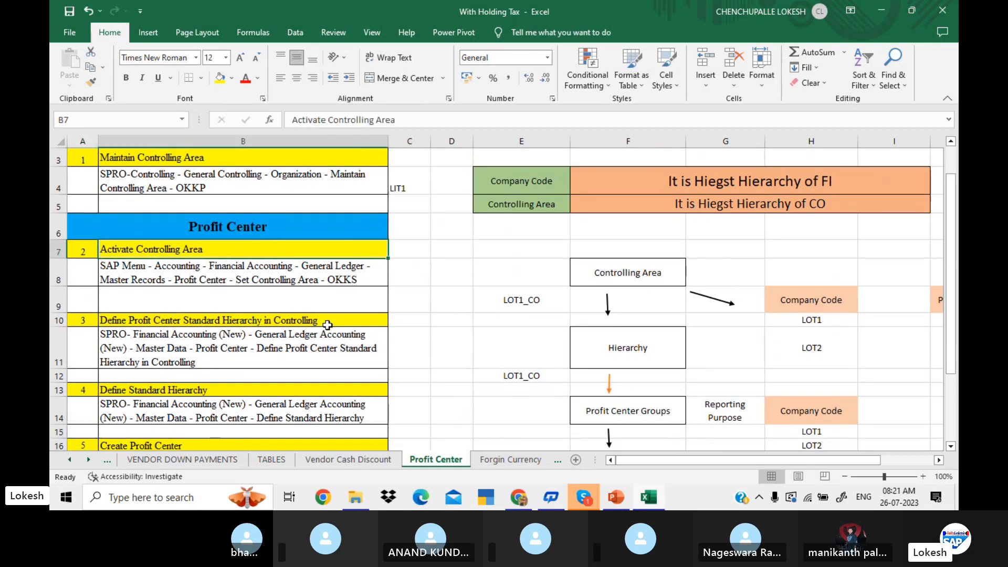
left_click(333, 328)
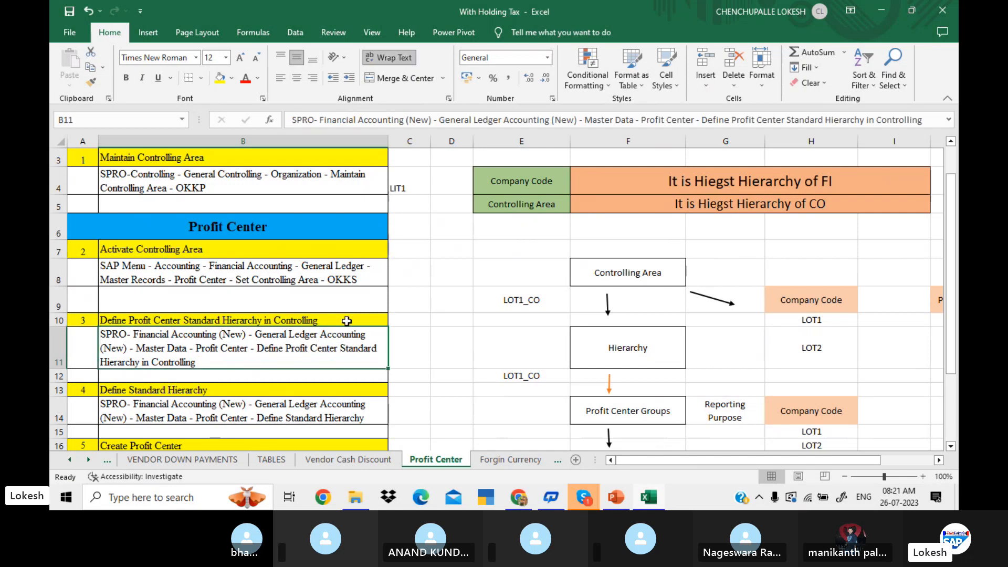
left_click(347, 321)
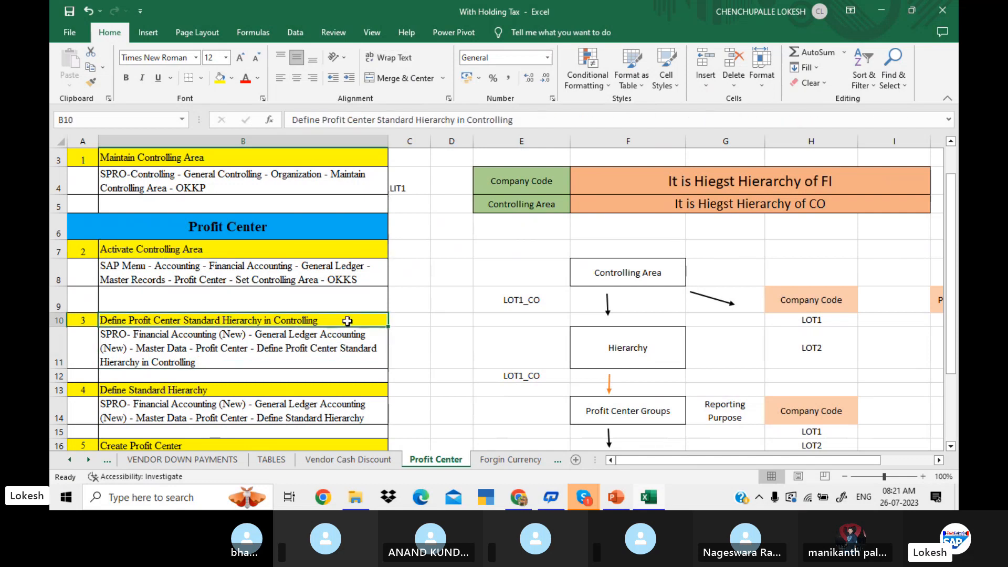
left_click(316, 389)
key("Down")
key("Down")
key("Down")
key("Down")
key("Down")
key("Down")
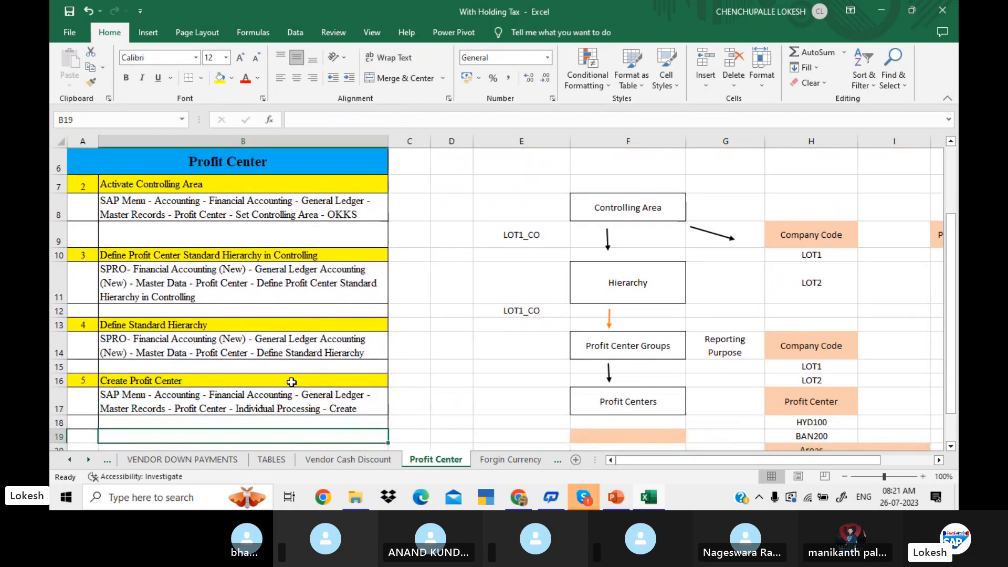
Examine the Company Code and Controlling Area hierarchy definitions beside the configuration list.
left_click(492, 227)
key("Up")
key("Up")
key("Up")
key("Up")
key("Up")
key("Up")
key("Up")
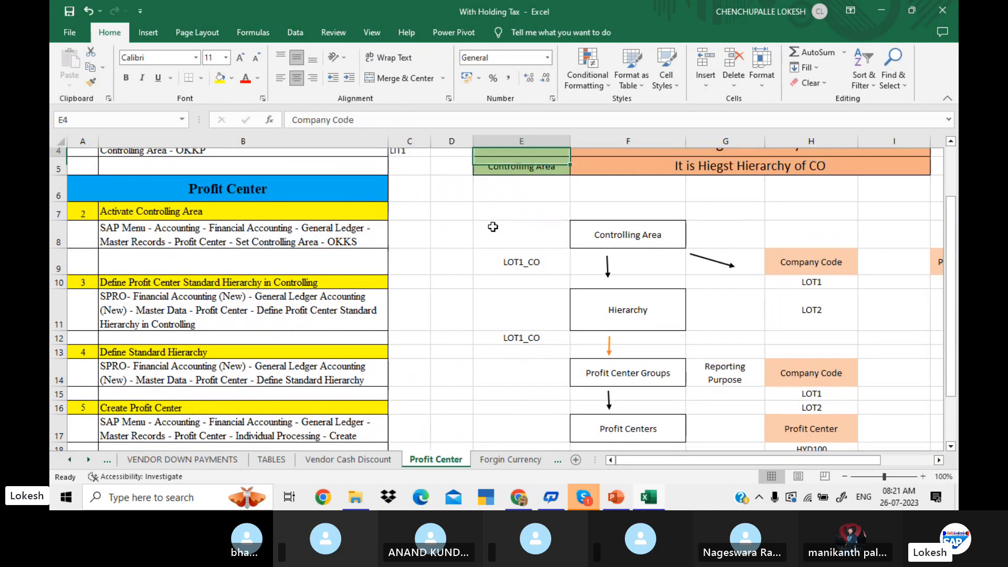
left_click(550, 214)
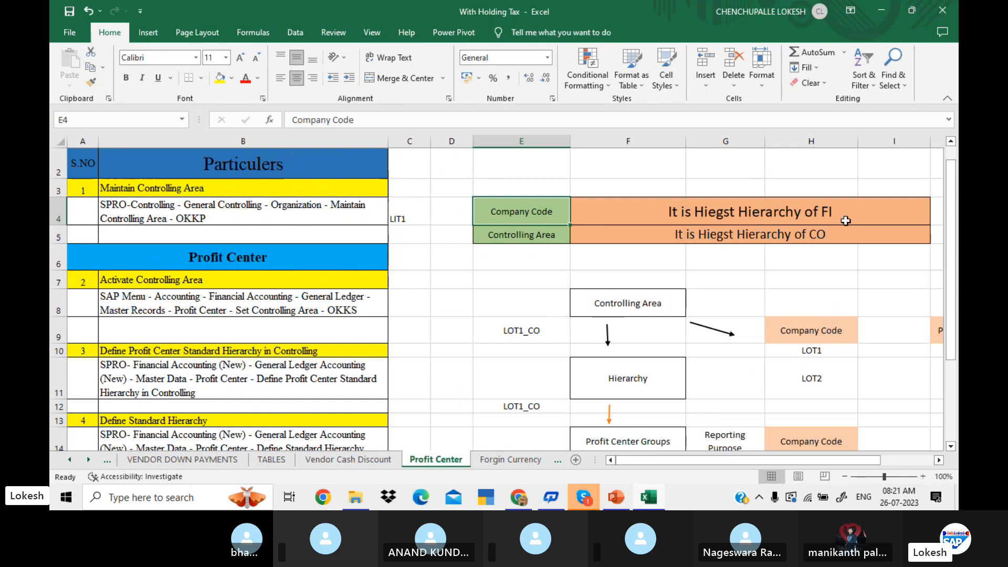
left_click_drag(786, 462, 813, 454)
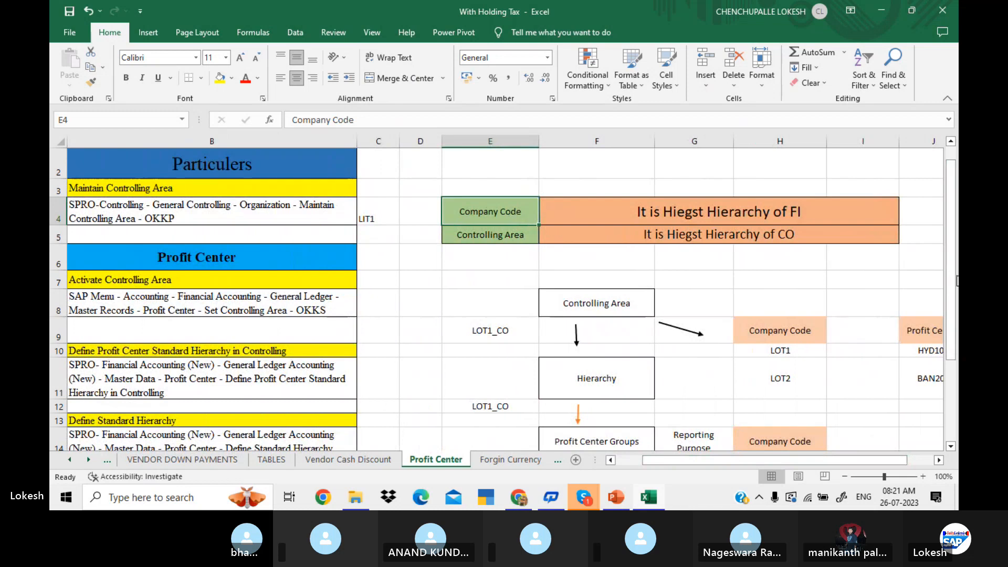
scroll(674, 237, "down", 3)
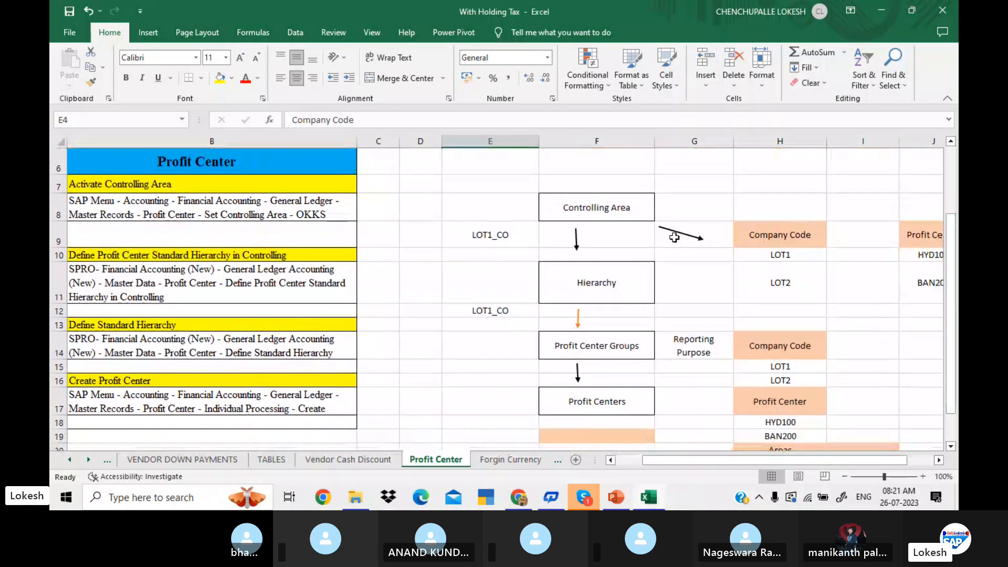
Examine the diagram's flow from Controlling Area through Hierarchy and Profit Center Groups to Profit Centers.
left_click(629, 220)
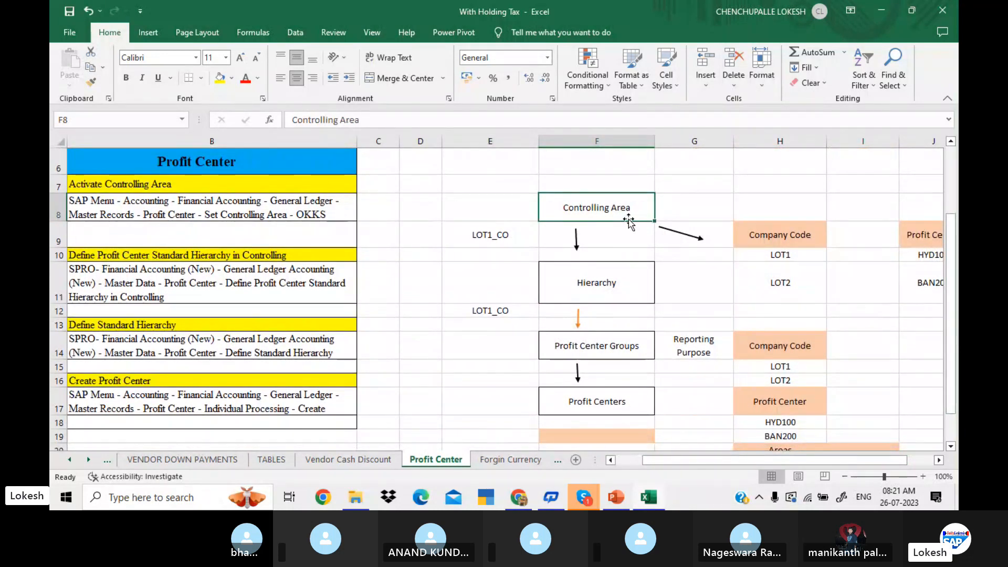
key("Down")
key("Down")
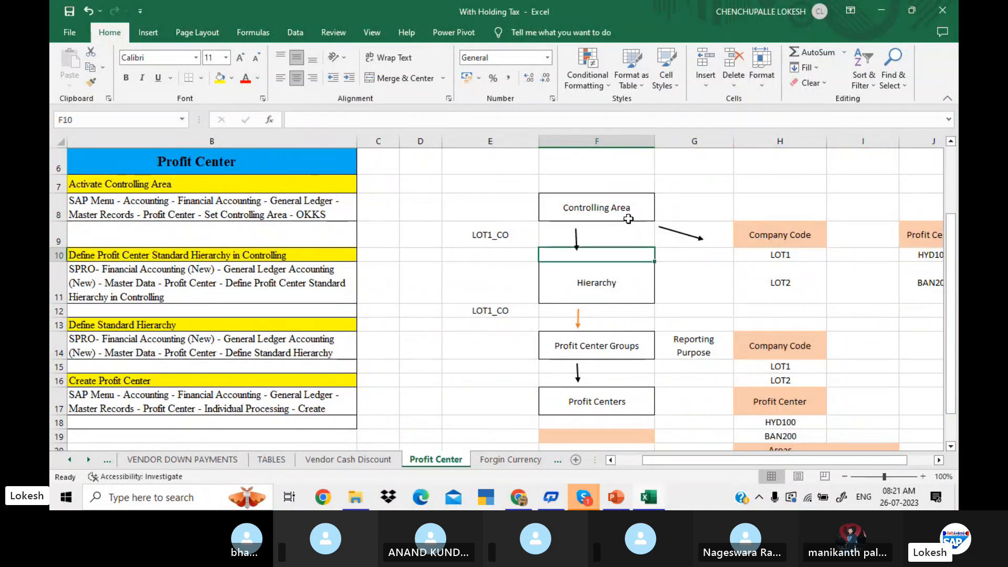
key("Up")
key("Up")
key("Down")
key("Down")
key("Down")
key("Down")
key("Down")
key("Down")
key("Down")
key("Down")
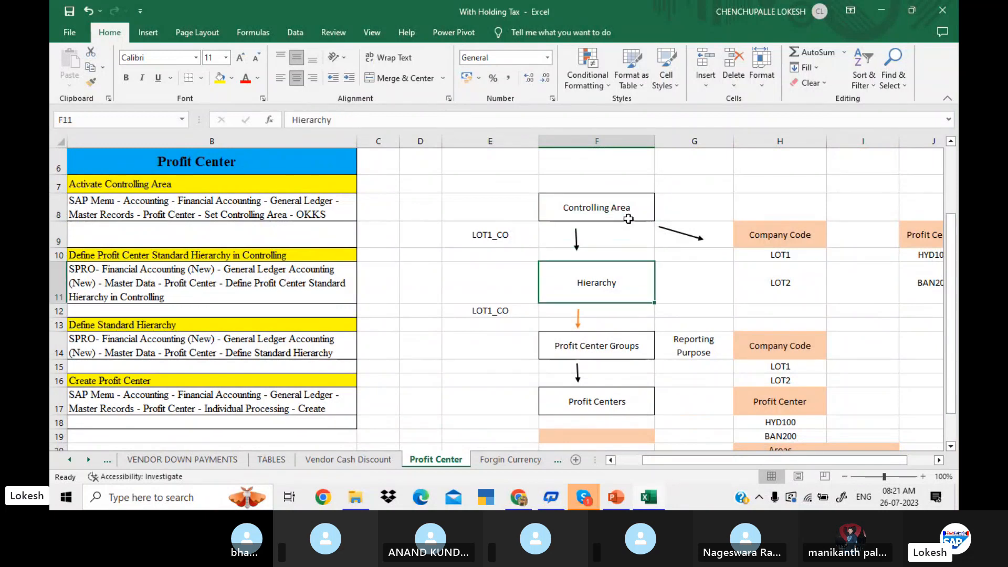
key("Down")
key("Down")
key("Down")
key("Down")
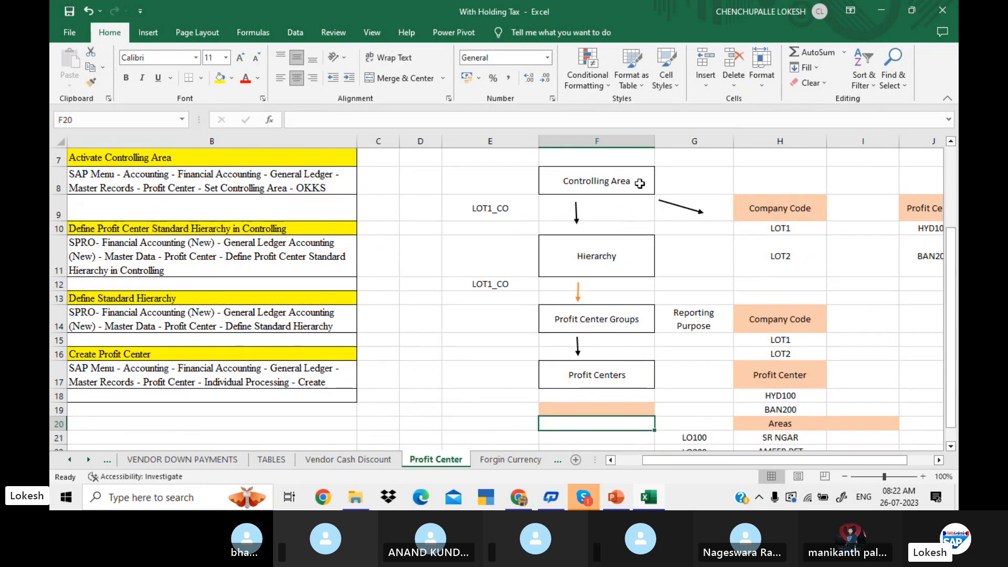
Move the LOT1_CO label from cell E12 to E11, beside the Hierarchy box.
left_click(588, 257)
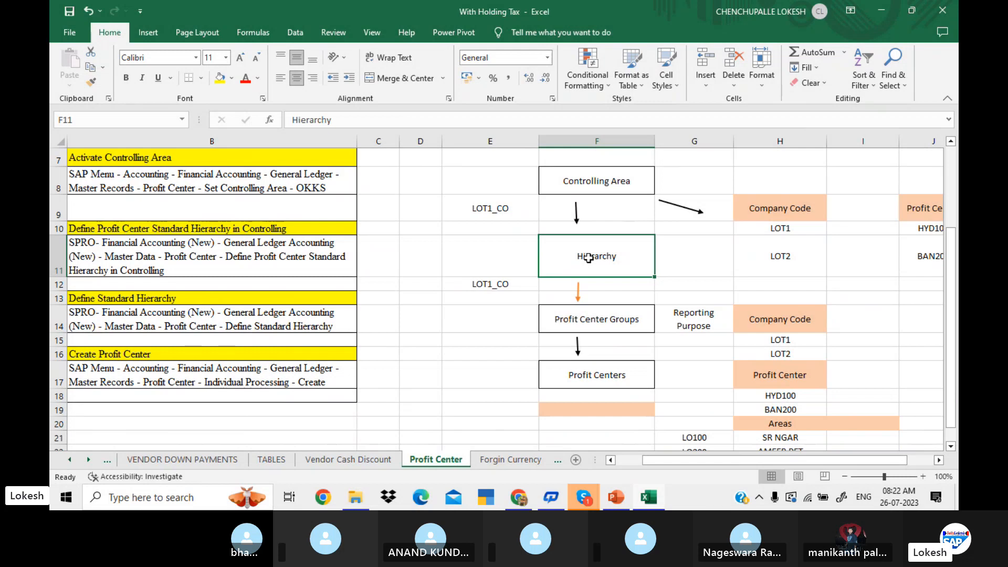
left_click(485, 285)
left_click_drag(486, 285, 492, 251)
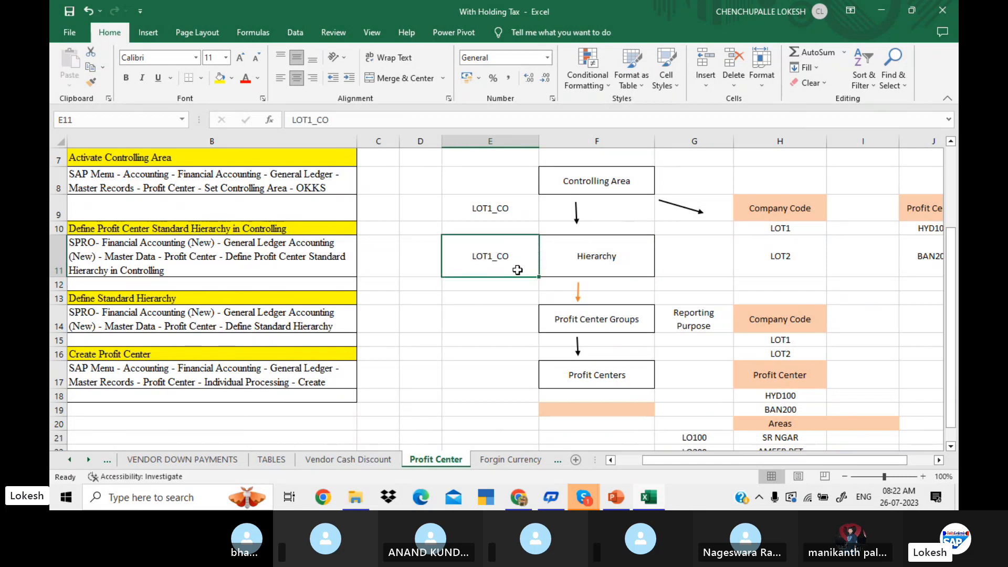
Examine the Profit Center Groups level and the company codes listed beside it for reporting purposes.
left_click(588, 258)
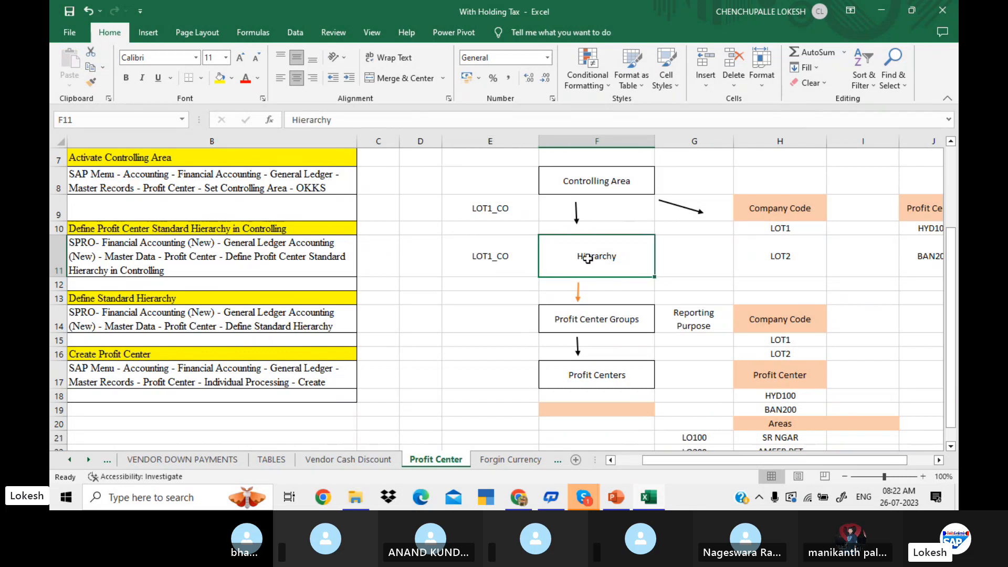
left_click(595, 321)
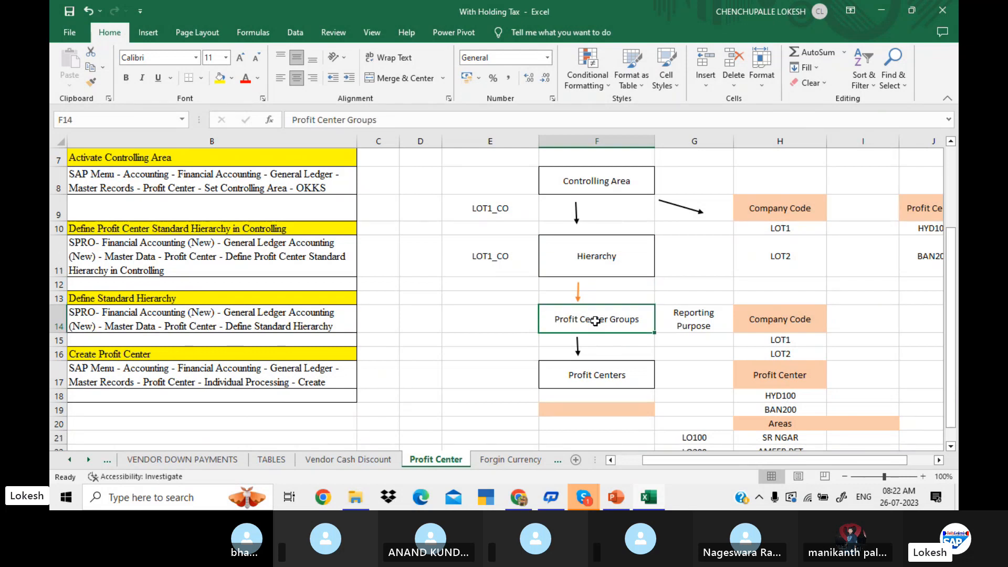
left_click(753, 319)
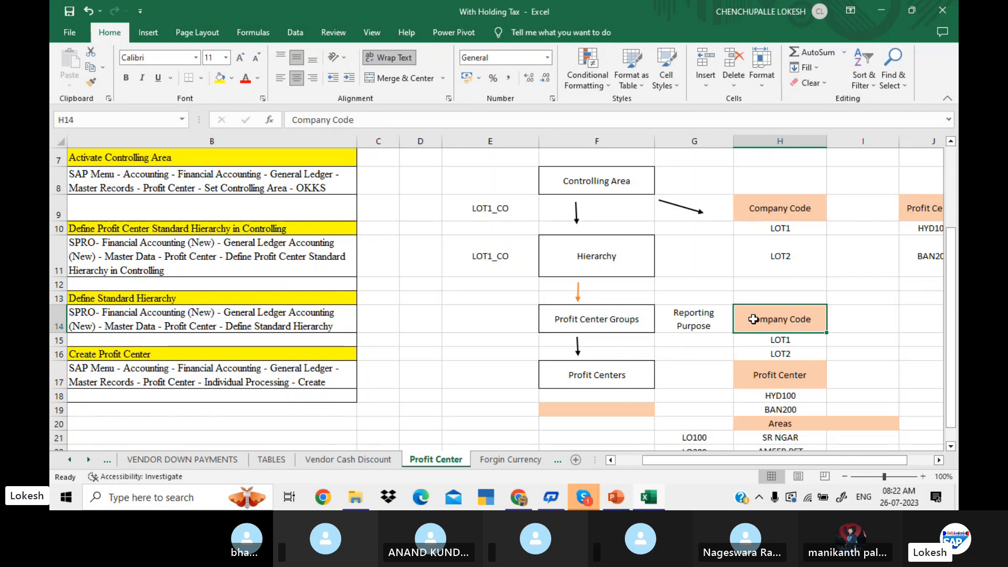
left_click(782, 340)
left_click(805, 354)
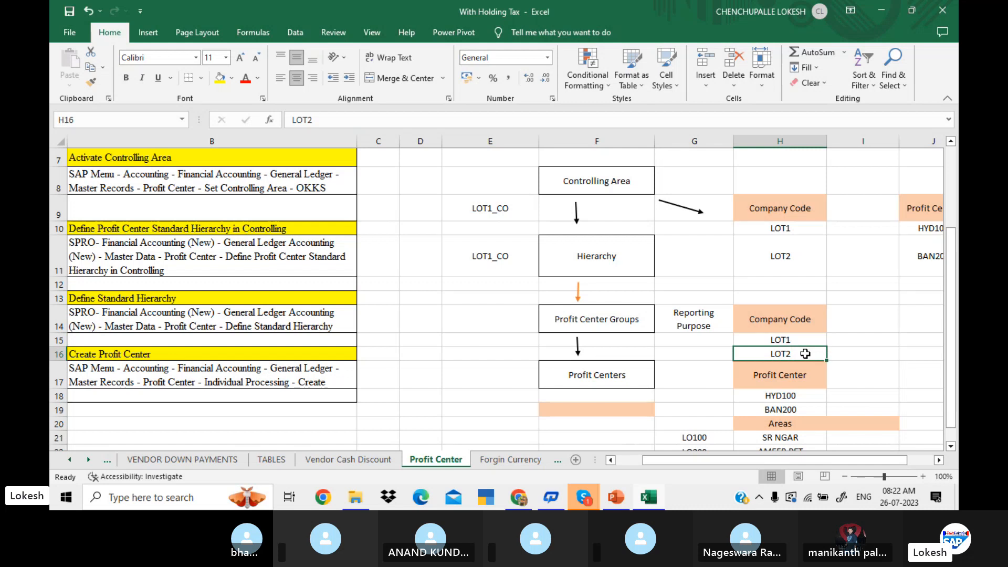
left_click(643, 326)
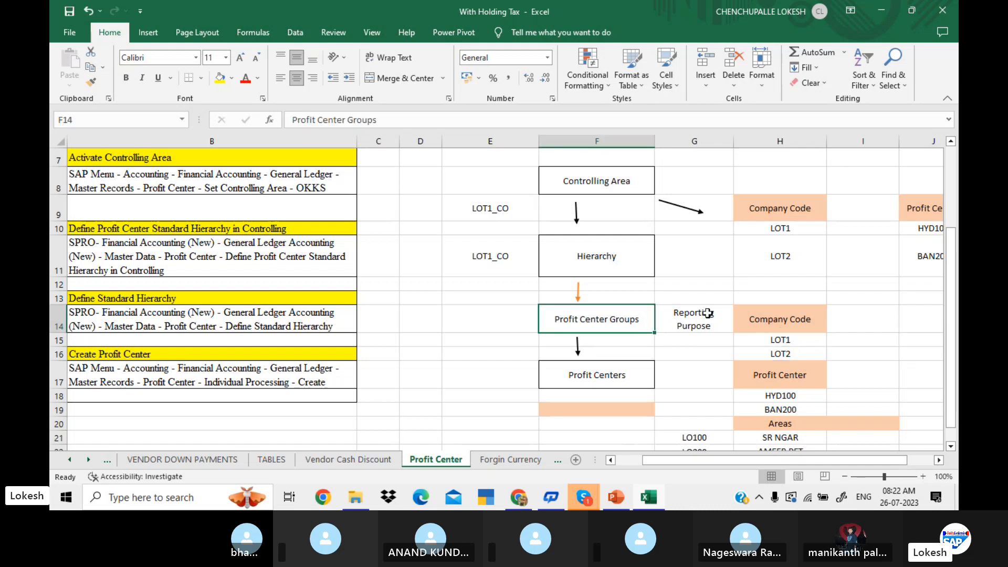
left_click(783, 326)
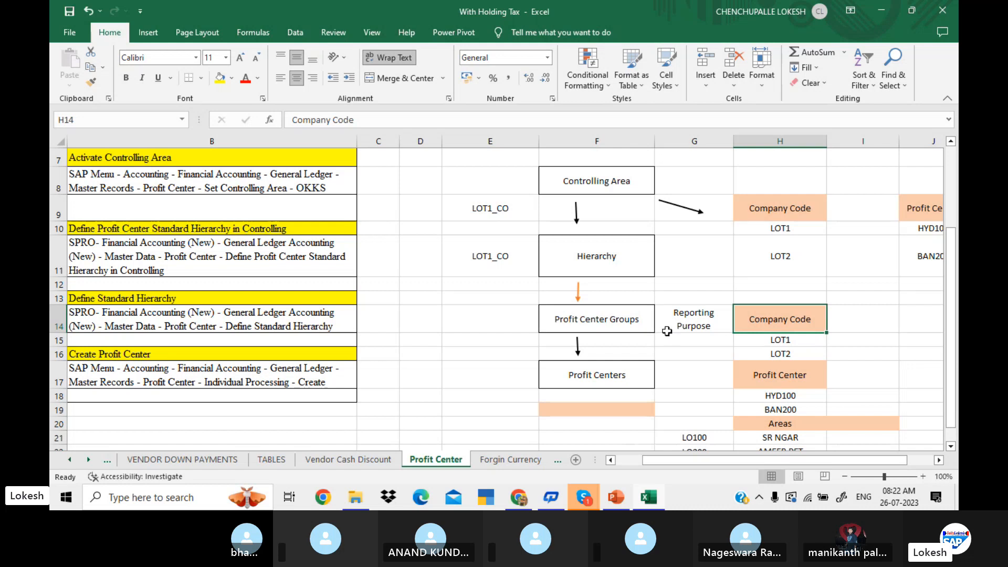
left_click(646, 318)
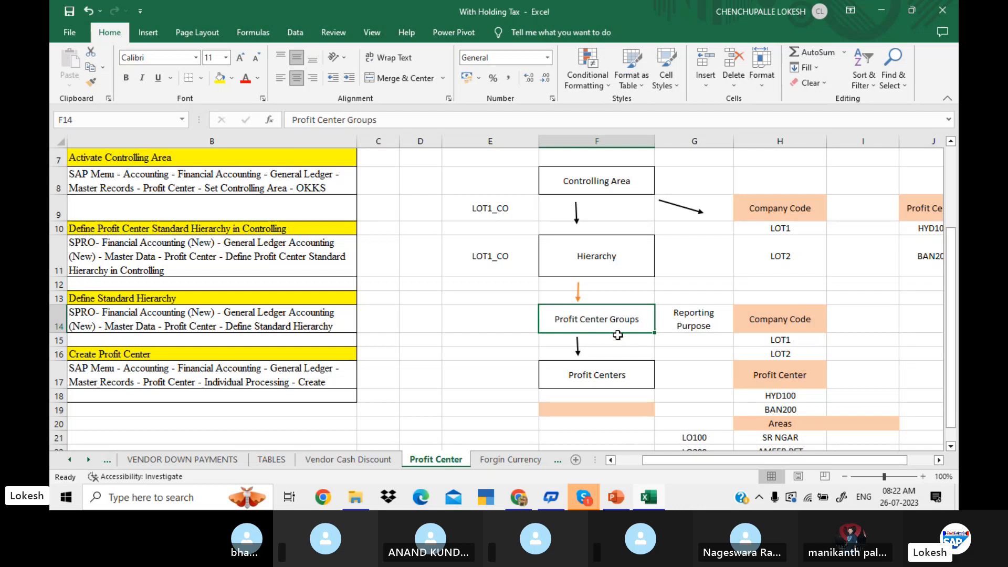
Examine the Profit Centers level with its profit center codes, and the areas and codes listed below them.
left_click(620, 376)
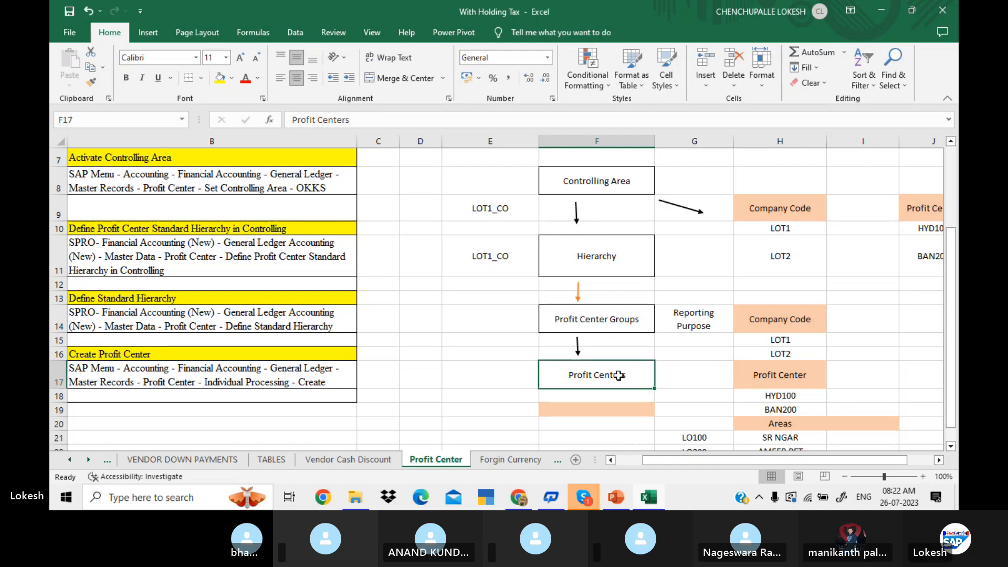
left_click(621, 329)
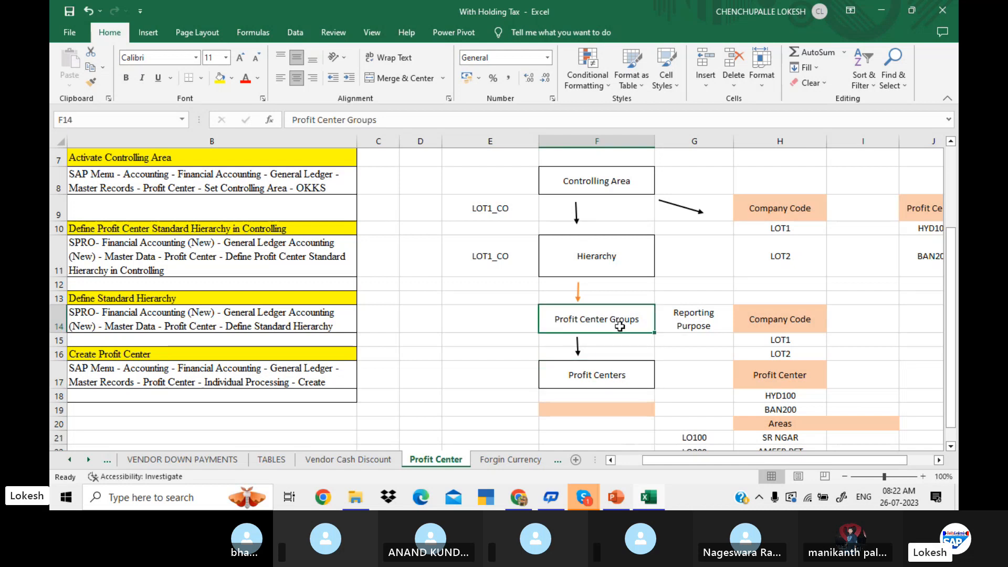
left_click(622, 377)
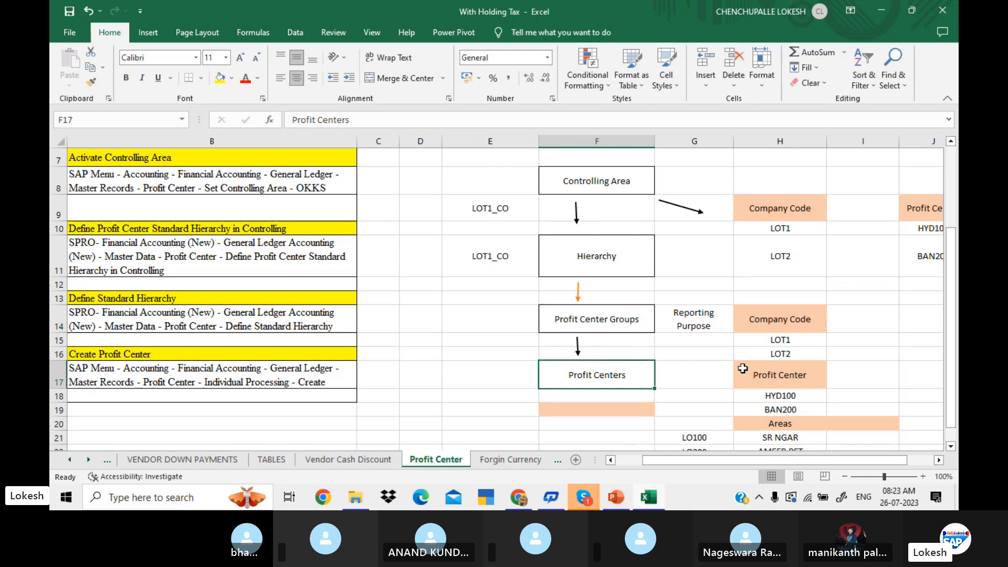
left_click(768, 398)
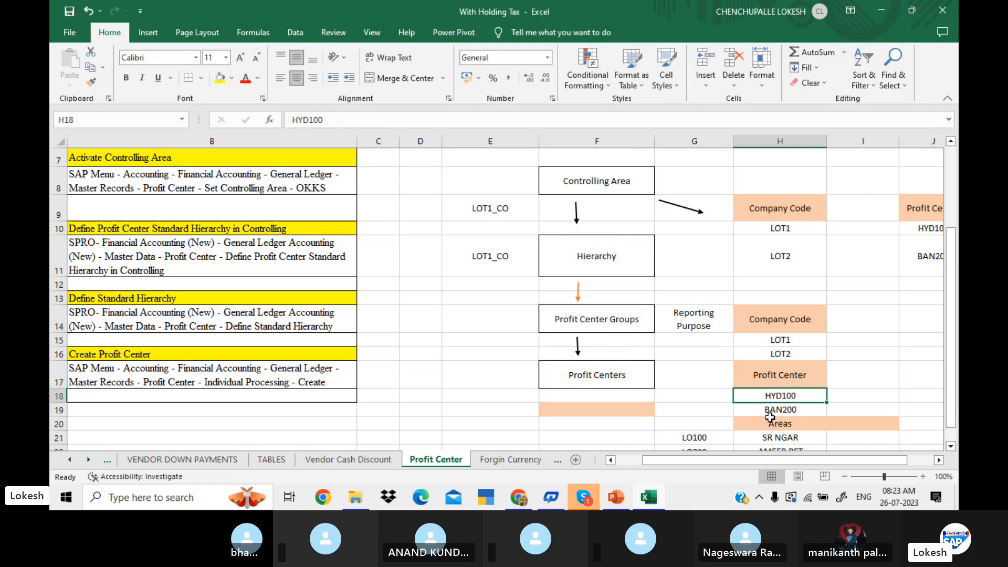
left_click(769, 412)
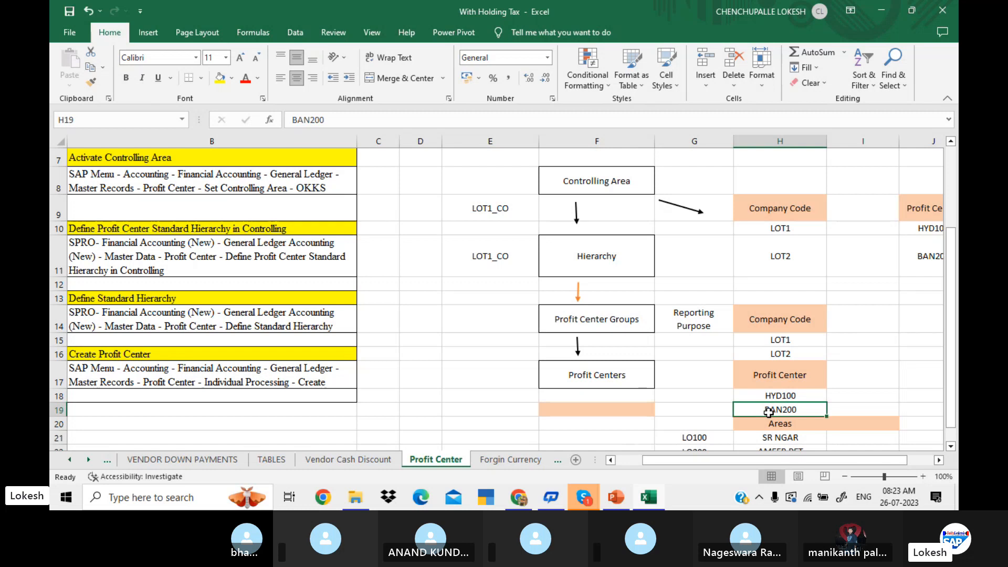
key("Down")
key("Up")
key("Down")
key("Down")
key("Down")
key("Down")
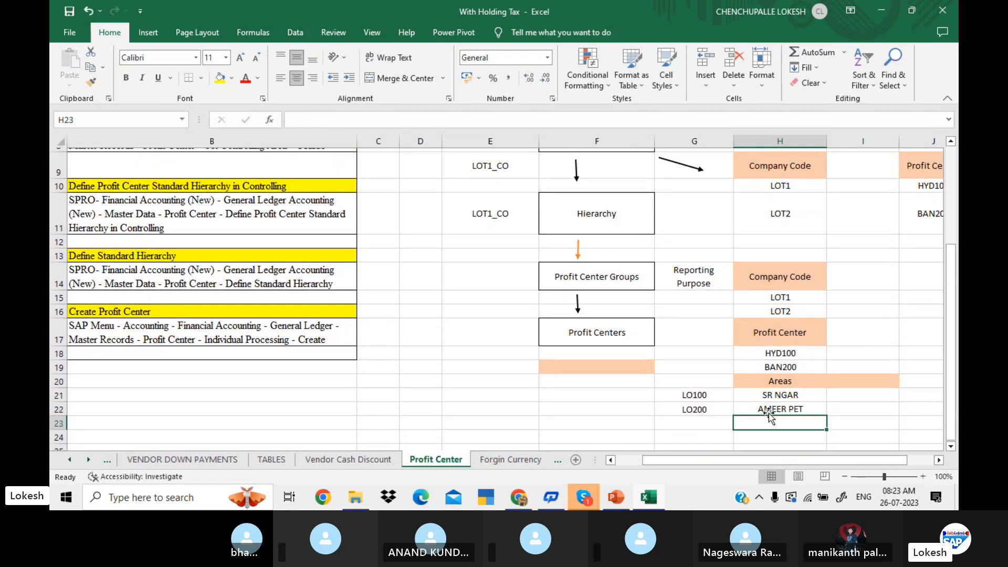
left_click(781, 394)
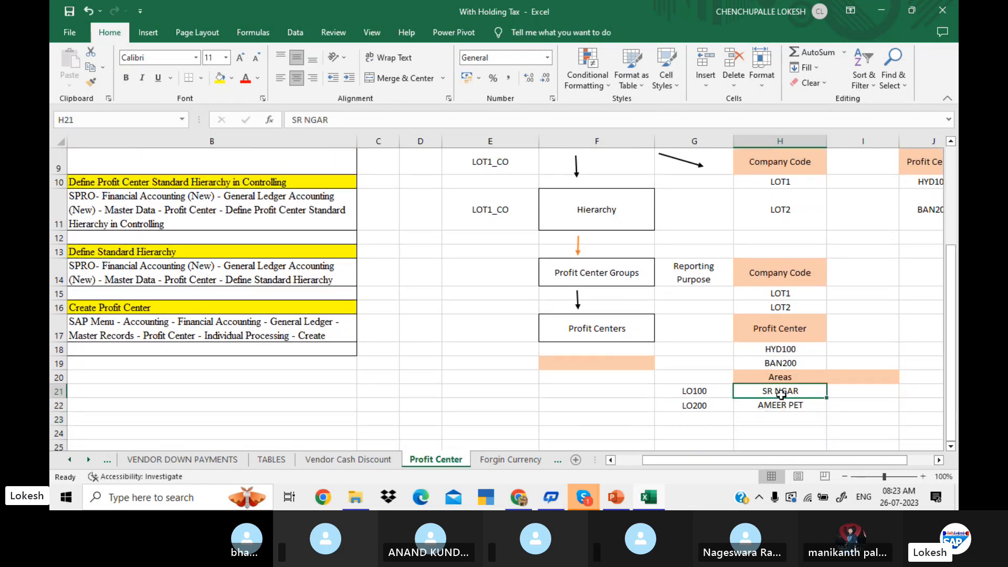
left_click(803, 401)
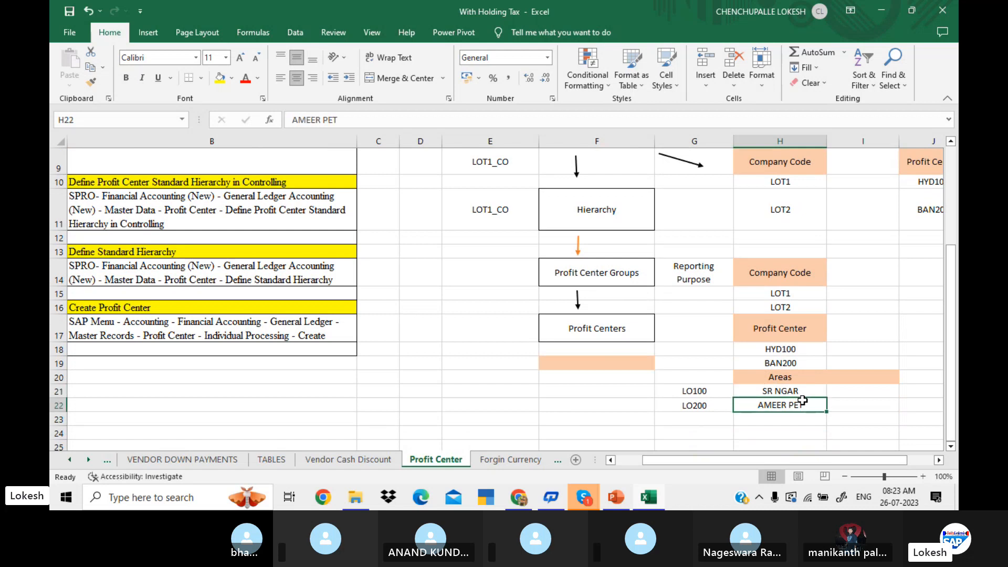
left_click(791, 366)
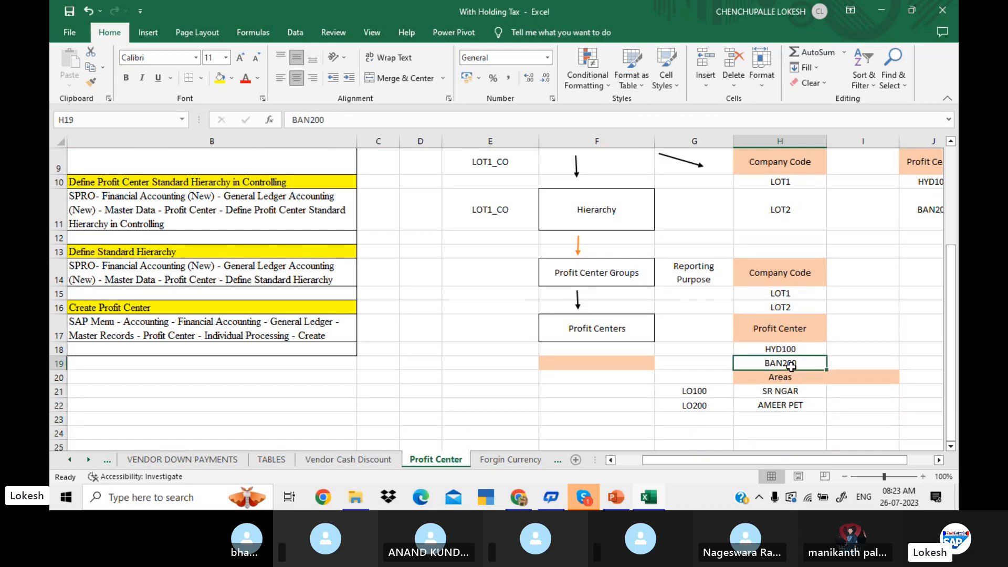
left_click(864, 361)
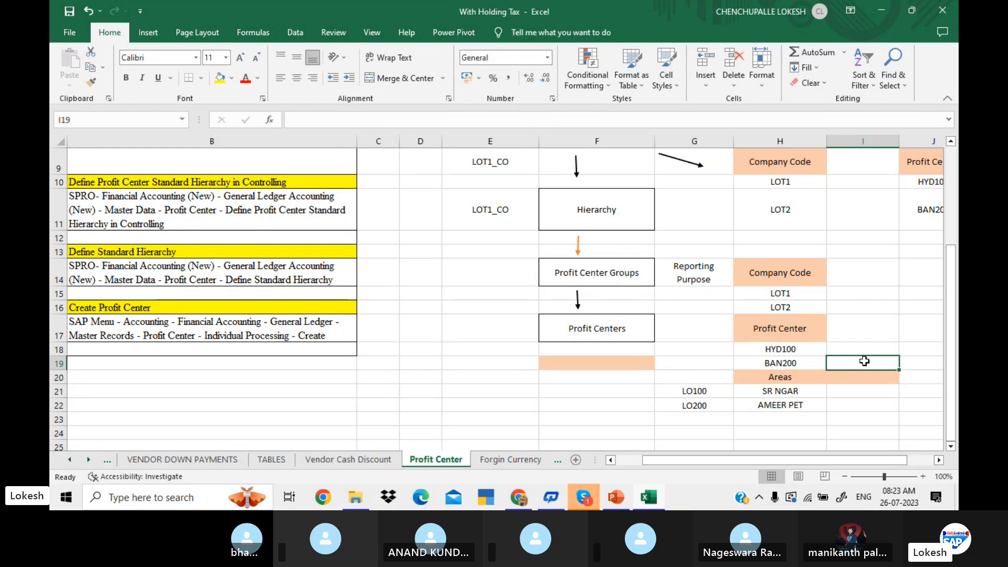
left_click(723, 389)
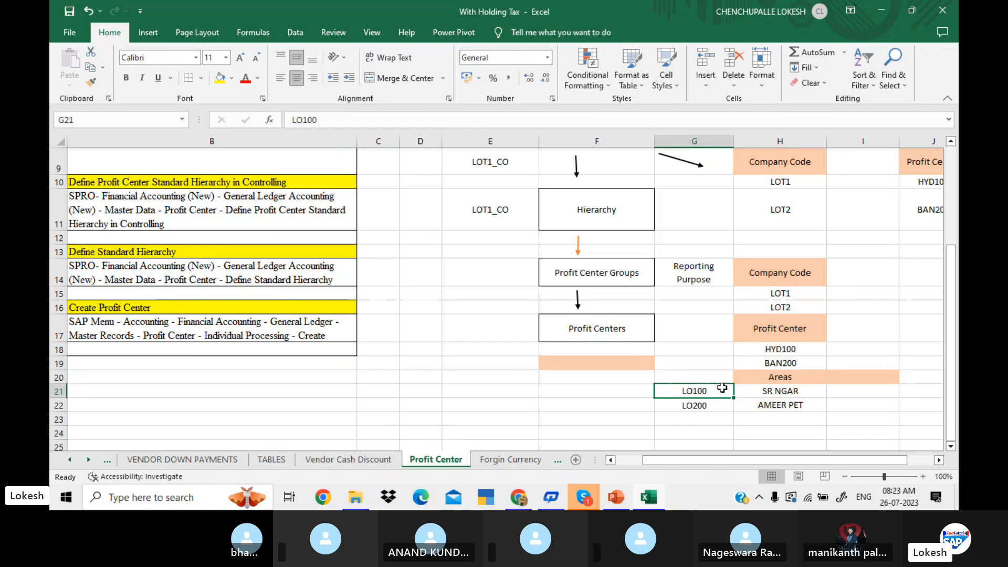
left_click(714, 406)
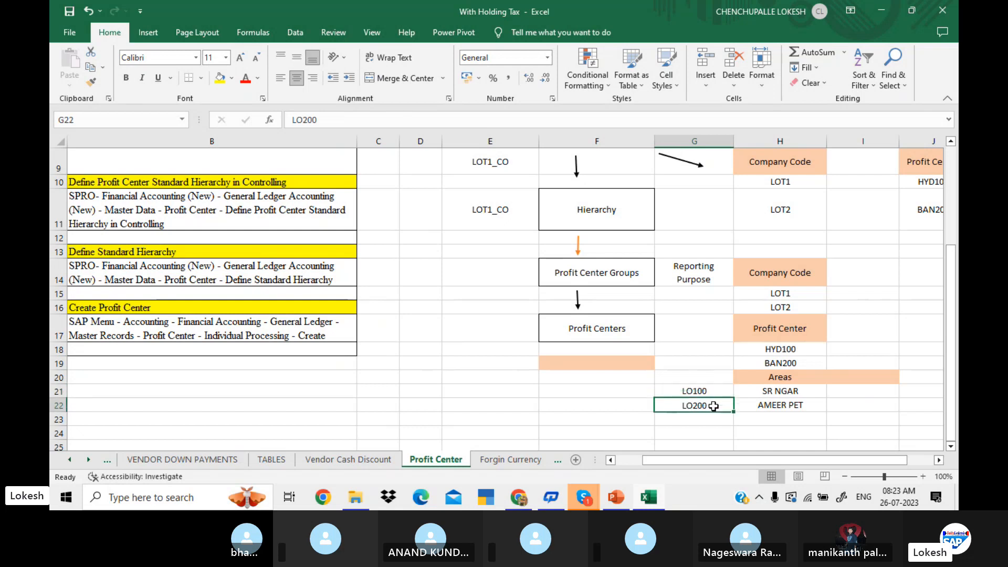
Review the diagram upward from Profit Centers to Controlling Area, and the Maintain Controlling Area path with transaction OKKP.
left_click(610, 335)
key("Up")
key("Up")
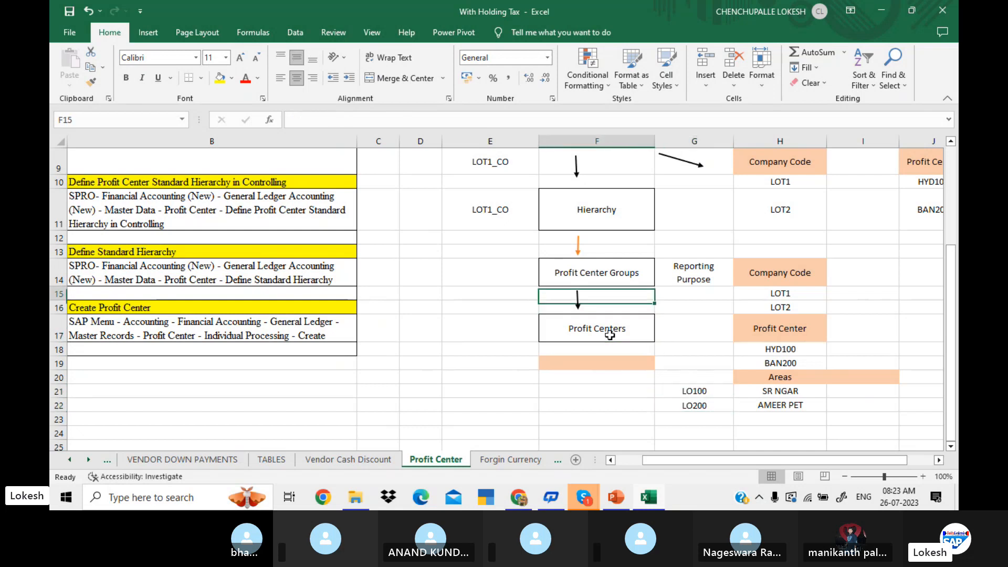
key("Up")
key("Up")
key("Up")
key("Up")
key("Up")
key("Up")
key("Up")
key("Up")
key("Up")
key("Up")
key("Up")
key("Up")
key("Up")
key("Up")
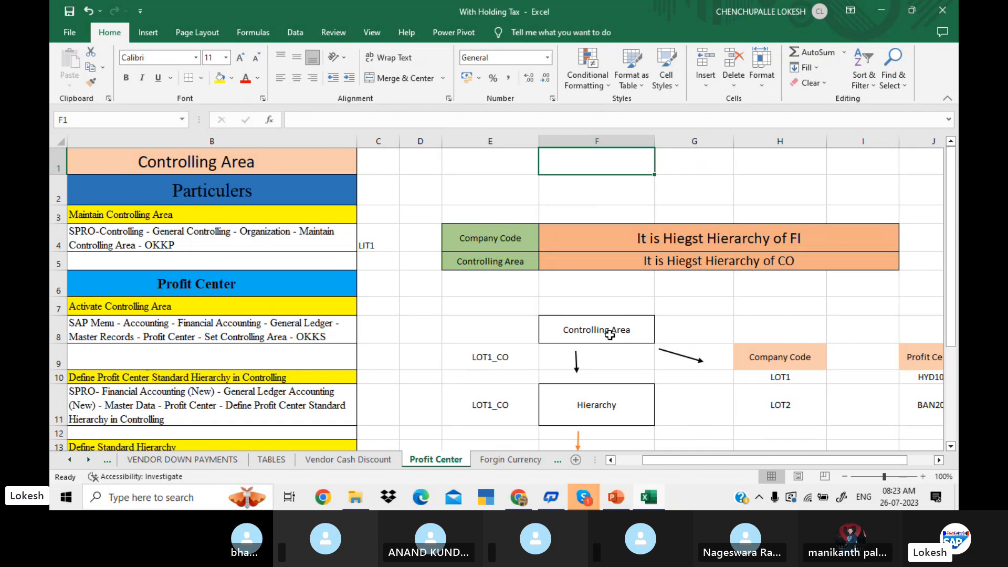
left_click(473, 310)
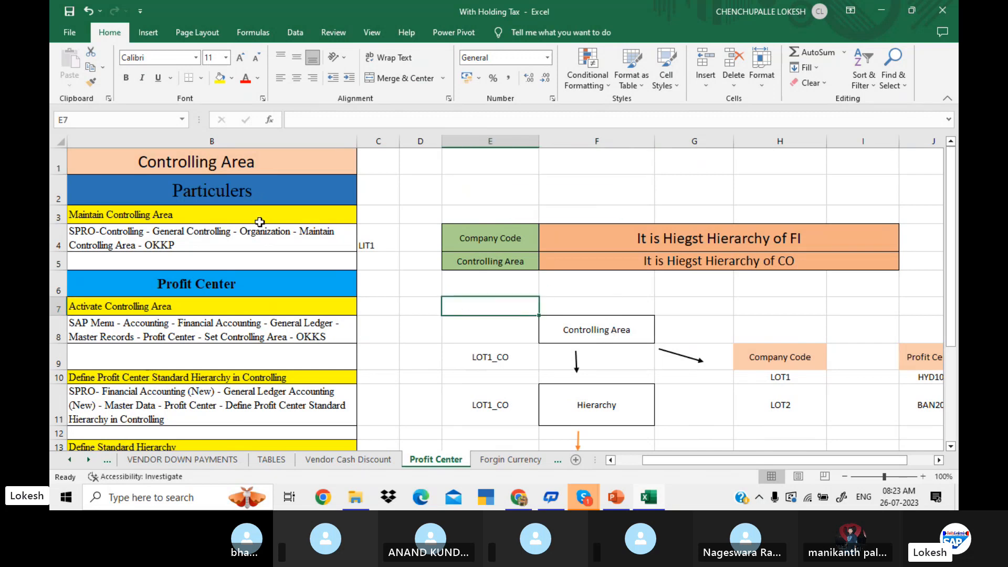
left_click(304, 242)
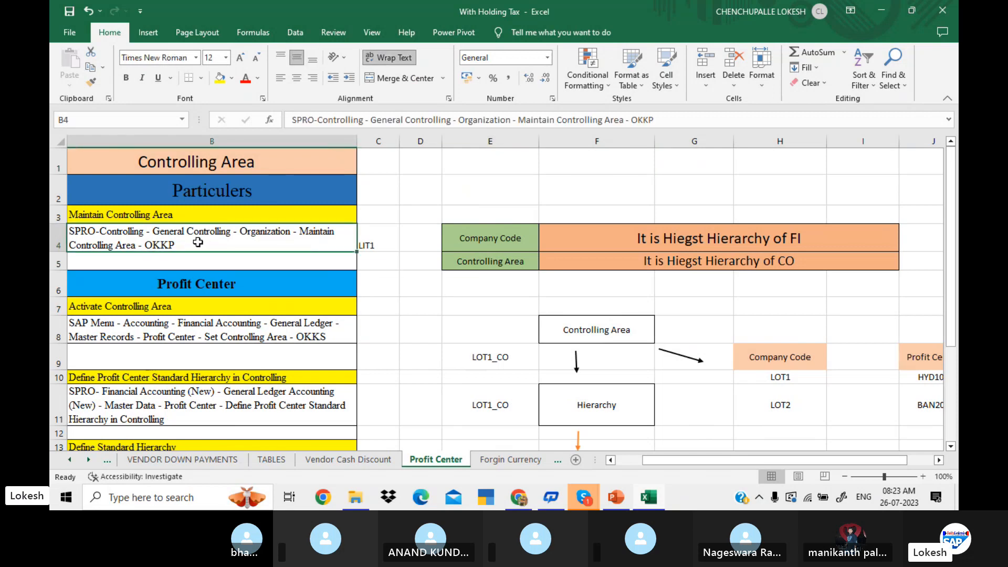
left_click(701, 182)
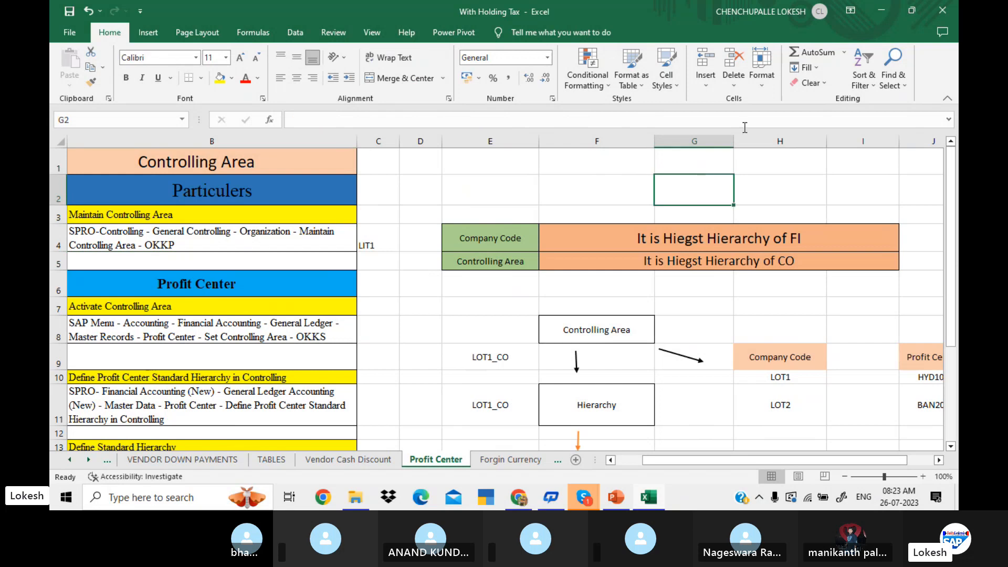
Clear the open windows off the desktop, switch to SAP Logon and open the EHP7 connection.
left_click(882, 11)
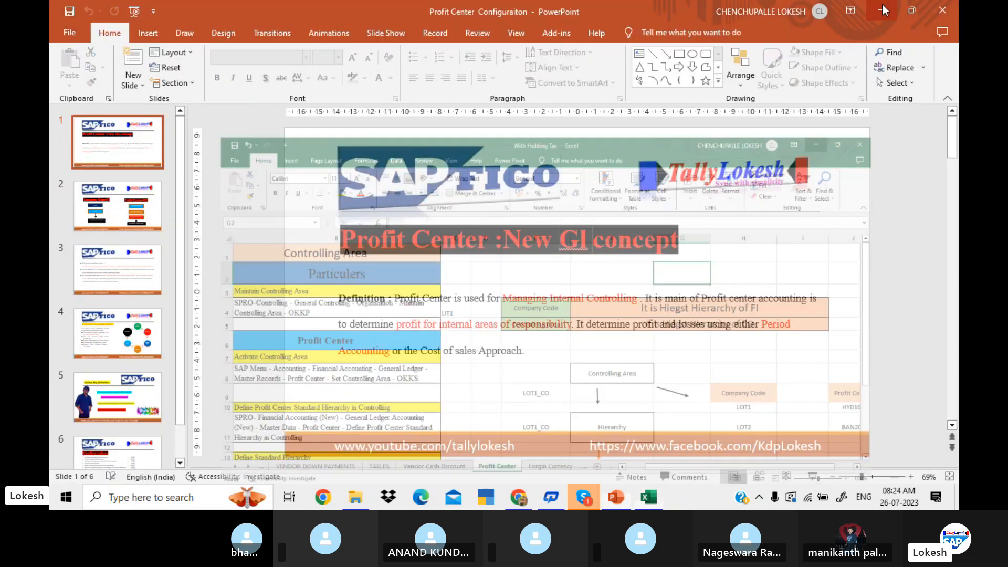
left_click(883, 10)
left_click(884, 8)
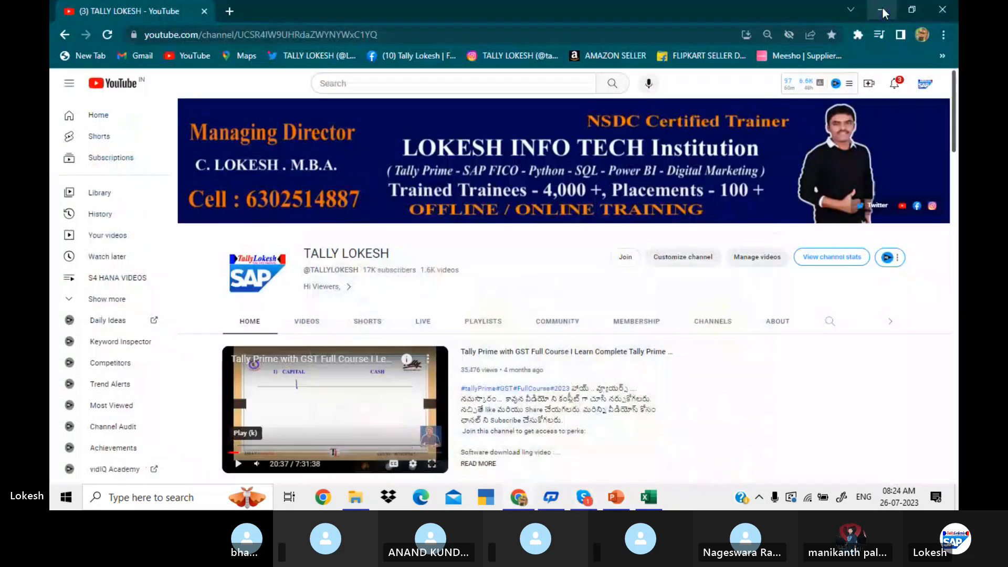
left_click(883, 7)
left_click(882, 8)
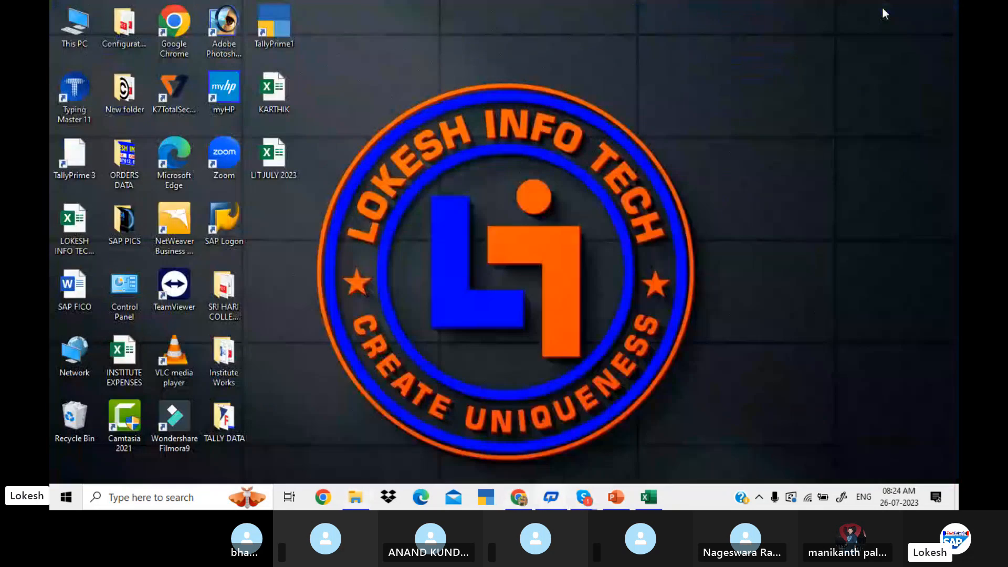
double_click(238, 216)
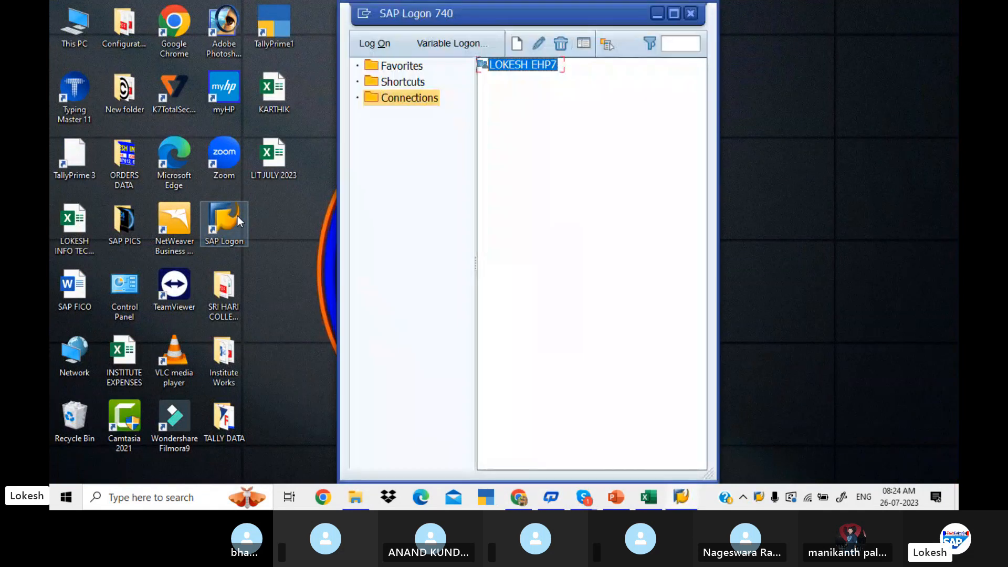
double_click(545, 66)
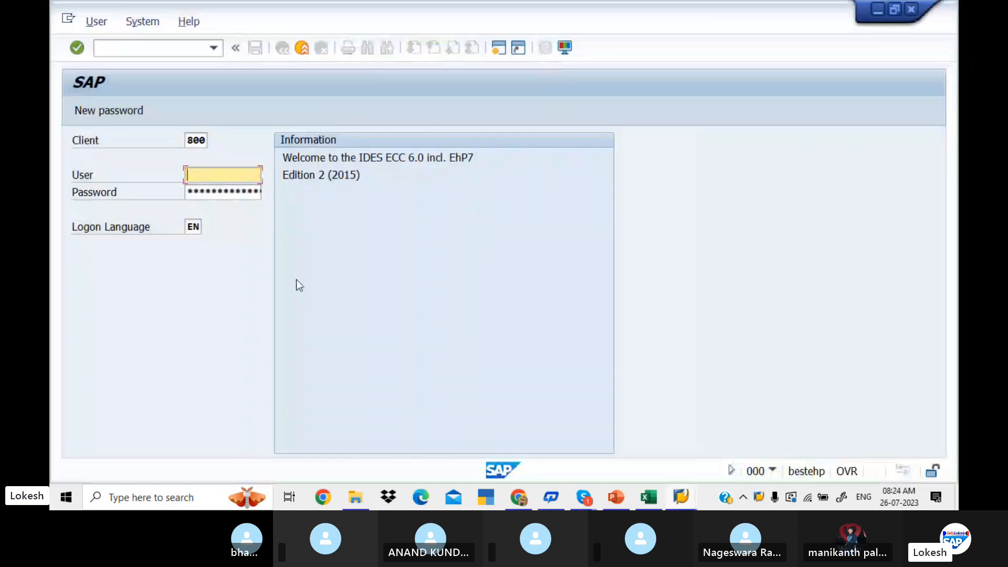
Log on to client 800 with the user ID and account password, continuing with this logon and ending any other logons.
key("space")
key("Down")
key("Tab")
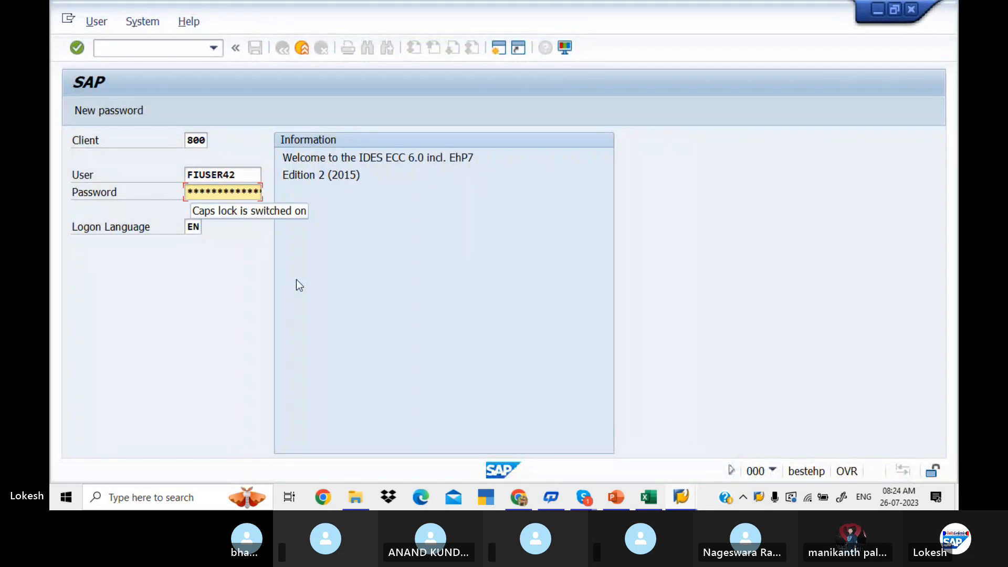
type("******")
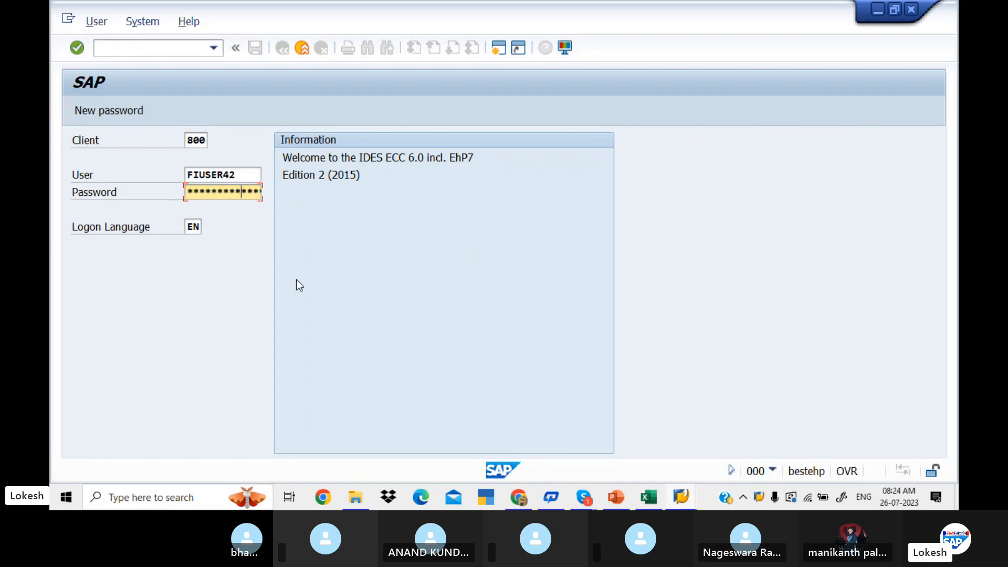
key("Return")
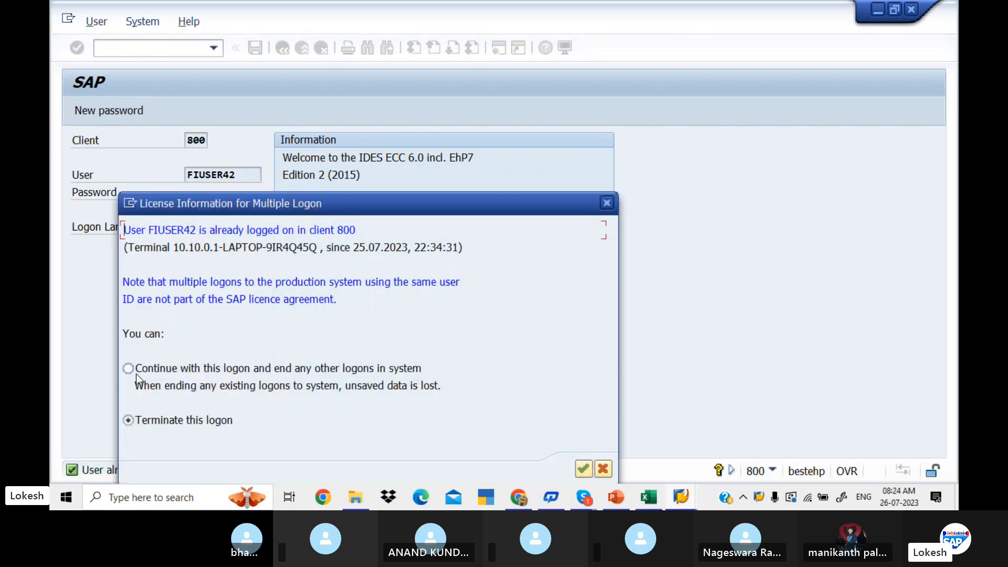
left_click(580, 469)
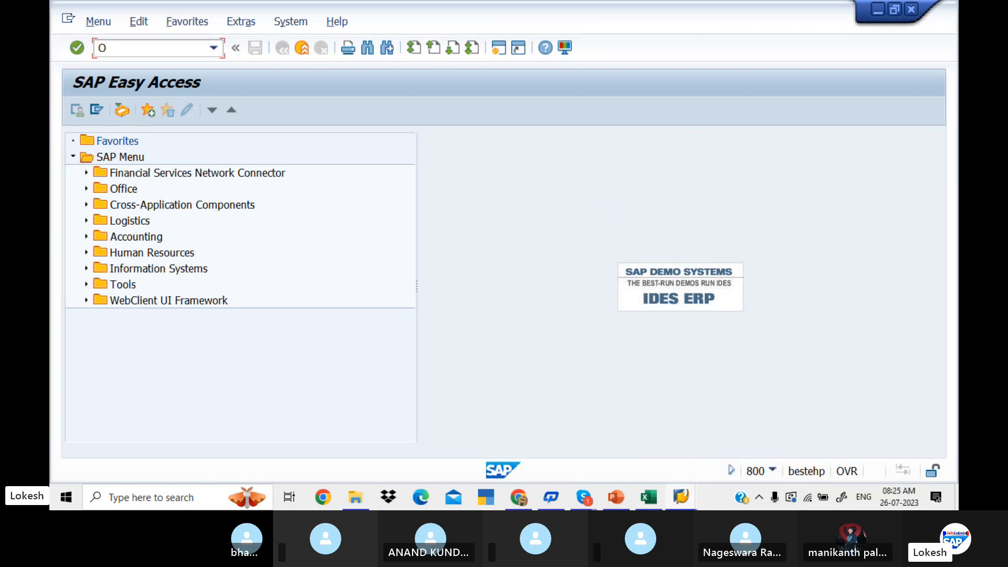
Open controlling area maintenance with transaction OKKP and position the overview at controlling area LIT1.
type("KP")
key("Return")
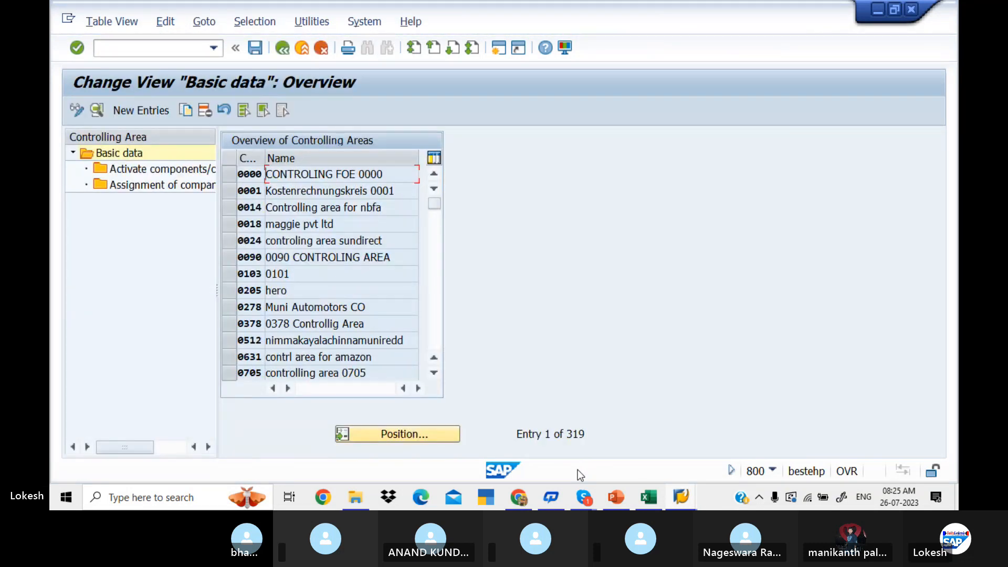
left_click(415, 433)
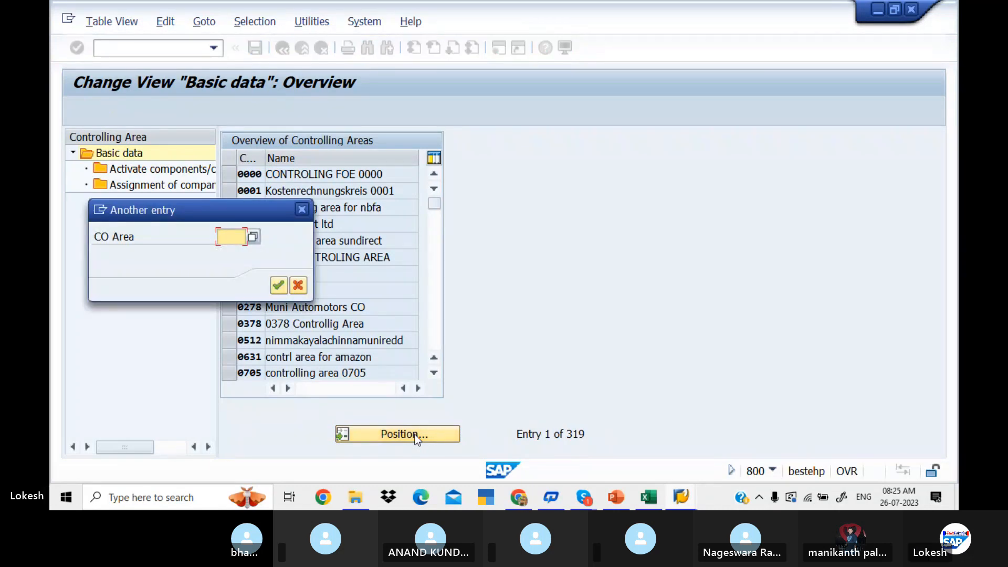
type("LIT1")
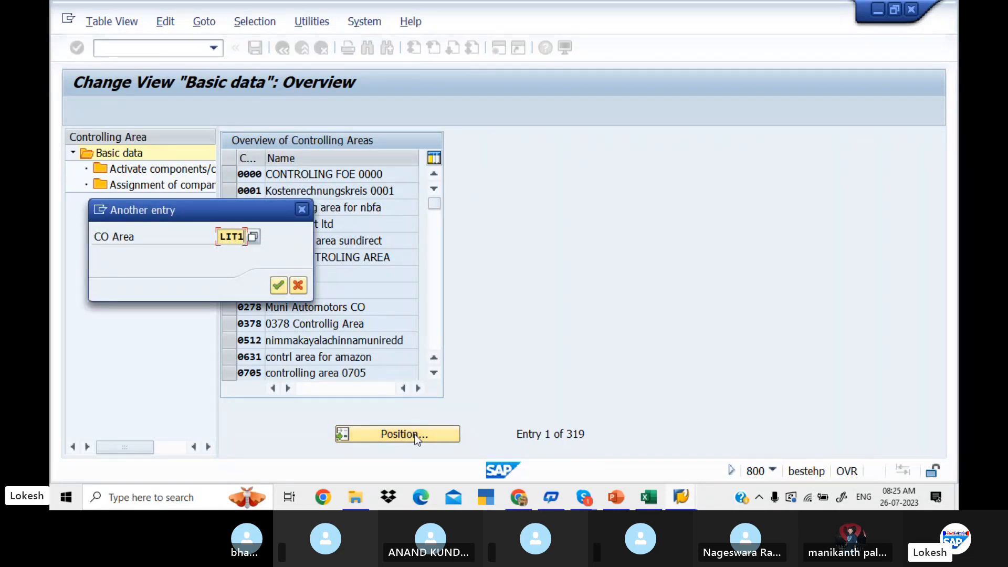
key("Return")
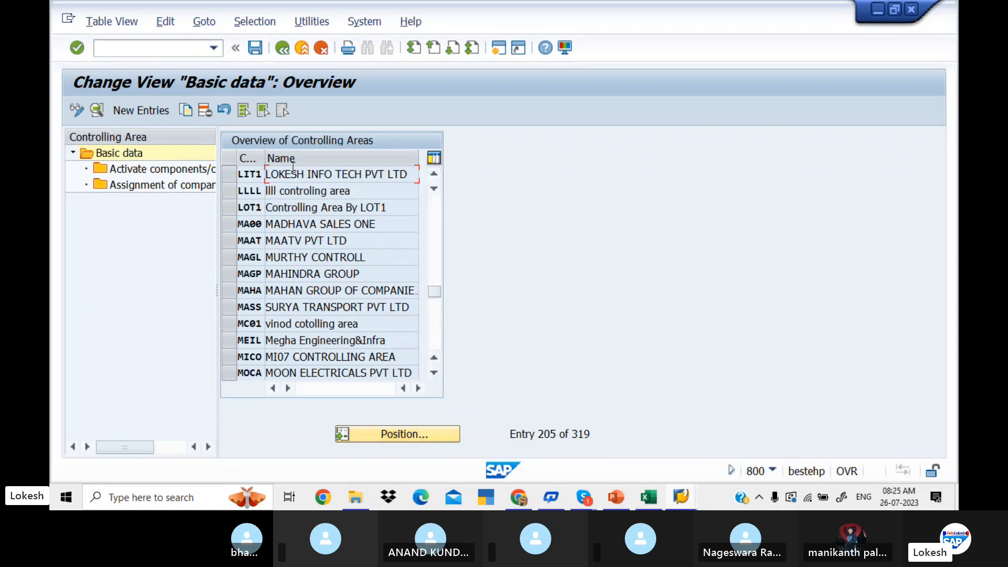
Examine the company code assignment and the activated components/control indicators of controlling area LIT1.
left_click(228, 173)
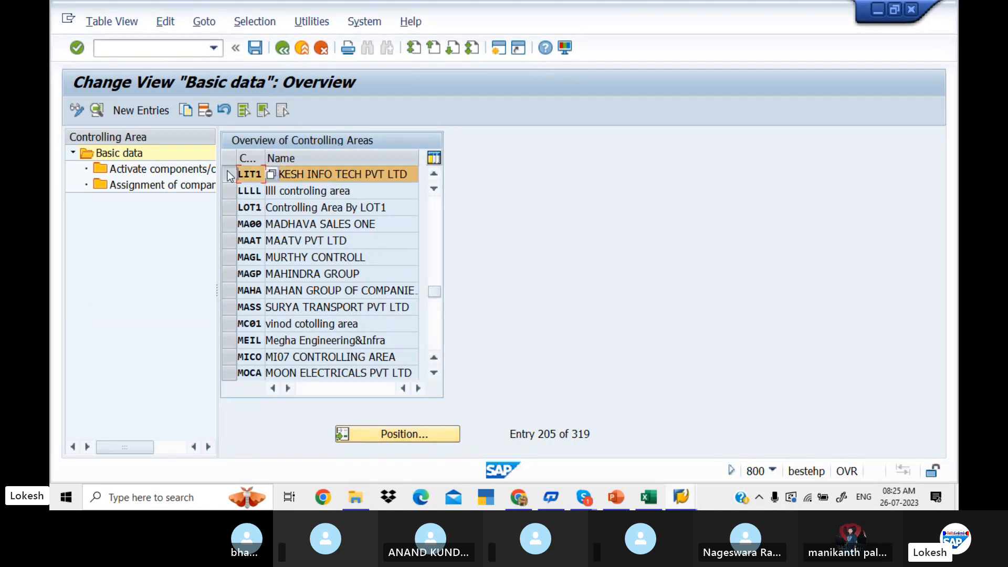
double_click(189, 186)
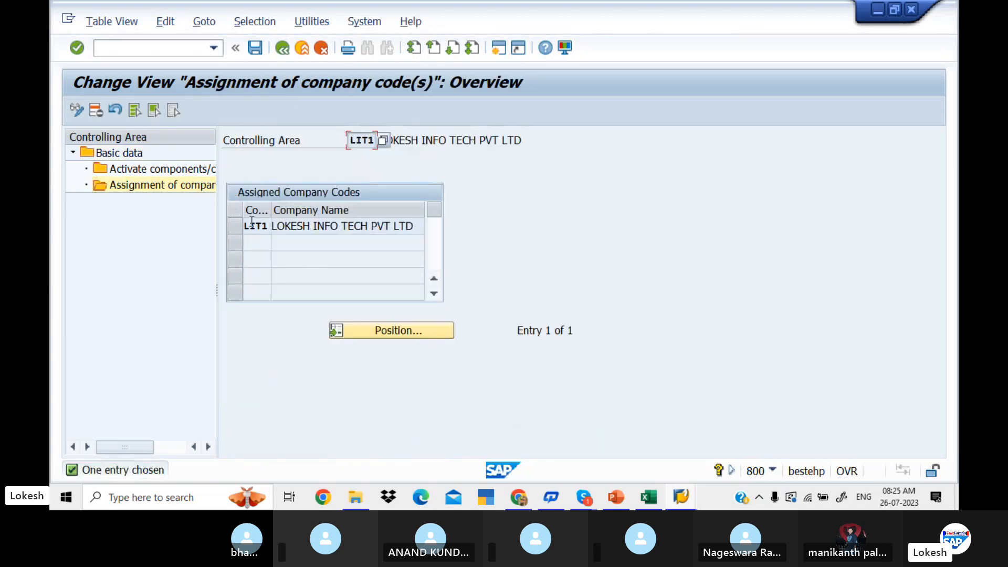
double_click(193, 172)
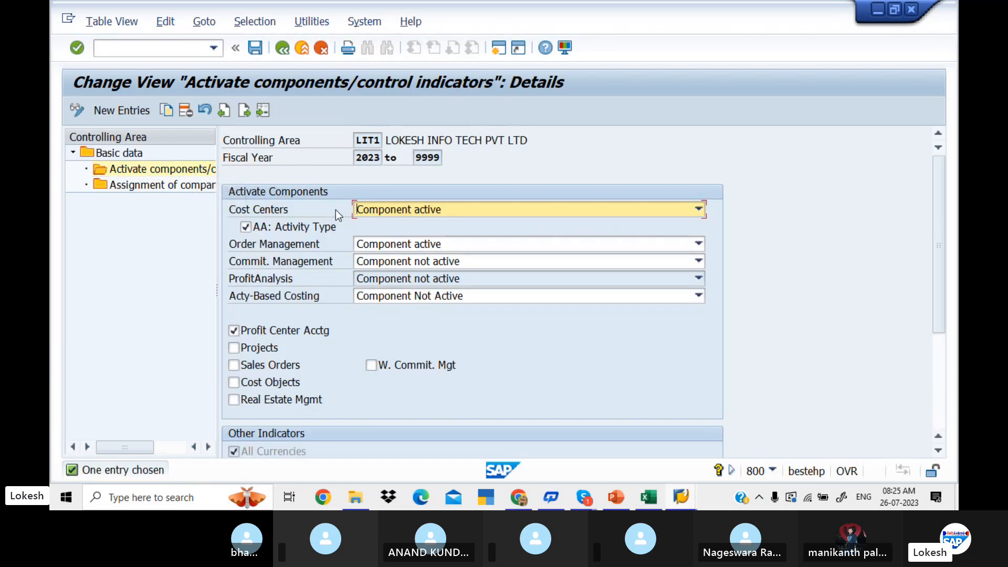
Leave controlling area maintenance and open transaction OB57 for assigning users to tolerance groups.
left_click(177, 48)
type("/")
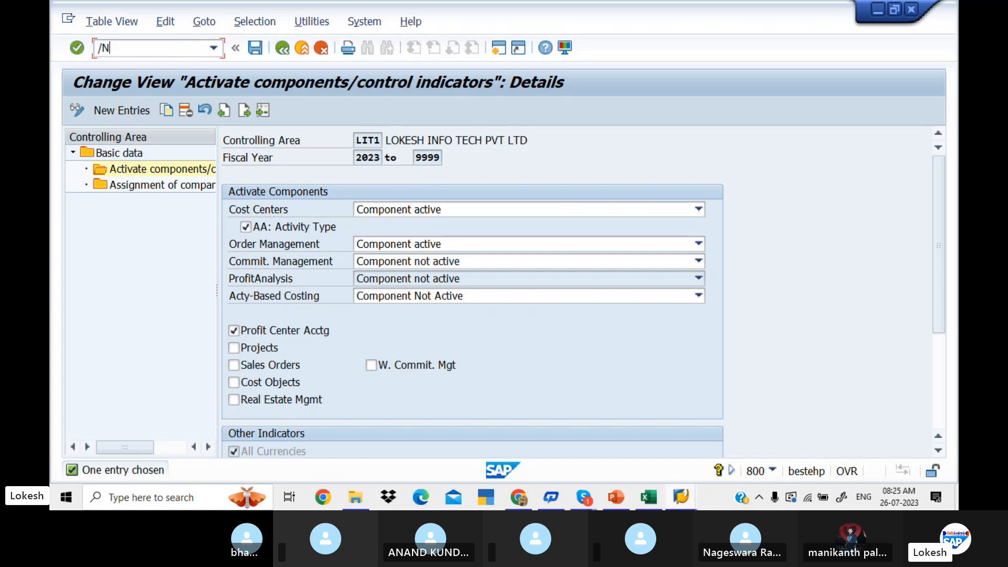
type("N")
key("Return")
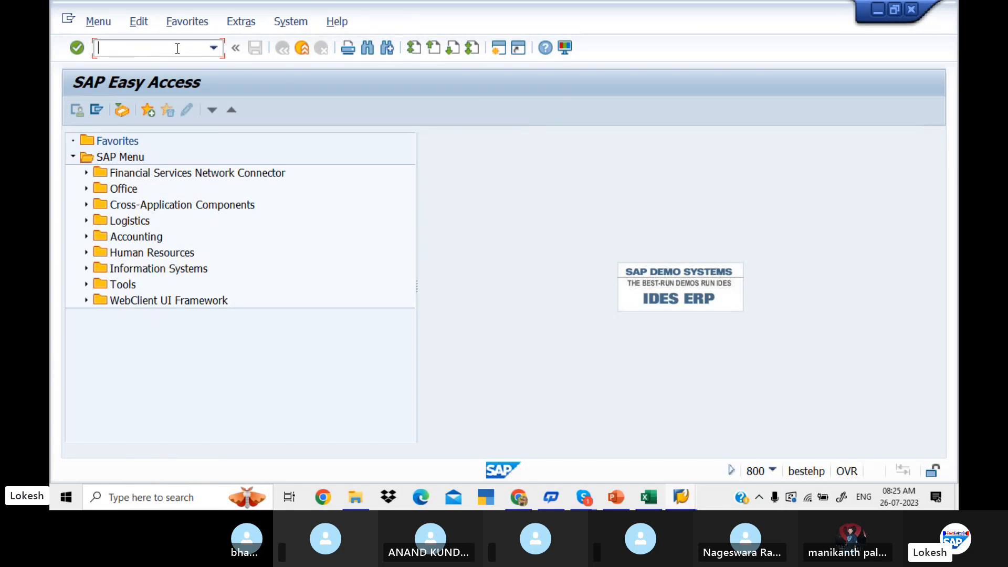
type("OB57")
key("Return")
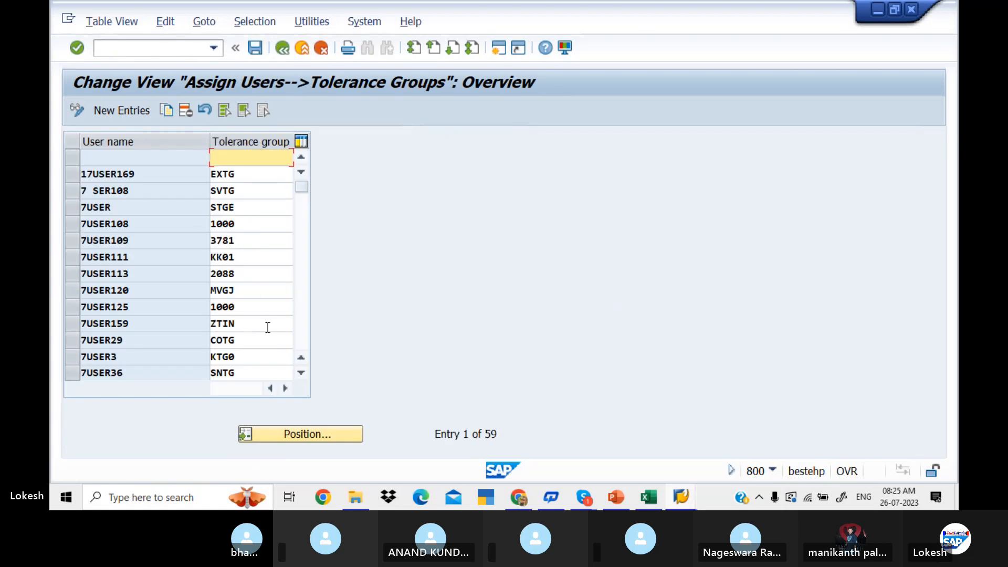
Position the tolerance group assignment list at the logged-on user's ID.
left_click(311, 432)
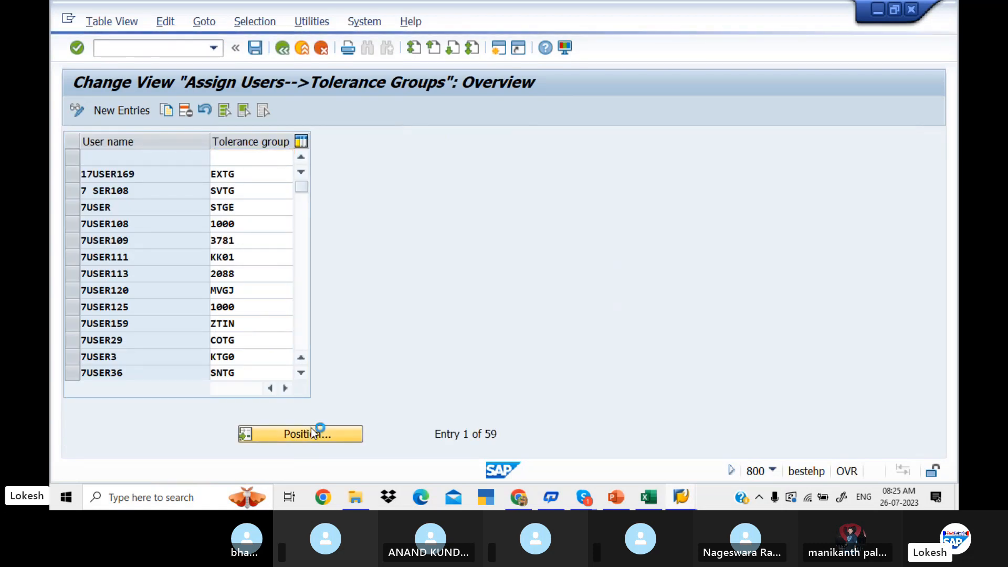
type("F")
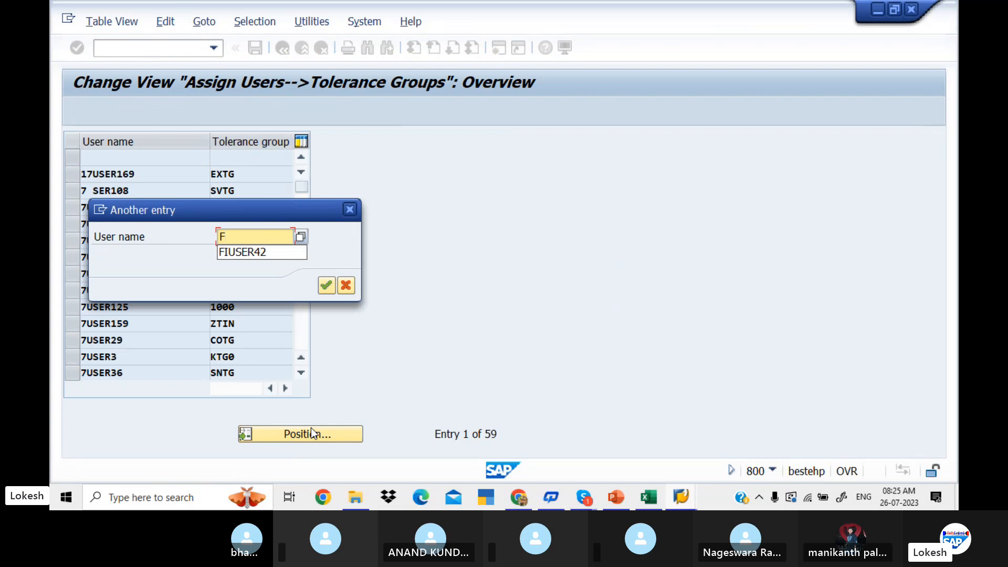
key("Down")
key("Return")
key("Return")
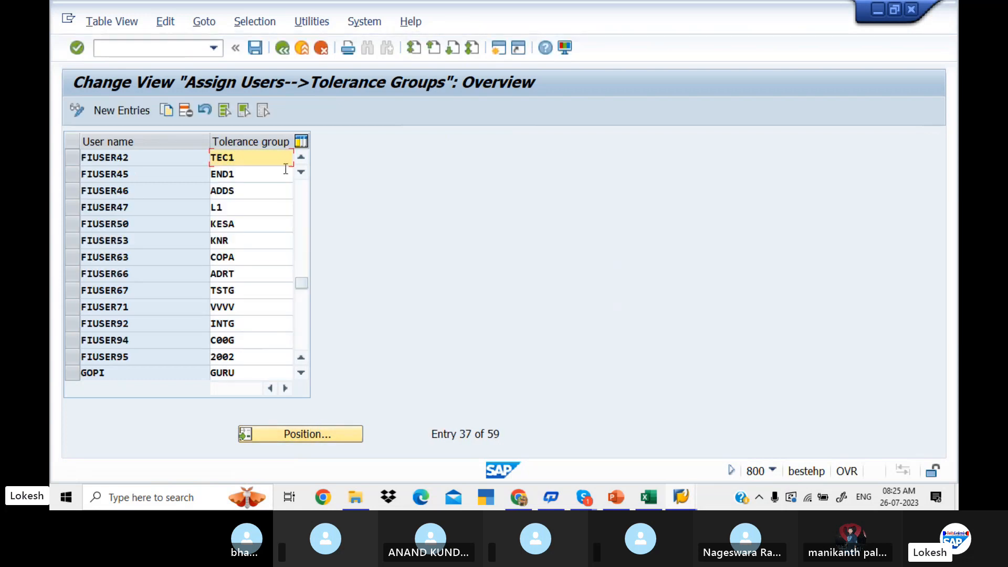
Set the logged-on user's tolerance group to LITP and save it under the customizing request "Controlling Area for LIT PVT LTD".
key("BackSpace")
key("BackSpace")
key("BackSpace")
key("BackSpace")
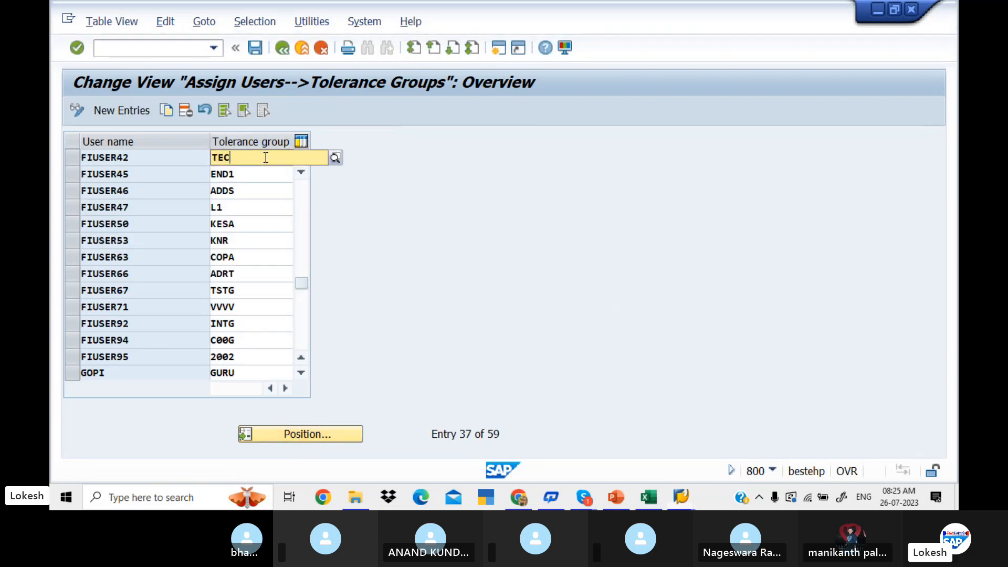
type("LIT1")
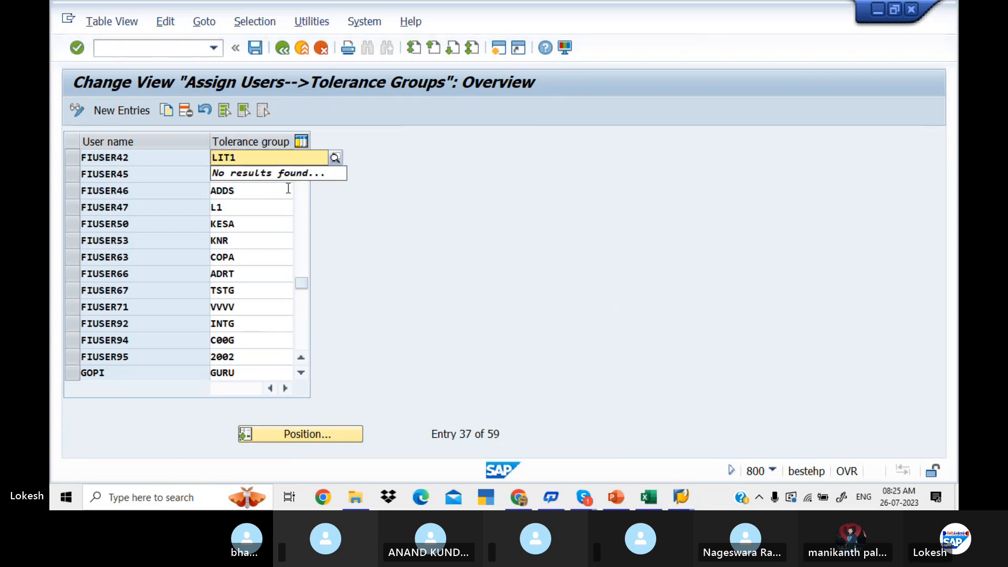
key("BackSpace")
type("P")
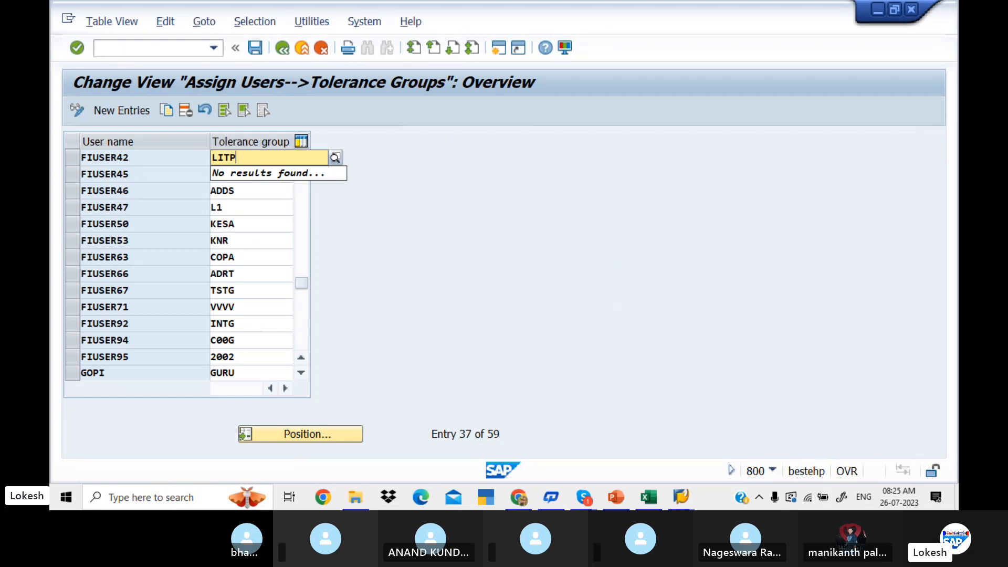
left_click(269, 190)
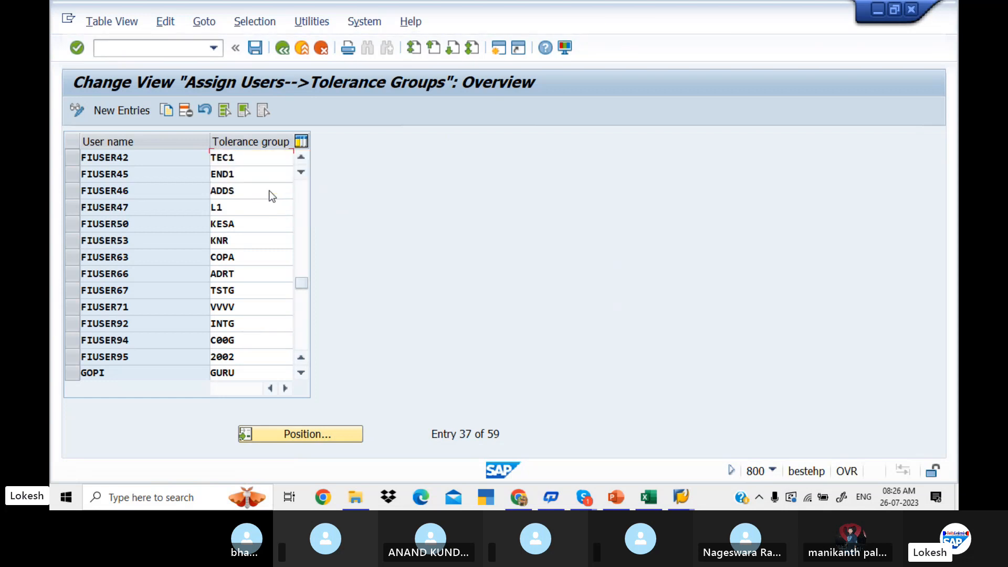
left_click(255, 47)
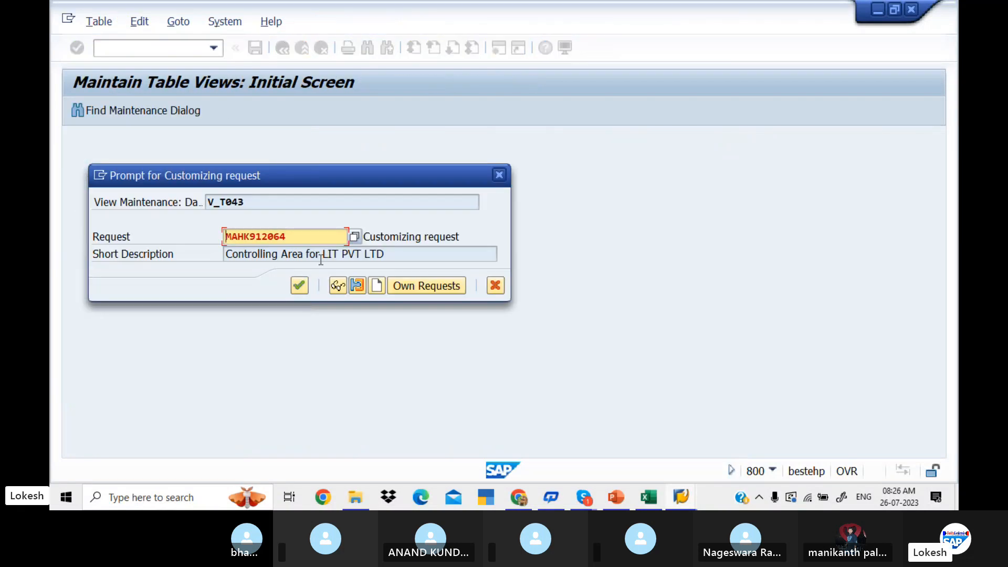
left_click(299, 286)
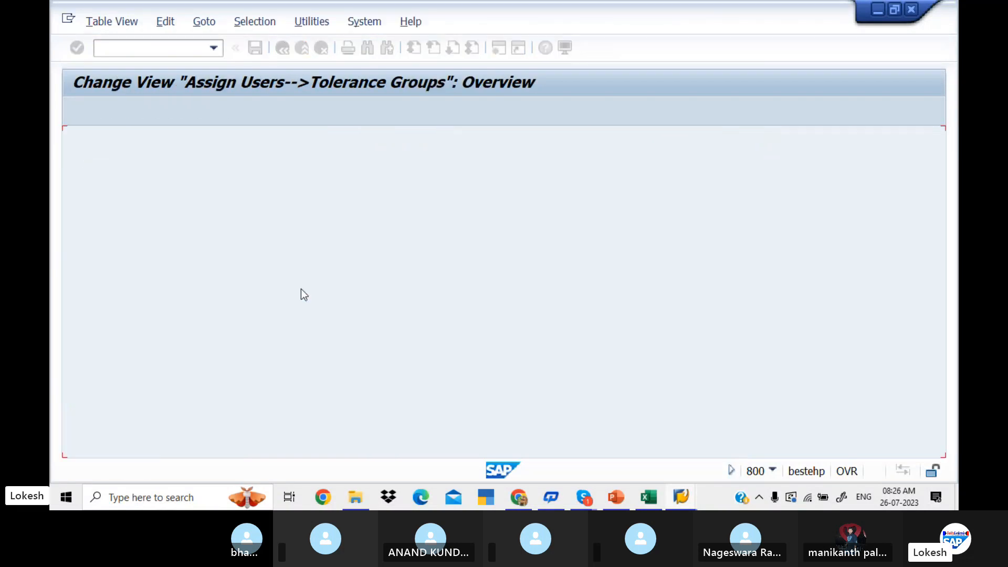
Leave the tolerance group assignment and open central G/L account editing.
left_click(141, 49)
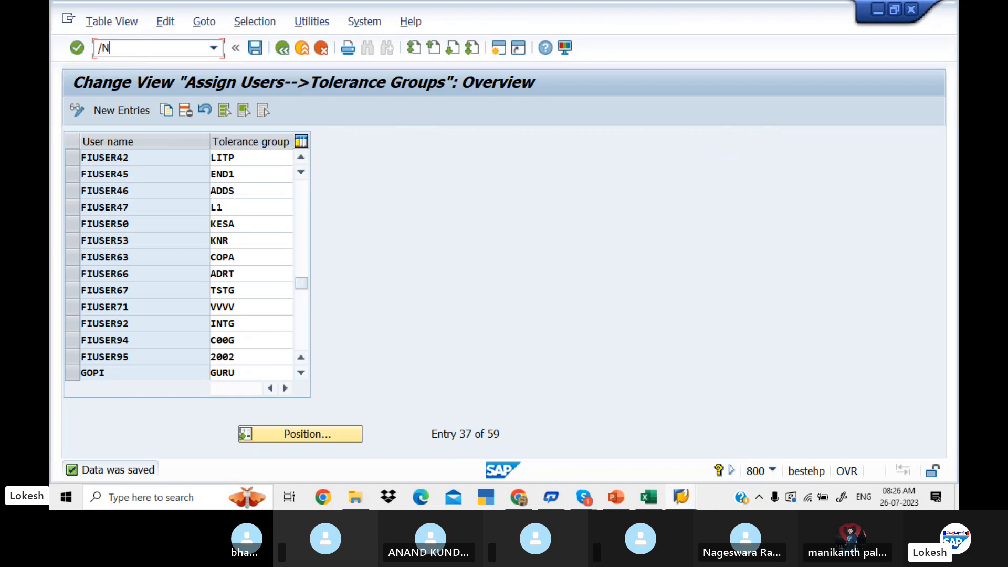
key("Return")
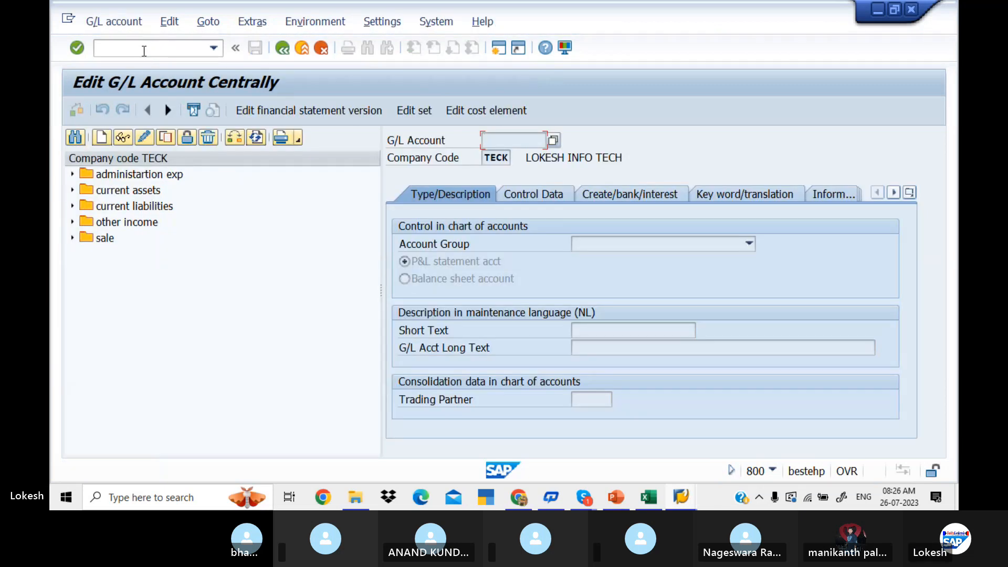
Change the company code for central G/L account editing to LIT1.
left_click(238, 137)
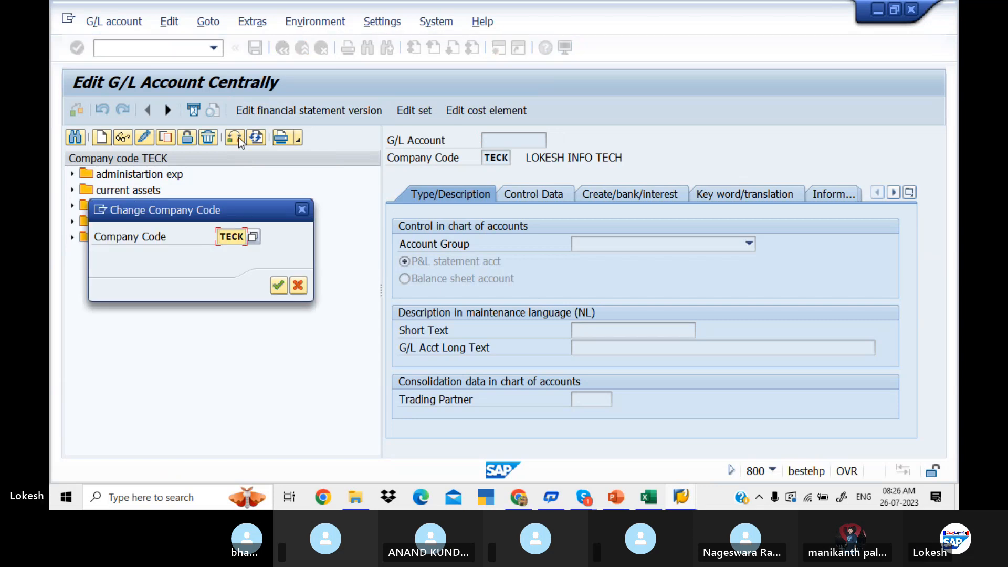
type("LIT1")
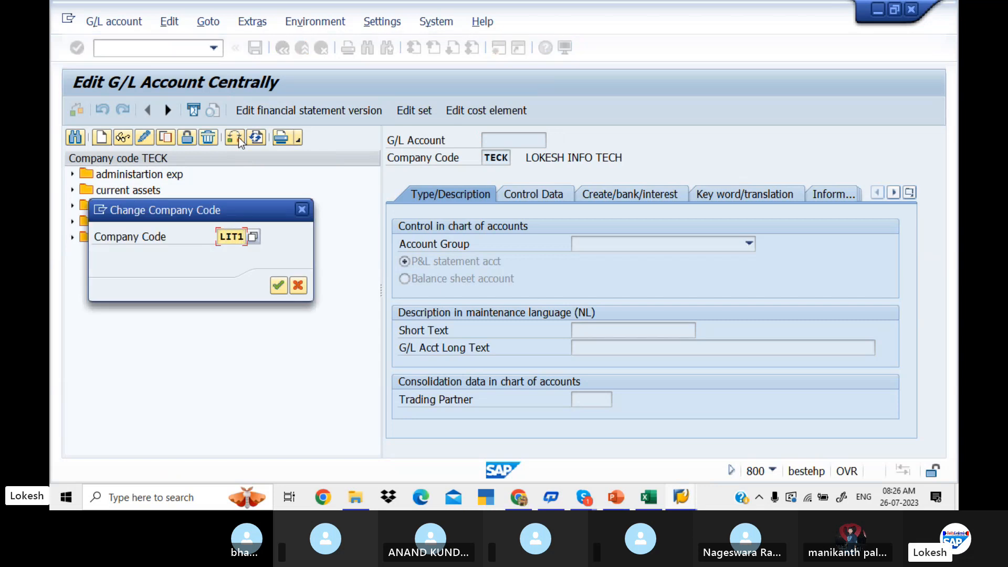
left_click(278, 286)
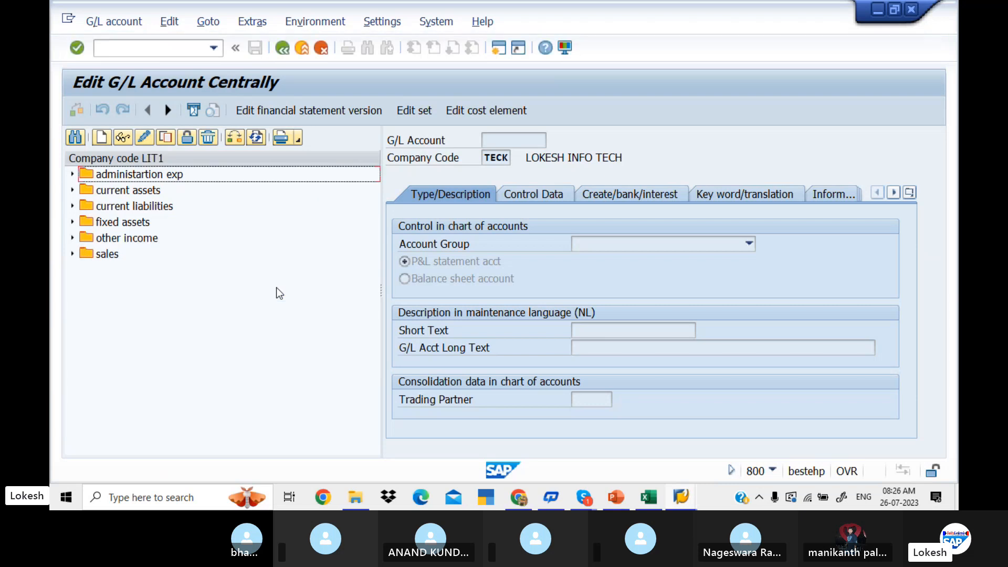
Display G/L account 400001 Rent A/c under administartion exp, check its cost element, and return to the SAP Easy Access screen.
left_click(73, 174)
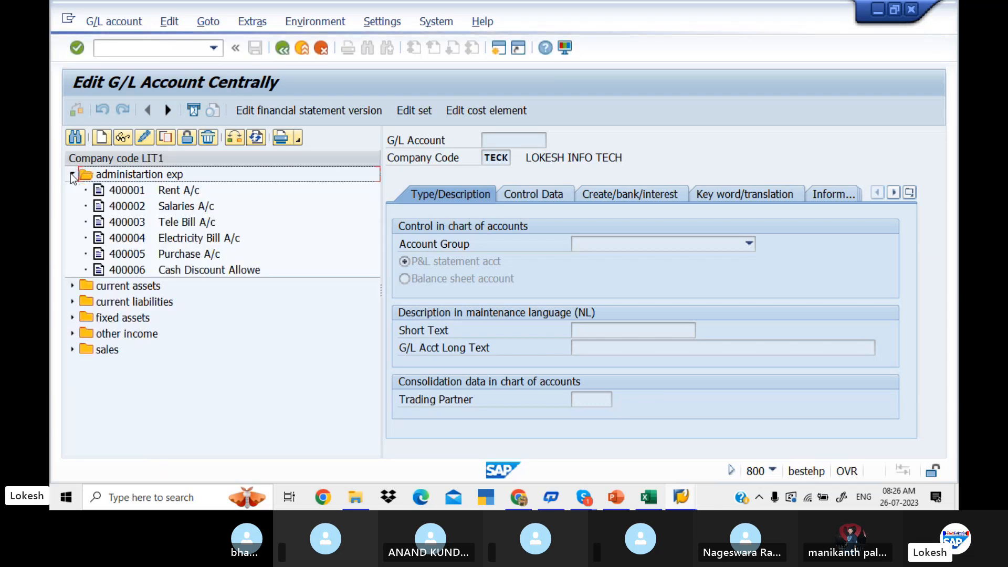
double_click(121, 189)
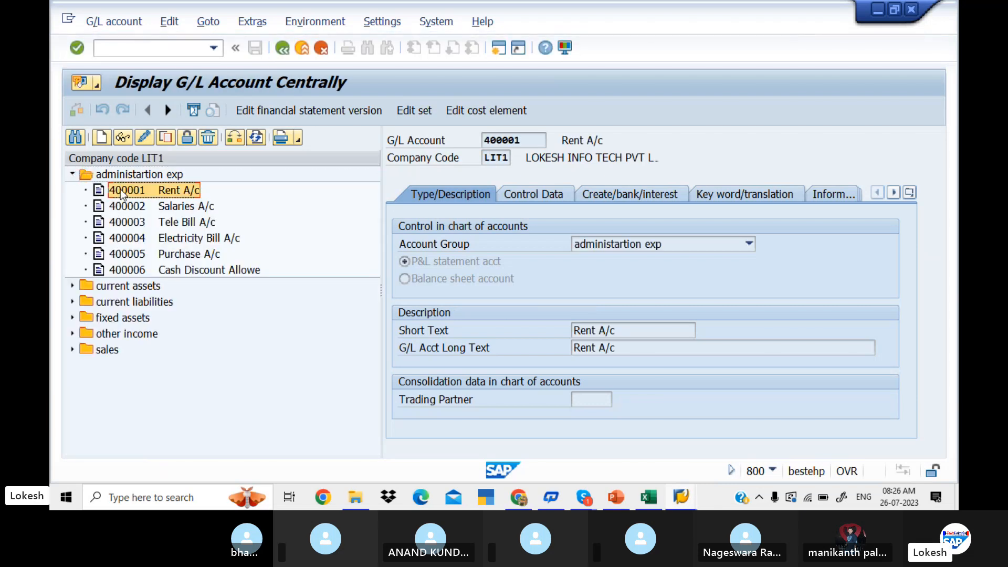
left_click(462, 113)
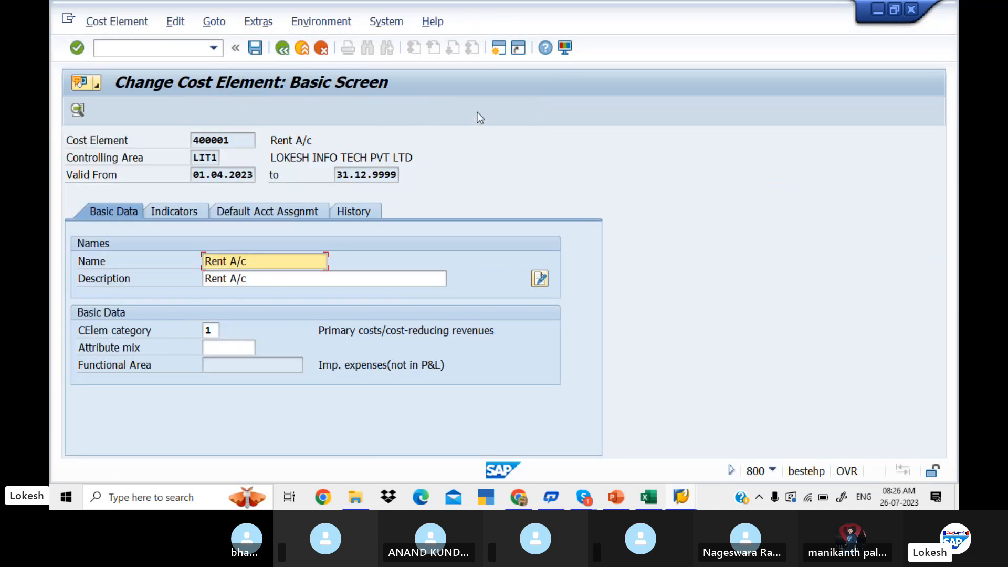
left_click(286, 47)
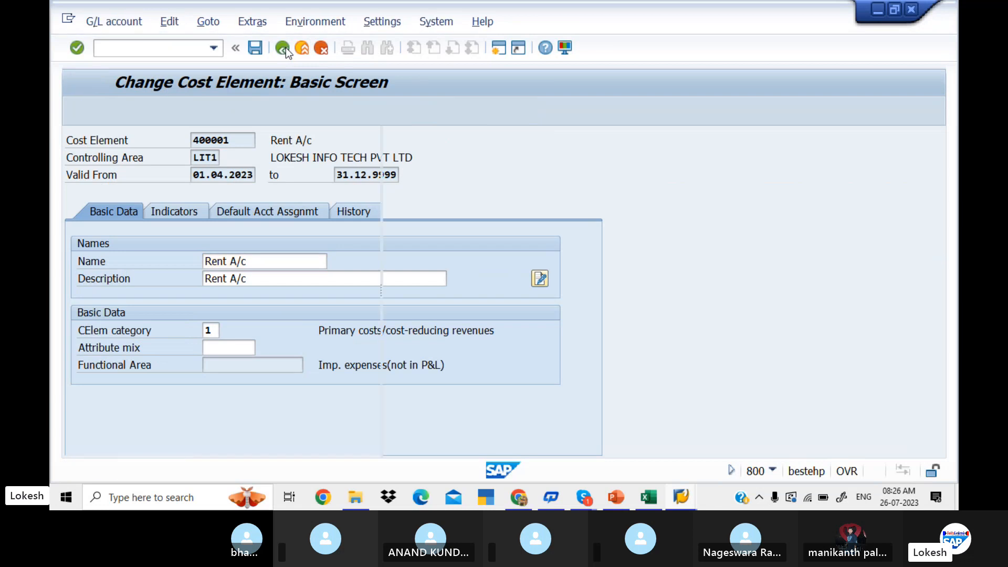
left_click(162, 50)
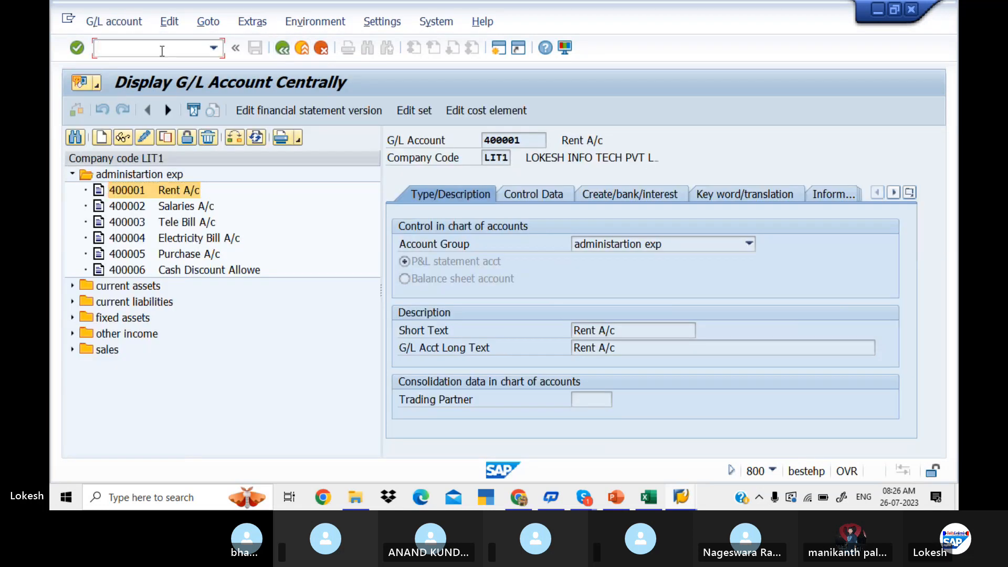
type("/n")
key("Return")
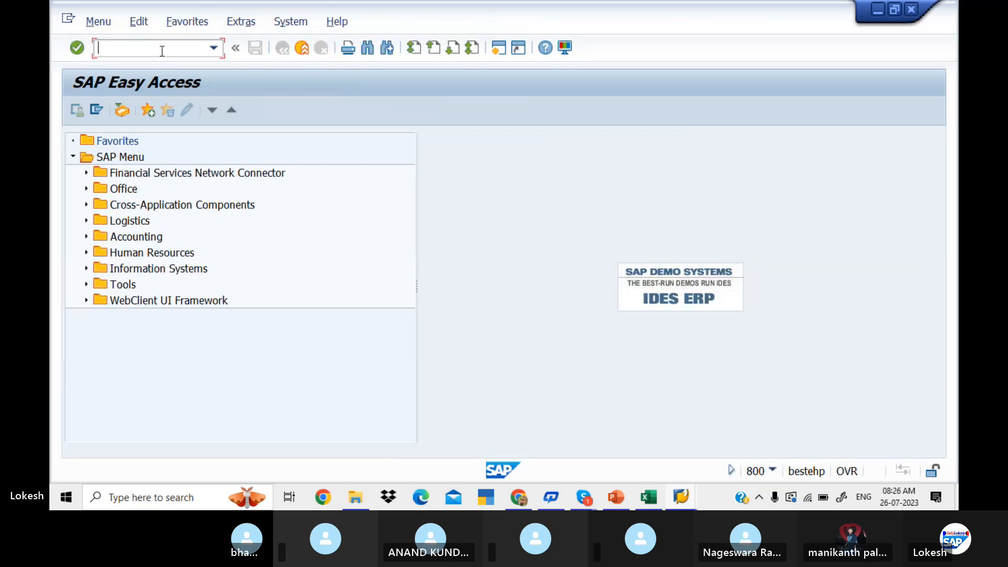
Switch to the Excel Profit Center sheet and review the Activate Controlling Area path with transaction OKKS.
left_click(649, 498)
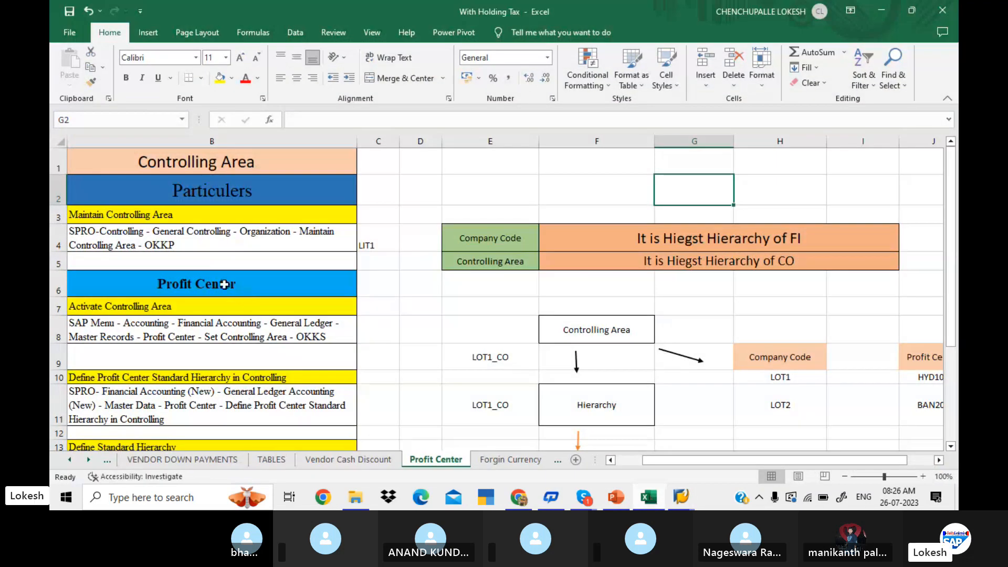
left_click(150, 305)
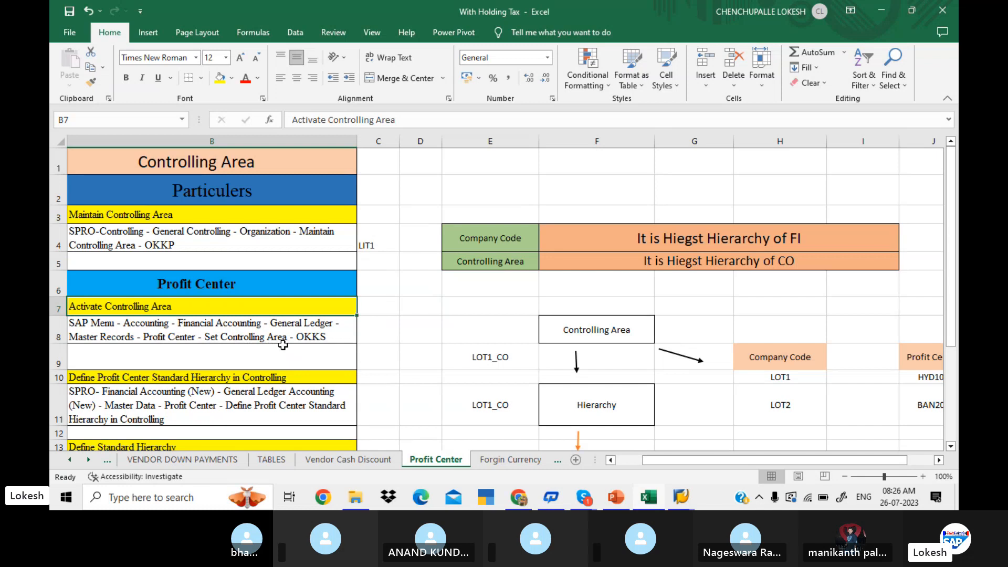
left_click(325, 337)
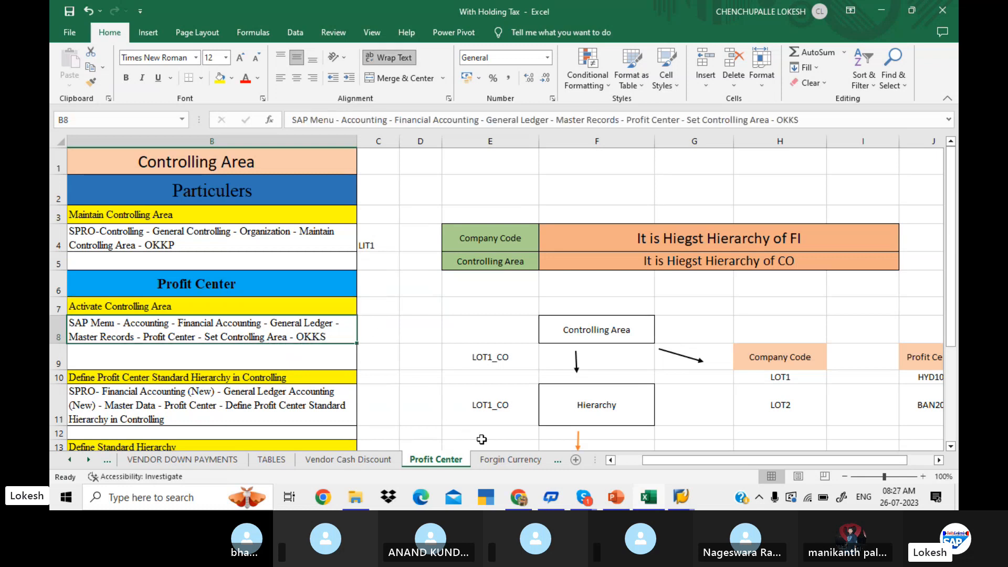
Switch to SAP Easy Access and expand Accounting, Financial Accounting, General Ledger, Master Records, down to Profit Center.
left_click(683, 496)
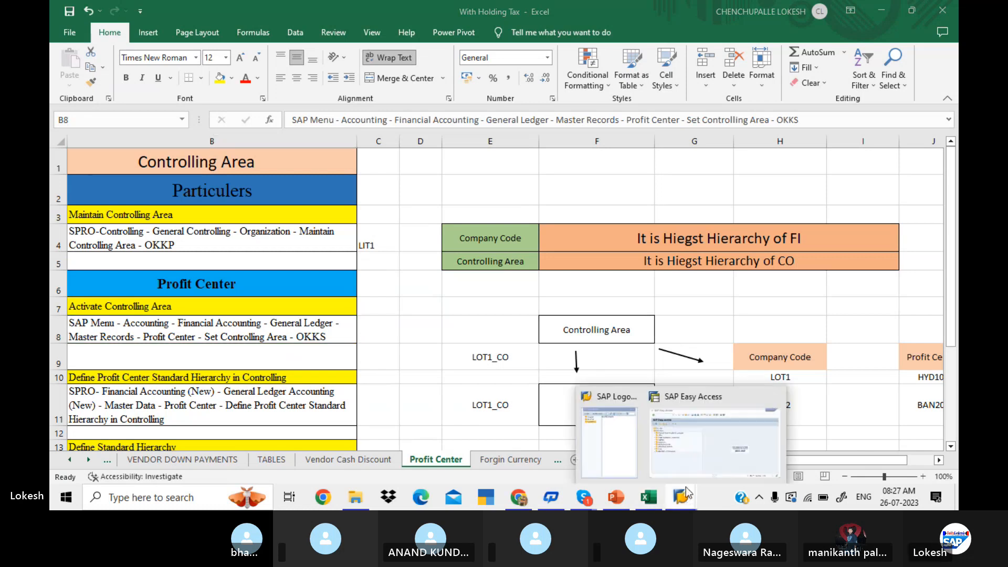
left_click(706, 439)
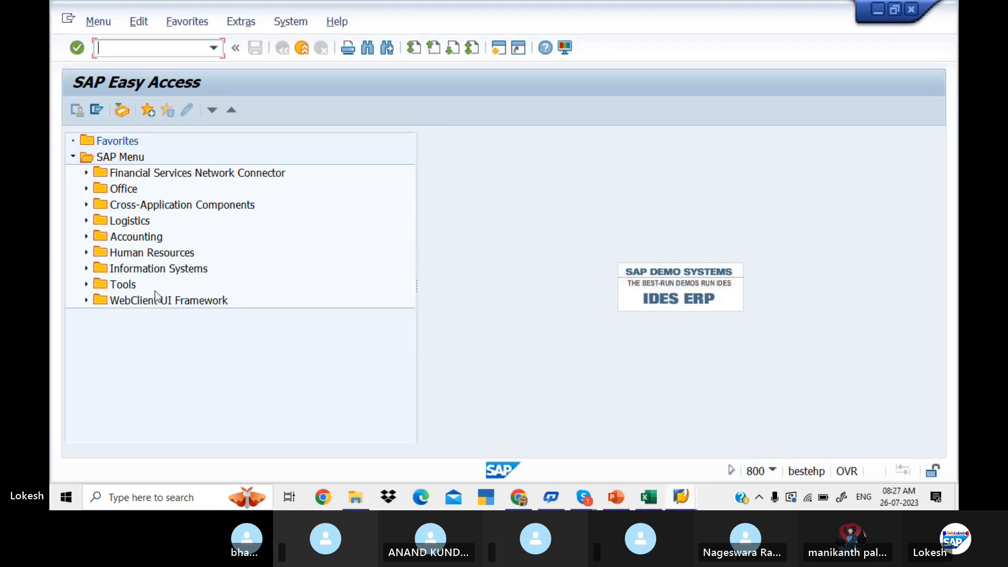
left_click(86, 237)
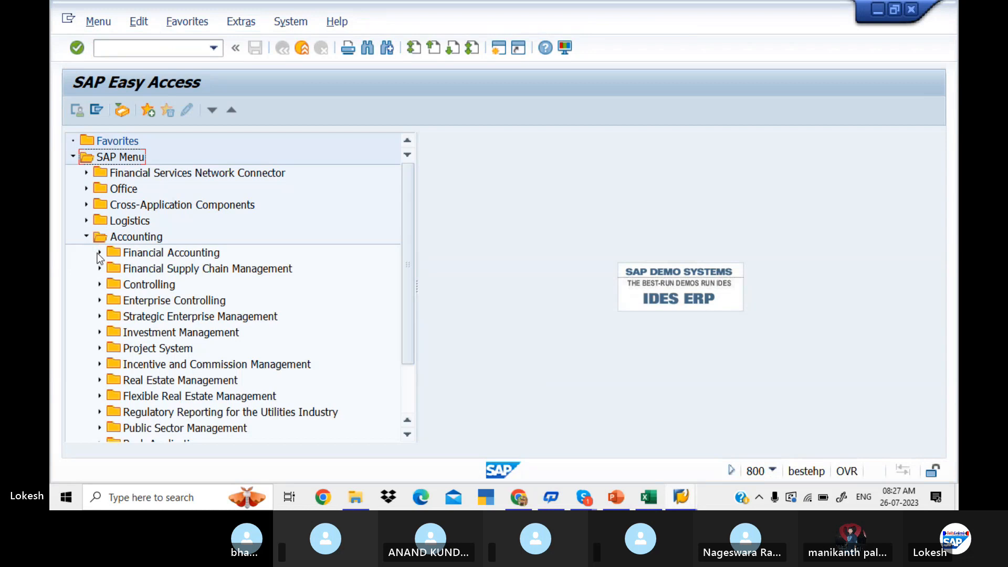
left_click(98, 252)
left_click(112, 269)
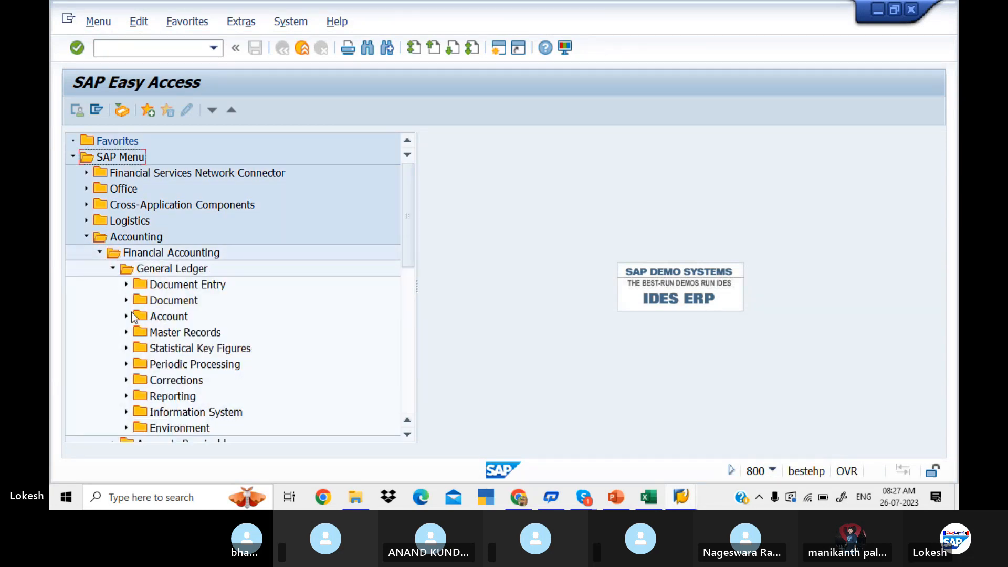
left_click(129, 331)
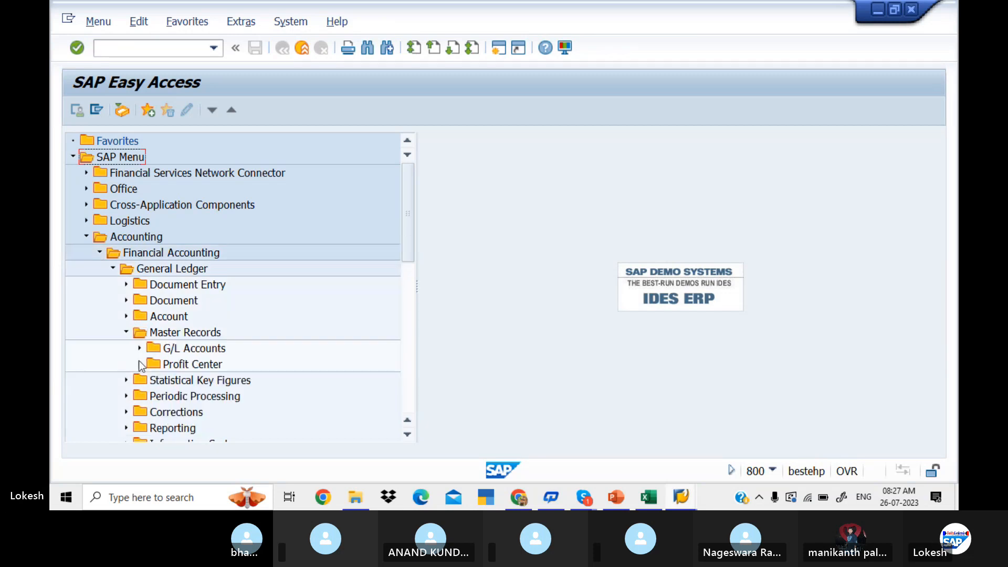
left_click(139, 364)
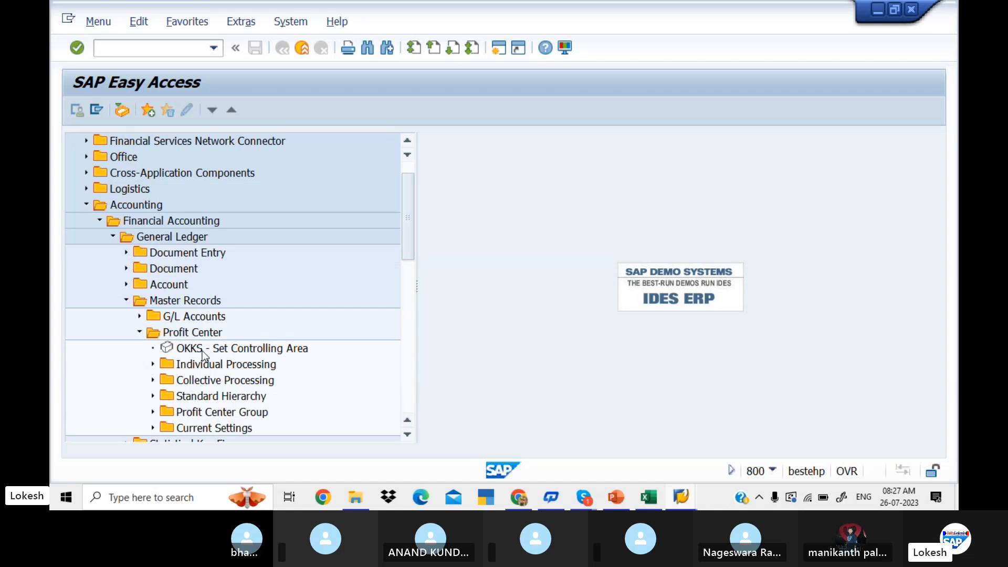
Set the controlling area to LIT1 through OKKS and reset the SAP Easy Access screen.
double_click(203, 351)
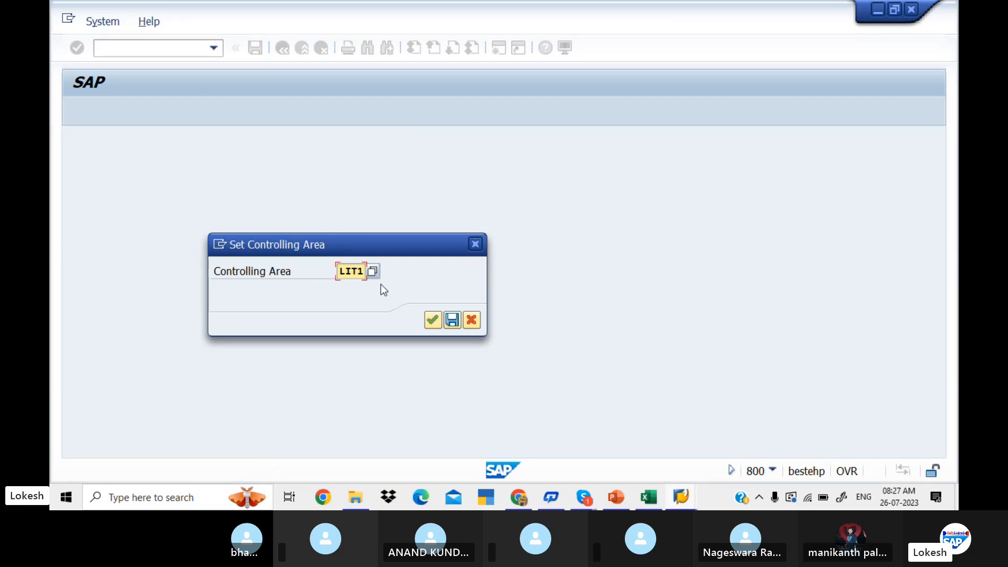
left_click(432, 321)
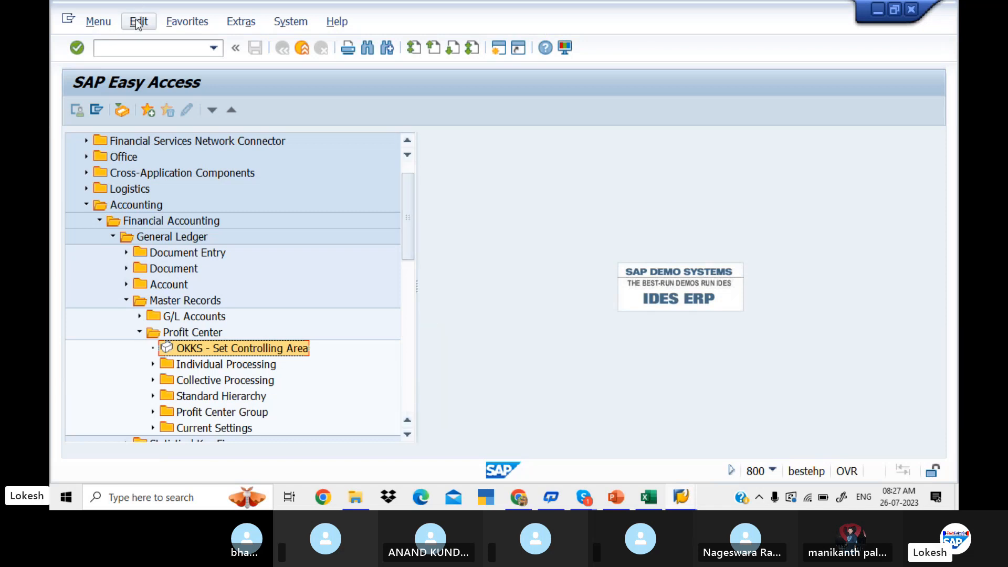
left_click(151, 48)
type("/")
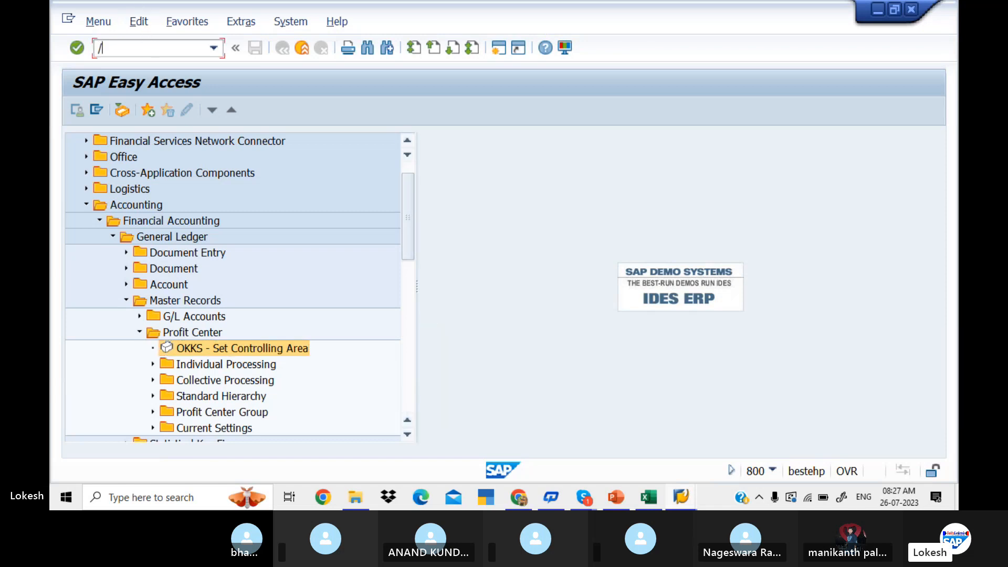
type("n")
key("Return")
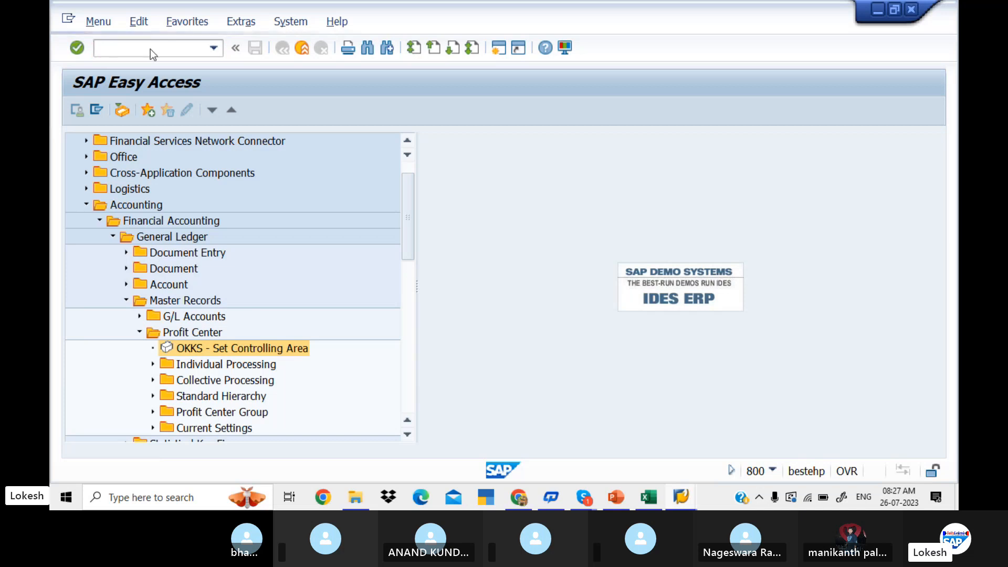
left_click(178, 185)
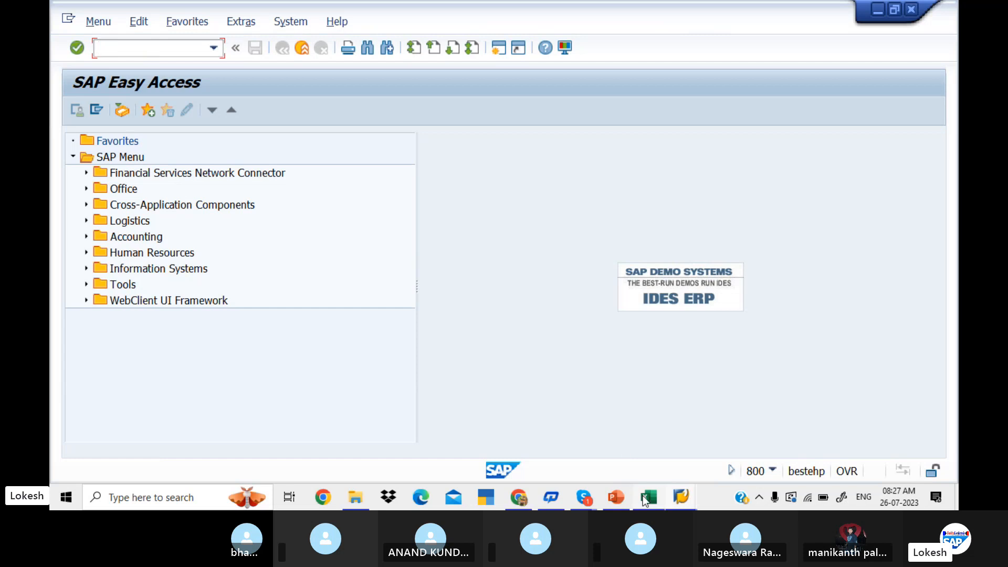
Switch to the Excel Profit Center sheet and review the paths for defining the standard hierarchy and creating profit centers.
left_click(648, 499)
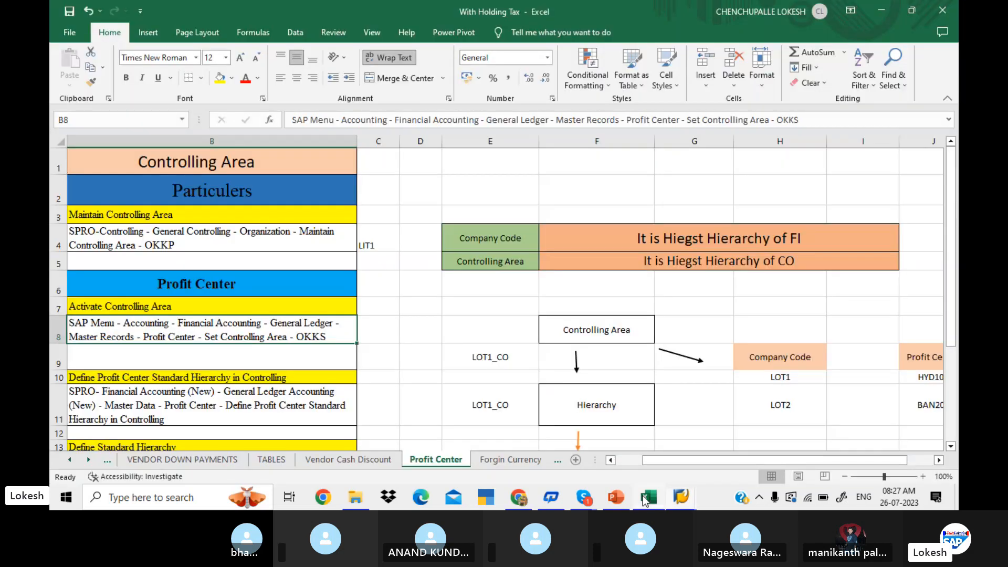
left_click(201, 374)
key("Down")
key("Down")
key("Down")
key("Down")
key("Down")
key("Down")
key("Down")
key("Down")
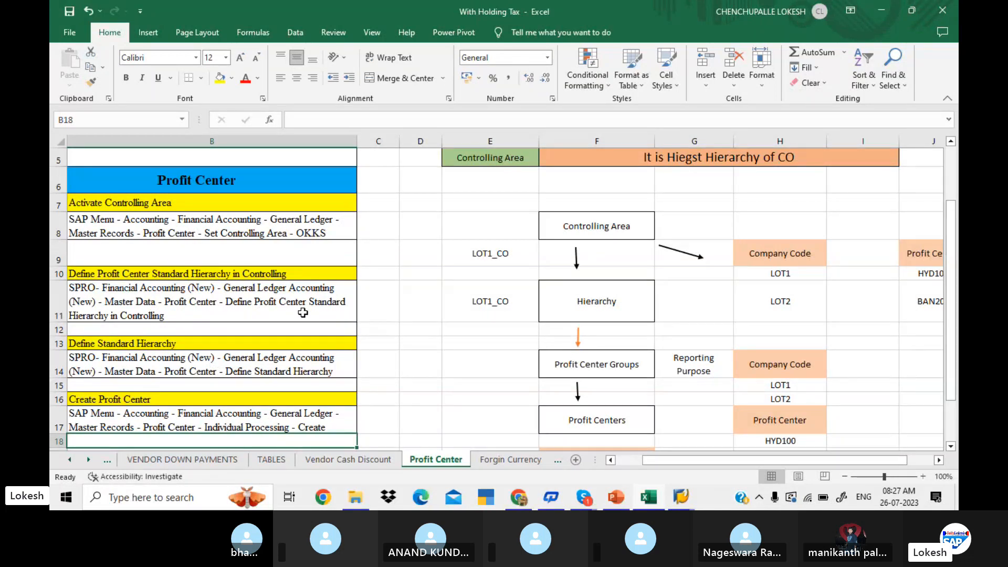
Switch to SAP, start transaction SPRO, and display the SAP Reference IMG.
mouse_move(682, 498)
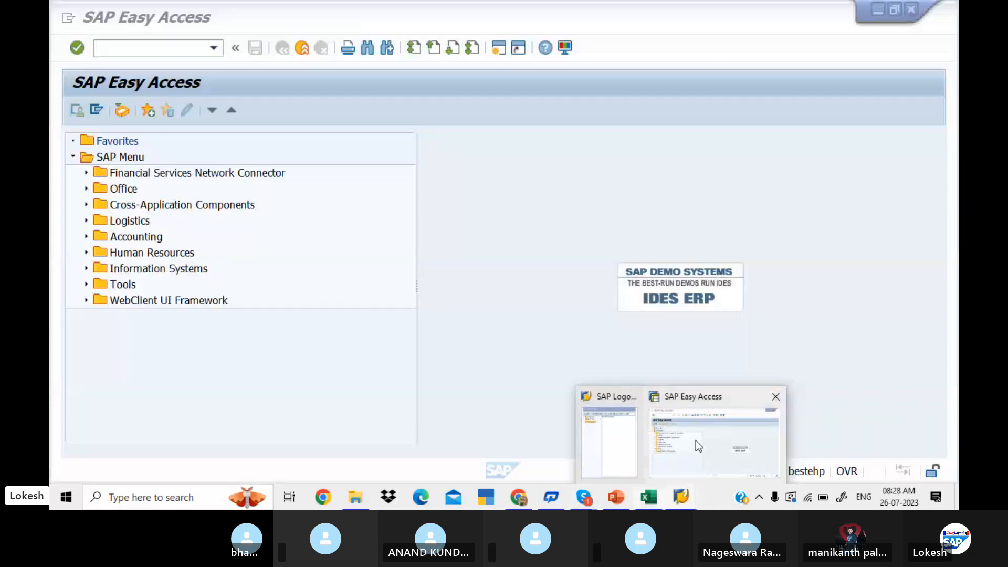
left_click(696, 441)
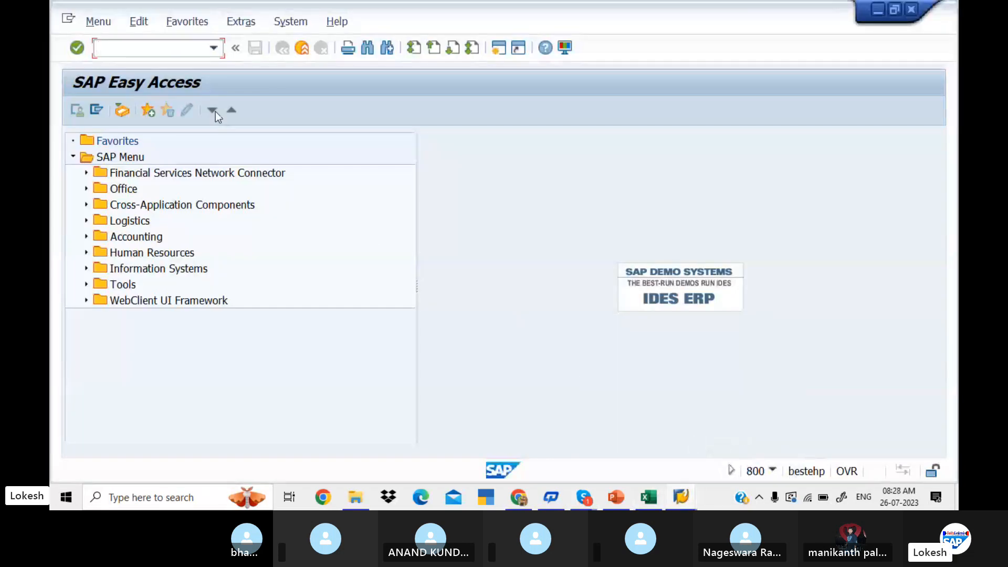
type("SPRO")
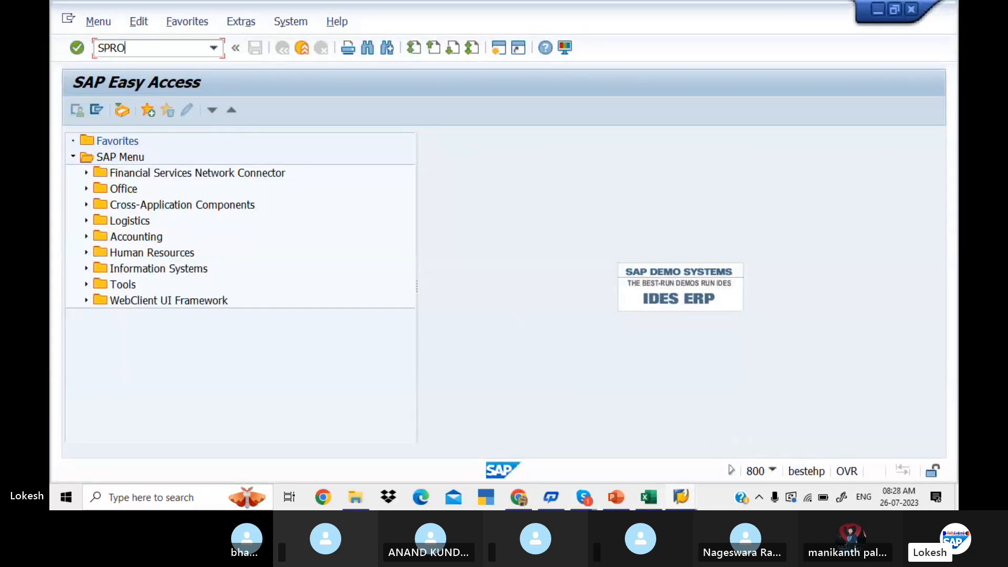
key("Return")
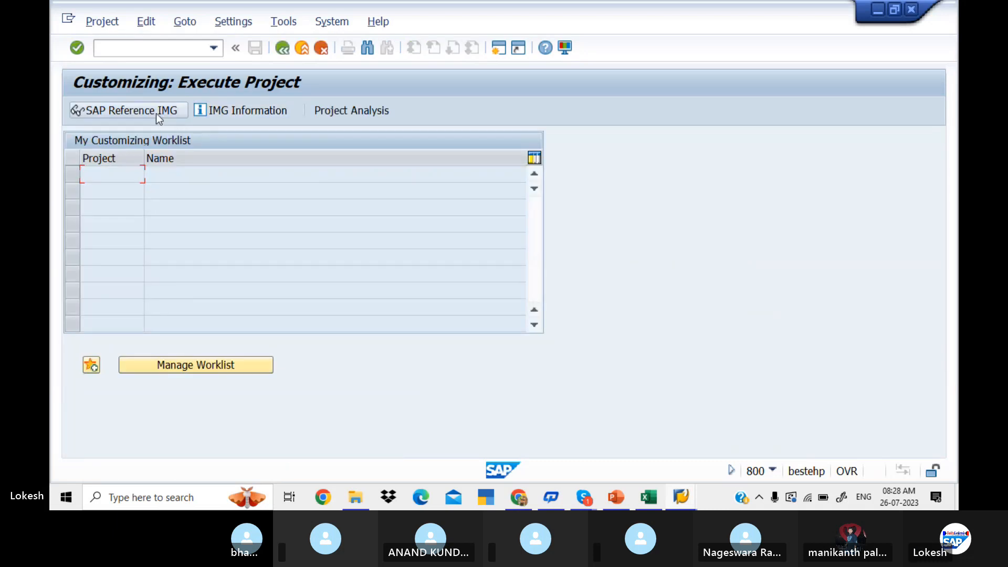
left_click(156, 112)
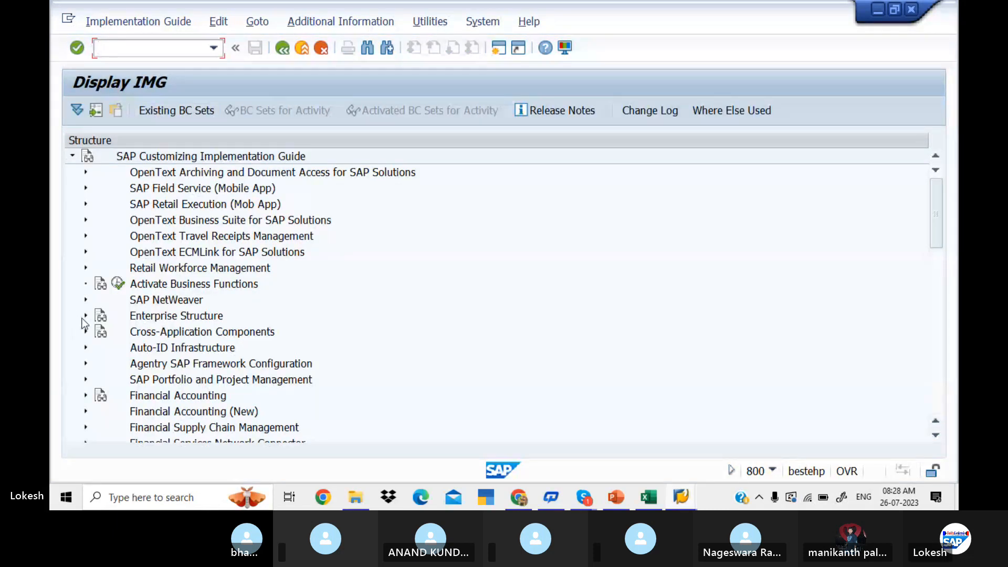
Open Define Profit Center Standard Hierarchy in Controlling Area under Financial Accounting (New), General Ledger Accounting (New), Master Data, Profit Center.
left_click(85, 412)
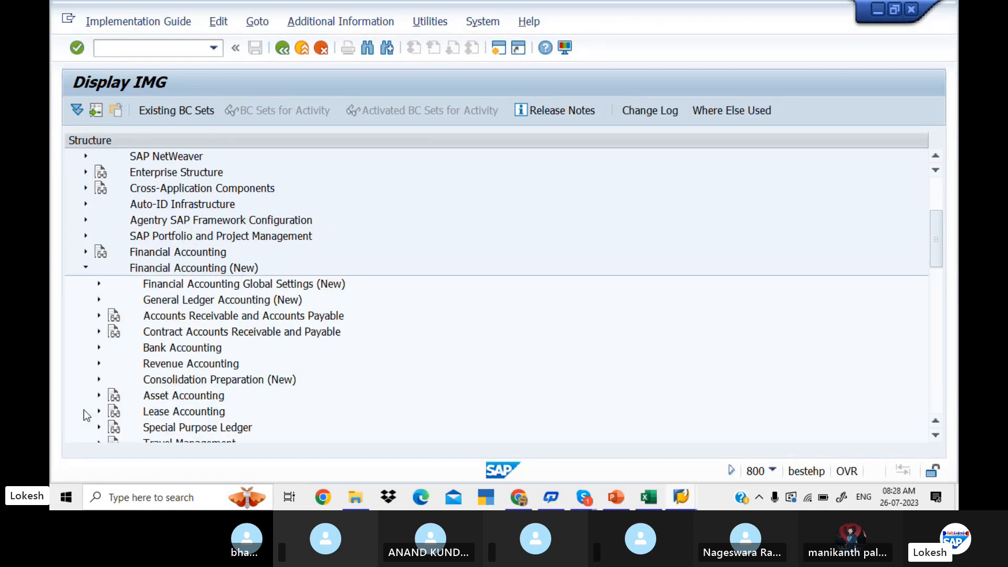
left_click(97, 298)
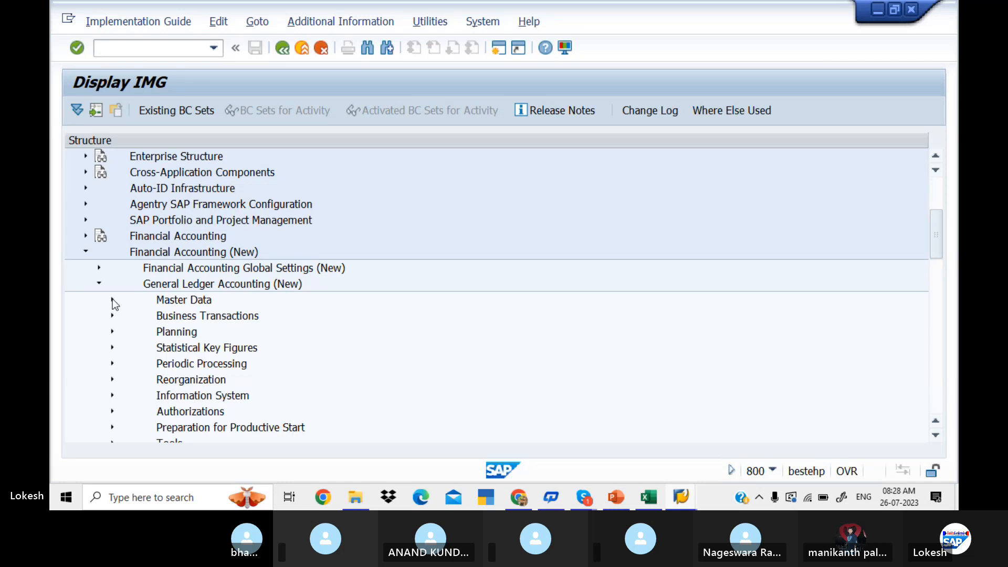
left_click(112, 299)
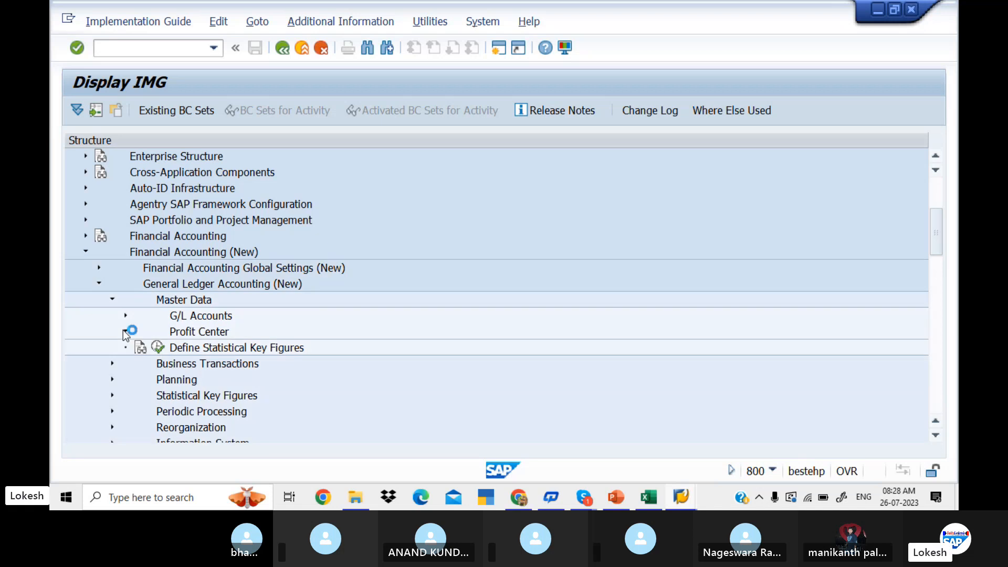
left_click(126, 331)
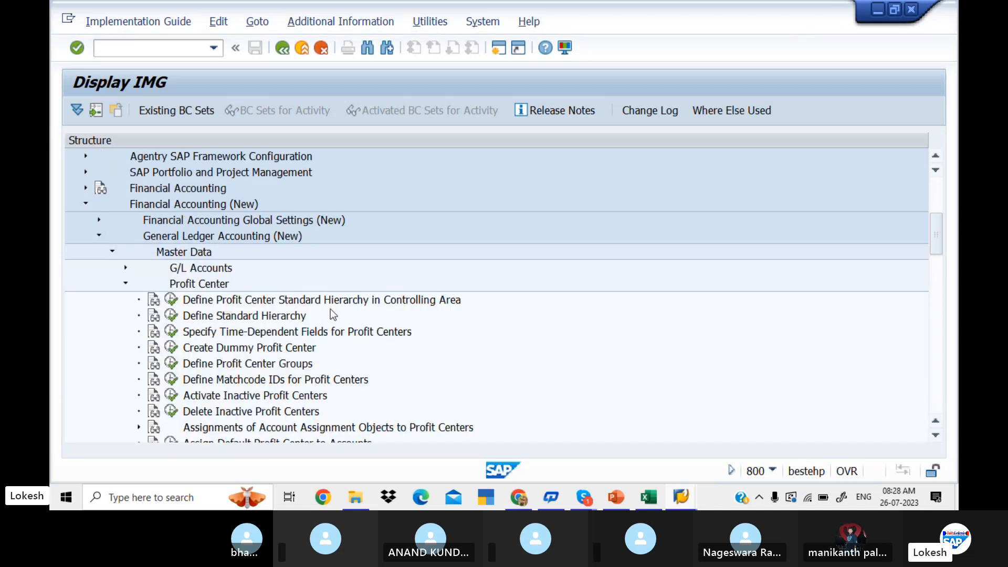
left_click(171, 300)
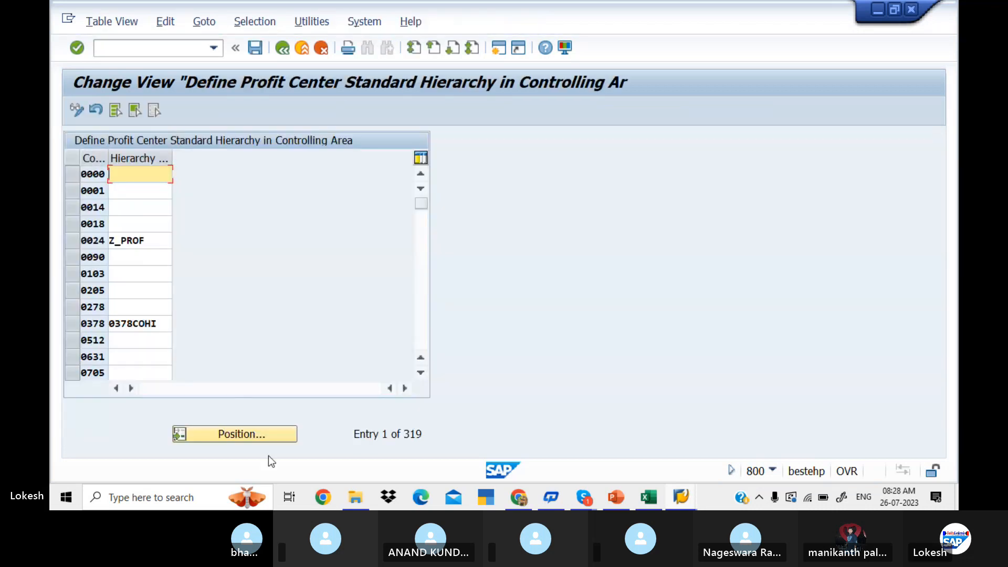
Assign the hierarchy LIT1_PC to controlling area LIT1 and save the entry to the proposed customizing request.
left_click(260, 436)
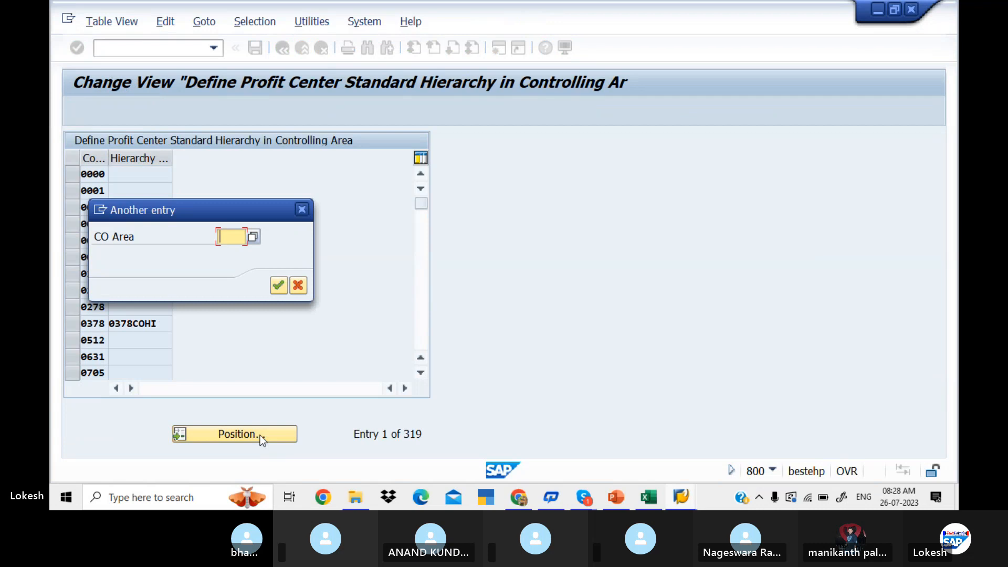
type("LIT")
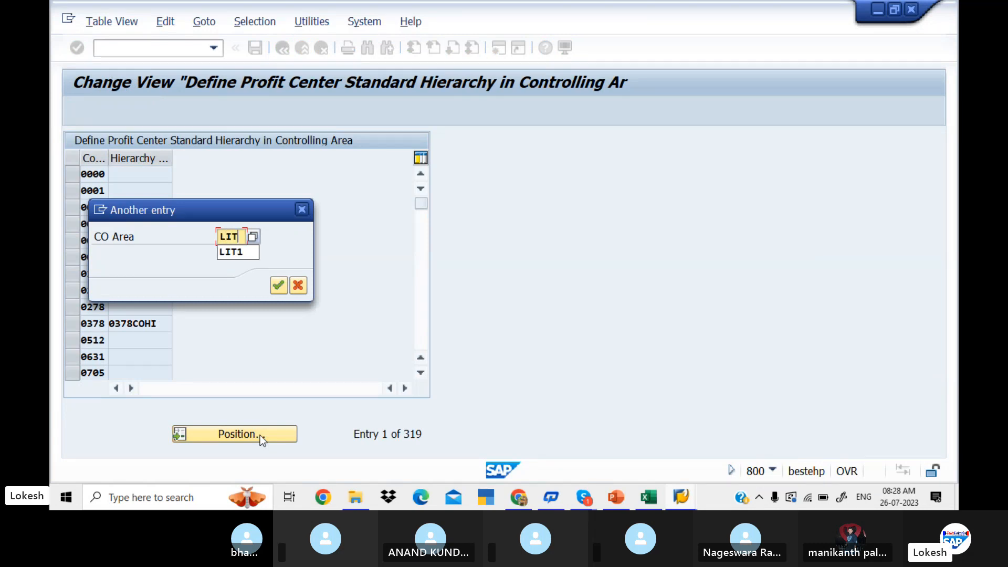
type("1")
key("Return")
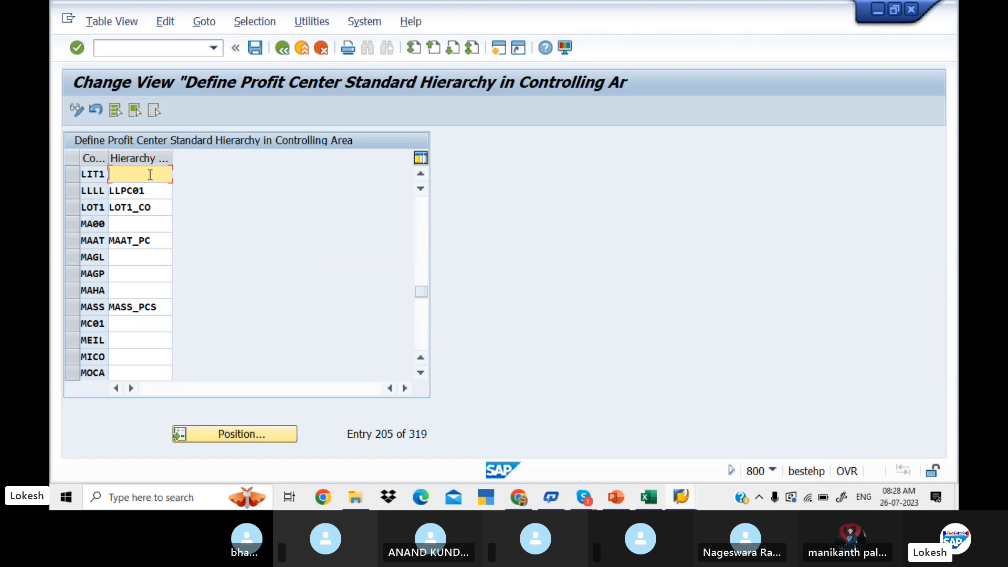
type("LIT")
type("1_PC")
left_click(258, 49)
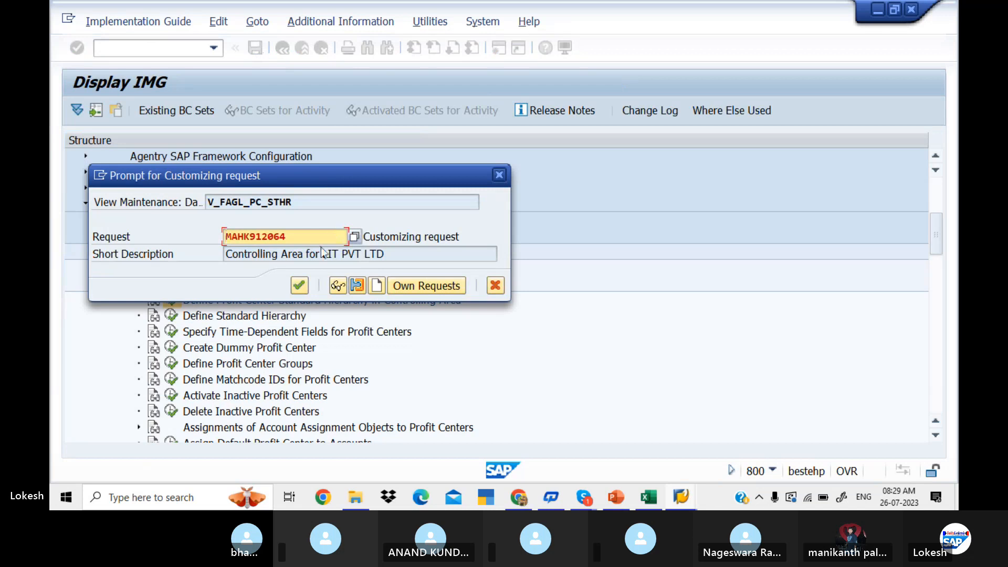
left_click(302, 287)
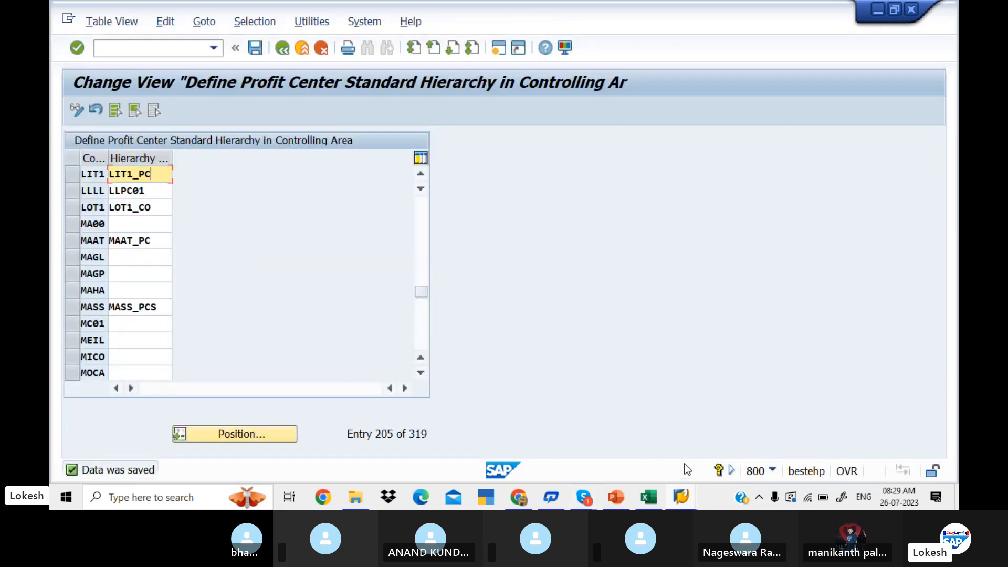
Switch to the Excel Profit Center sheet and enter LIT1_PC in cell C10 beside Define Profit Center Standard Hierarchy in Controlling.
left_click(650, 497)
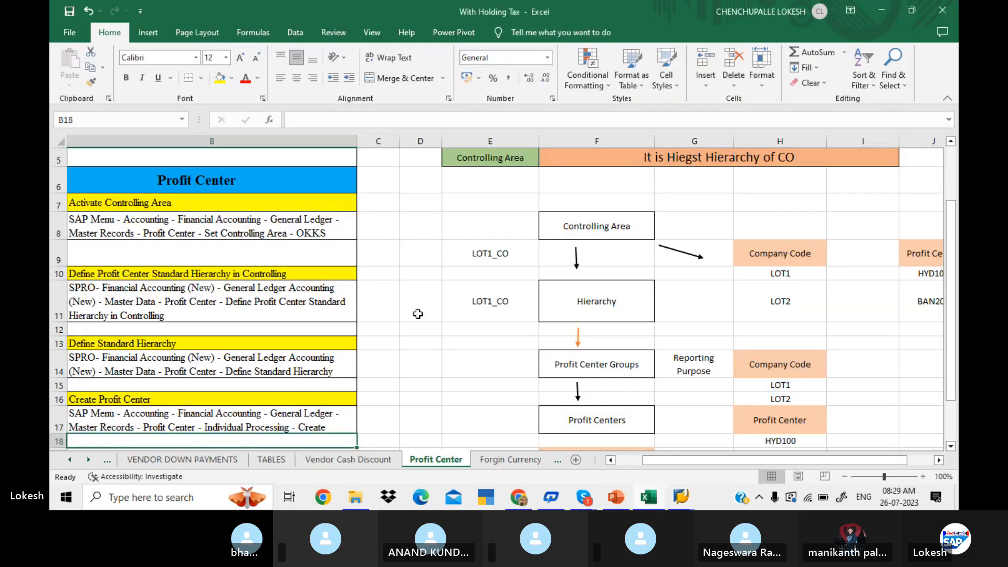
left_click(391, 274)
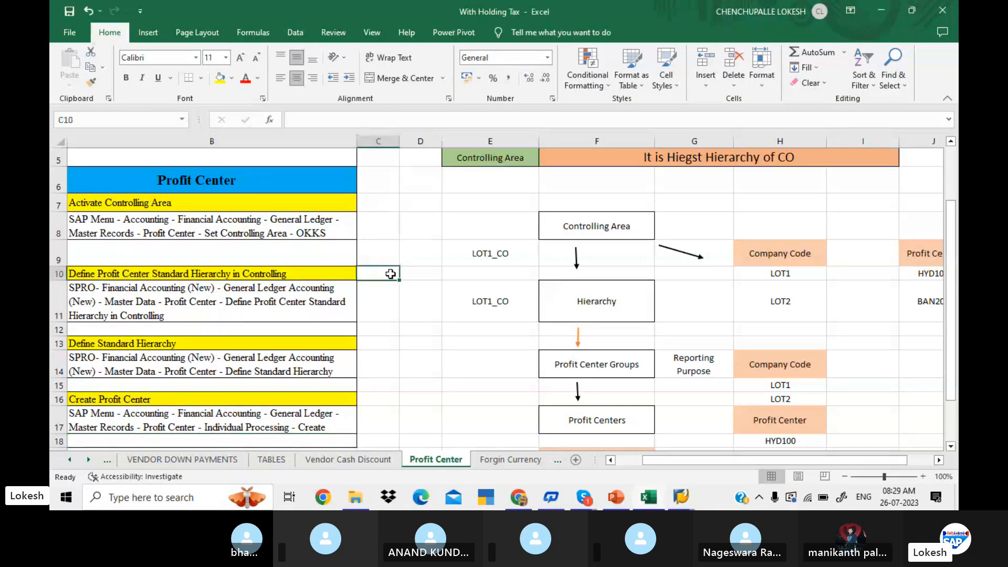
type("LI")
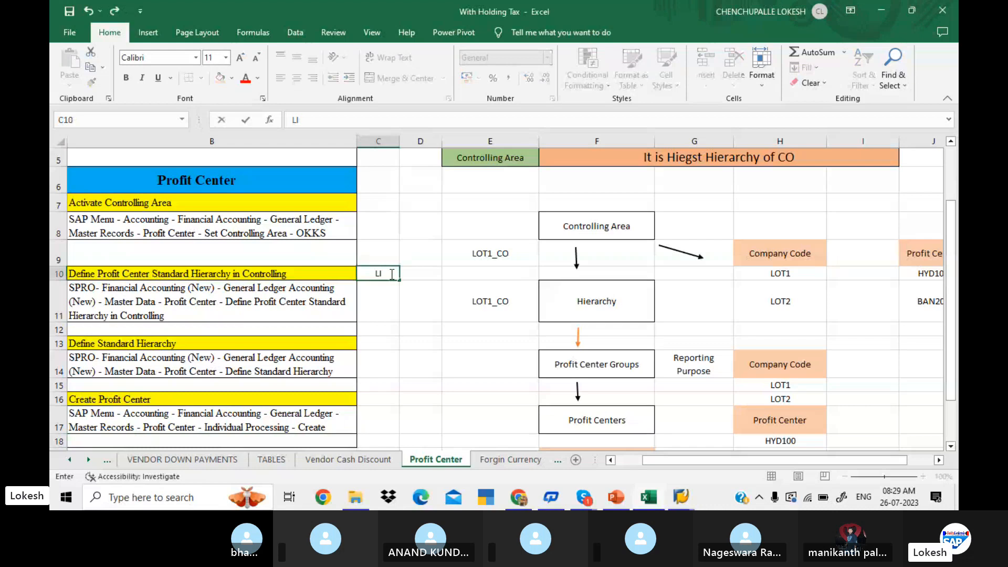
type("T1_")
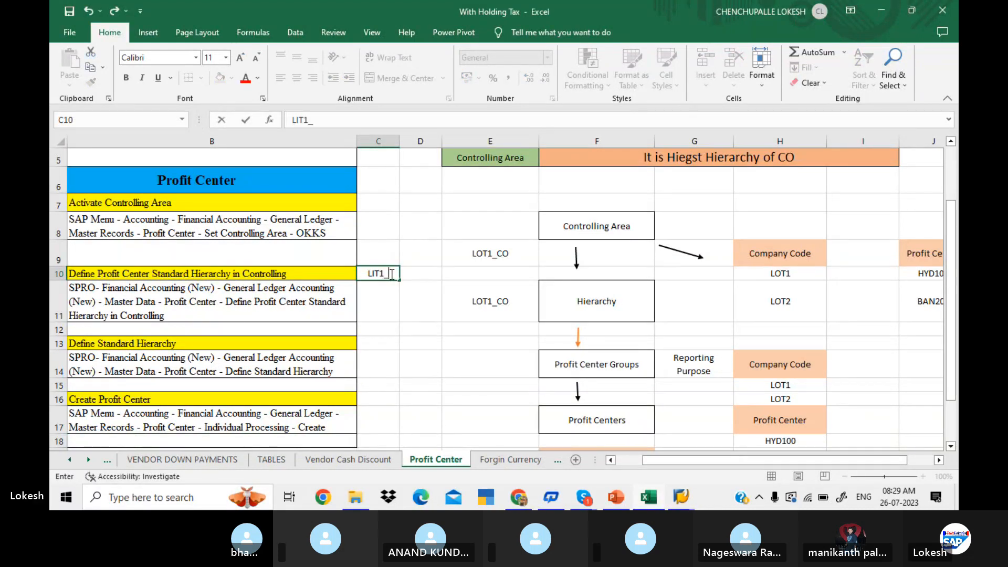
type("PC")
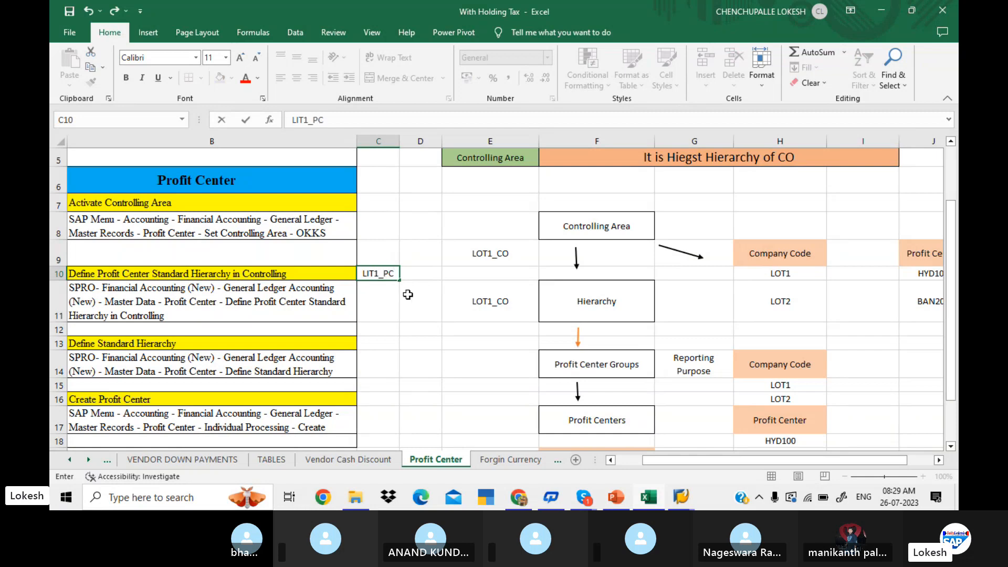
left_click(419, 301)
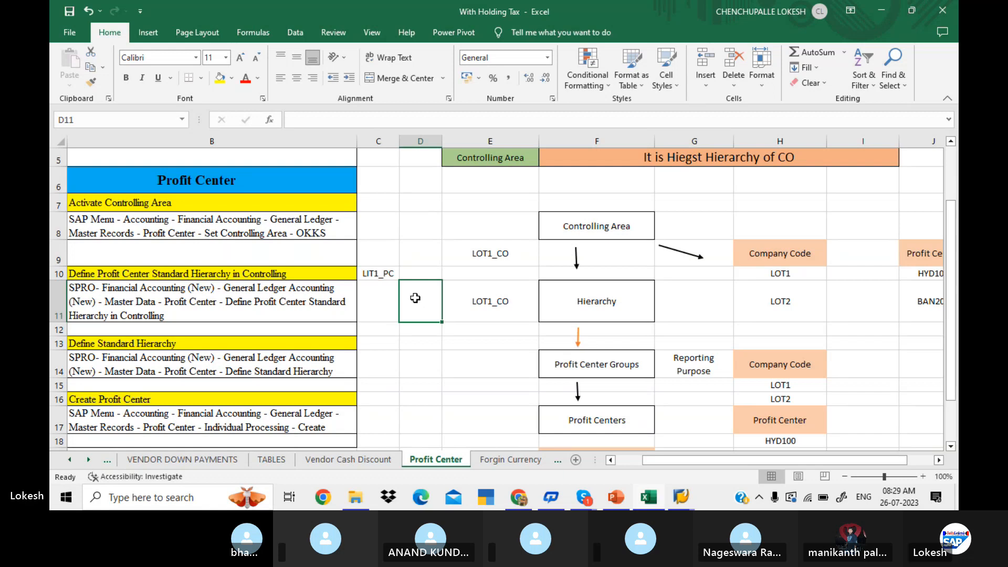
left_click(401, 344)
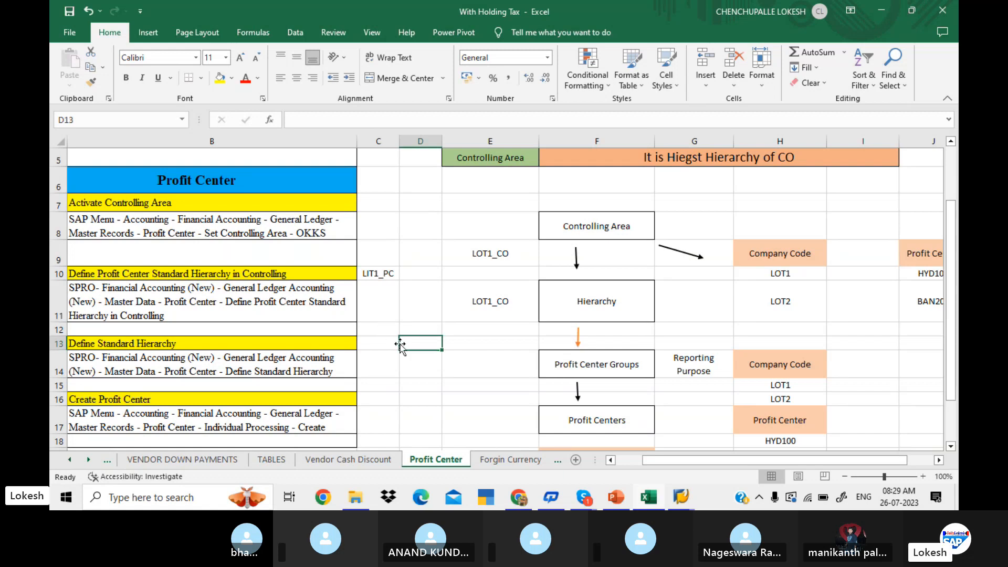
left_click(370, 345)
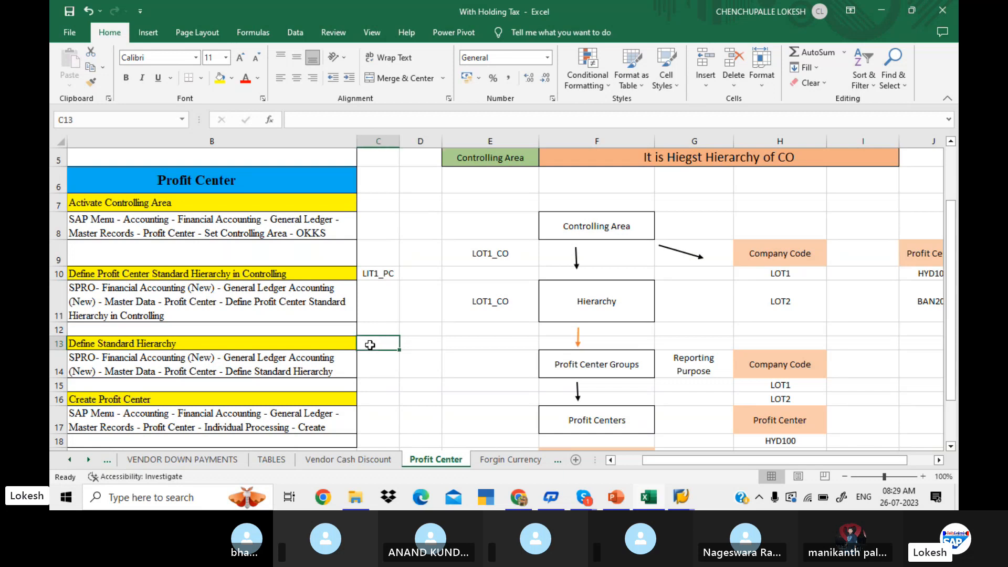
key("Down")
key("Down")
key("Down")
key("Down")
key("Down")
key("Down")
key("Down")
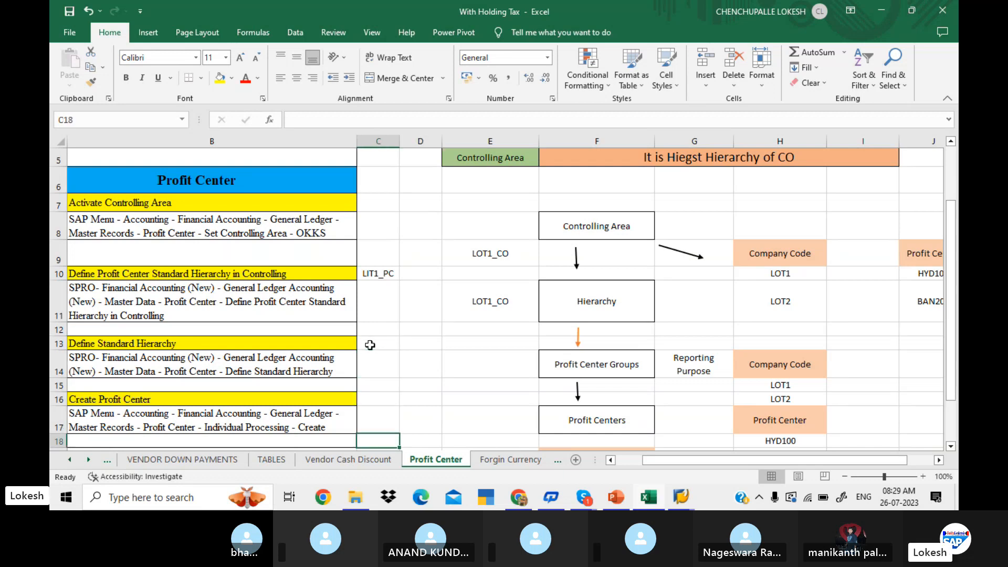
left_click(386, 295)
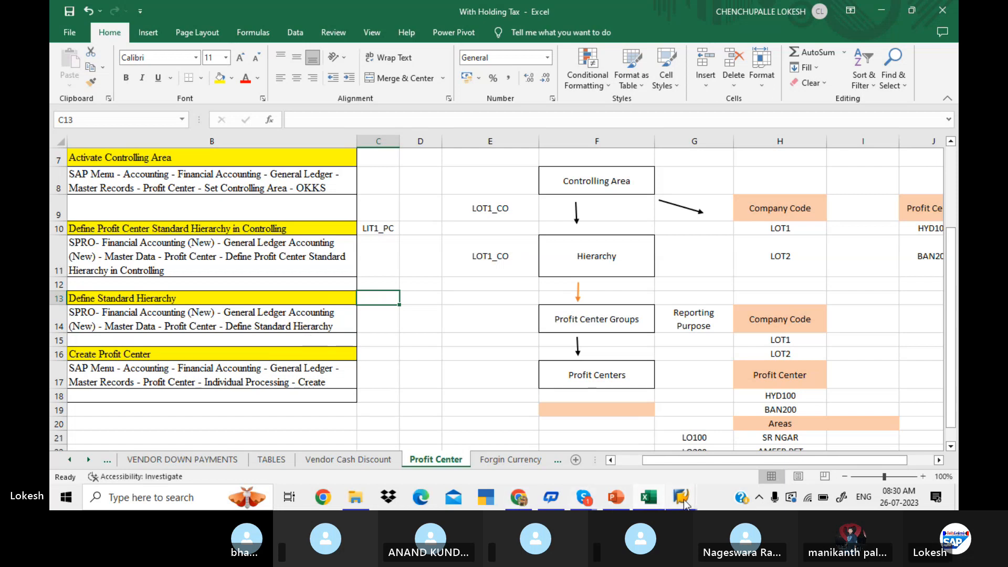
Switch to SAP, return to the IMG, and open Define Standard Hierarchy under Profit Center.
mouse_move(684, 500)
left_click(689, 433)
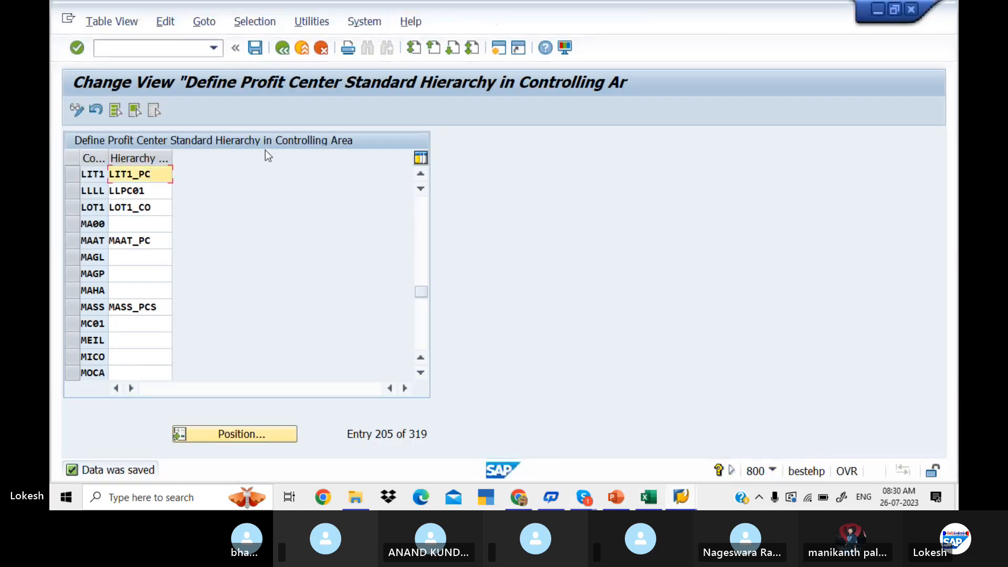
left_click(279, 50)
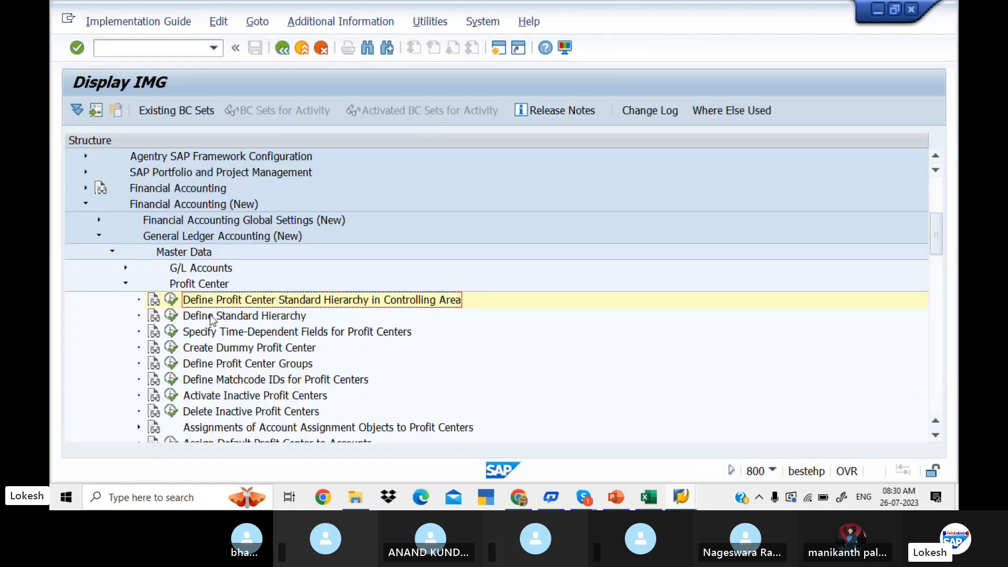
double_click(186, 319)
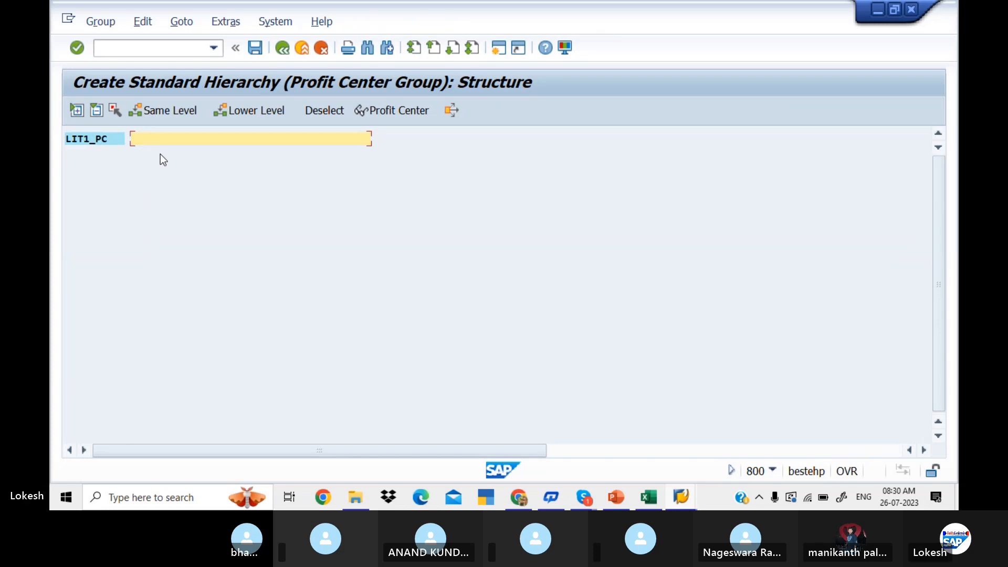
Enter LIT1 PROFIT CENTER STANDARD HIERARCHY as the description of the LIT1_PC hierarchy node.
type("LI")
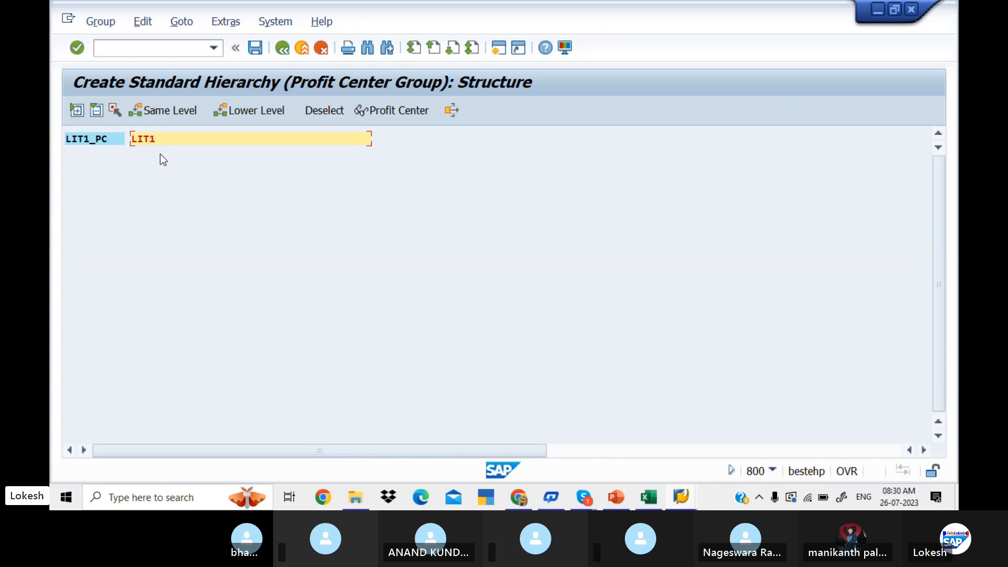
type("T1 ")
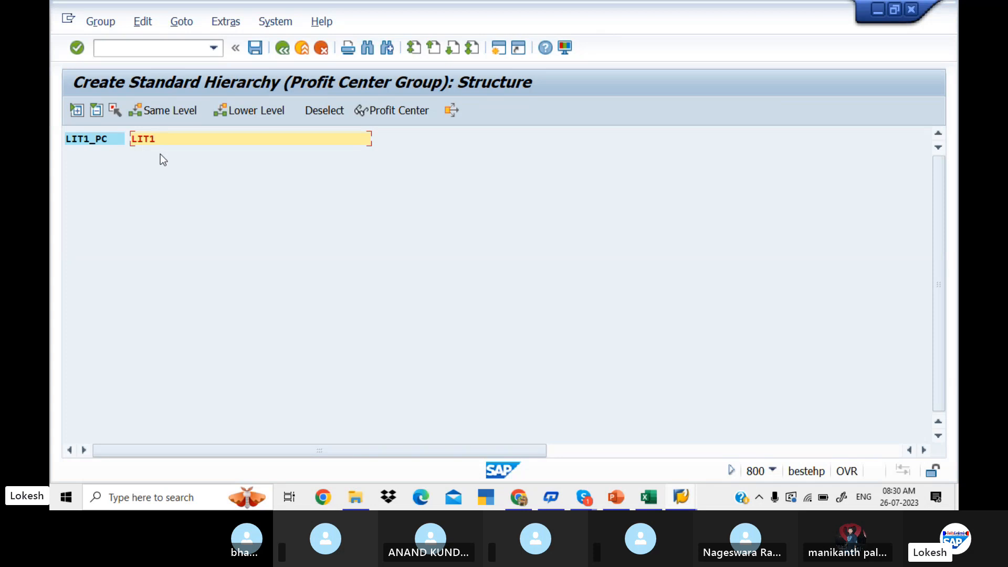
type("PROFIT CENTER STA")
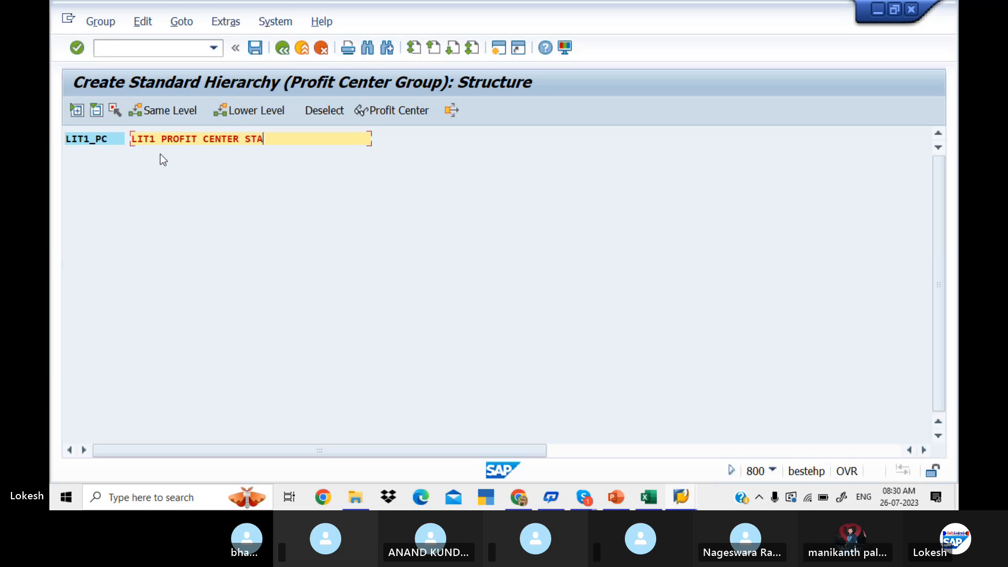
type("NDARD H")
key("ctrl+s")
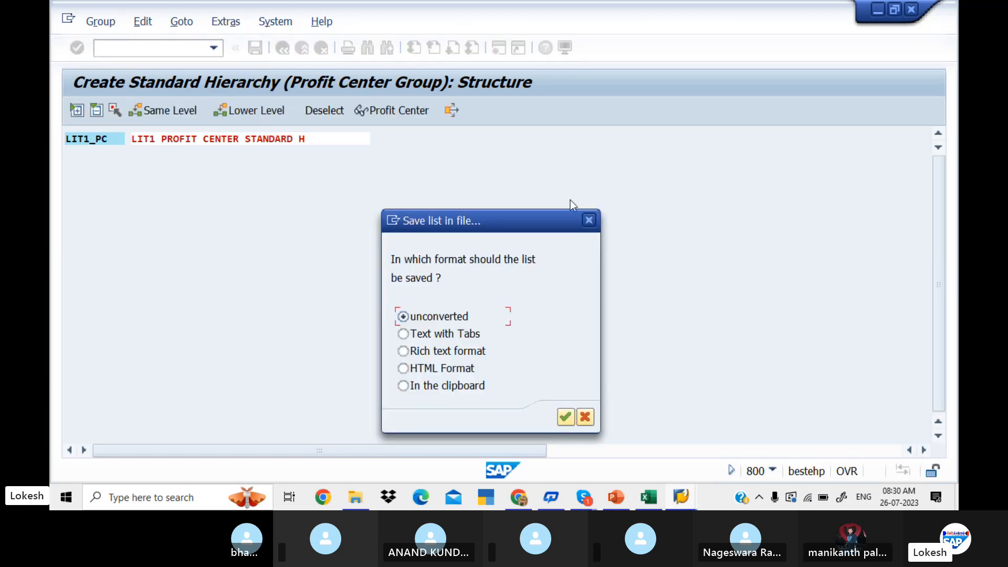
left_click(589, 220)
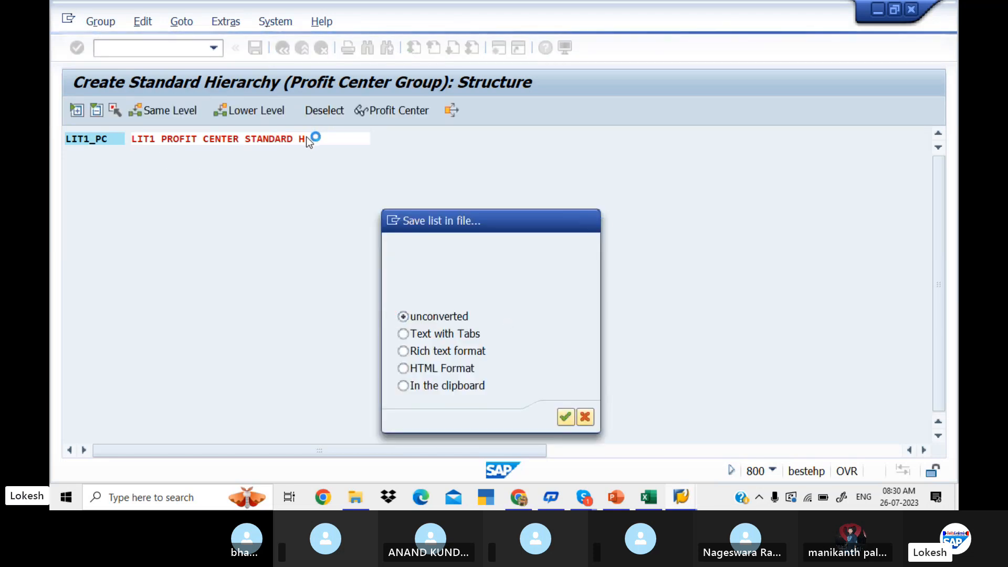
key("alt+Tab")
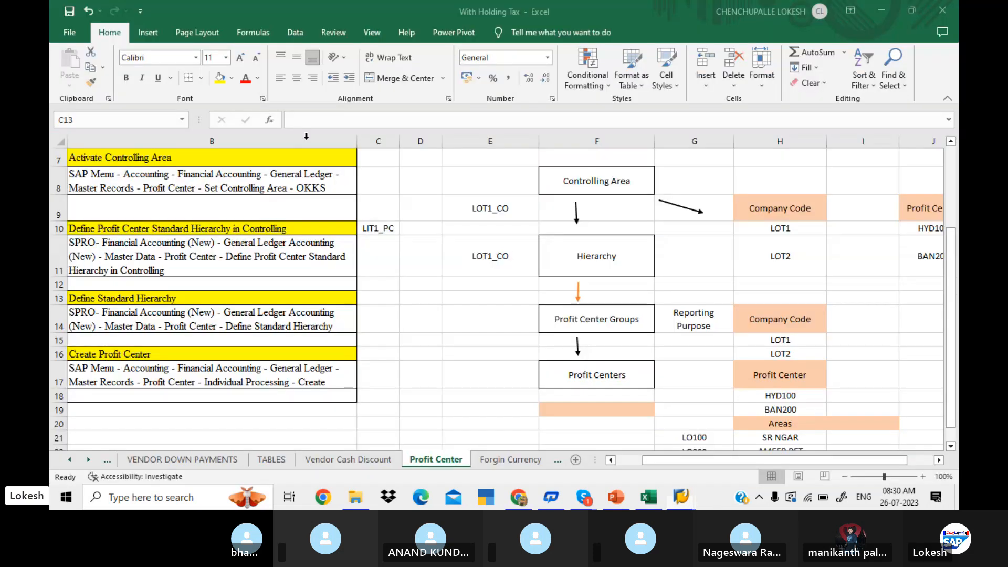
key("alt+Tab")
type("IERAR")
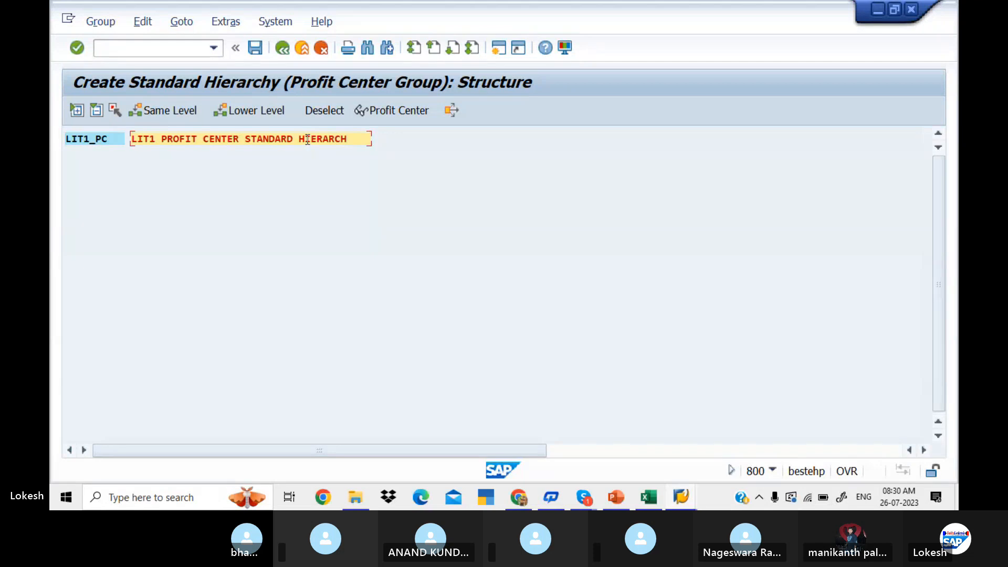
type("Y")
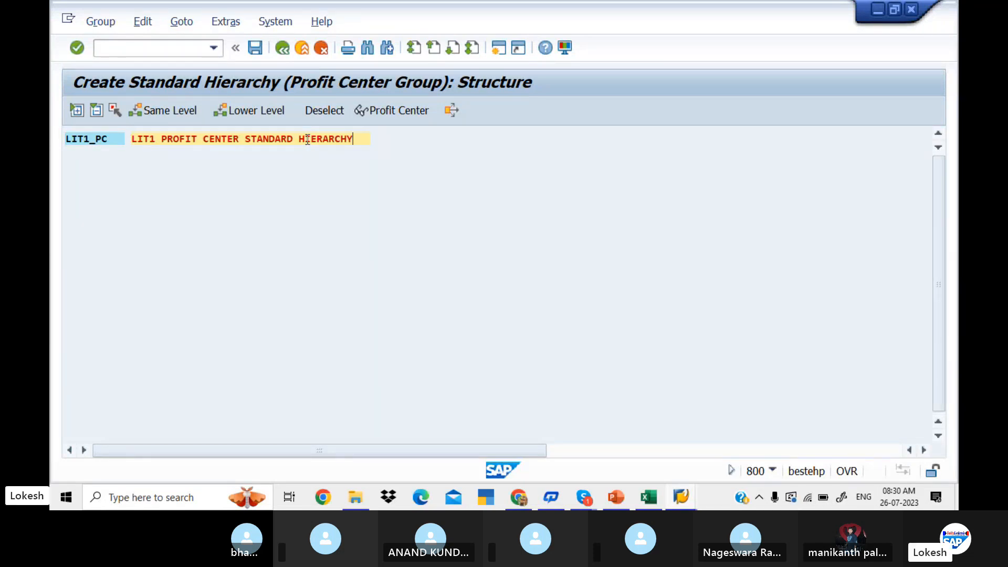
Switch to Excel to check the Hierarchy box in the profit center diagram, and return to SAP.
key("alt+Tab")
left_click(614, 259)
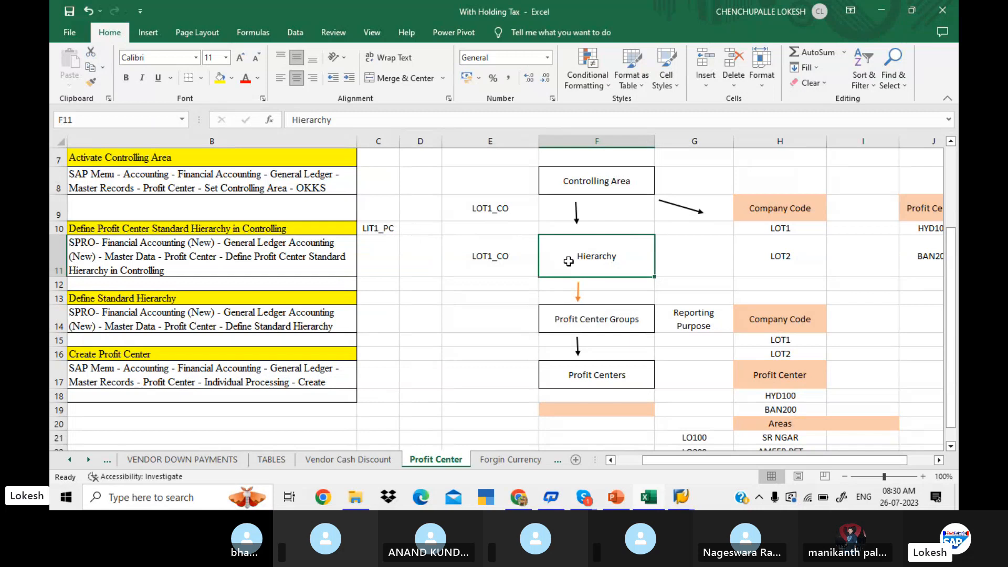
key("alt+Tab")
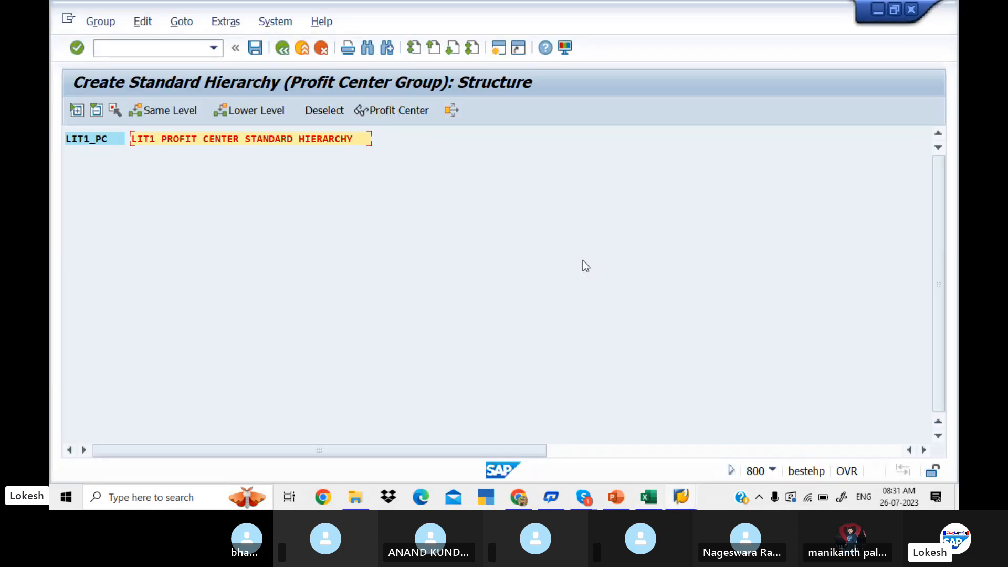
Save the standard hierarchy and insert a profit center group one level below LIT1_PC.
left_click(255, 48)
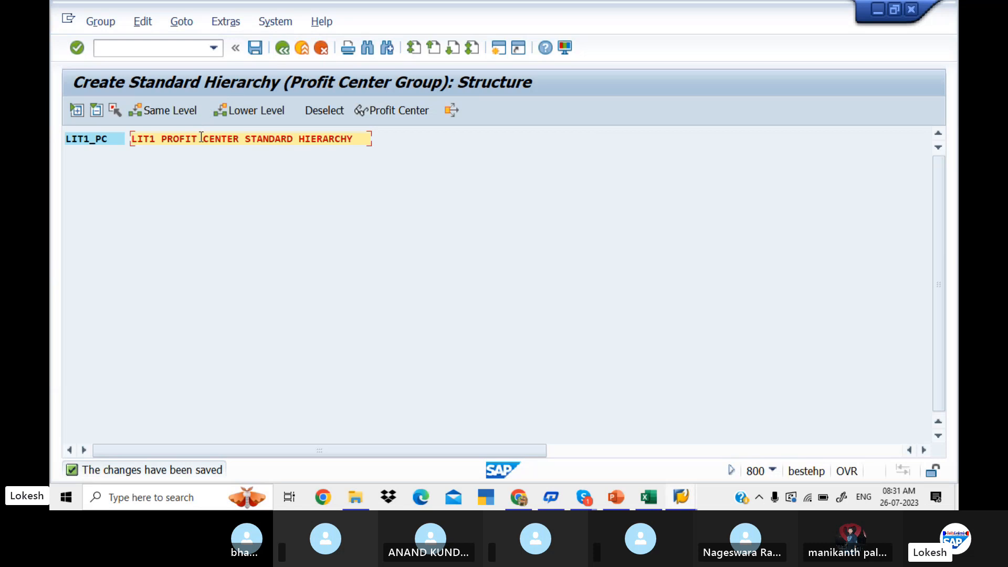
left_click(113, 140)
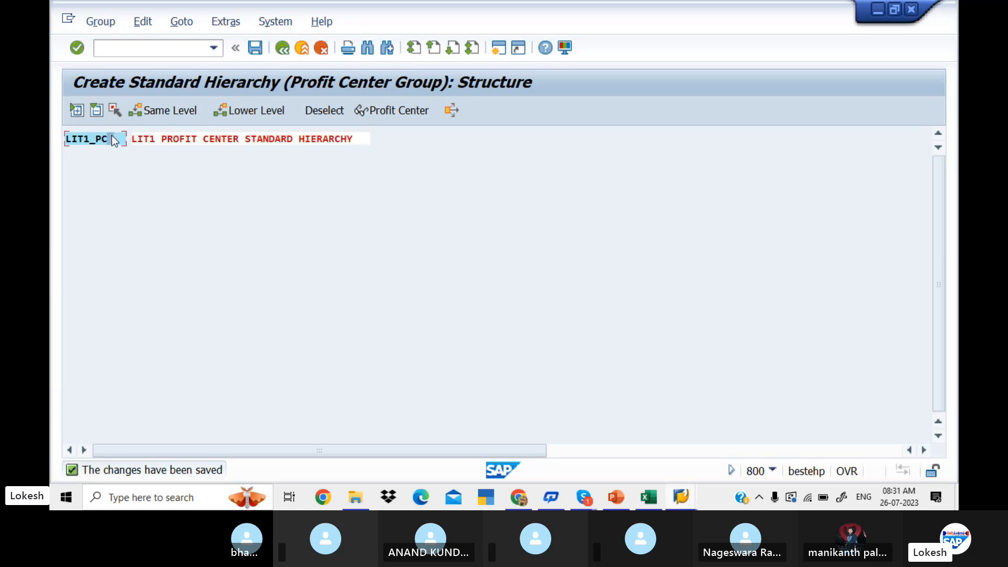
left_click(254, 111)
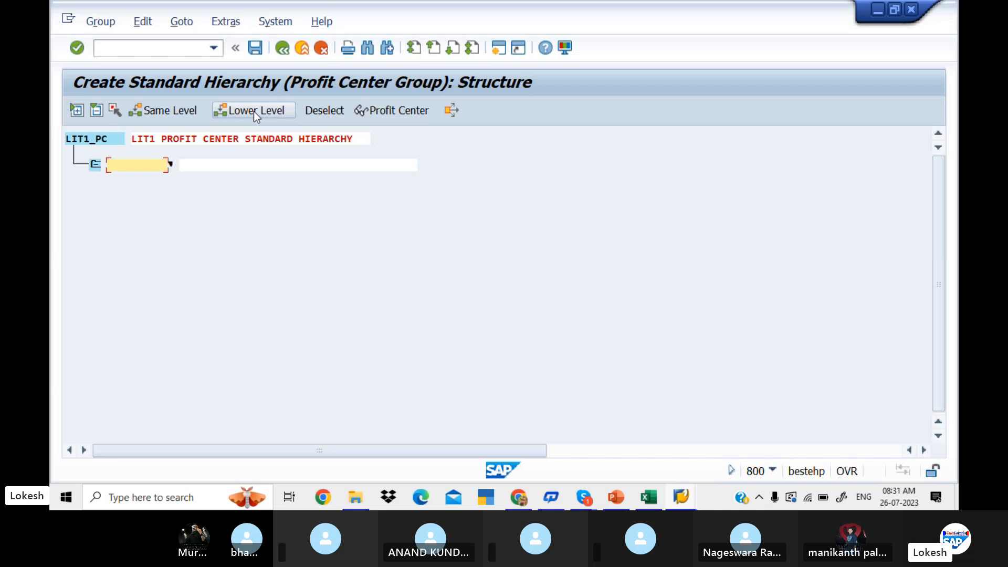
Switch to Excel and enter LIT1 in both cells under the Company Code heading beside Profit Center Groups.
key("alt+Tab")
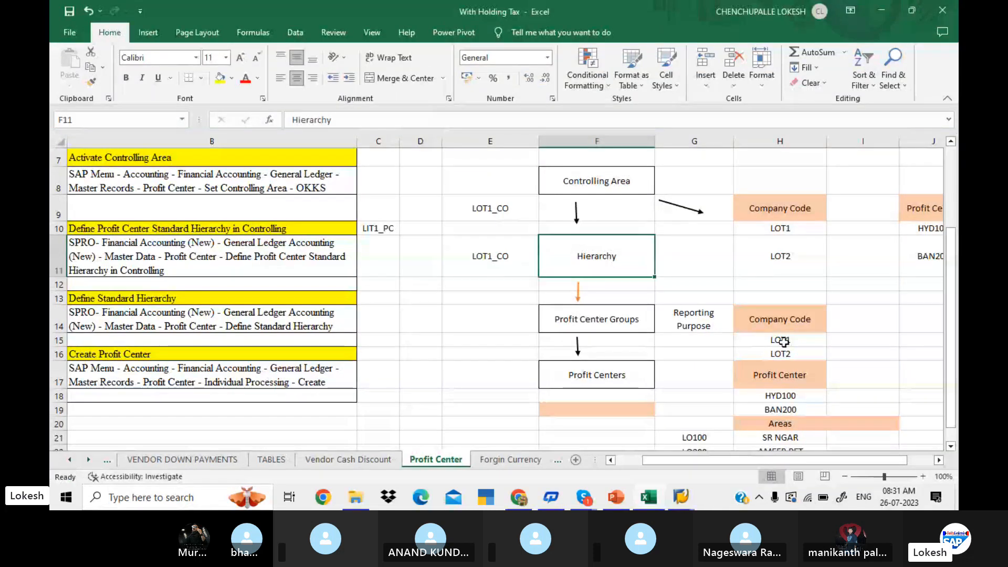
left_click(784, 341)
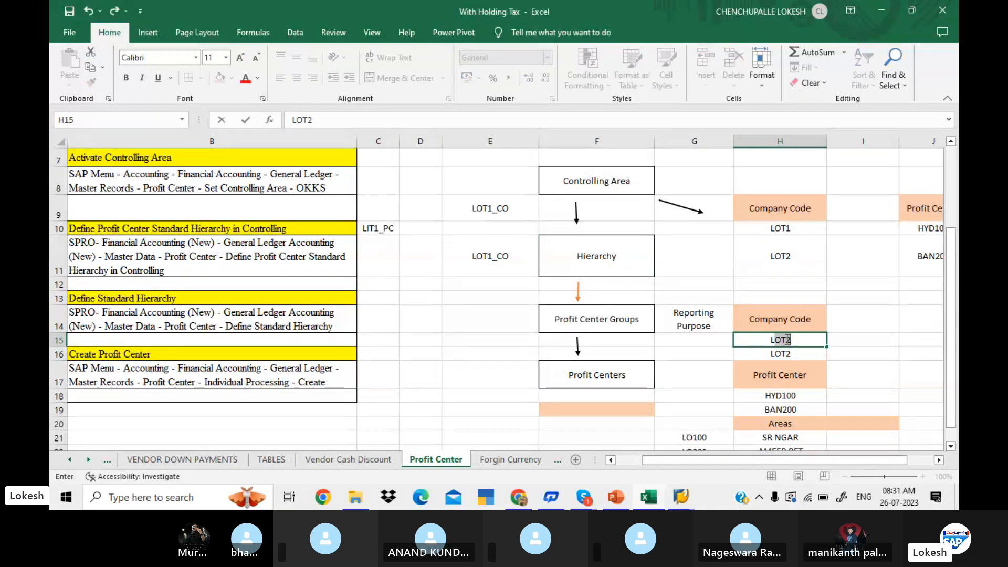
type("LIT1")
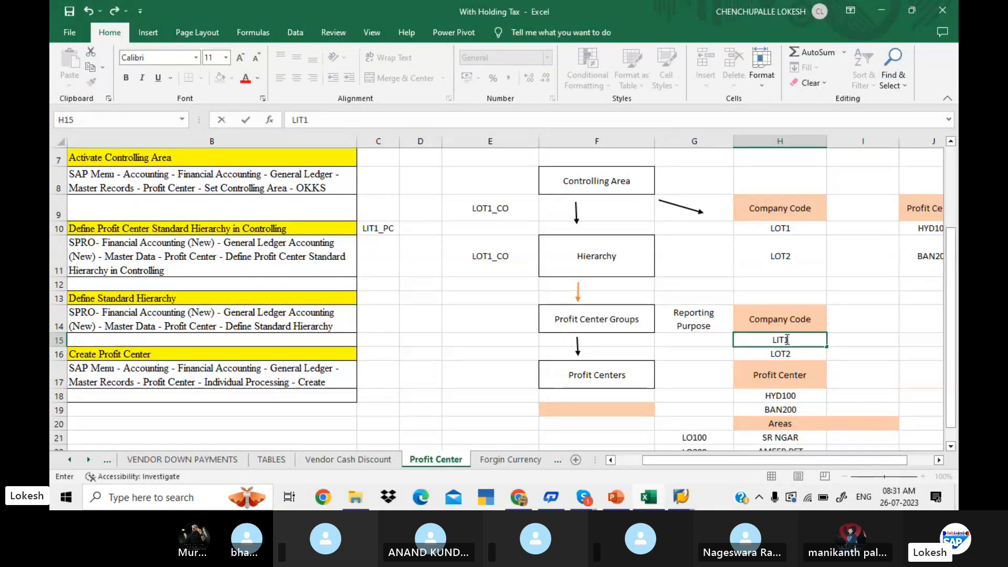
key("Return")
type("LIT1")
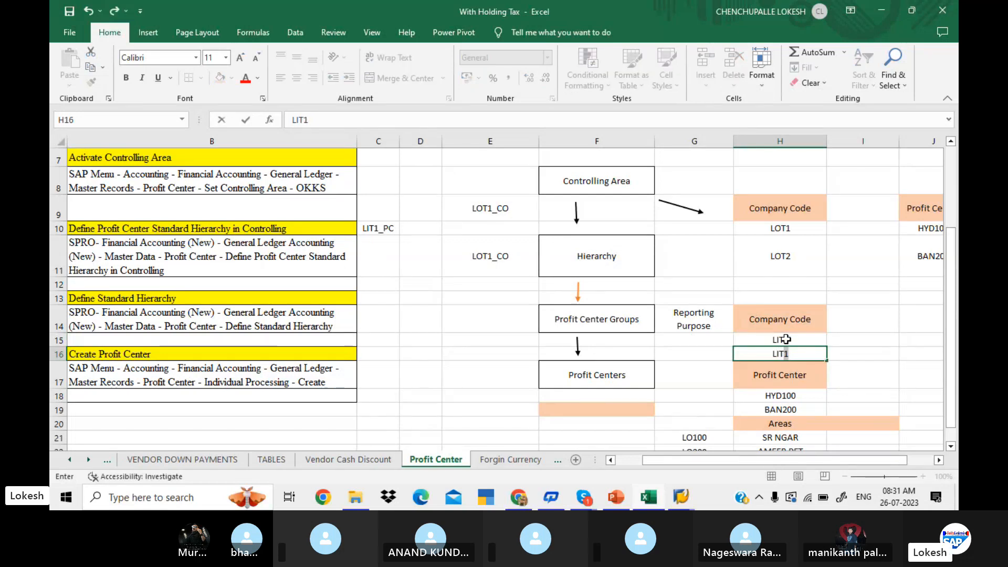
left_click_drag(797, 345, 795, 339)
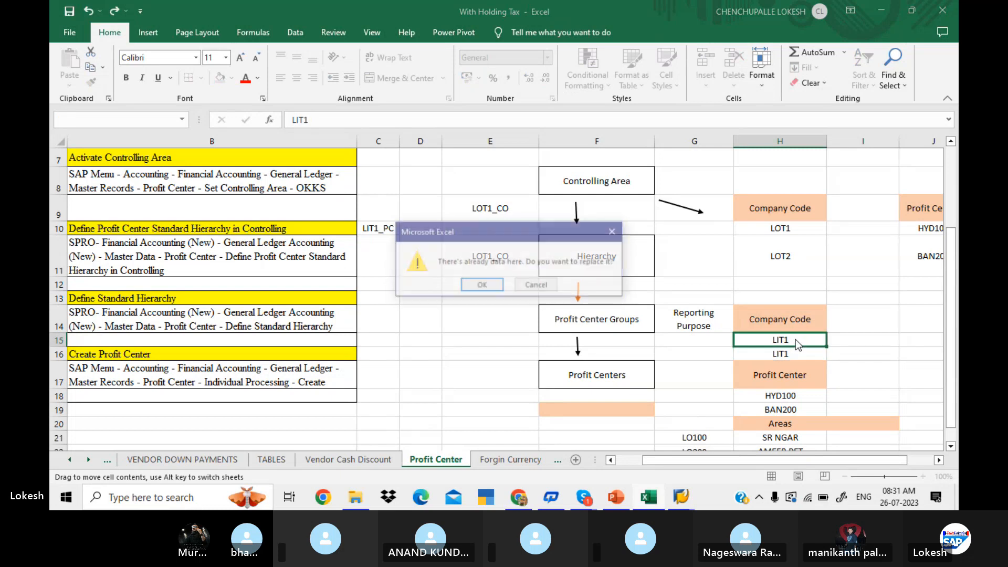
left_click(613, 225)
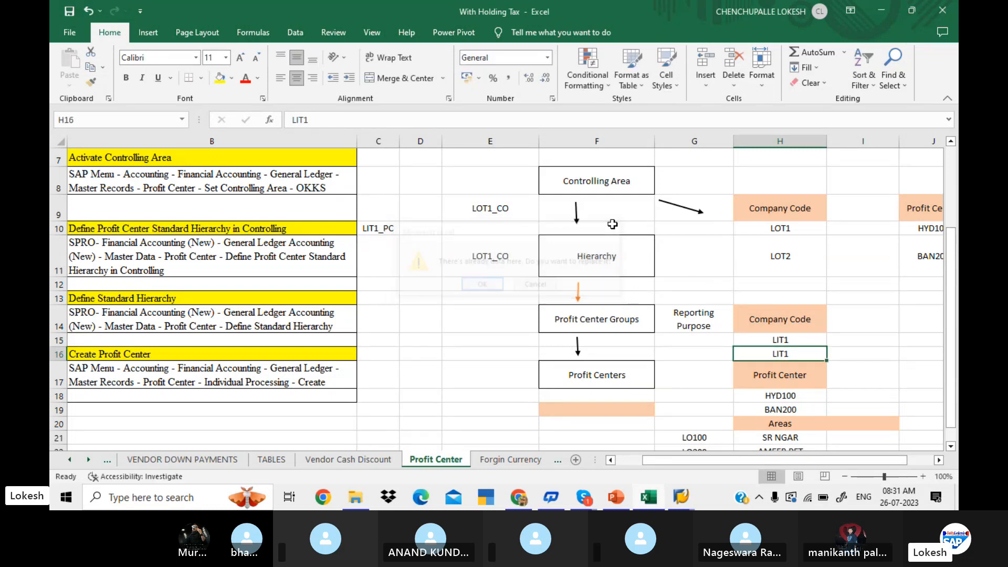
Extend the two LIT1 entries in H15 and H16 to LIT1_01 and LIT1_02.
left_click(798, 341)
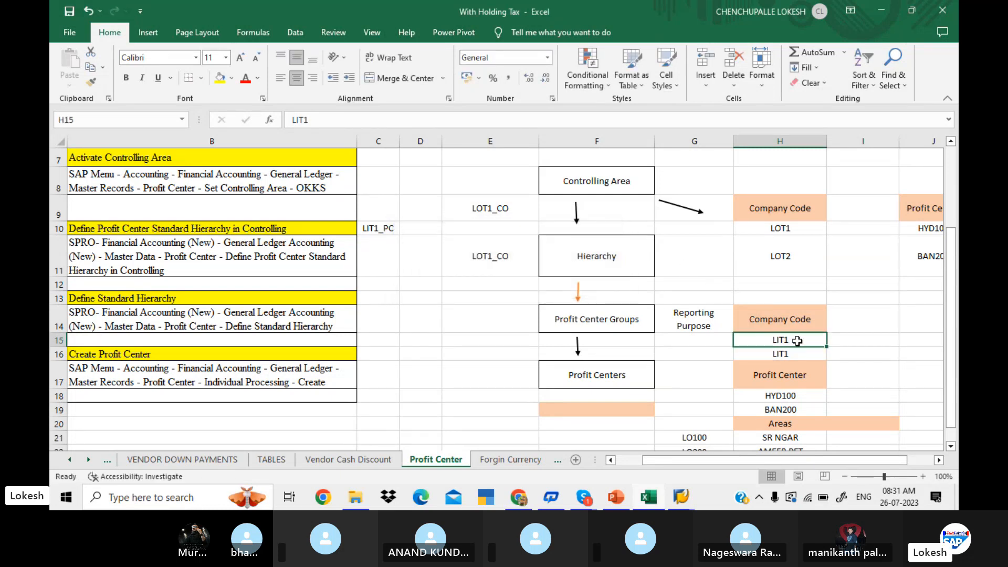
double_click(797, 341)
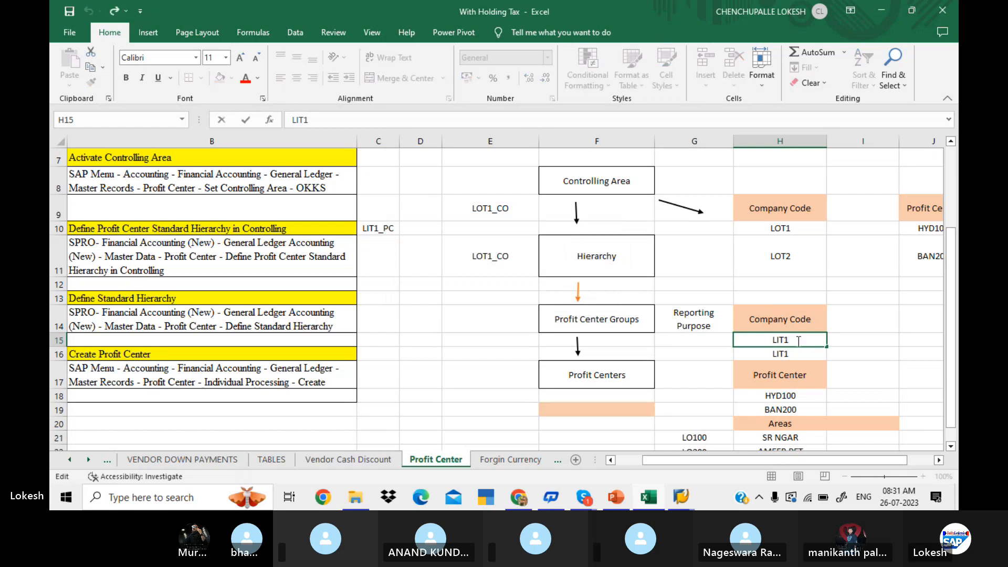
type("_01")
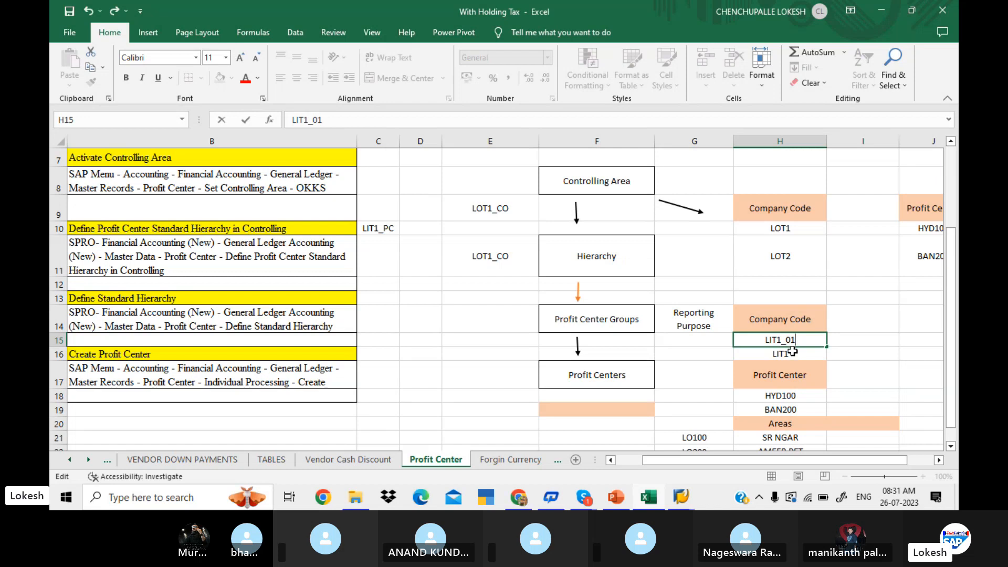
left_click(794, 353)
double_click(794, 353)
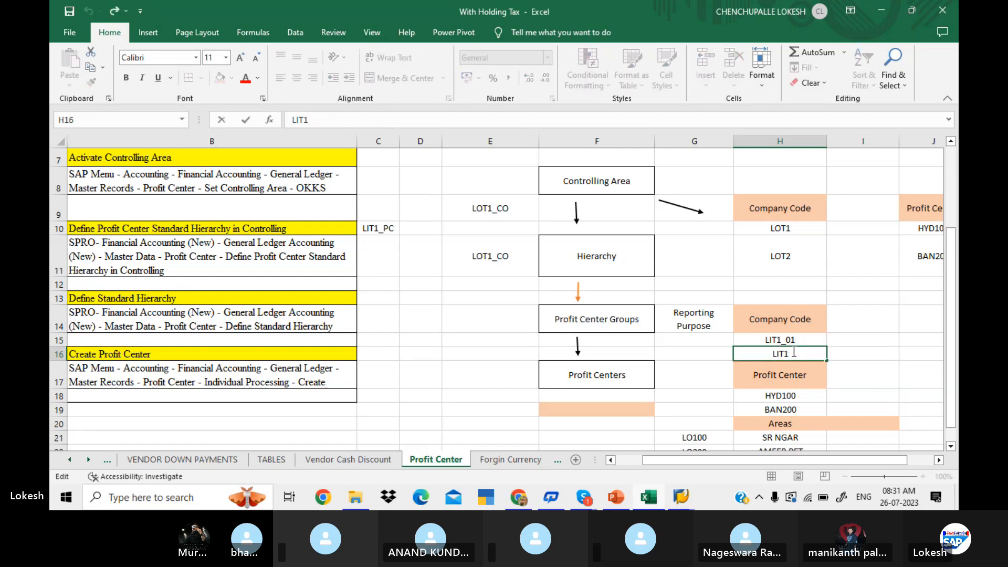
type("_01")
key("BackSpace")
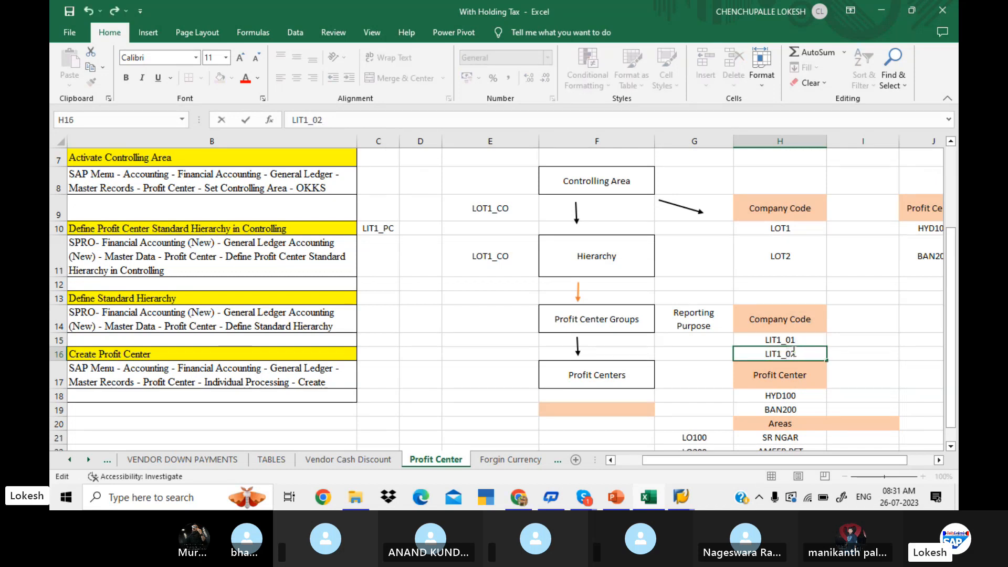
type("2")
left_click(879, 346)
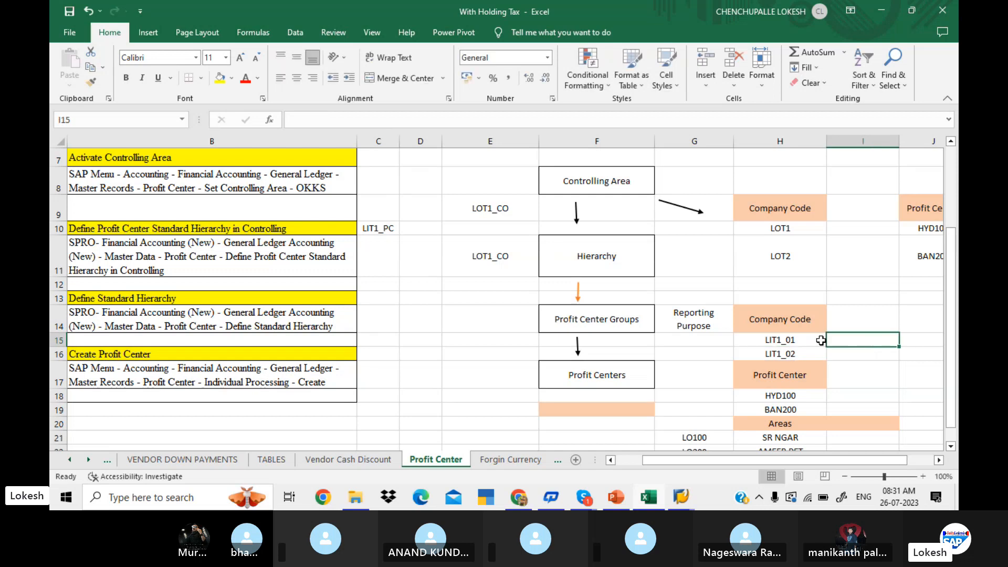
Switch to SAP and name the empty profit center group under LIT1_PC LIT1_01.
left_click(680, 501)
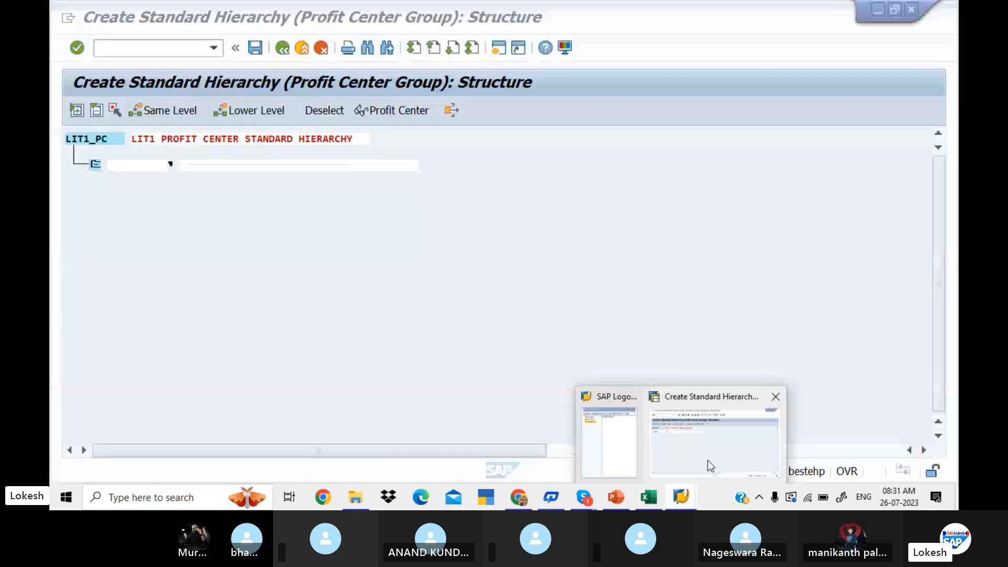
left_click(709, 466)
type("LIT")
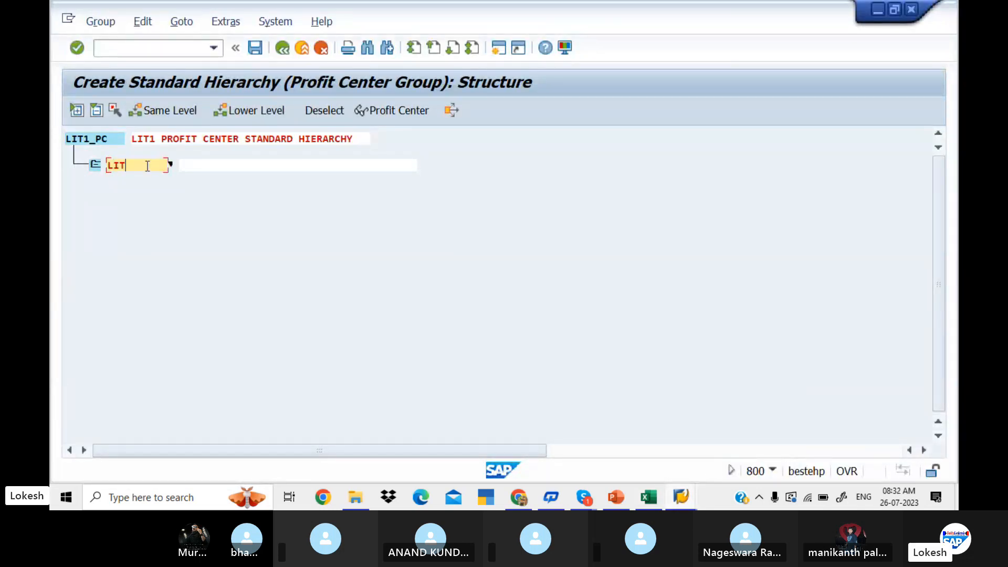
type("1_01")
Enter PROFIT CENTER GROUP LIT1-01 as the description of the LIT1_01 group and confirm it.
left_click(197, 165)
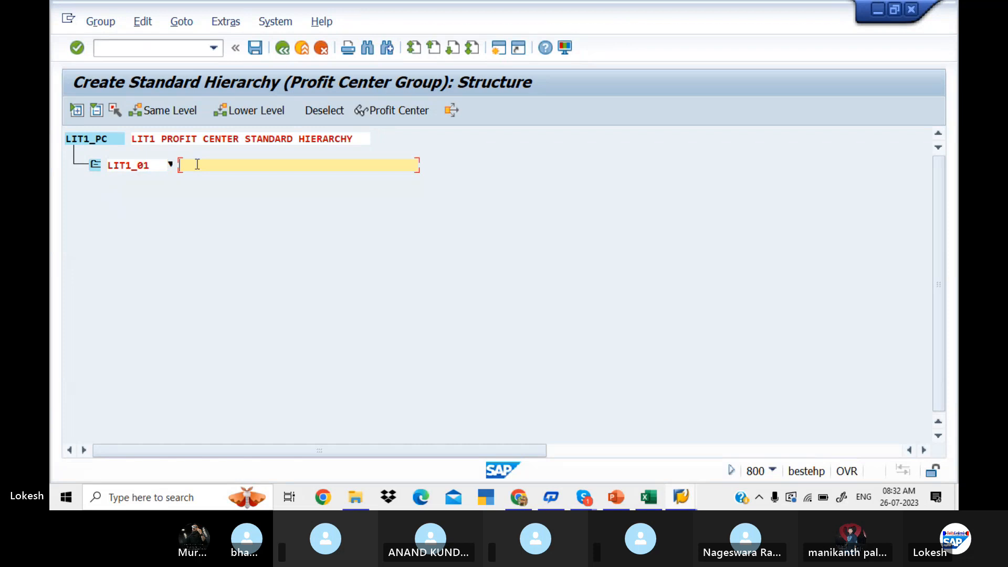
type("PROFIT CENTER GROU")
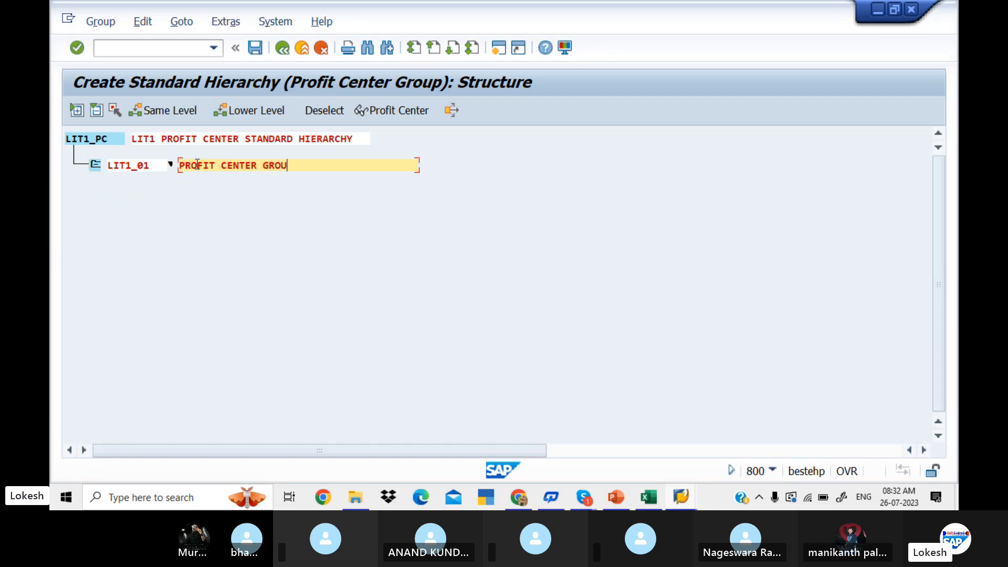
type("P LIT1-01")
key("Return")
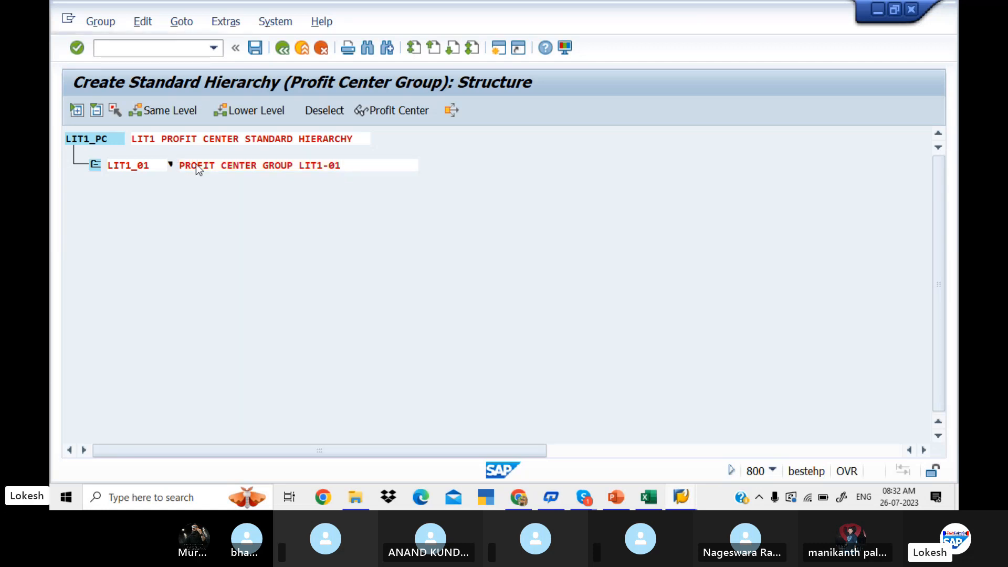
Insert a profit center group on the same level as LIT1_01 and name it LIT1_02.
left_click(116, 165)
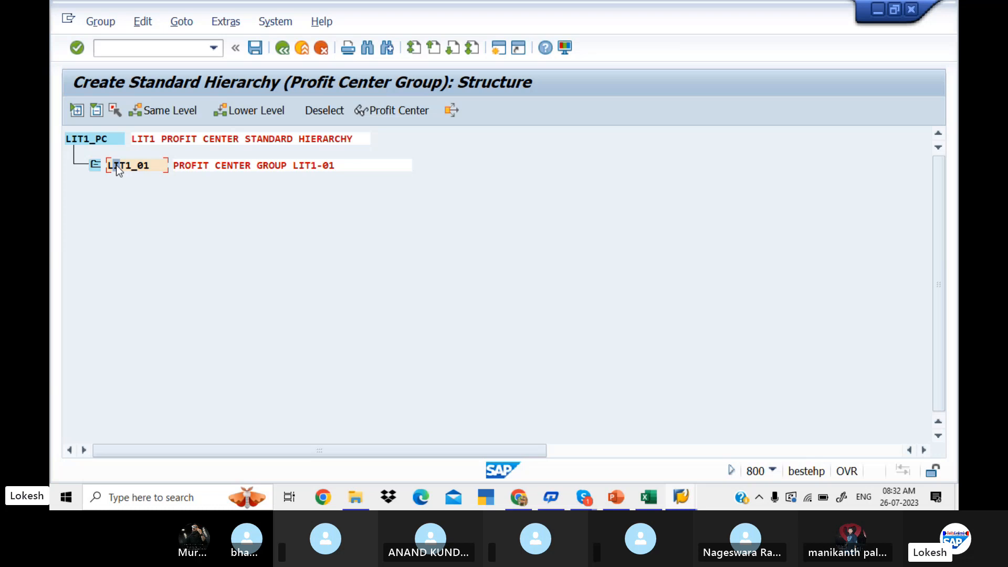
left_click(178, 111)
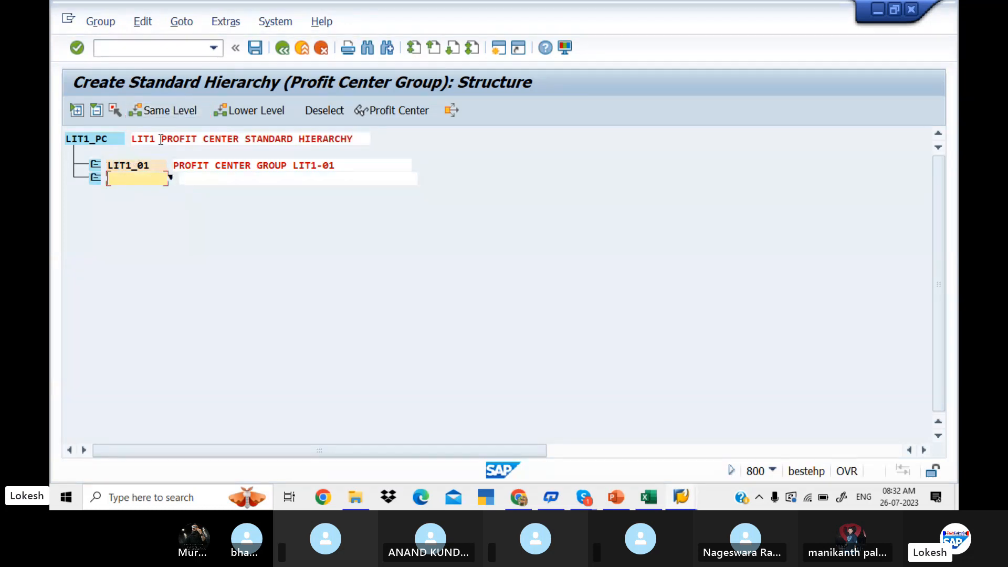
type("LIT1_02")
Copy the LIT1_01 description to the LIT1_02 group and change it to PROFIT CENTER GROUP LIT1-02.
left_click_drag(340, 166, 165, 153)
key("ctrl+c")
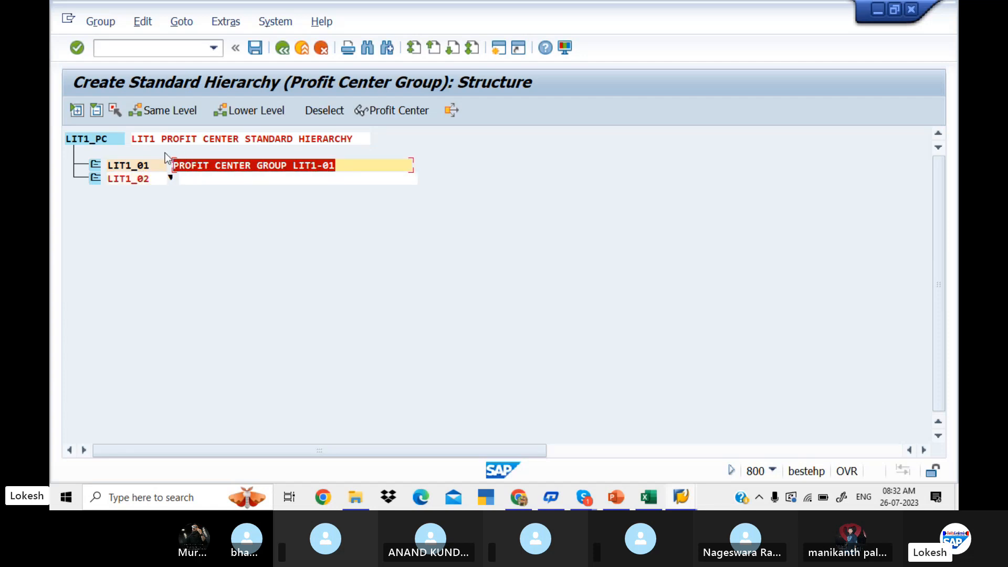
left_click(166, 154)
left_click(194, 179)
key("ctrl+v")
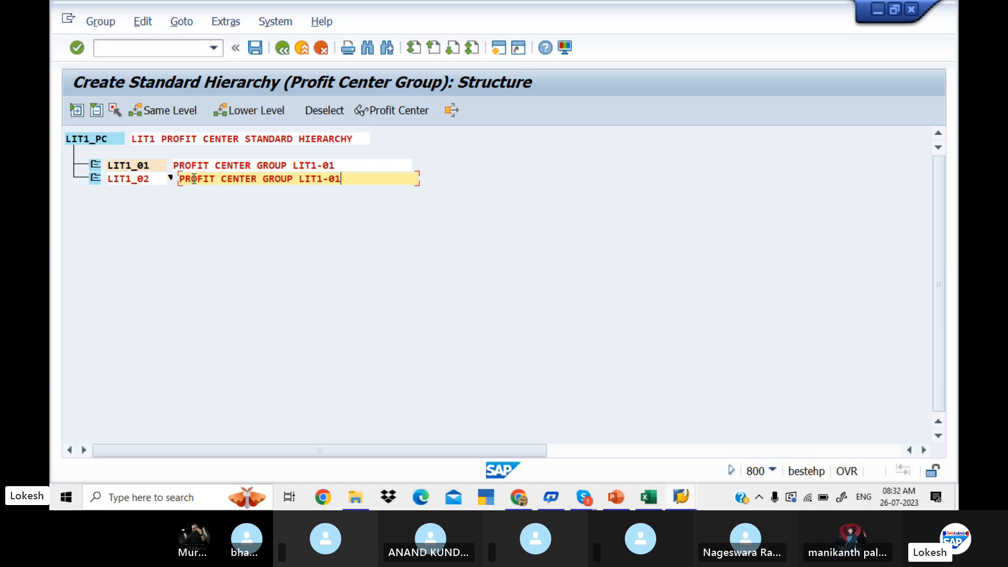
key("BackSpace")
type("2")
key("Return")
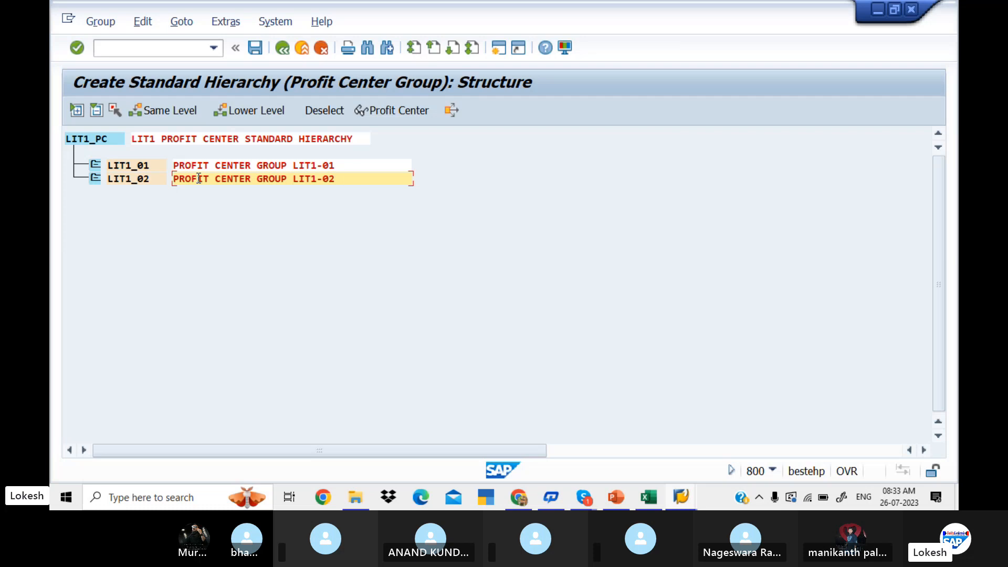
Insert a profit center group one level below LIT1_01.
left_click(132, 166)
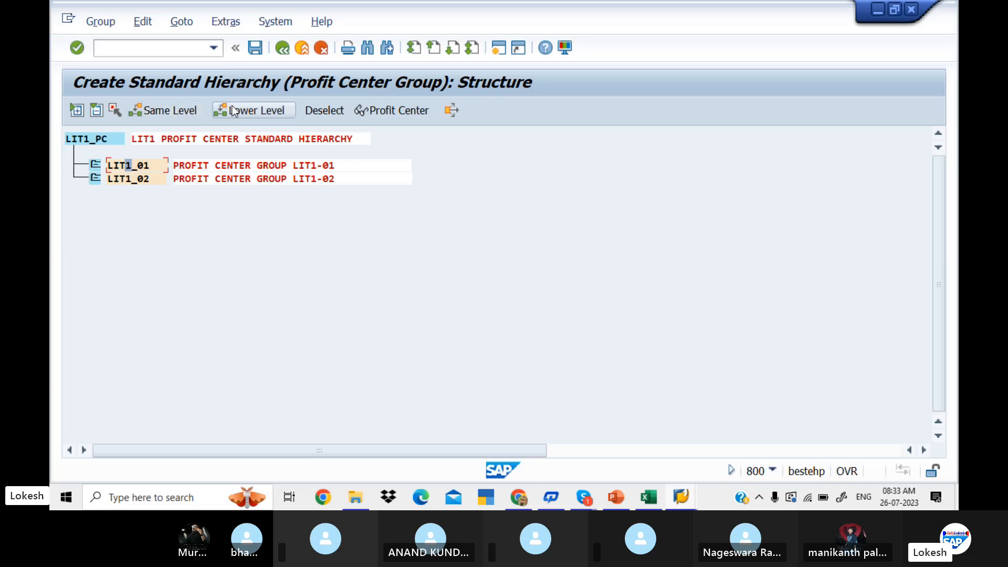
left_click(247, 109)
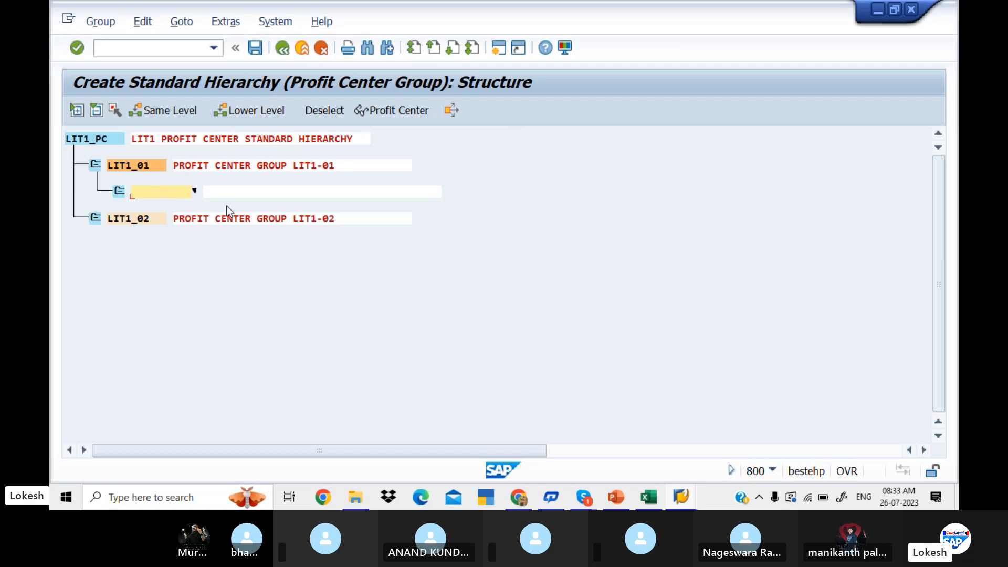
Switch to Excel and review the hierarchy, the profit center groups and the profit center entries in the diagram.
key("alt+Tab")
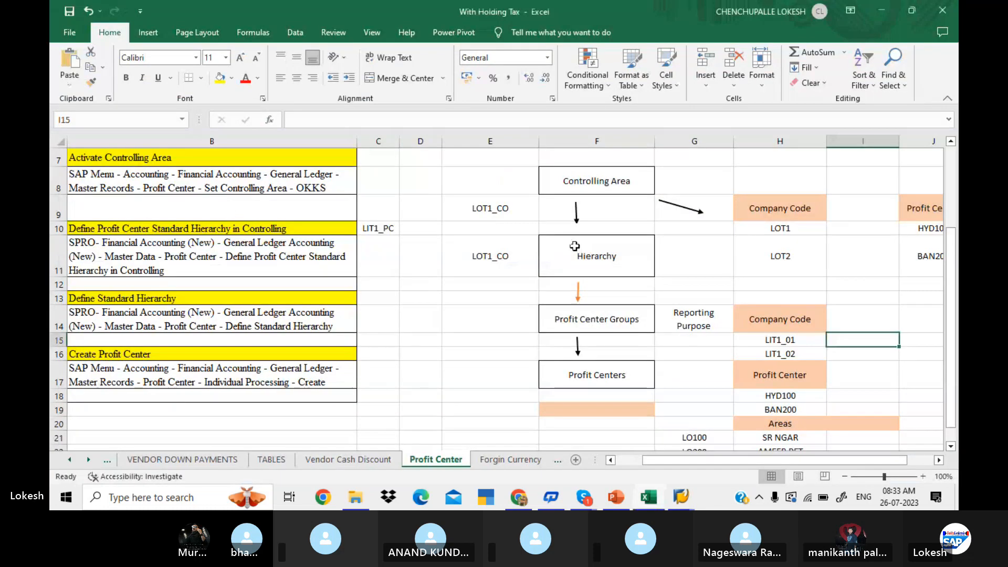
left_click(613, 248)
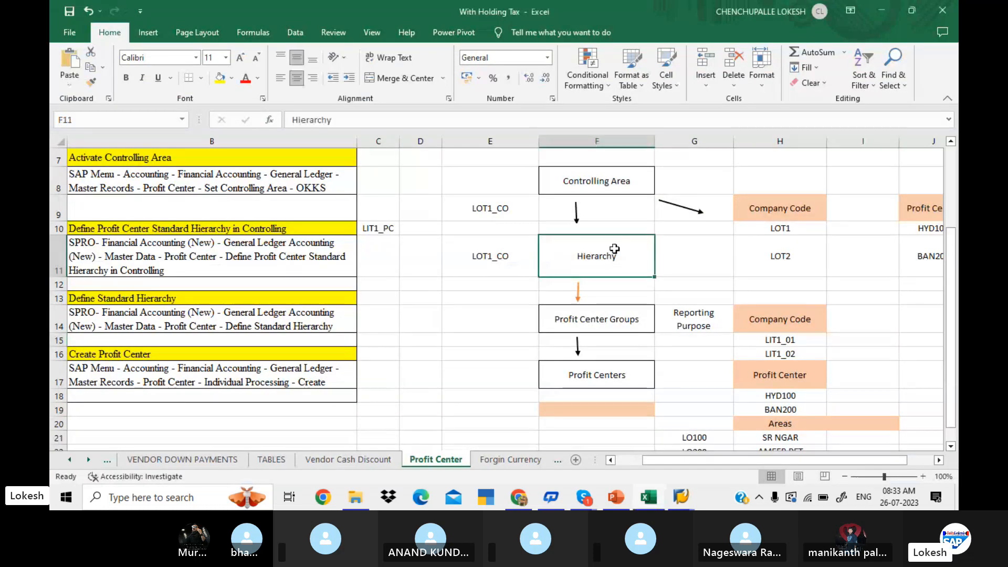
left_click(645, 319)
left_click(794, 320)
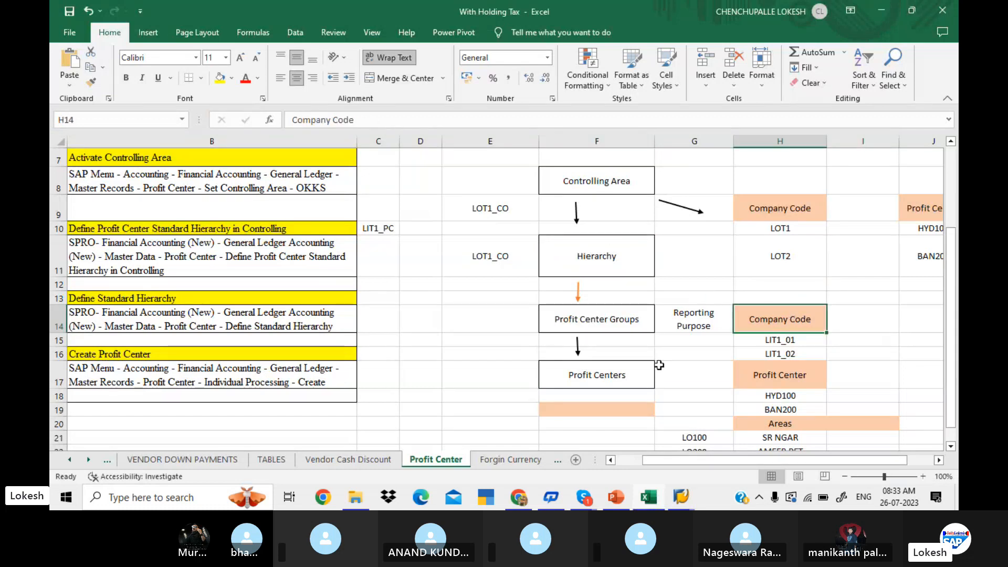
left_click(766, 374)
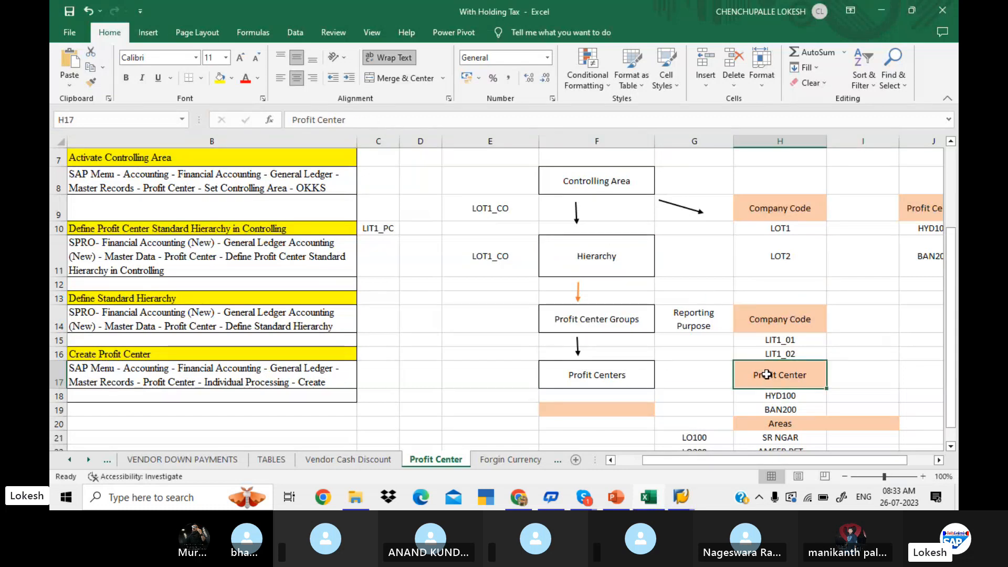
left_click(768, 398)
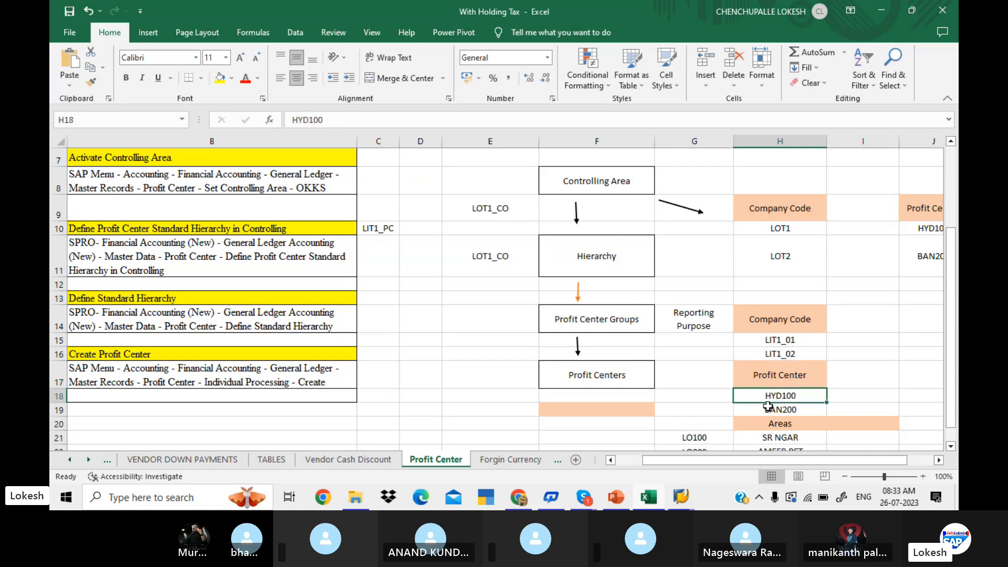
left_click(769, 409)
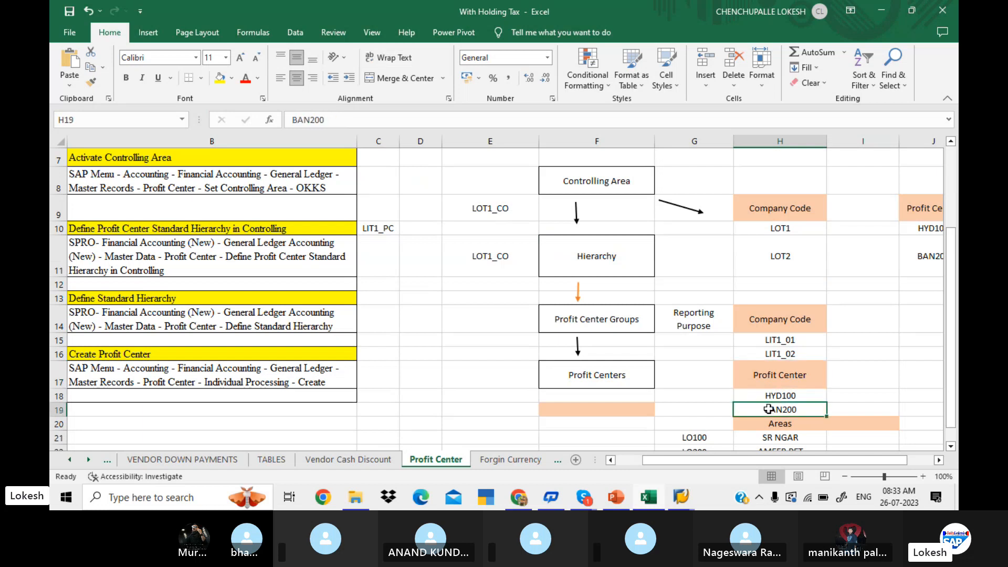
Switch to SAP and name the empty group below LIT1_01 LIT1_HYD.
key("alt+Tab")
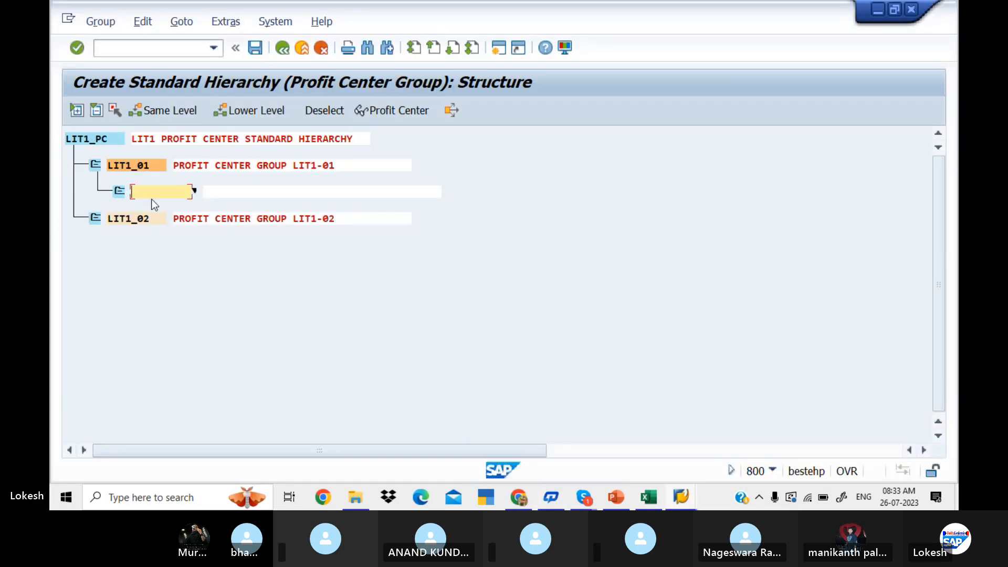
type("LIT1")
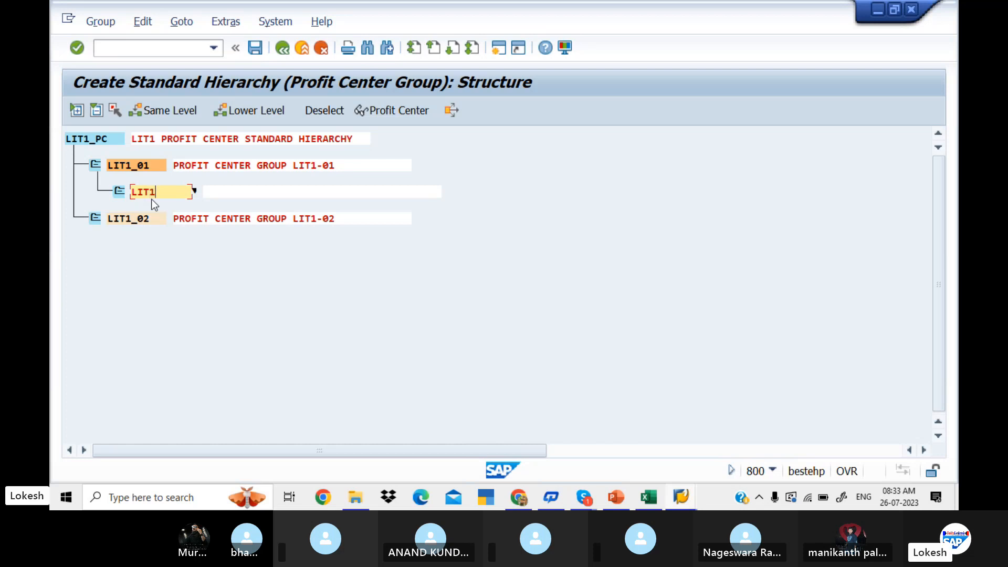
type("_HYD")
Enter HYDERBAD PROFIT CENTER as the description of the LIT1_HYD group.
left_click(222, 194)
type("P")
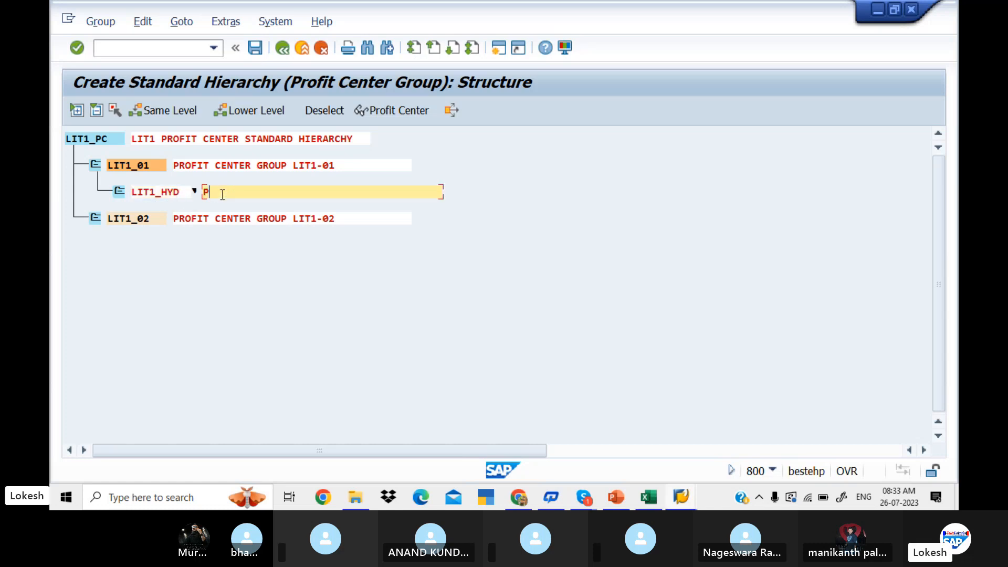
type("ROFIT CENTER")
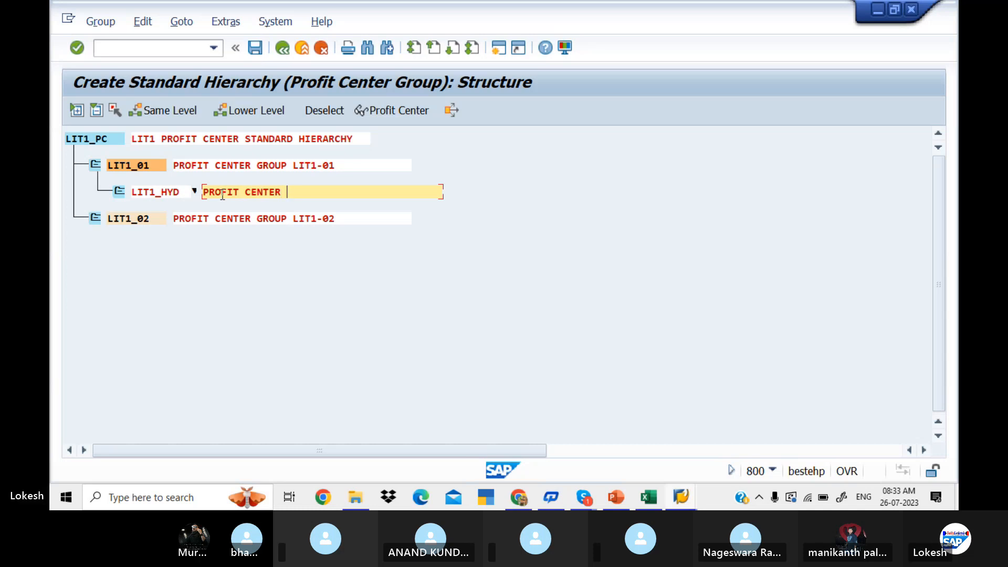
key("BackSpace")
key("BackSpace")
key("BackSpace")
key("BackSpace")
key("BackSpace")
key("BackSpace")
key("BackSpace")
key("BackSpace")
key("BackSpace")
key("BackSpace")
key("BackSpace")
key("BackSpace")
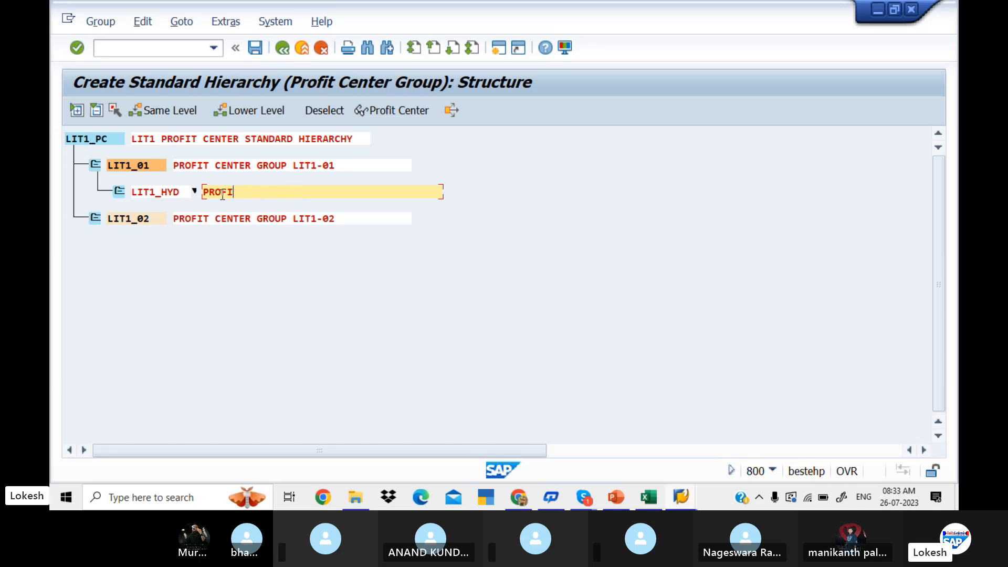
key("BackSpace")
key("BackSpace")
type("HYE")
key("BackSpace")
type("DER")
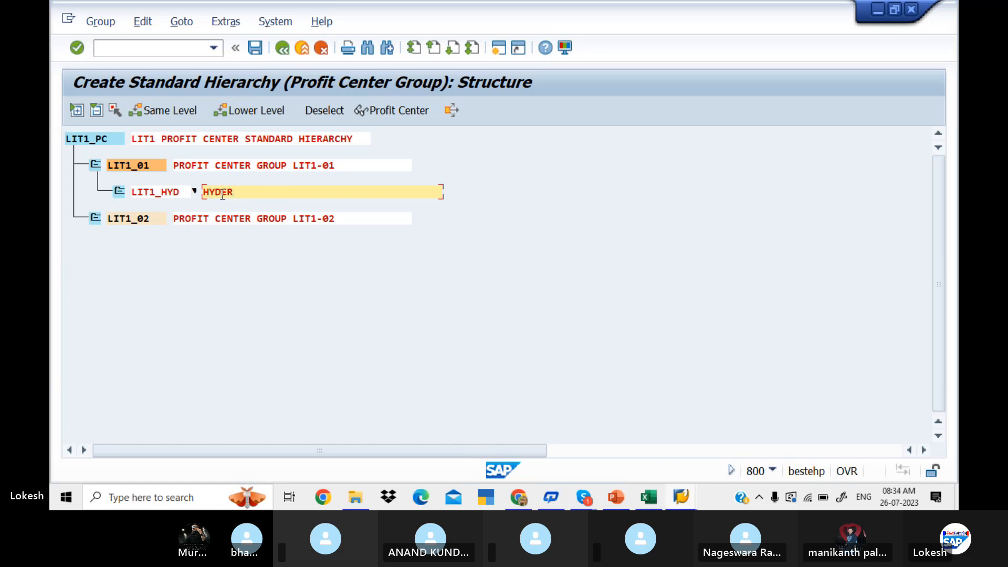
type("BAD PROFIT")
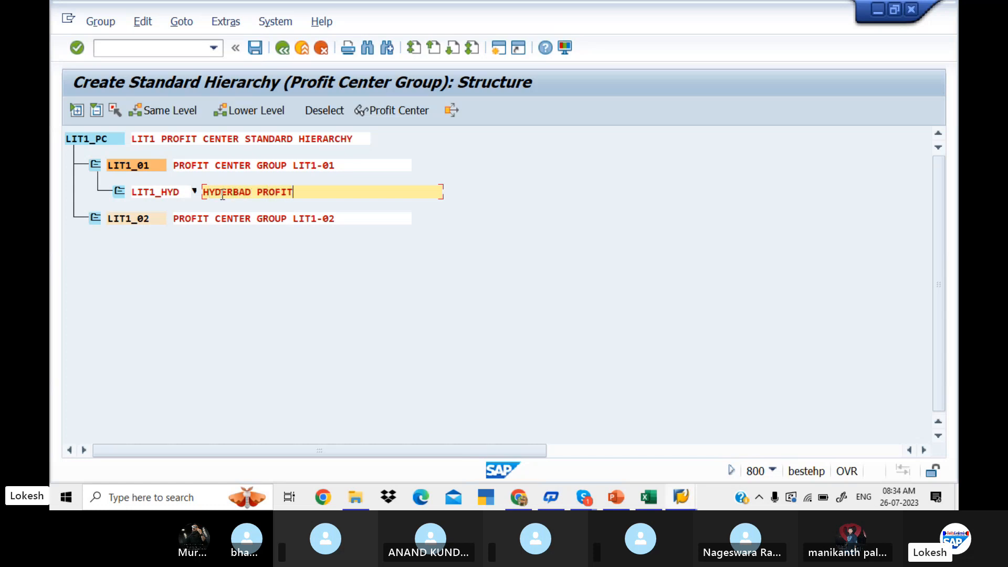
type(" CENTER")
key("Return")
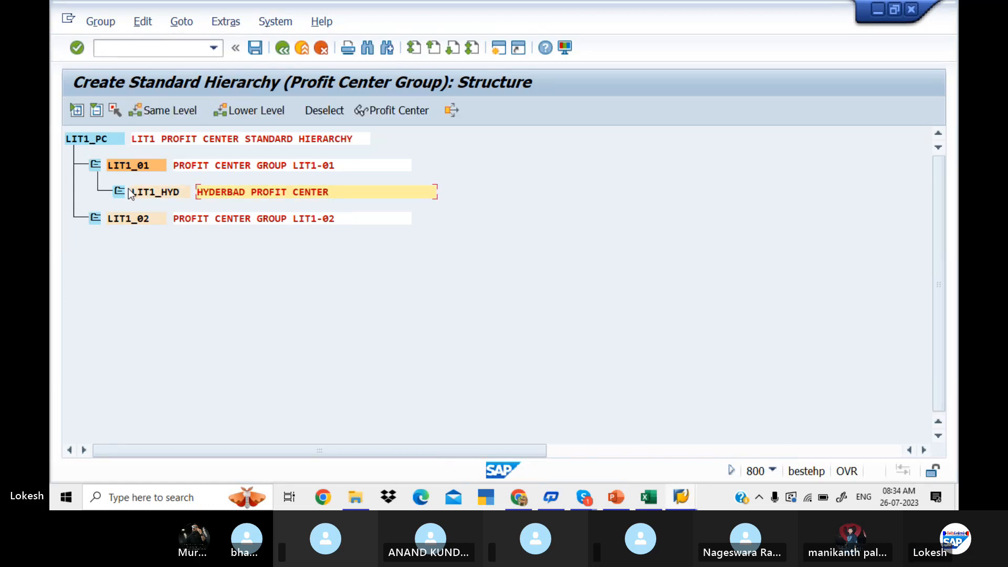
Insert a profit center group at the same level as LIT1_HYD and name it LIT1_BAN.
left_click(145, 194)
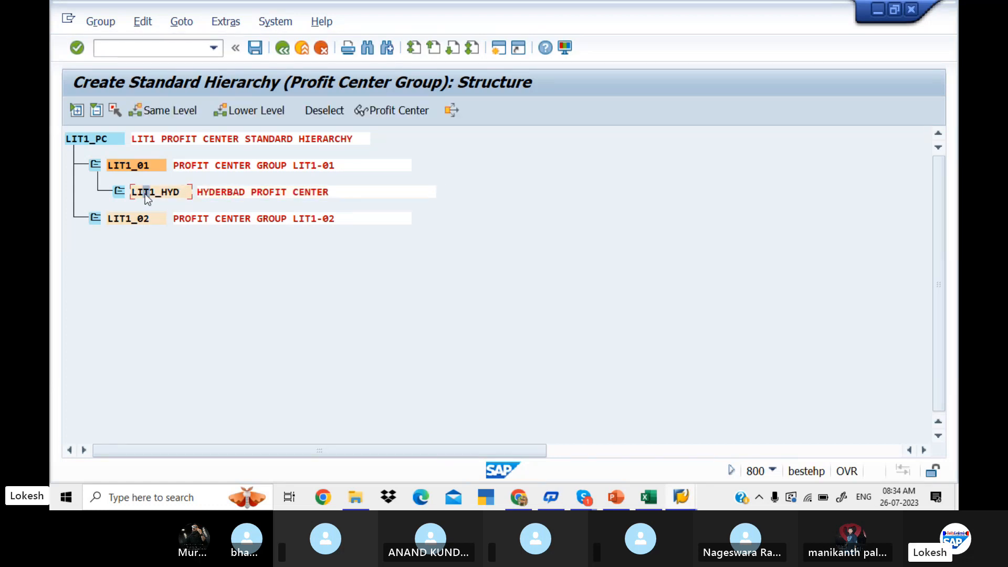
left_click(173, 112)
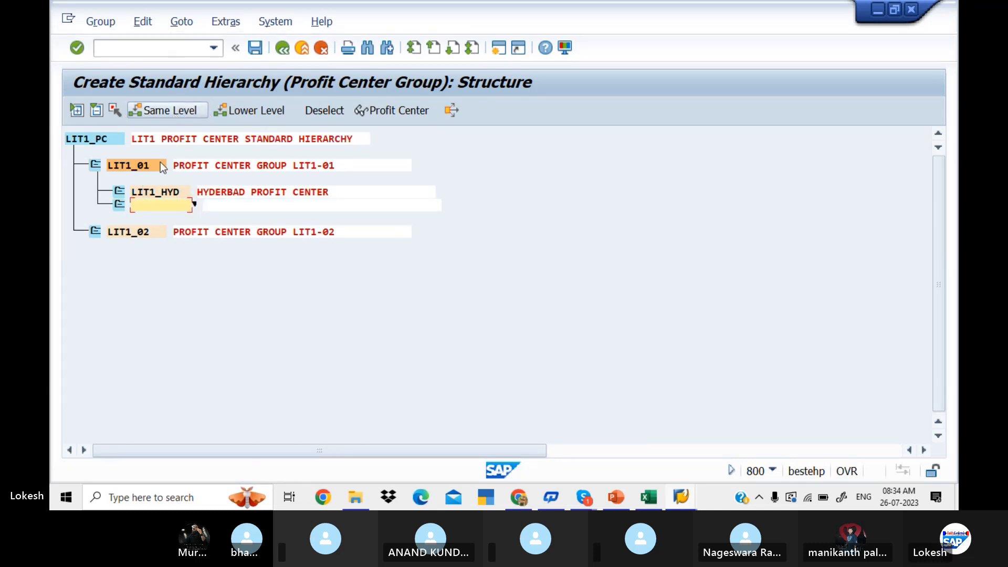
type("LIT1_")
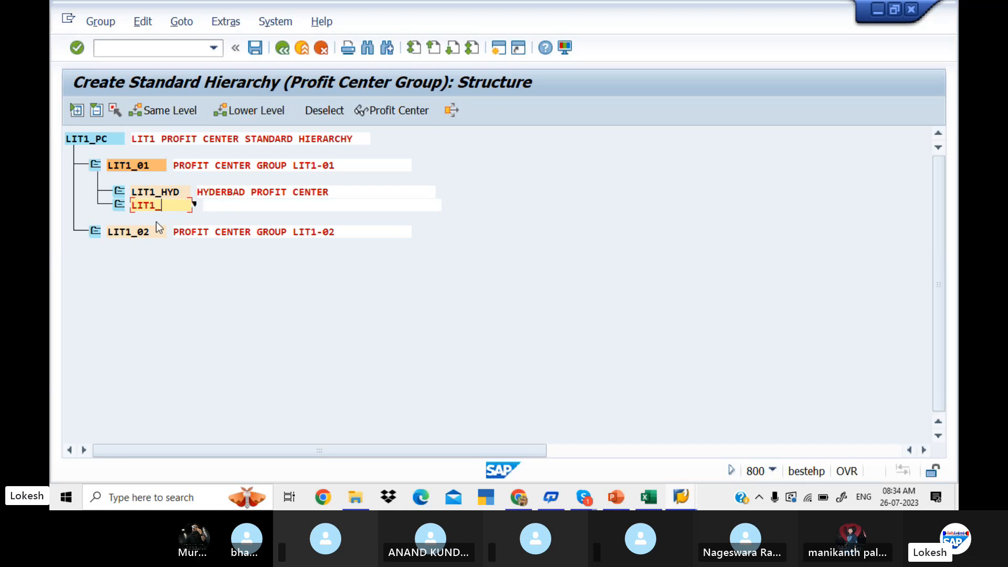
type("BAG")
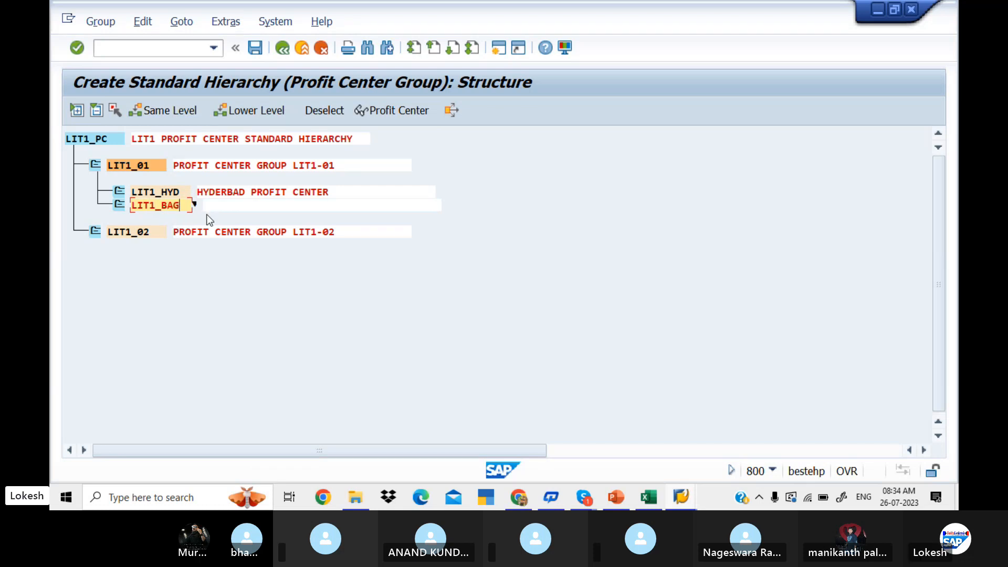
key("BackSpace")
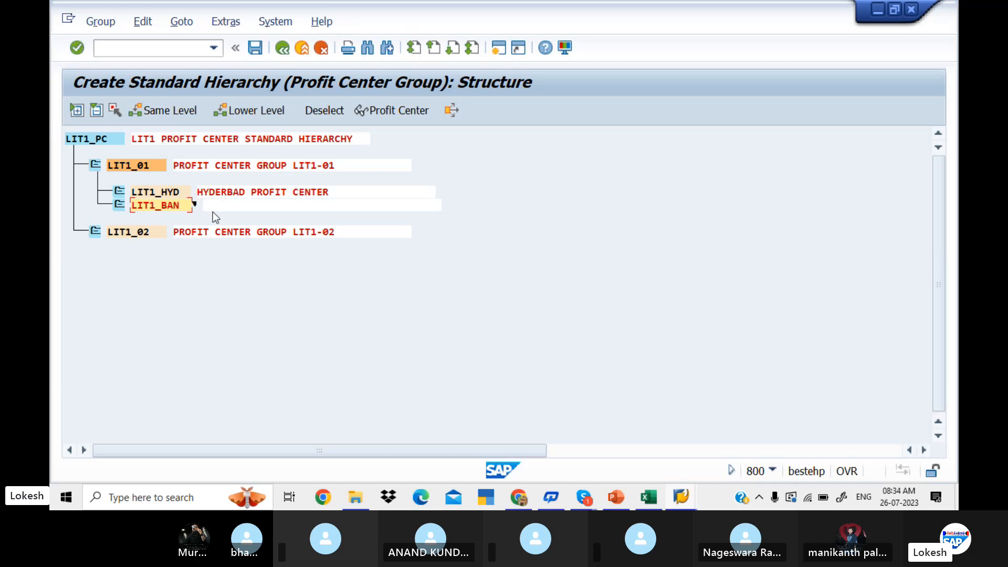
type("N")
Enter BANGLORE PROFIT CENTER as the description of the LIT1_BAN group.
left_click(227, 206)
type("BANG")
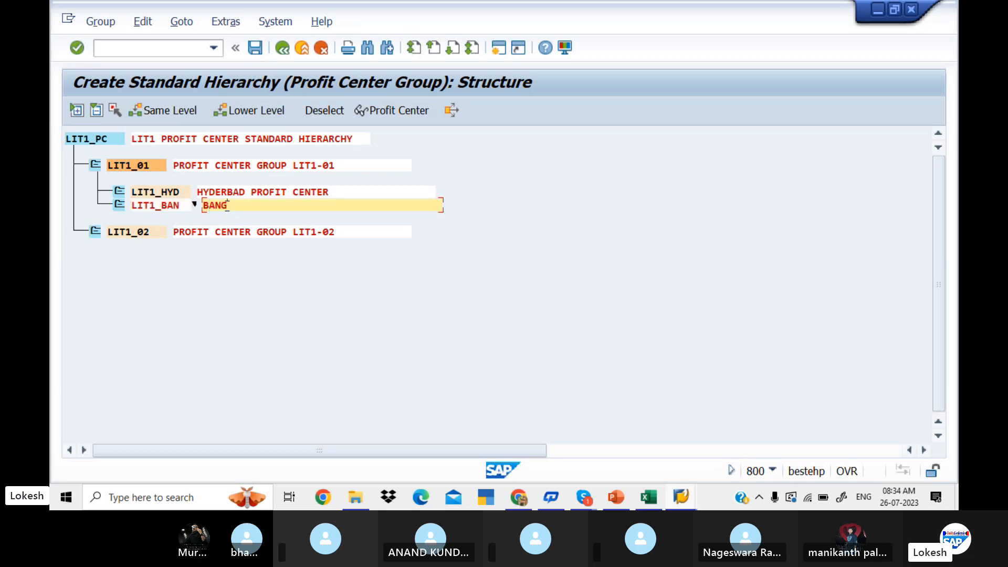
type("LORE PROF")
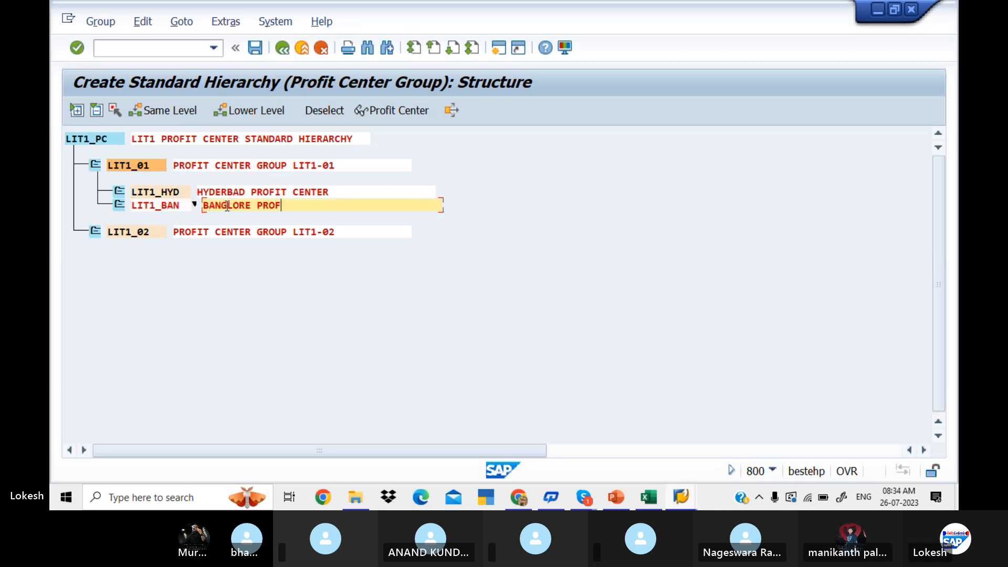
type("IT CENTER")
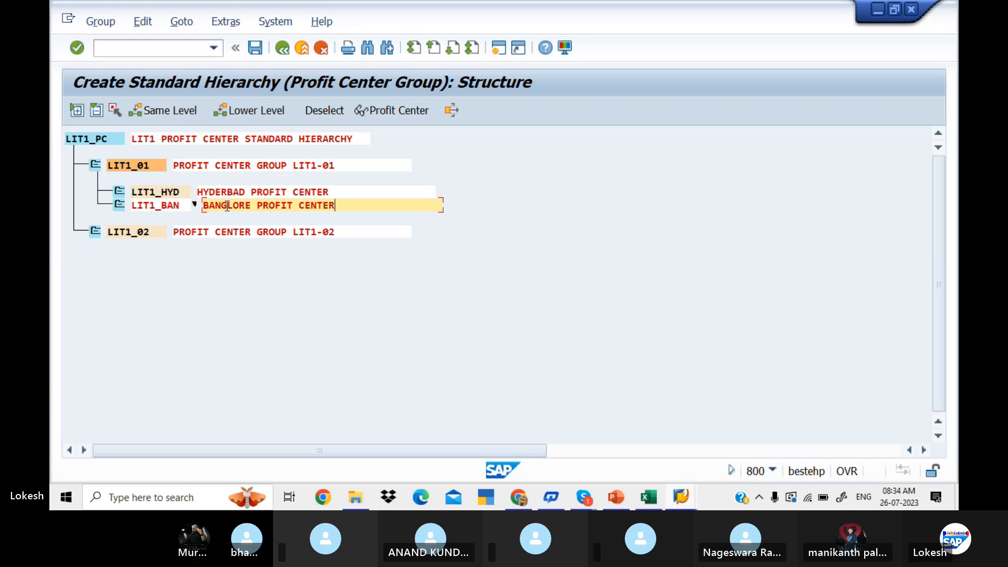
key("Return")
left_click(228, 207)
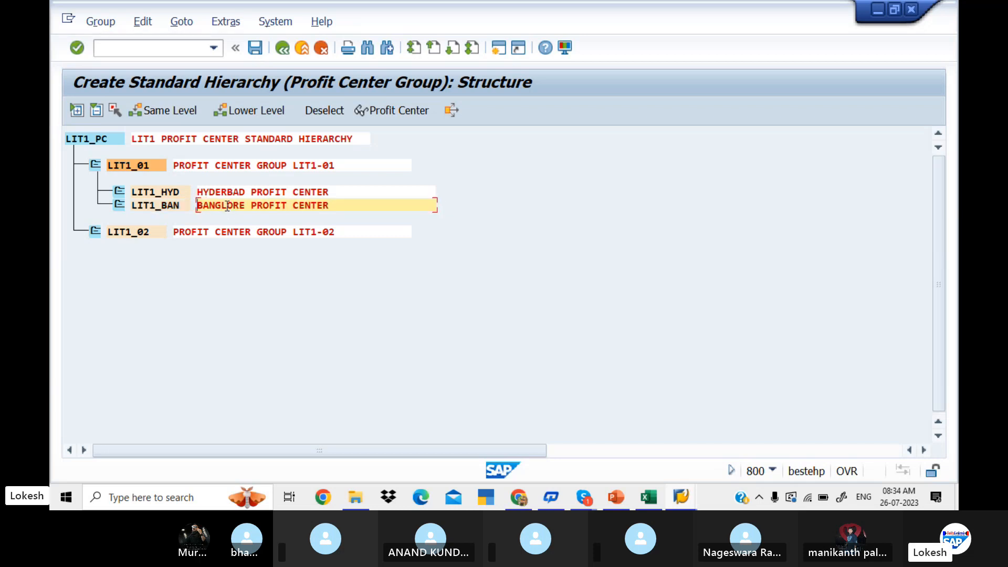
left_click(165, 194)
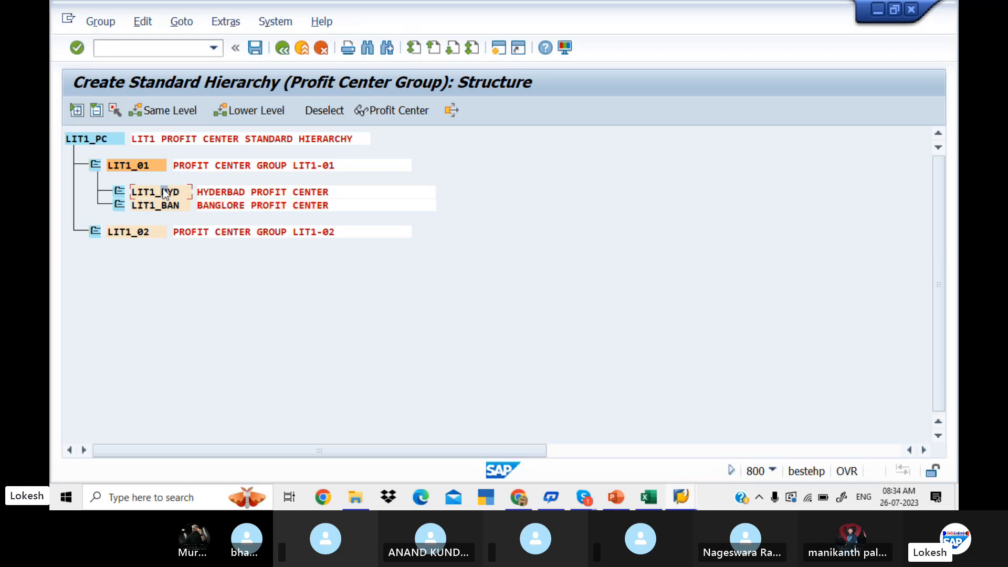
Switch to Excel and review the profit center and area entries in the diagram.
left_click(656, 503)
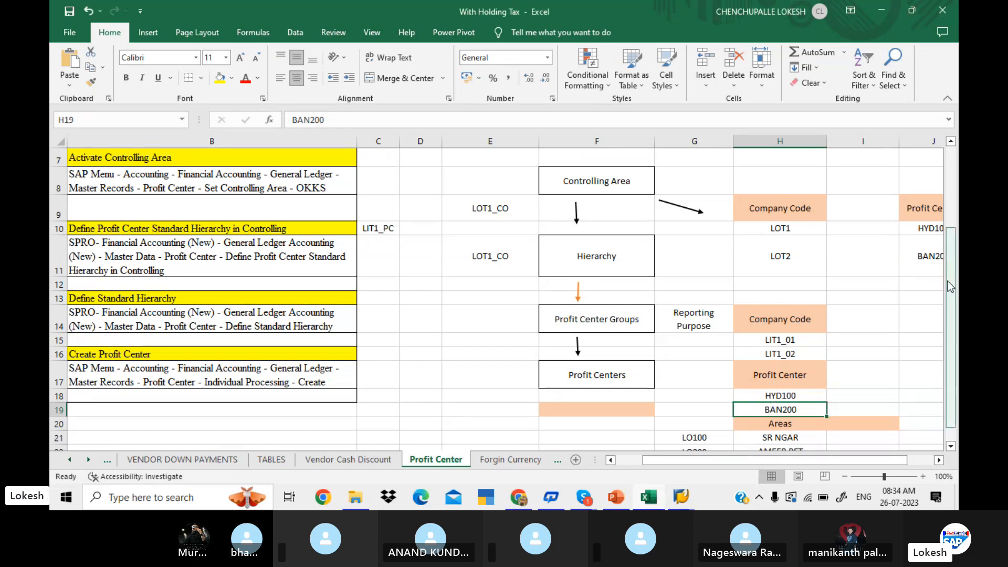
left_click_drag(948, 282, 951, 304)
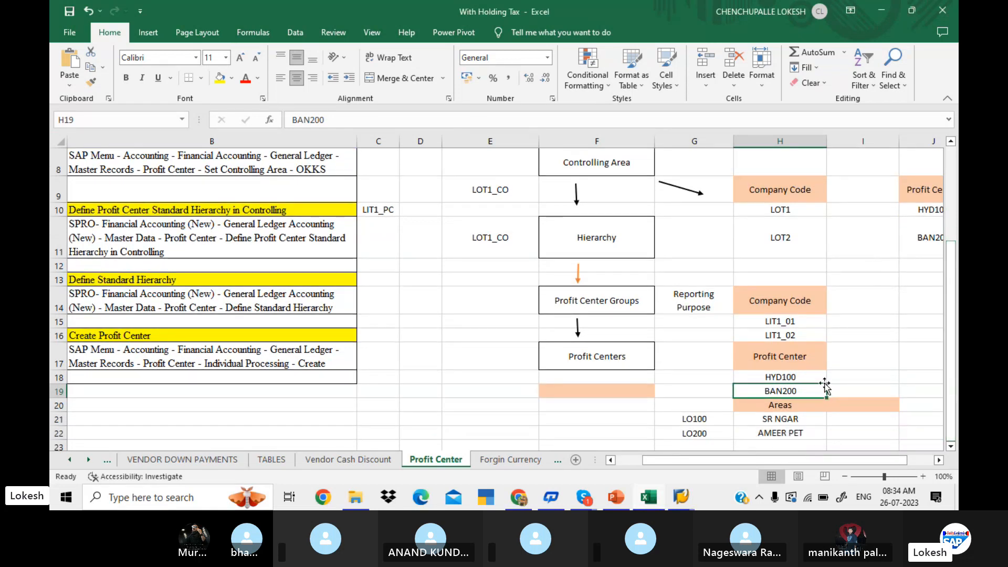
key("Down")
key("Down")
key("Down")
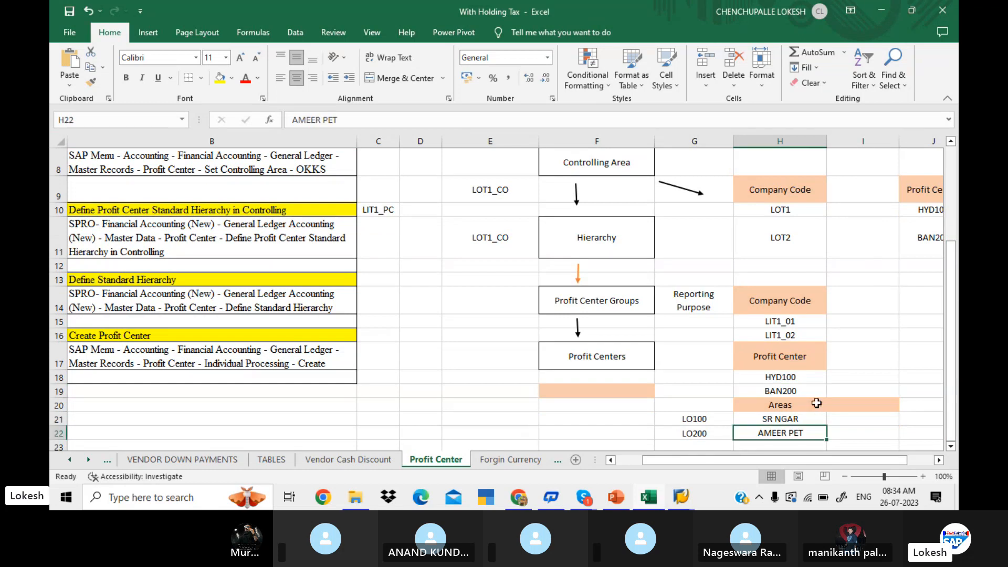
left_click(814, 395)
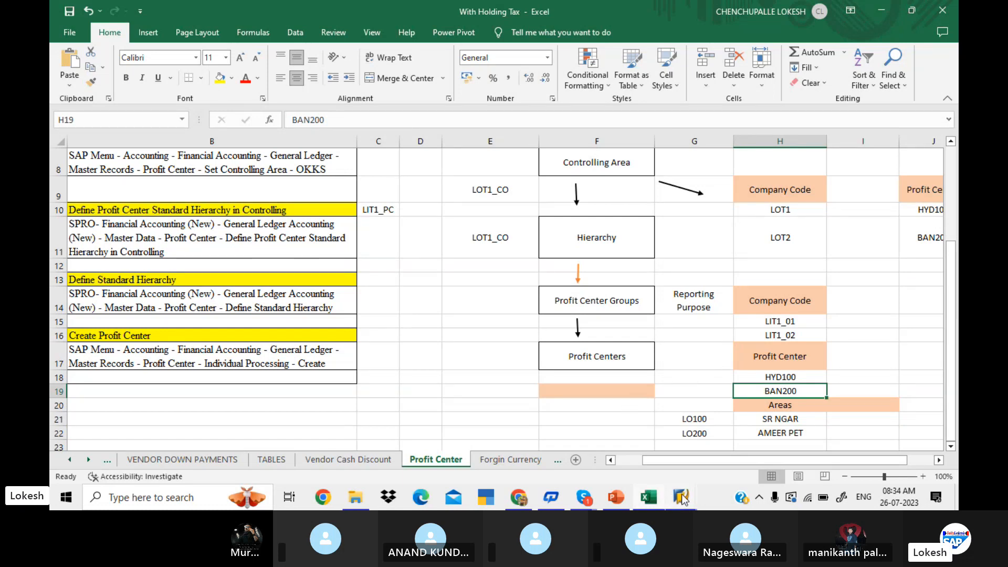
Switch to SAP and insert a group named LIT1_CHN one level below LIT1_02.
mouse_move(681, 499)
left_click(708, 452)
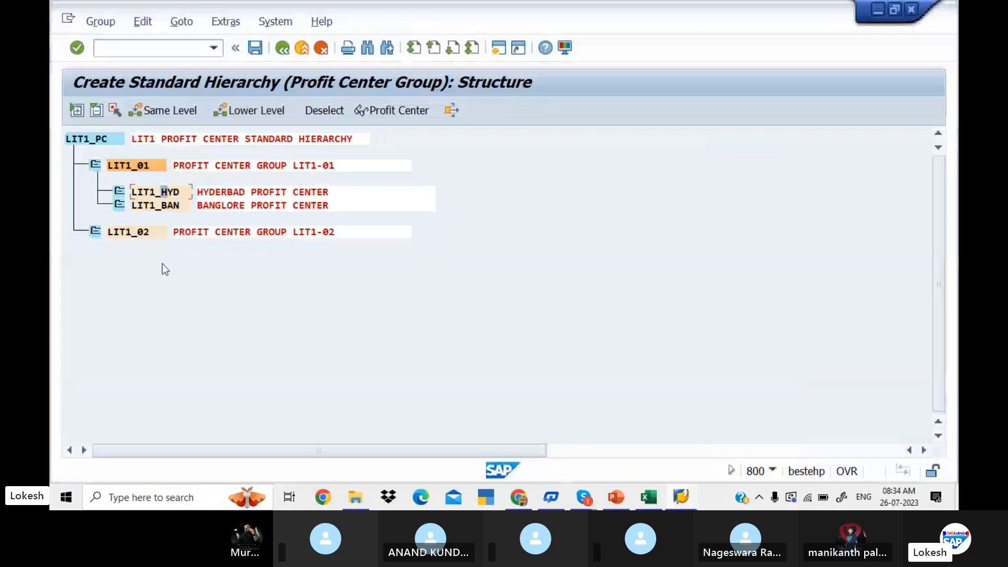
left_click(130, 233)
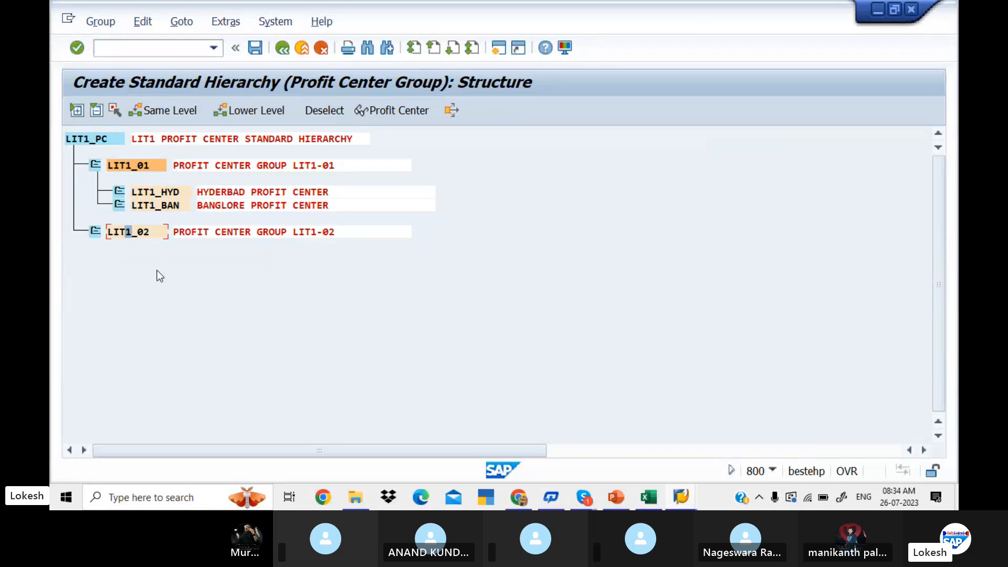
left_click(247, 110)
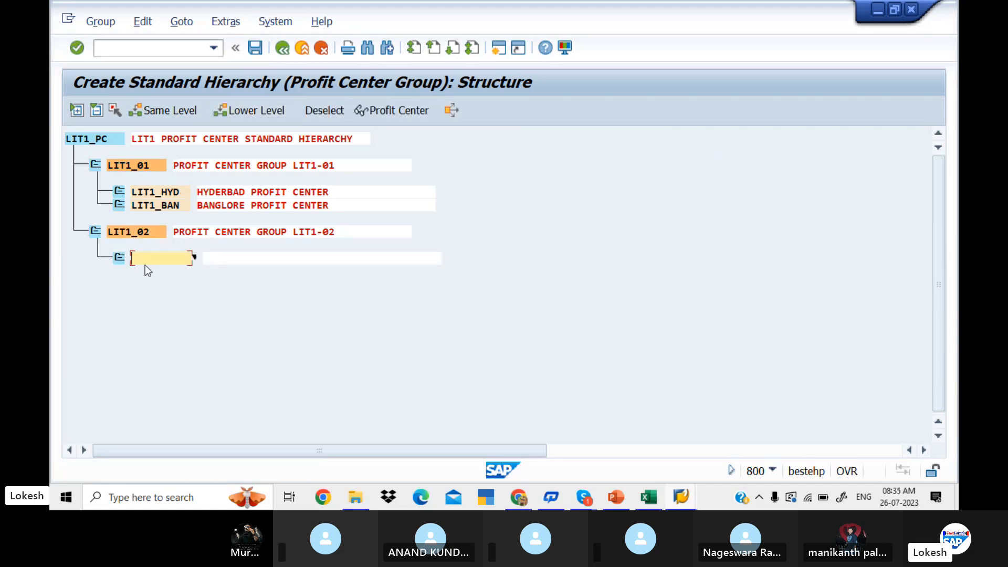
type("LIT1_CHN")
Enter CHENNAI PROFIT CENTER as the description of the LIT1_CHN group.
left_click(221, 262)
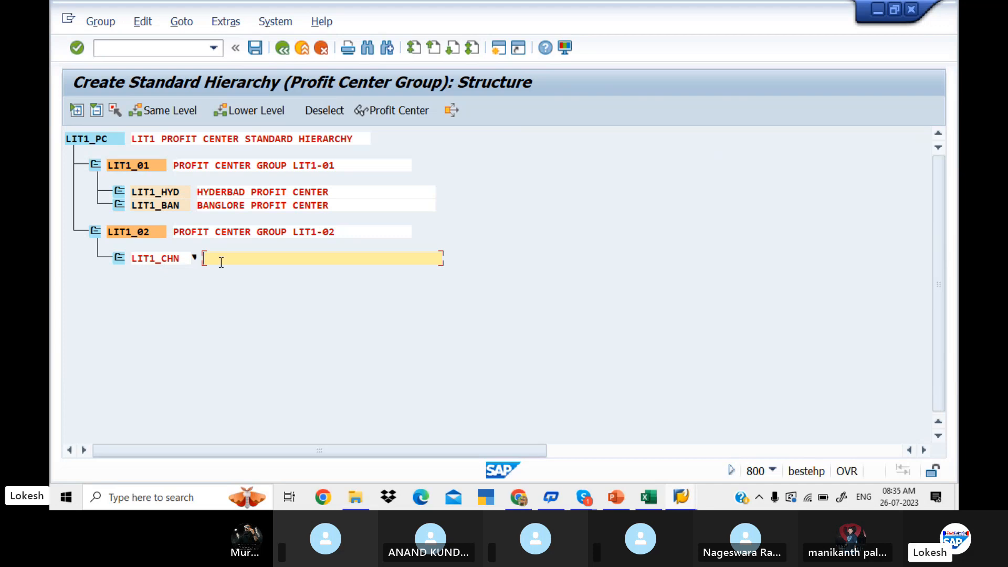
type("CHENN")
type("AI PROFI")
type("T CNER")
key("BackSpace")
key("BackSpace")
key("BackSpace")
type("EN")
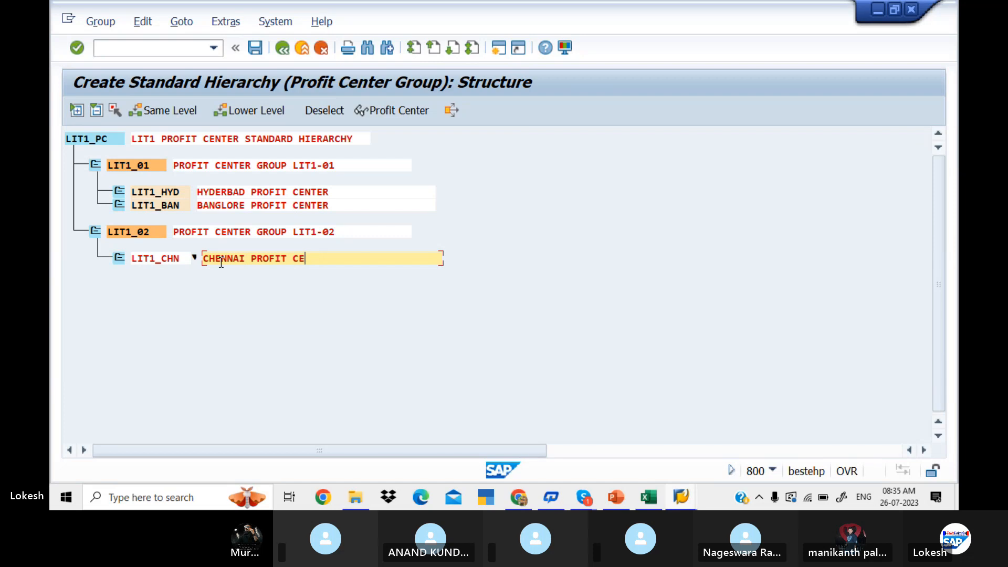
type("TER")
key("Return")
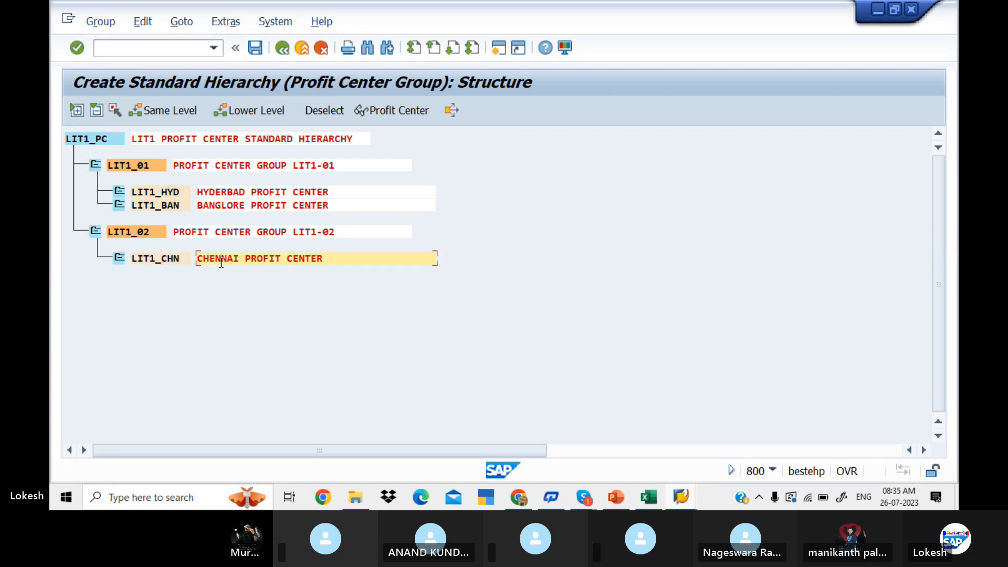
Insert a profit center group at the same level as LIT1_CHN and name it LIT1_MAH.
left_click(166, 259)
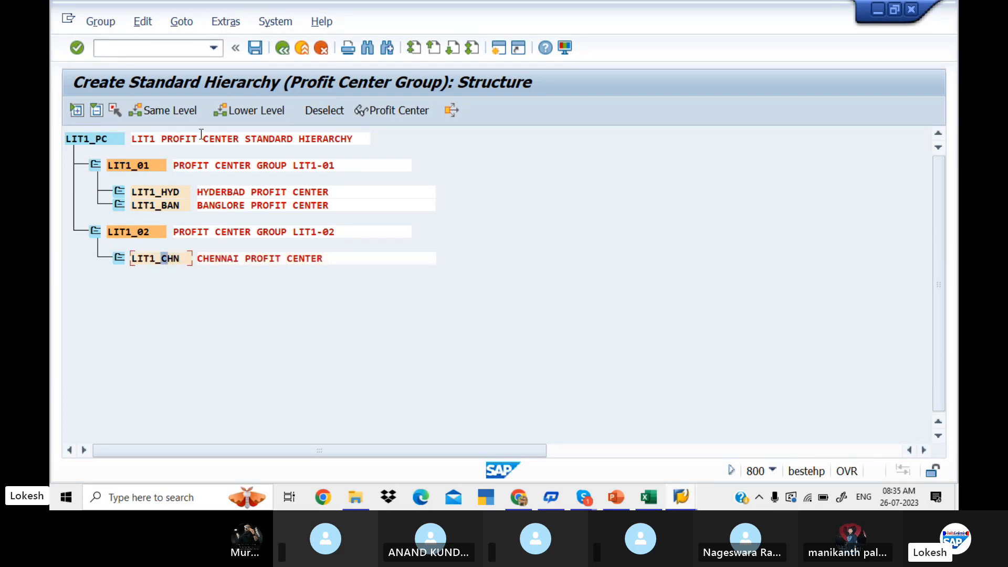
left_click(181, 111)
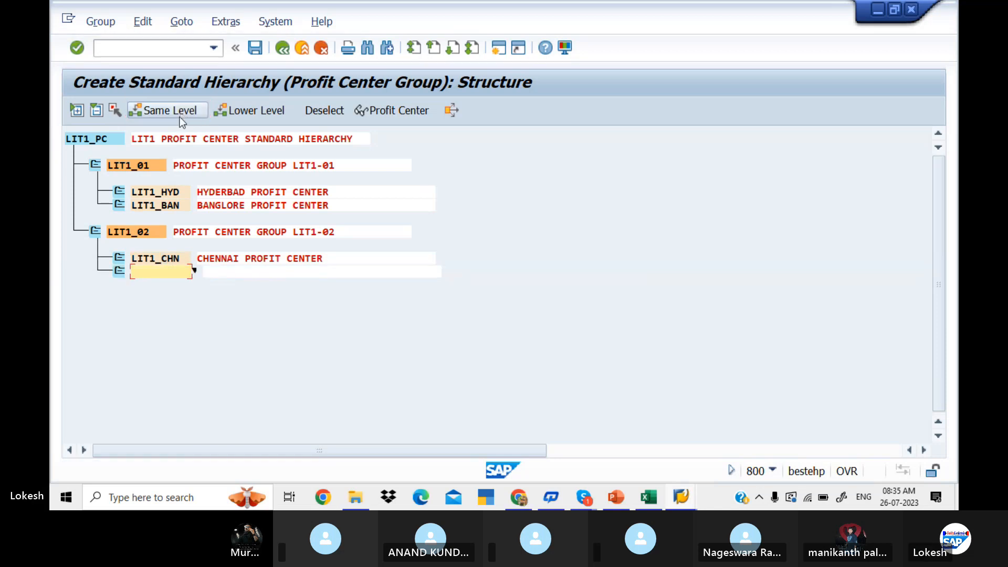
type("LIT1_MAH")
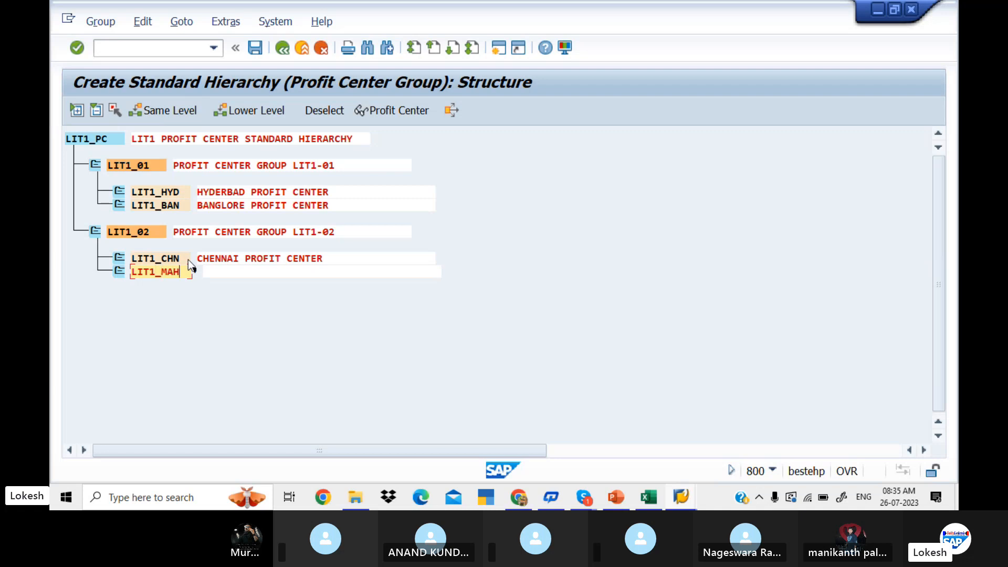
key("Tab")
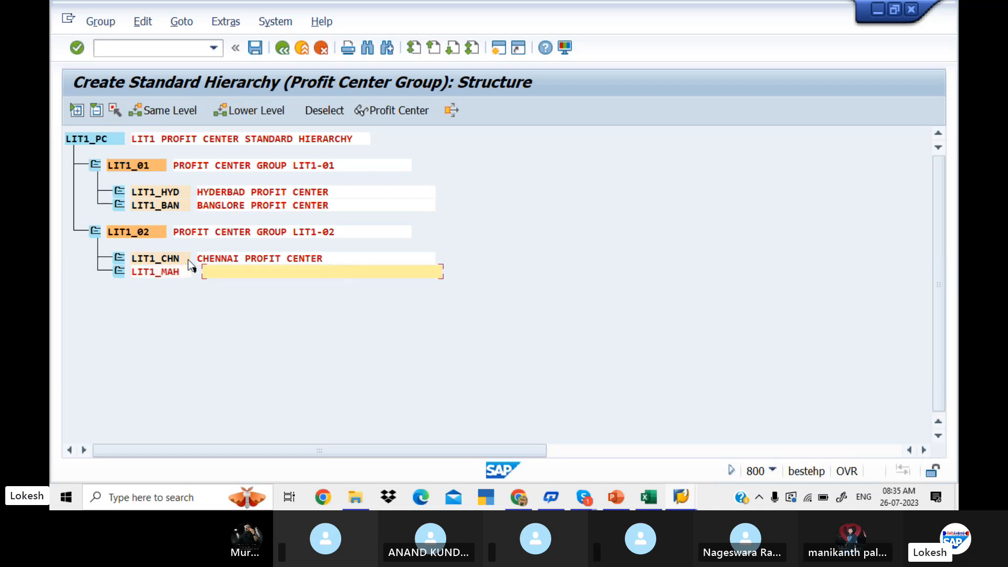
Enter MAHARA PROFIT CENTER as the description of the LIT1_MAH group and save the standard hierarchy.
type("MAHAR")
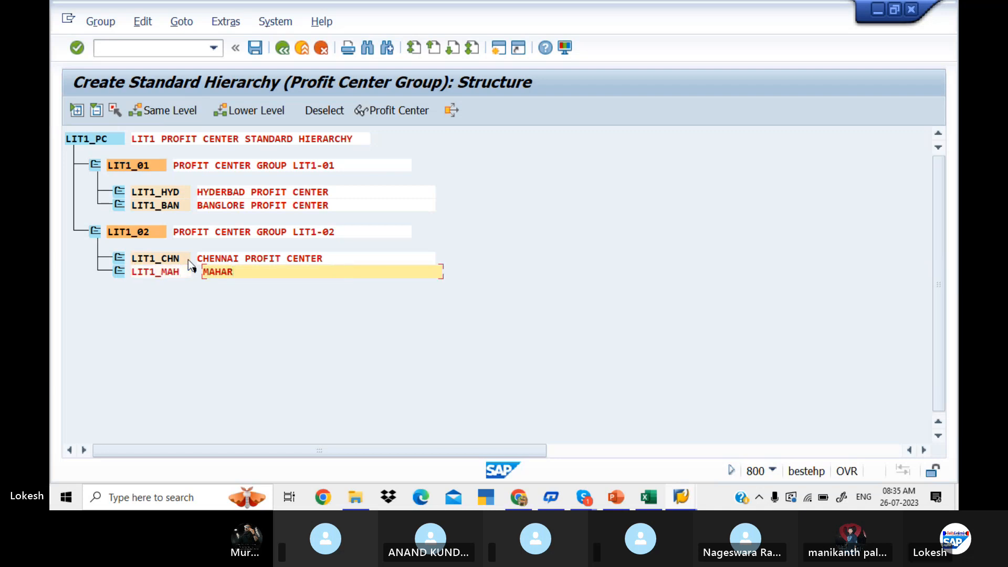
type("A PROFIT CENTER")
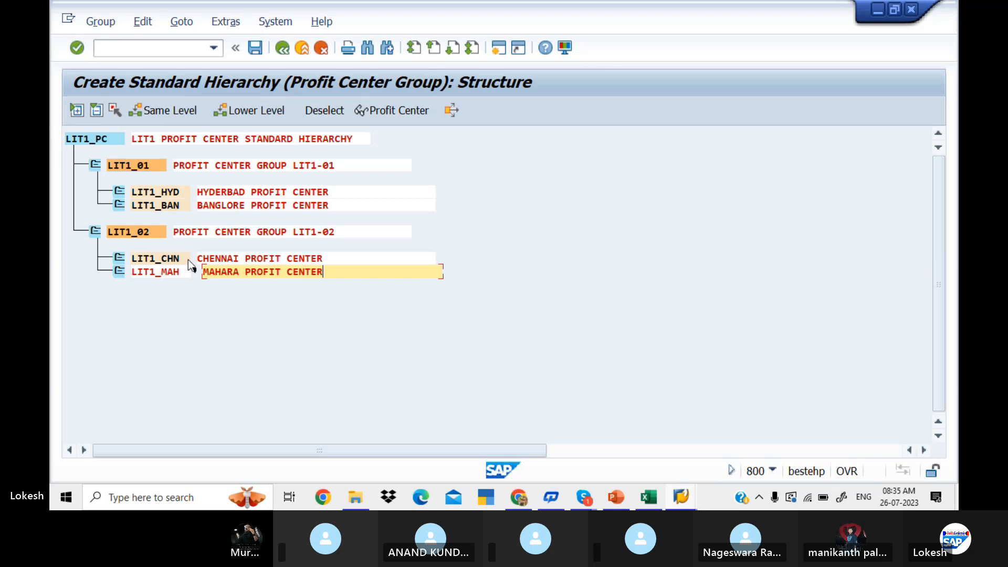
key("Return")
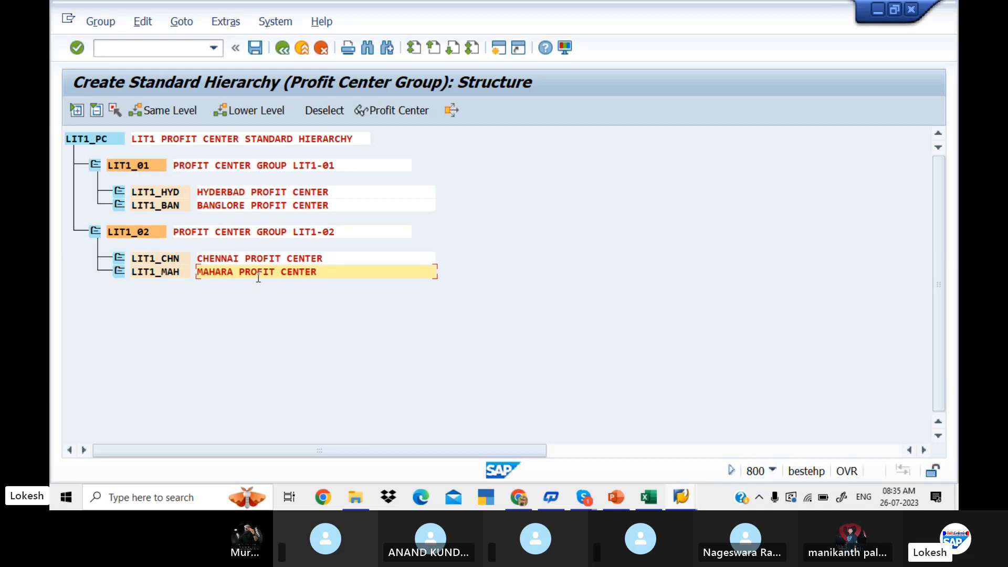
left_click(255, 48)
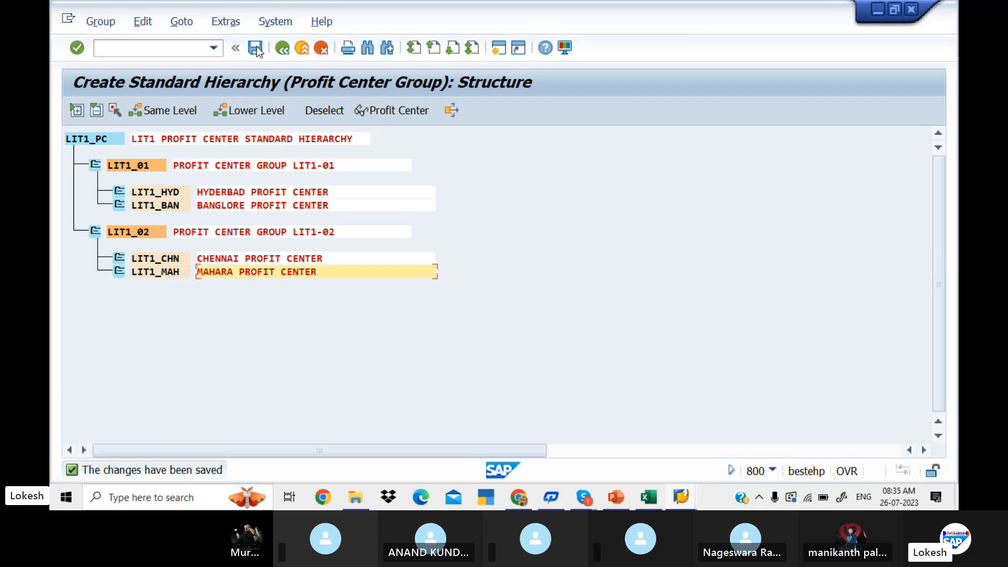
Switch to Excel and review the Create Profit Center step and the area entries in the worksheet.
key("alt+Tab")
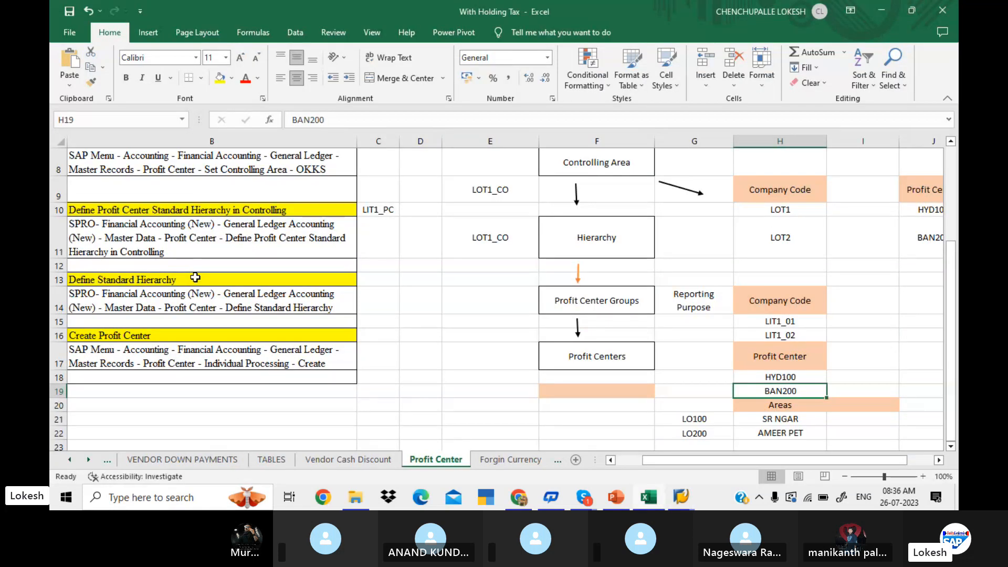
left_click(226, 332)
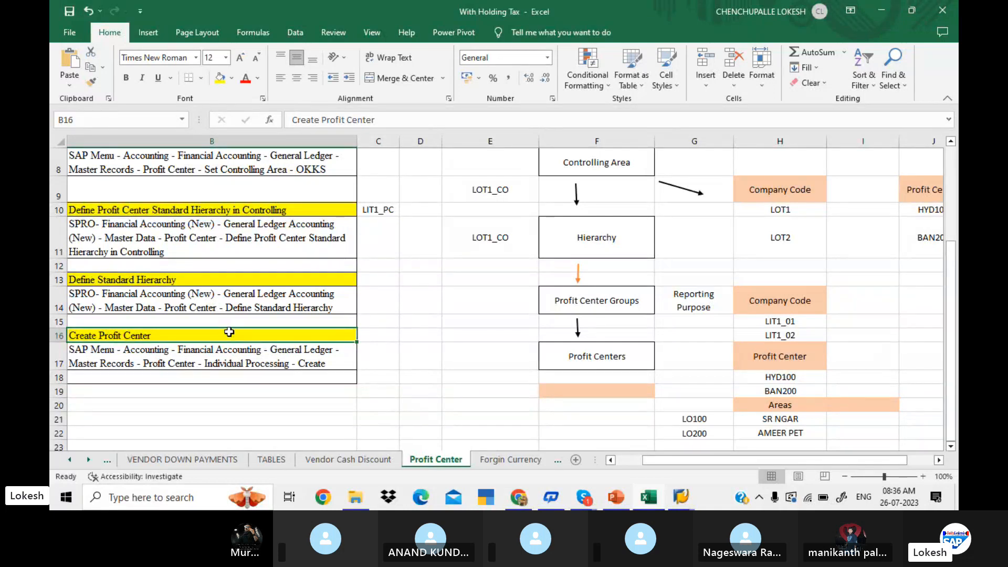
left_click(776, 419)
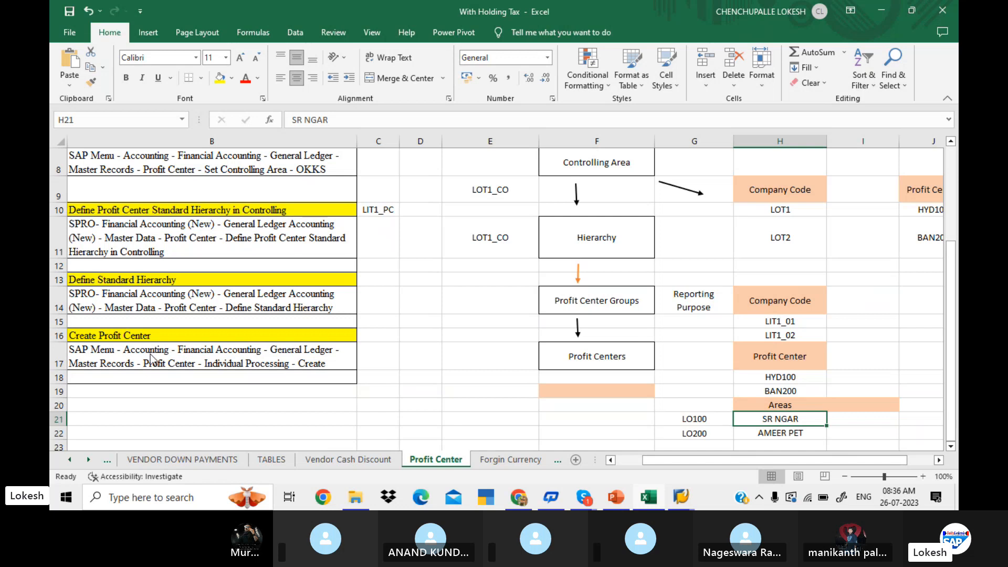
Switch to SAP and leave the saved standard hierarchy for the SAP Easy Access screen.
key("alt+Tab")
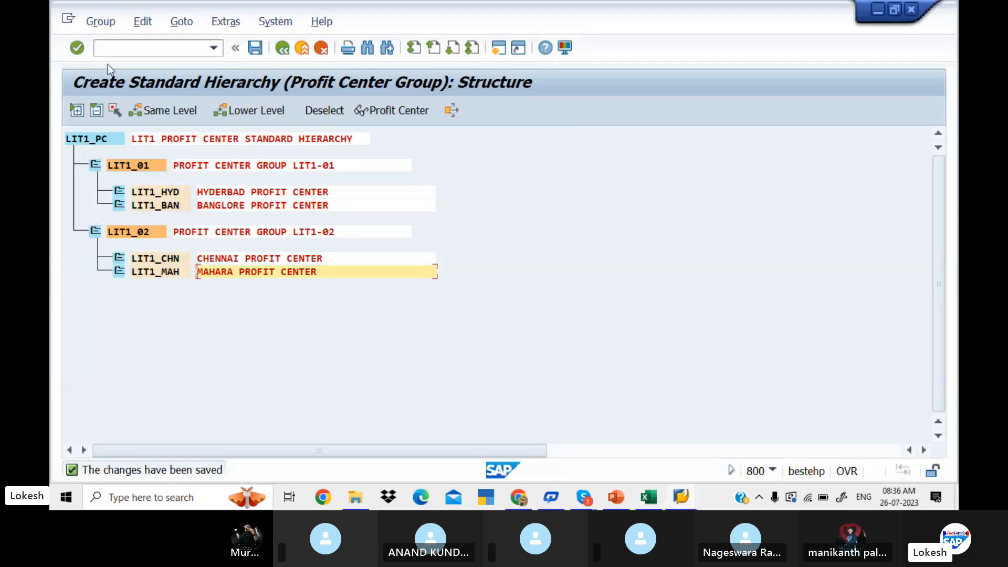
left_click(258, 50)
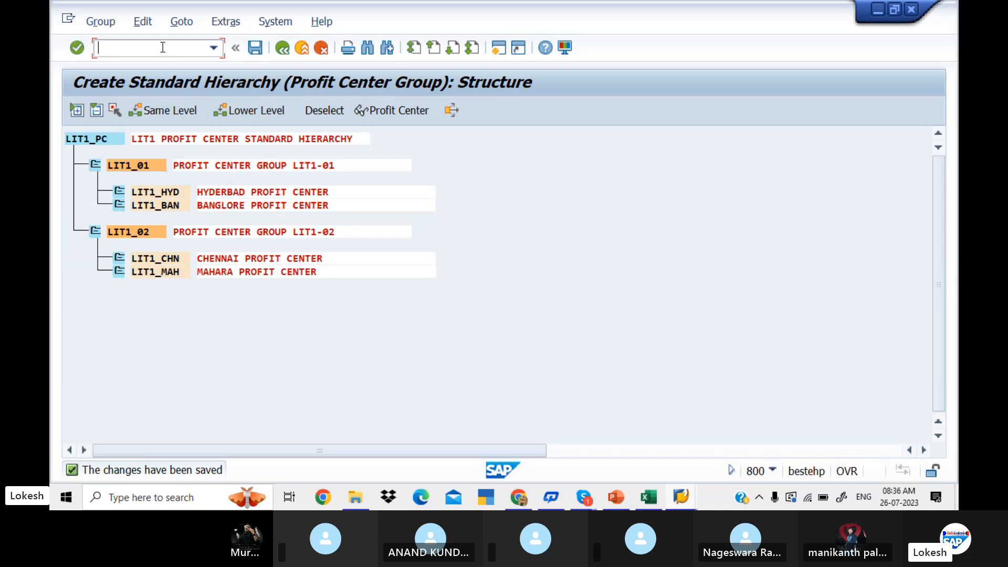
type("/N")
key("Return")
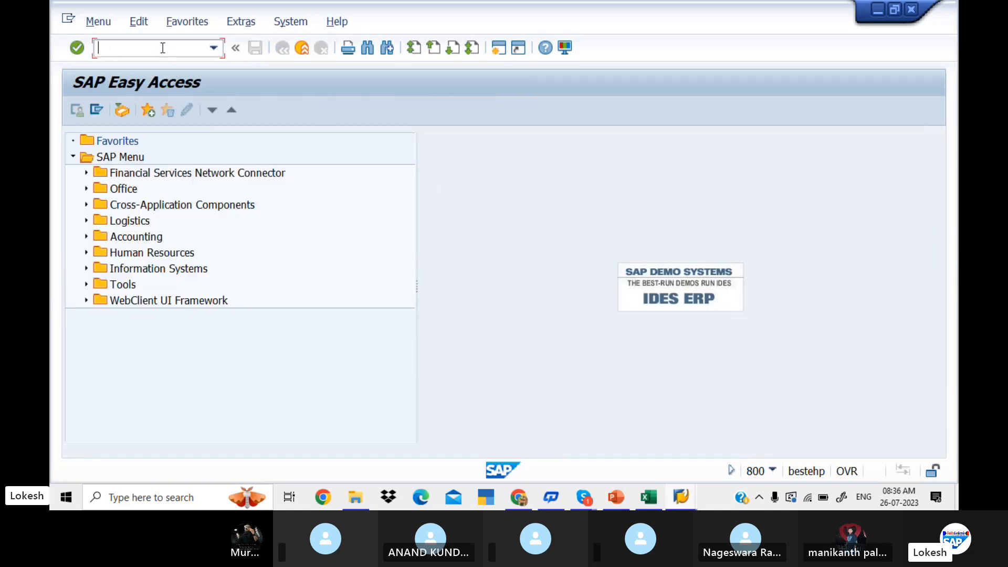
Open the KE51 Create transaction for individual profit center processing in the General Ledger master records.
left_click(87, 236)
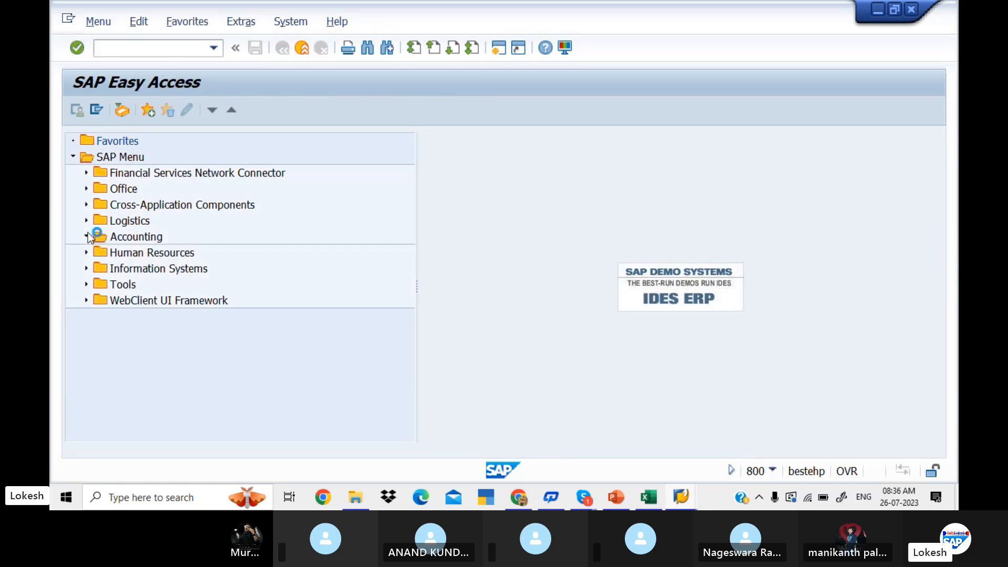
left_click(99, 252)
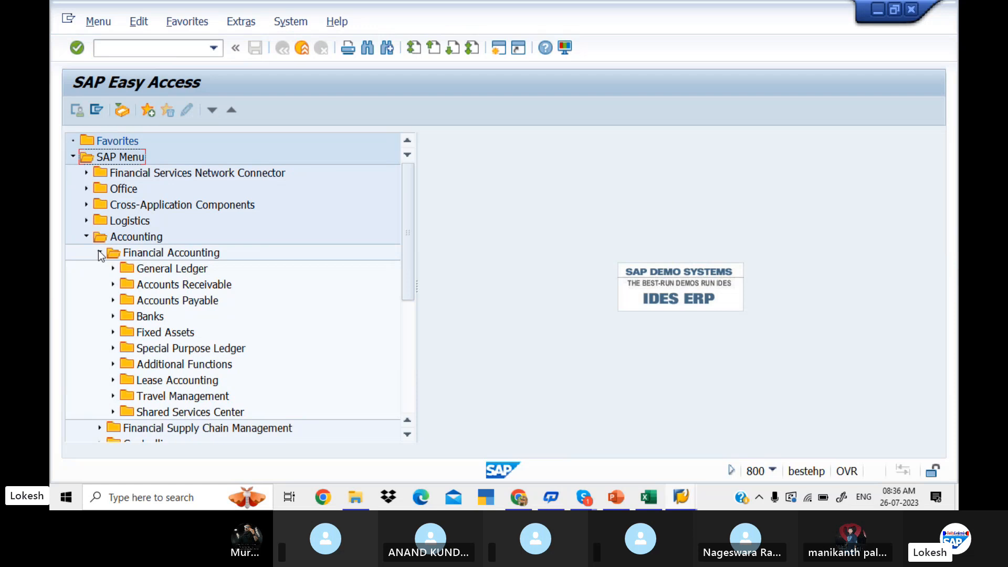
left_click(113, 269)
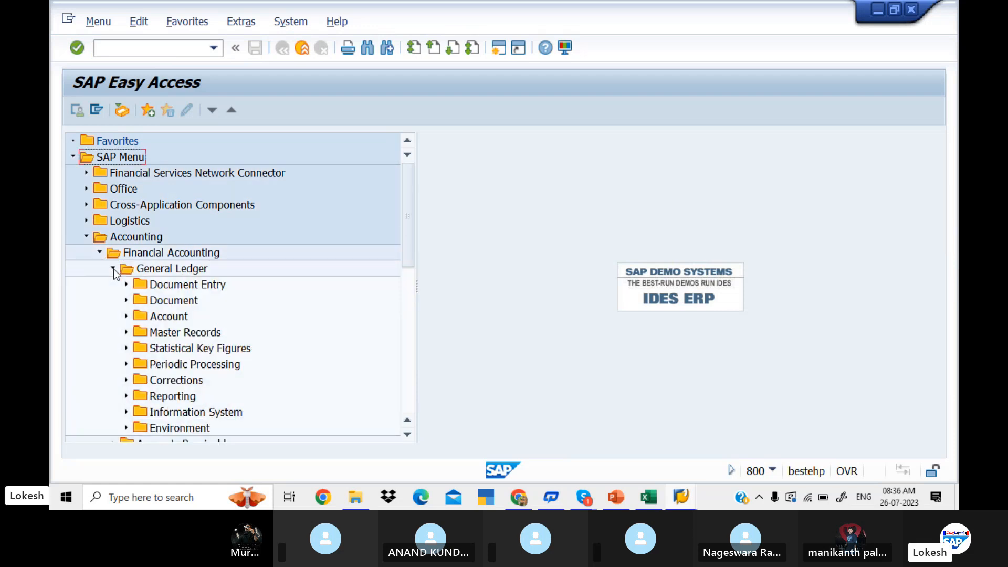
left_click(126, 333)
left_click(139, 365)
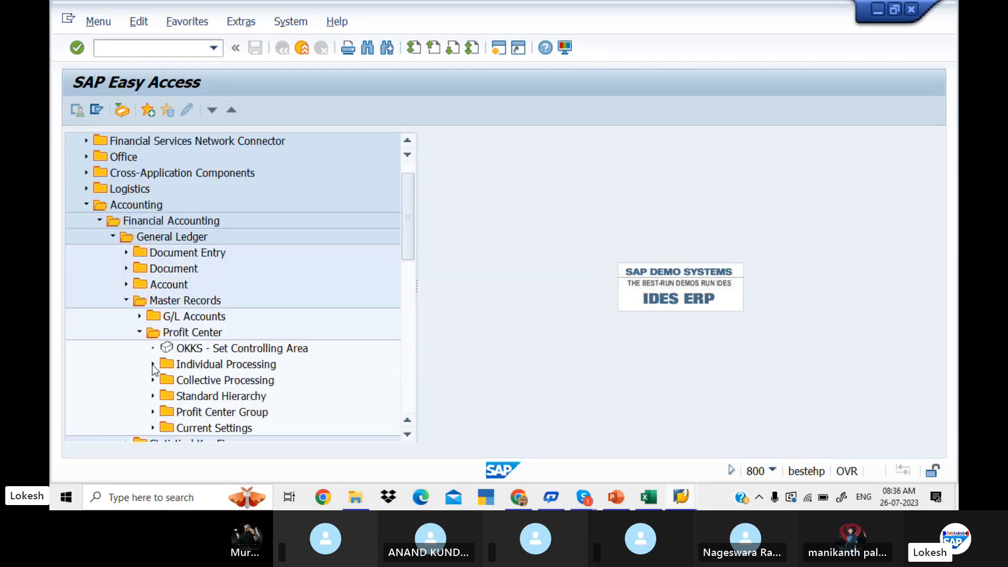
left_click(153, 365)
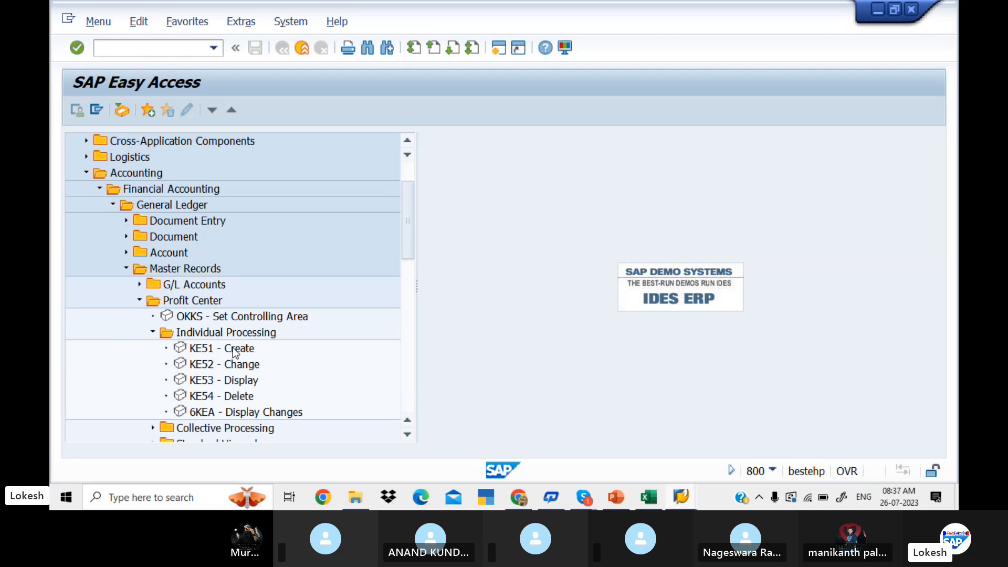
double_click(233, 348)
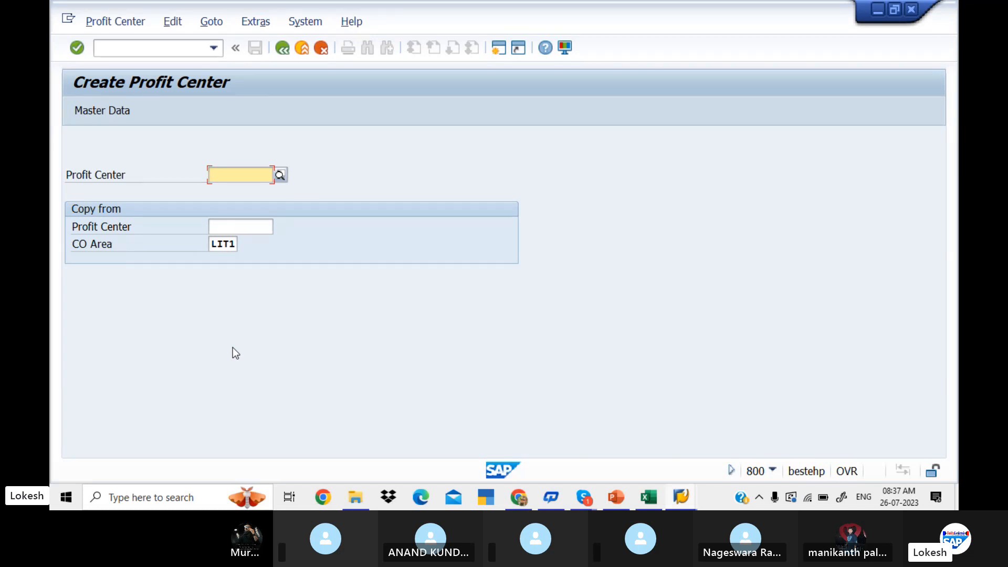
Enter LI100 as the new profit center in controlling area LIT1 and open its master data.
type("LI10")
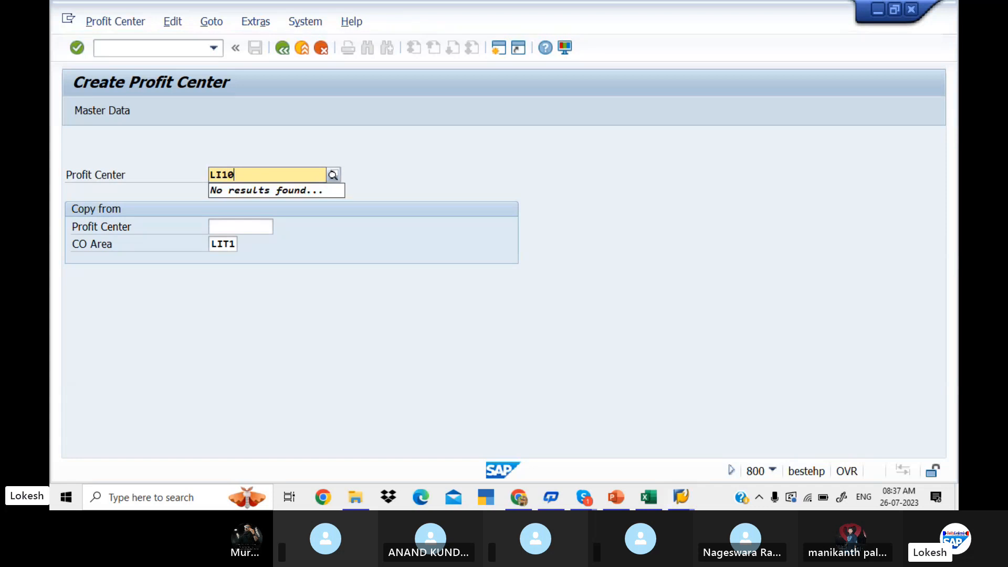
type("0")
left_click(122, 111)
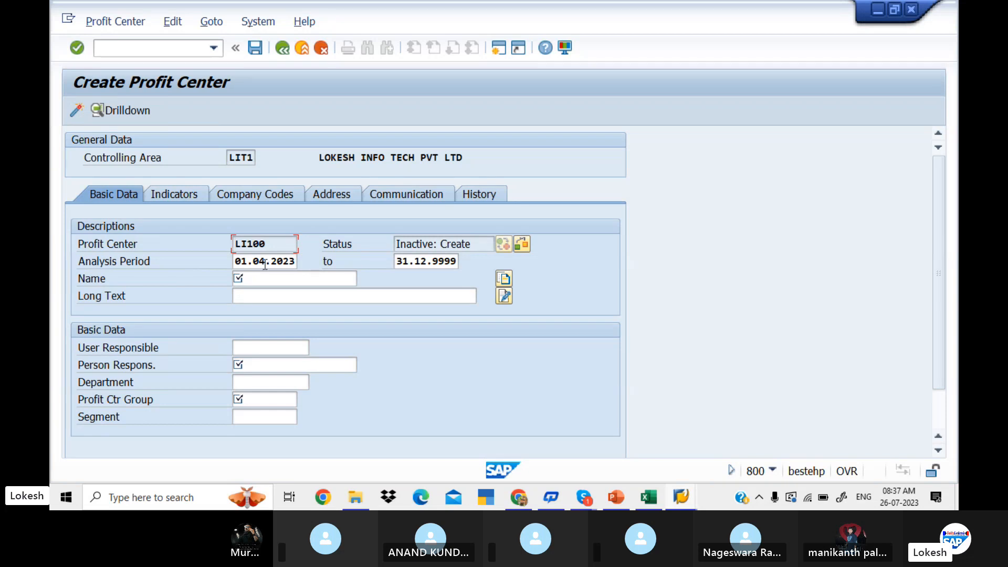
left_click(416, 260)
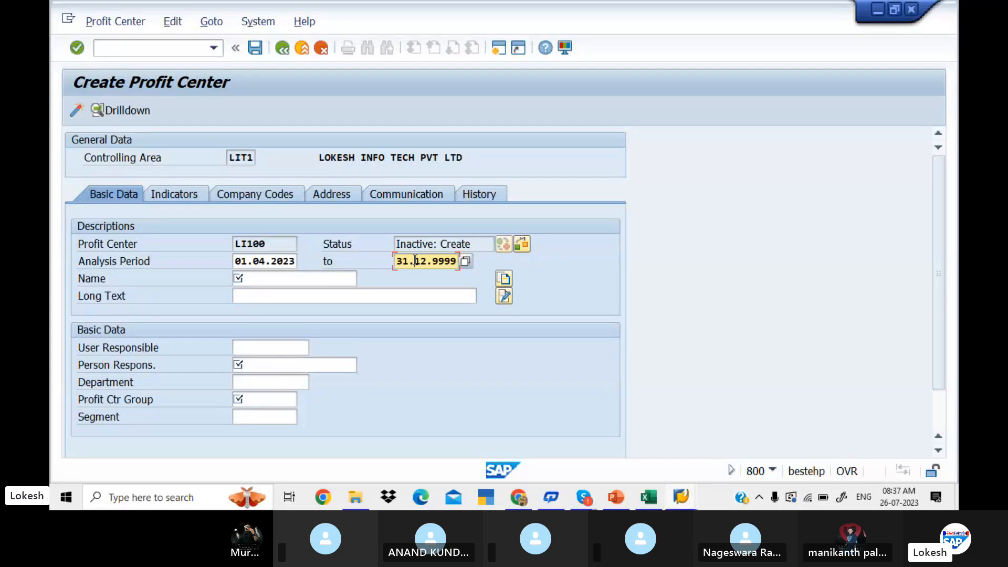
left_click(314, 280)
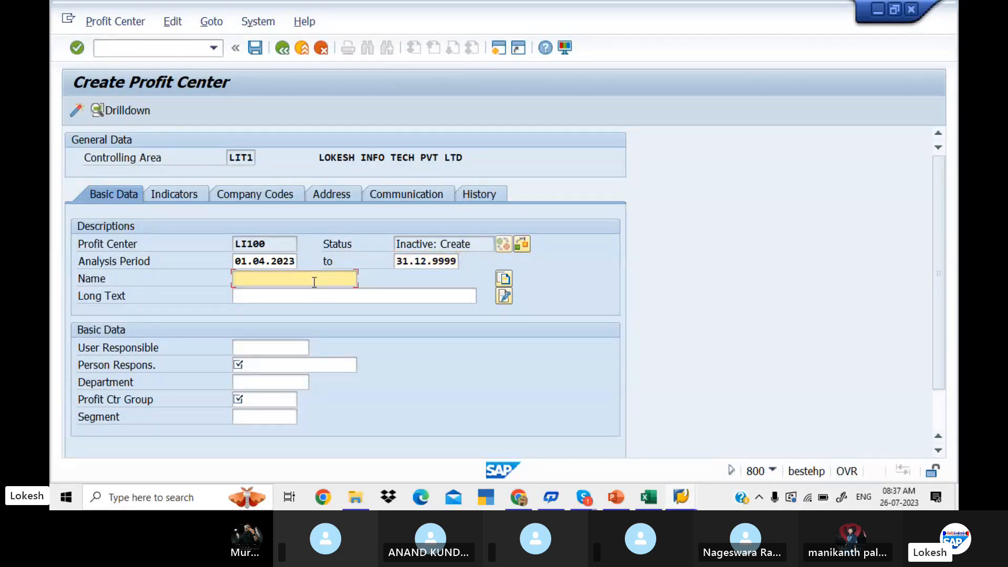
Switch to Excel and change the code beside SR NGAR in cell G21 to LI100.
key("alt+Tab")
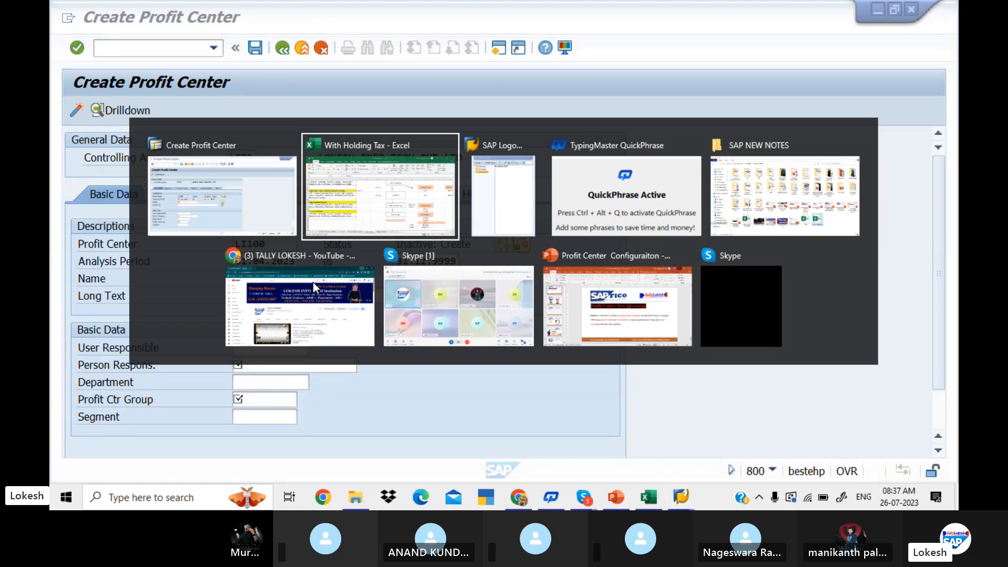
left_click(781, 419)
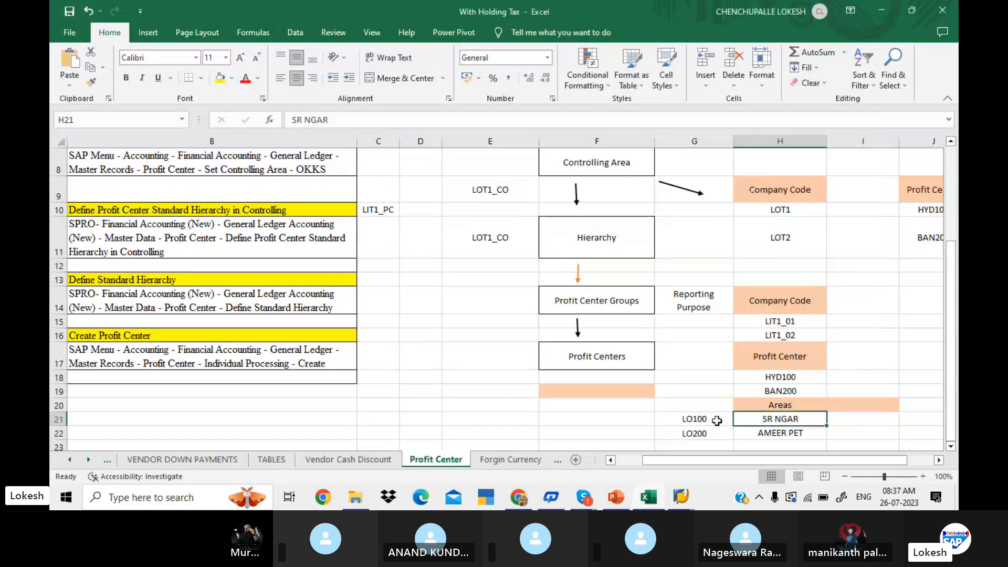
left_click(693, 419)
double_click(693, 419)
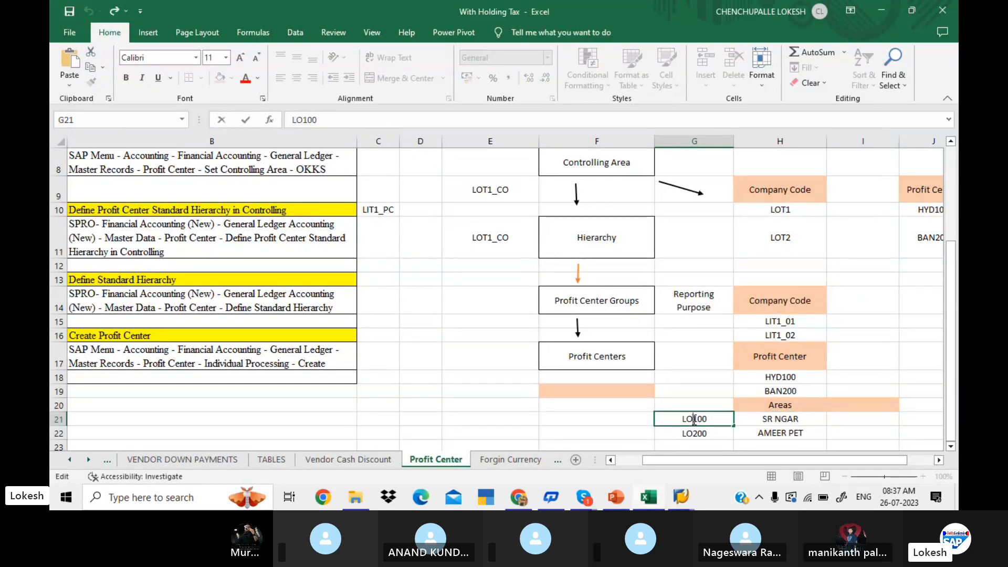
key("BackSpace")
type("I")
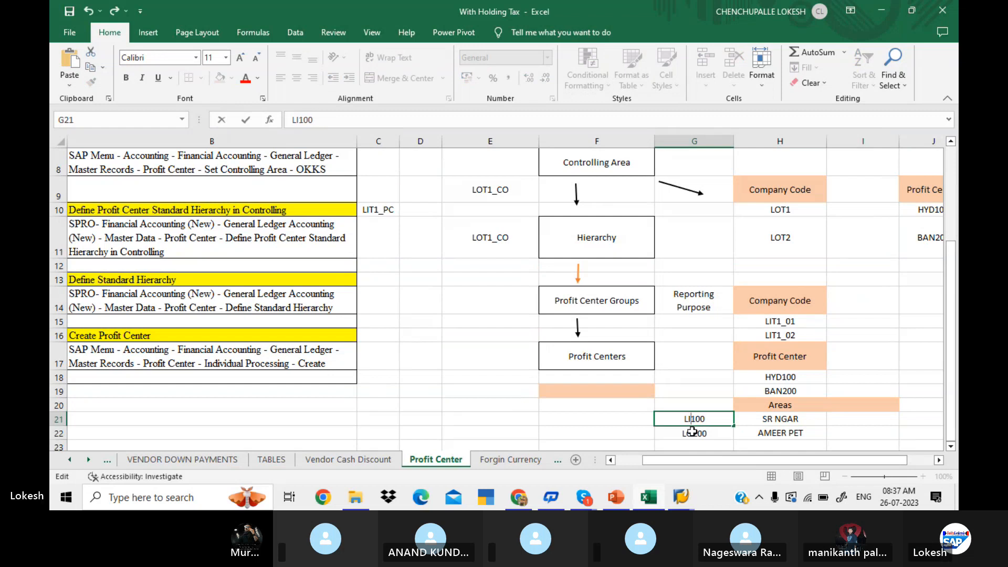
Change the code beside AMEER PET in cell G22 to LI200.
left_click(693, 431)
double_click(693, 431)
key("BackSpace")
type("I")
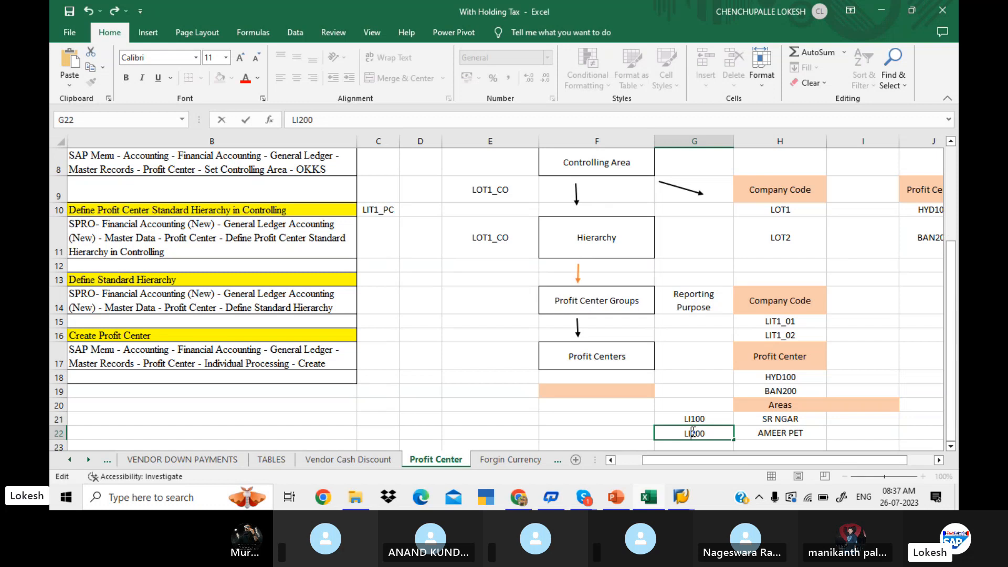
left_click(850, 429)
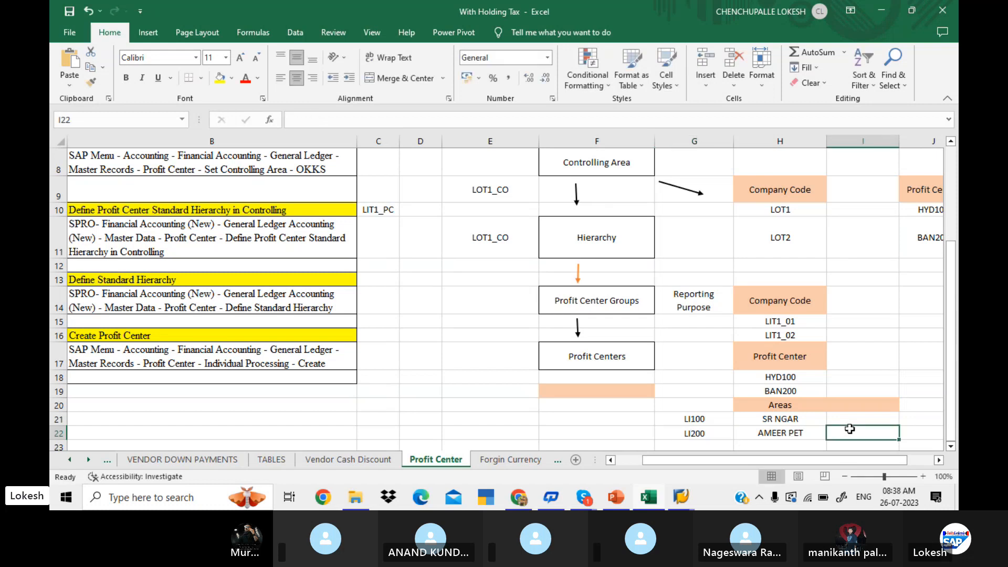
Switch to SAP and enter SR NAGAR PC as both the name and long text of profit center LI100.
key("alt+Tab")
type("S")
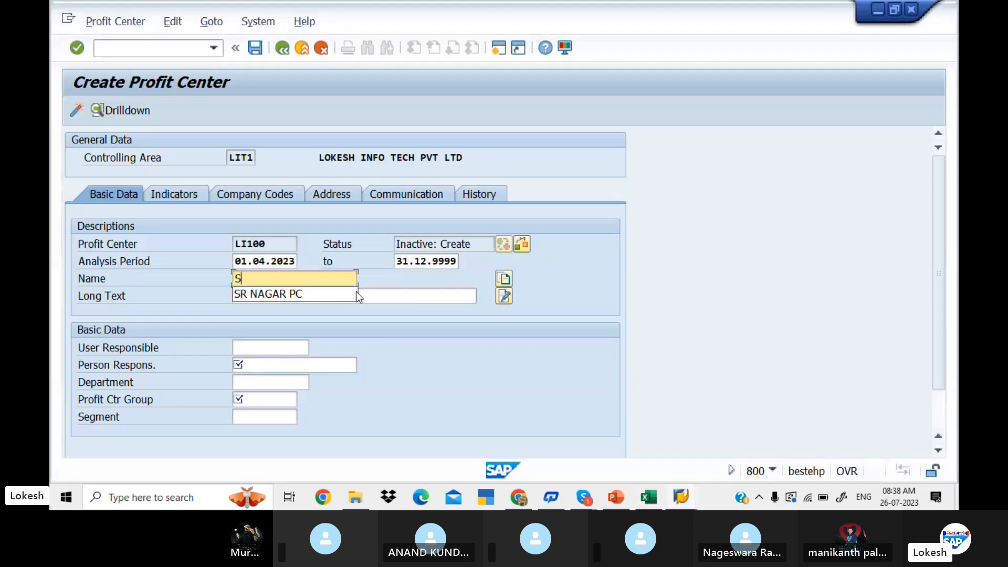
left_click(308, 292)
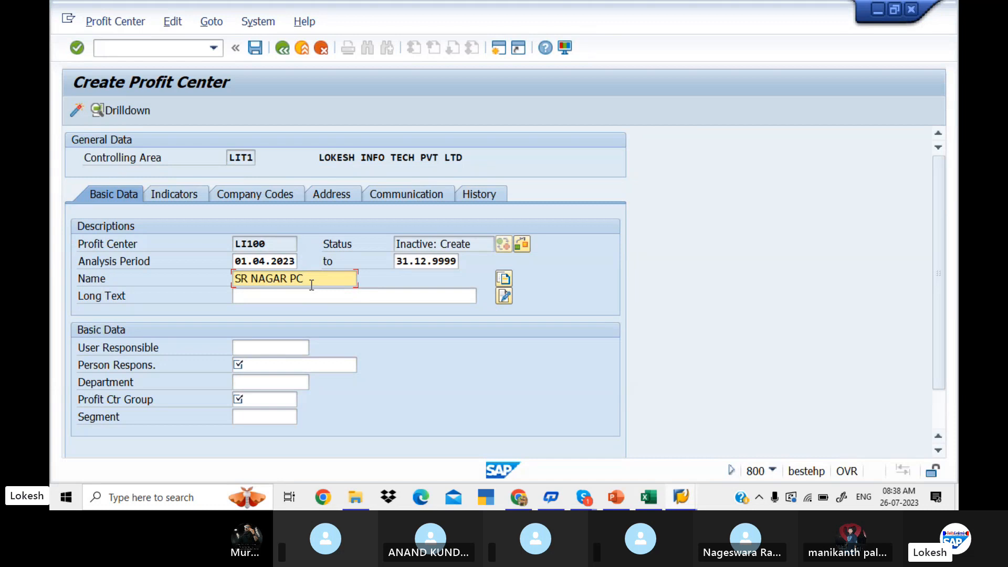
left_click_drag(311, 286, 214, 273)
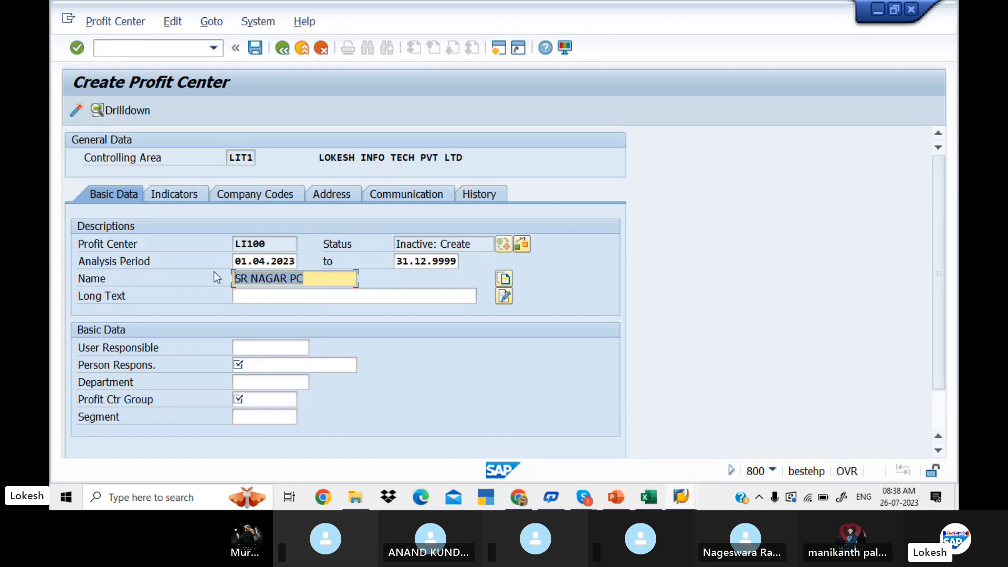
key("ctrl+c")
left_click(259, 291)
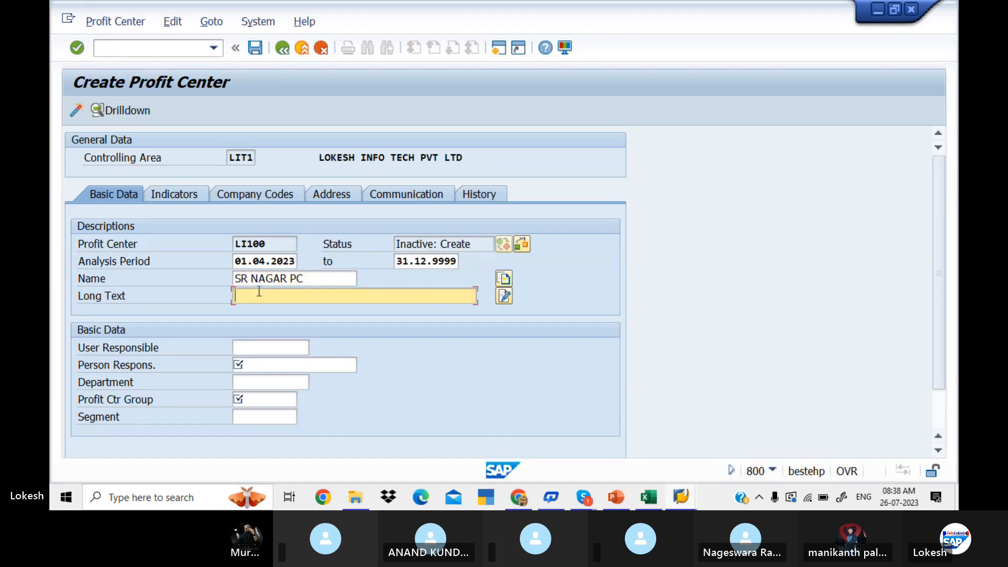
key("ctrl+v")
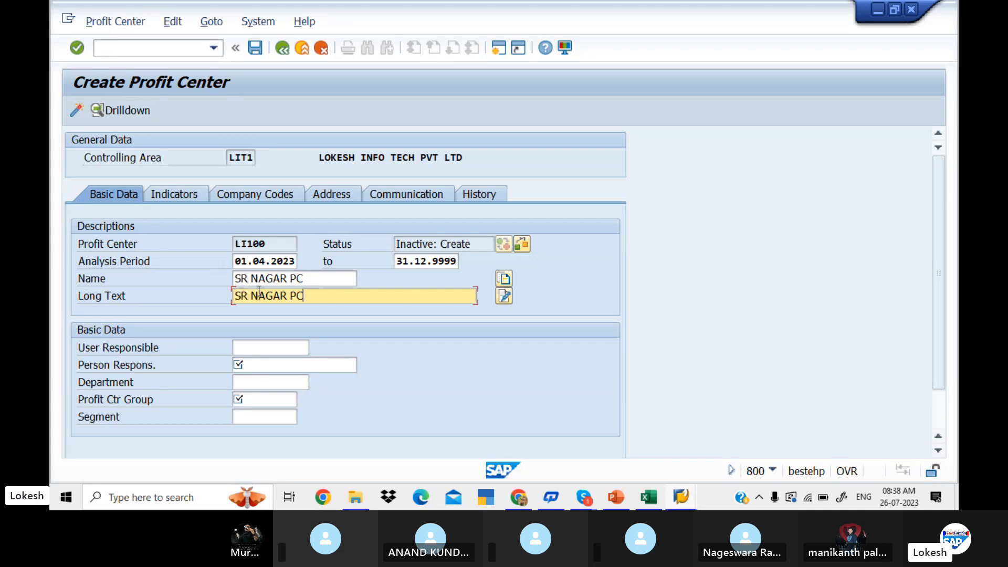
Enter the responsible person's name and set the department to FINANCE for profit center LI100.
left_click(262, 366)
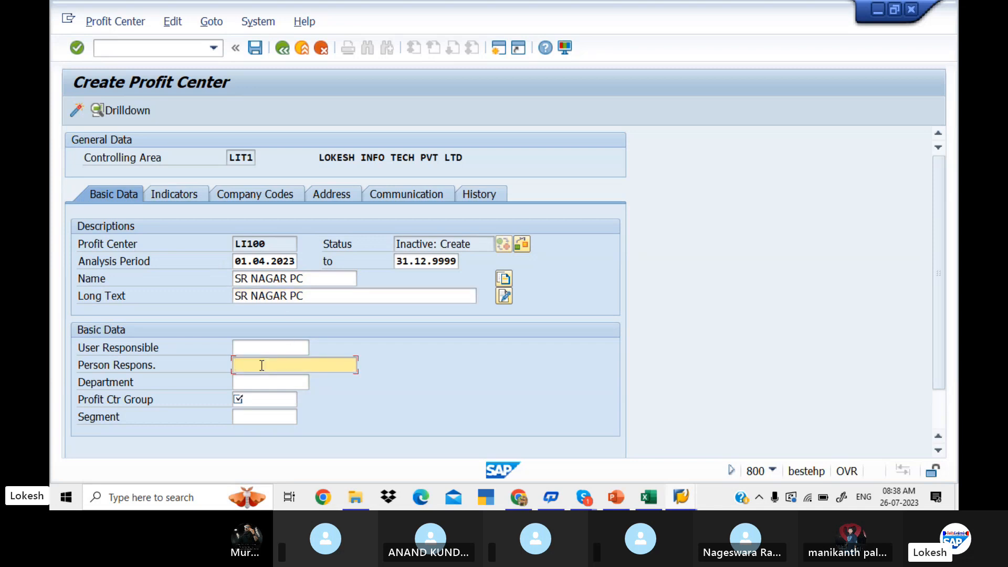
type("MR")
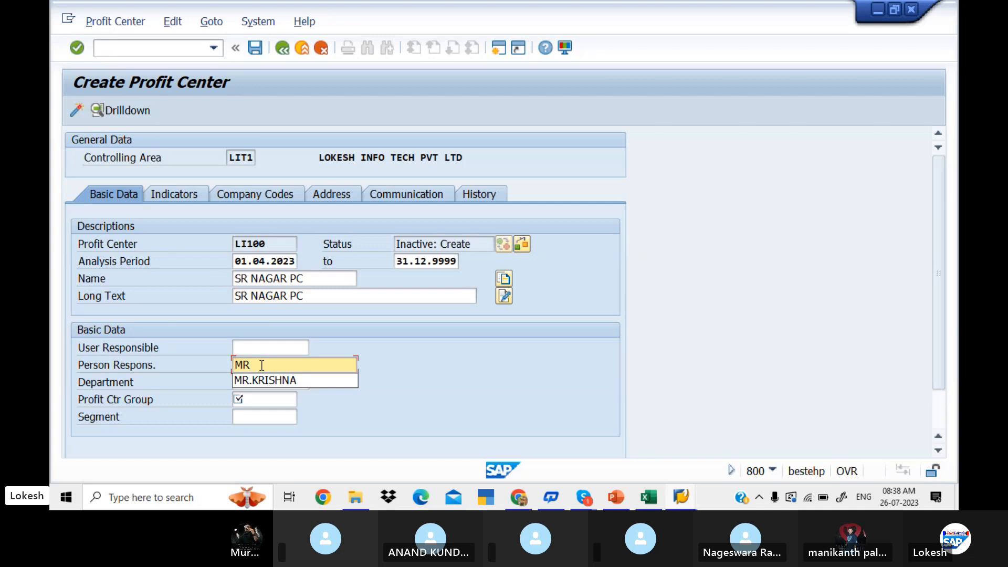
type(".")
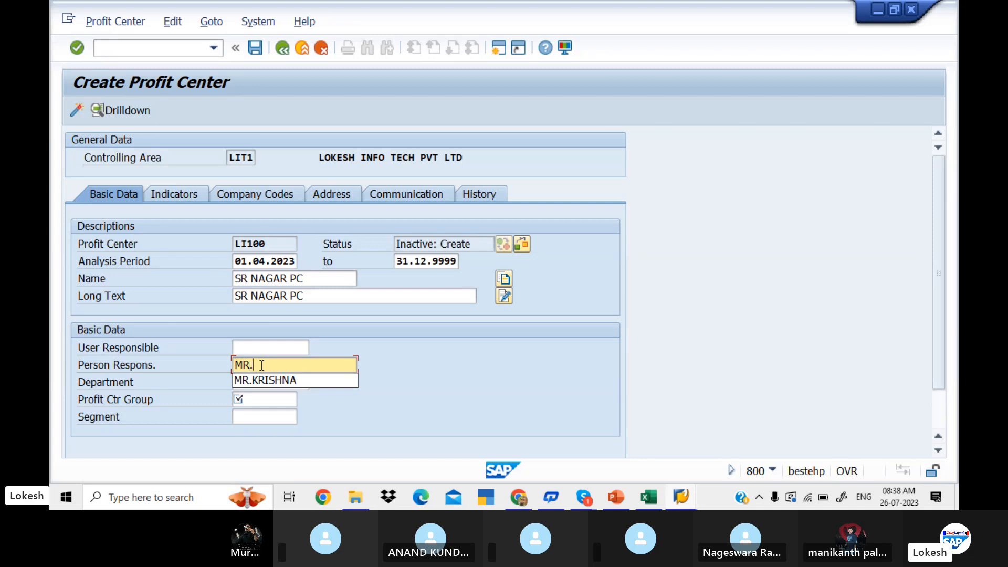
type("BALU")
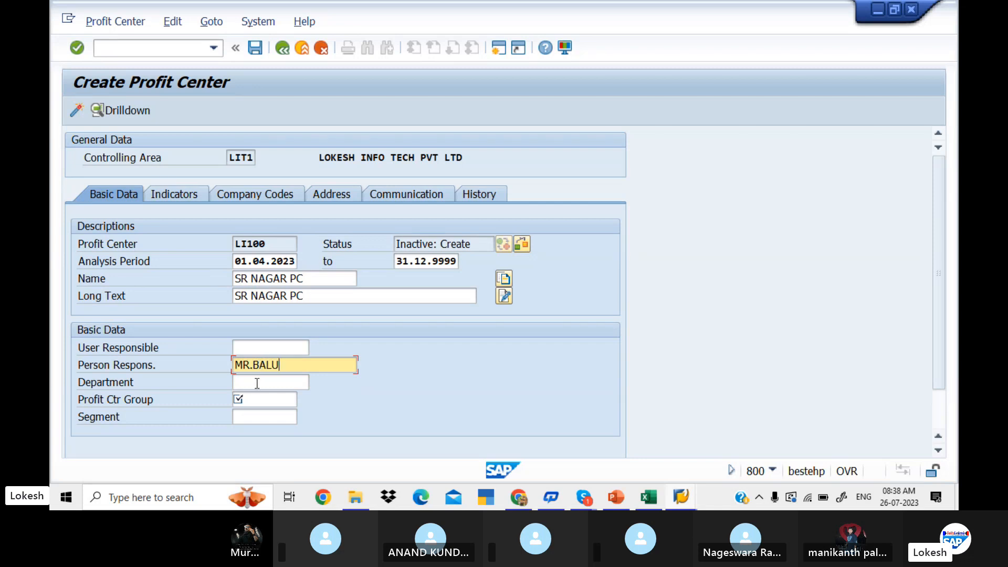
left_click(257, 383)
type("F")
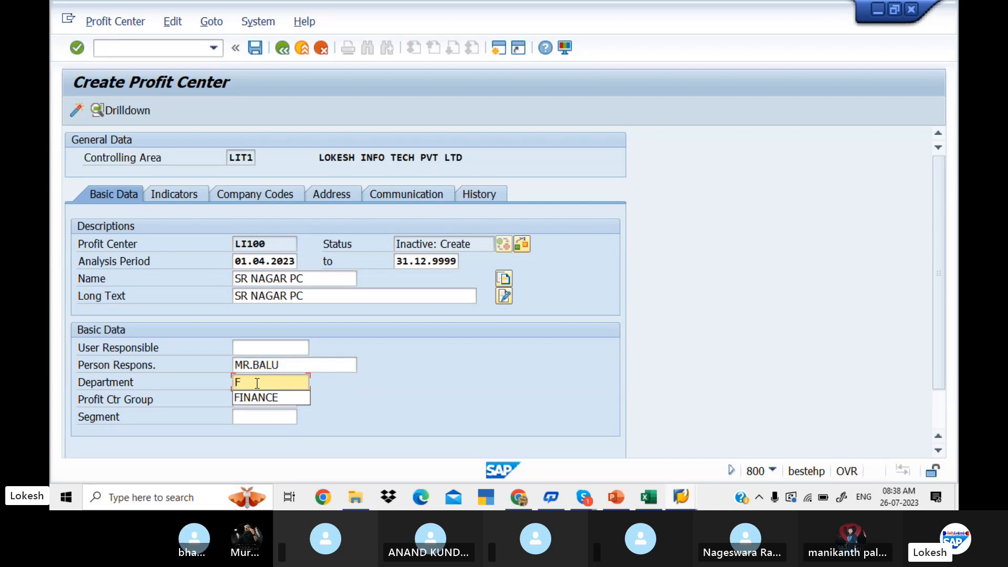
left_click(266, 397)
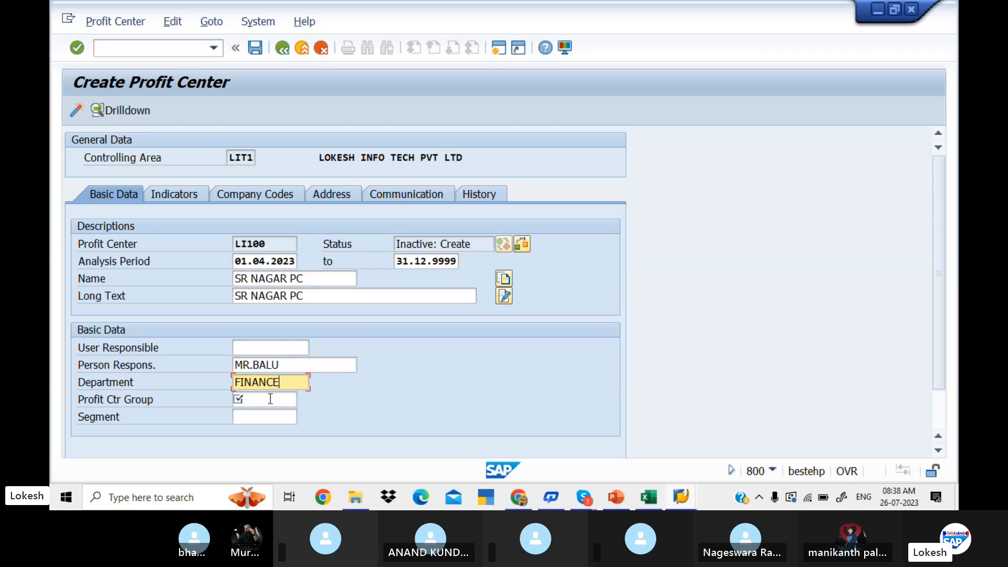
Assign profit center LI100 to the profit center group LIT1_HYD.
left_click(275, 402)
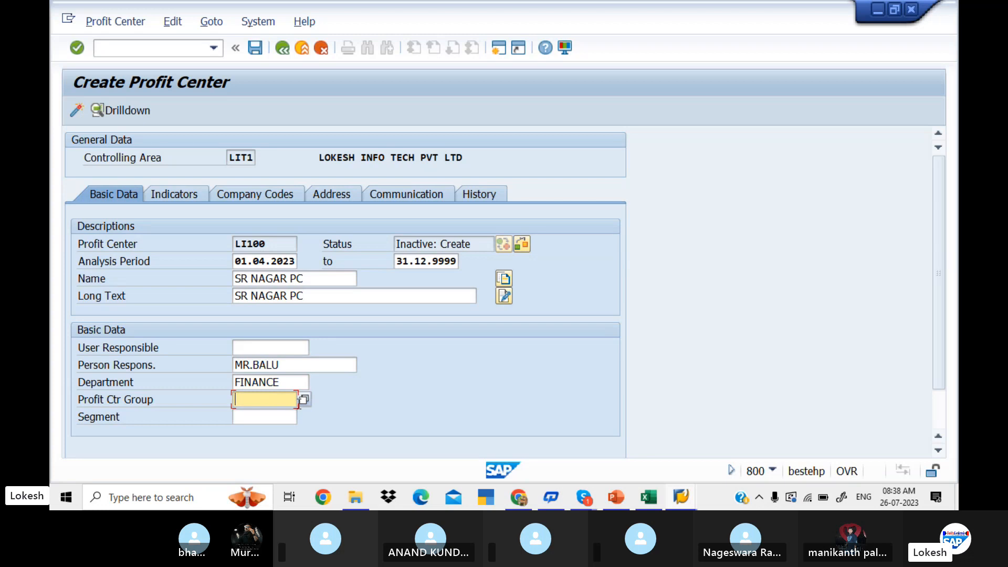
left_click(304, 400)
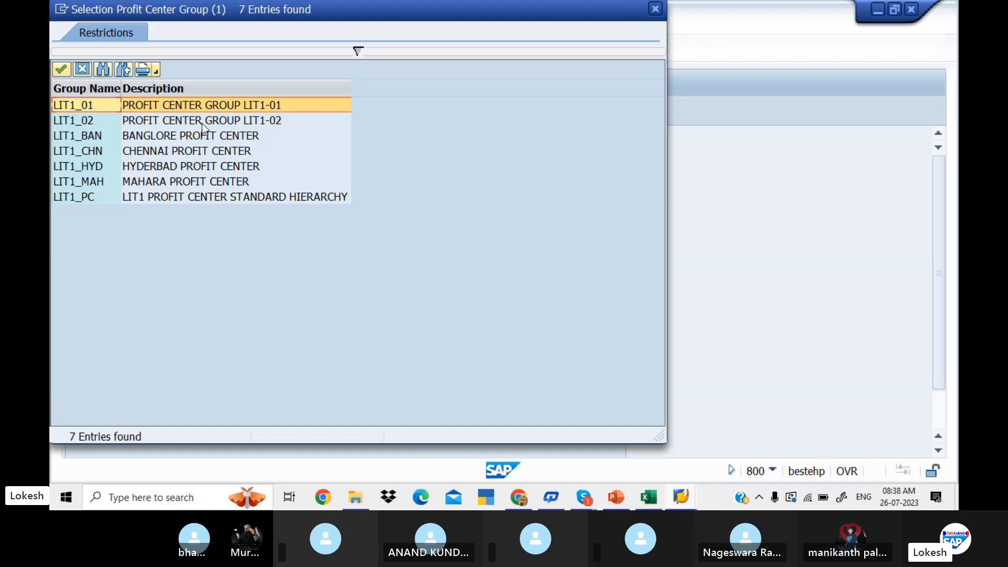
left_click(190, 166)
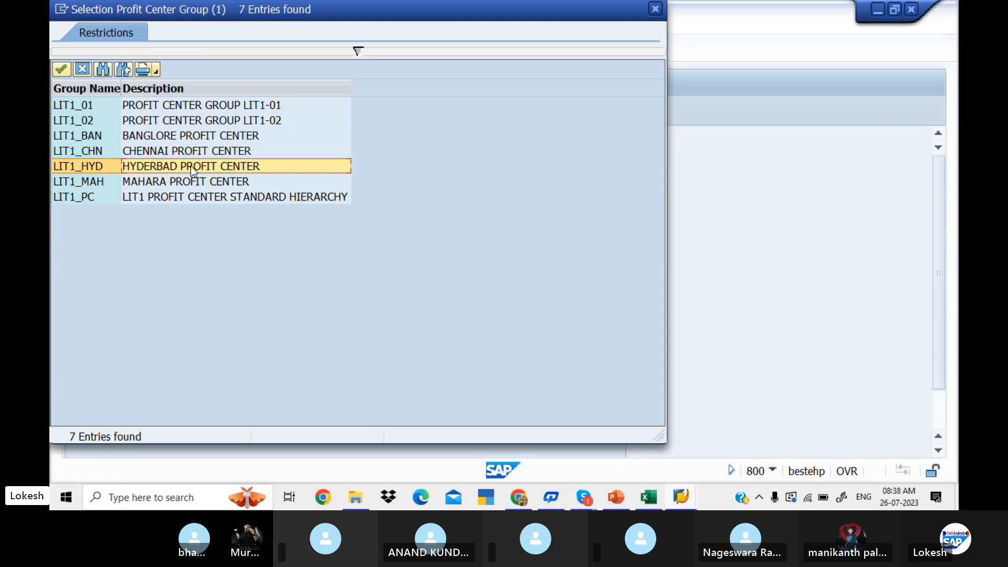
double_click(190, 166)
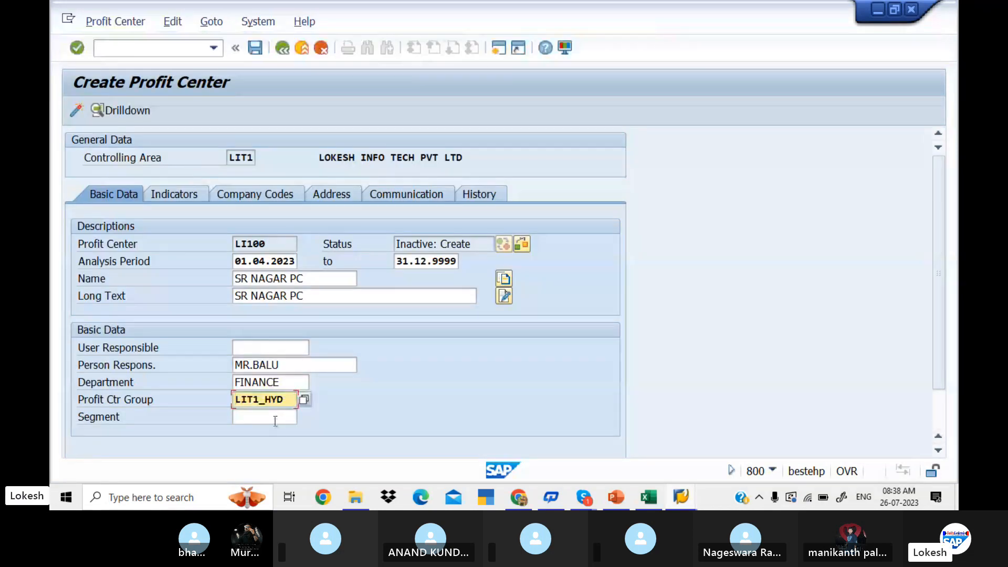
Assign segment 1235 (RENT) to profit center LI100 and activate the profit center.
left_click(275, 417)
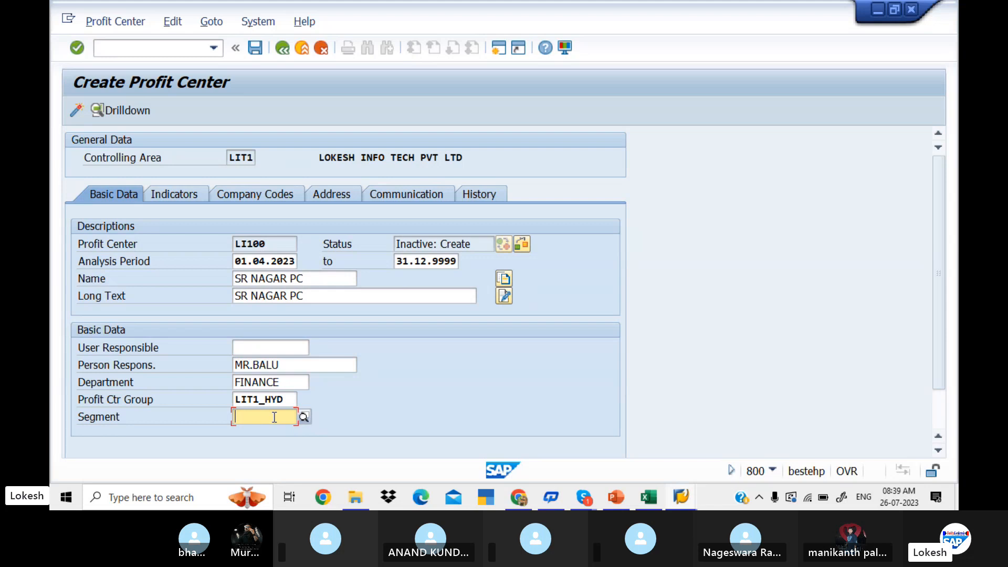
left_click(305, 416)
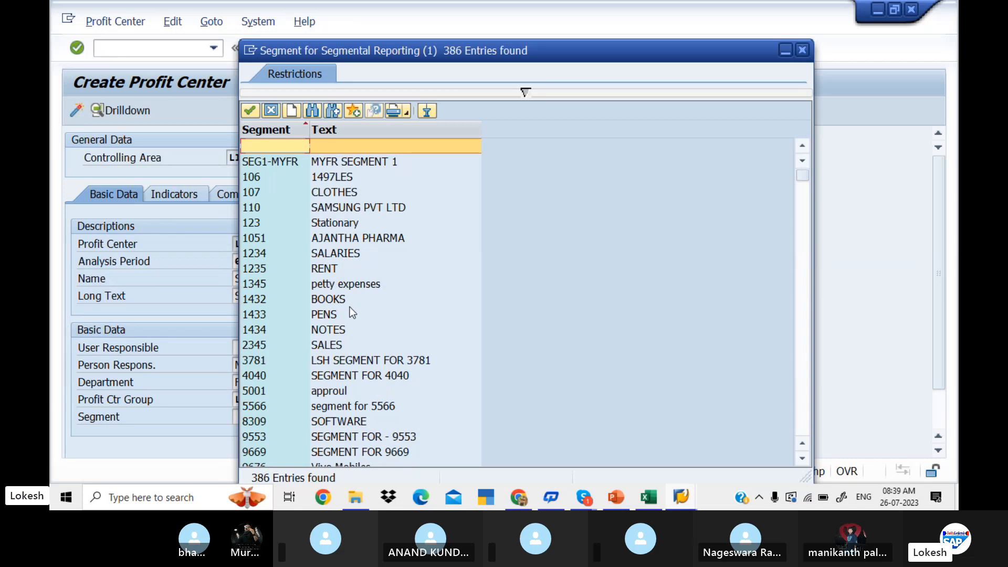
double_click(340, 269)
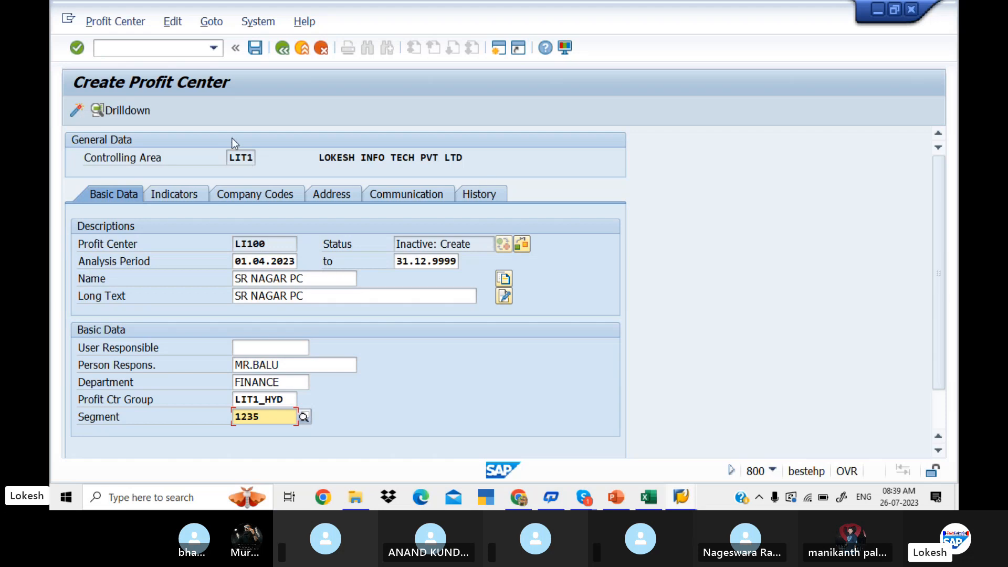
left_click(77, 109)
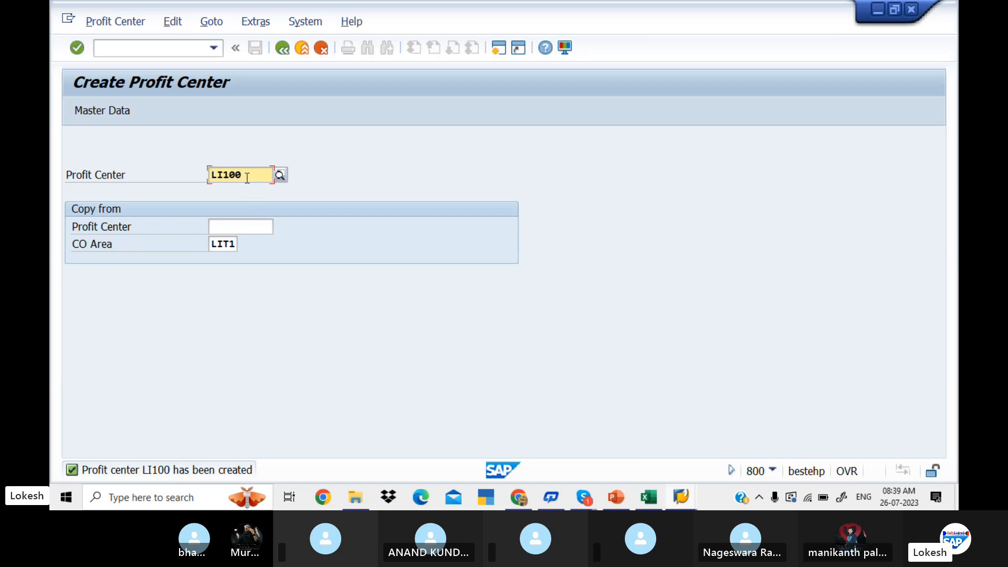
Check the SR NGAR and AMEER PET entries in the Excel worksheet, and start creating profit center LI200 in SAP.
key("alt+Tab")
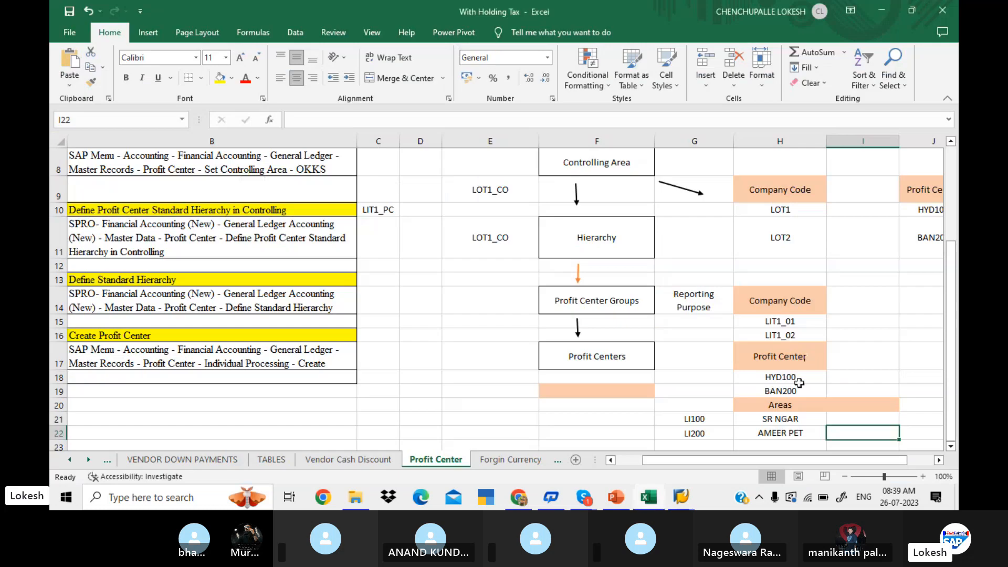
left_click(796, 420)
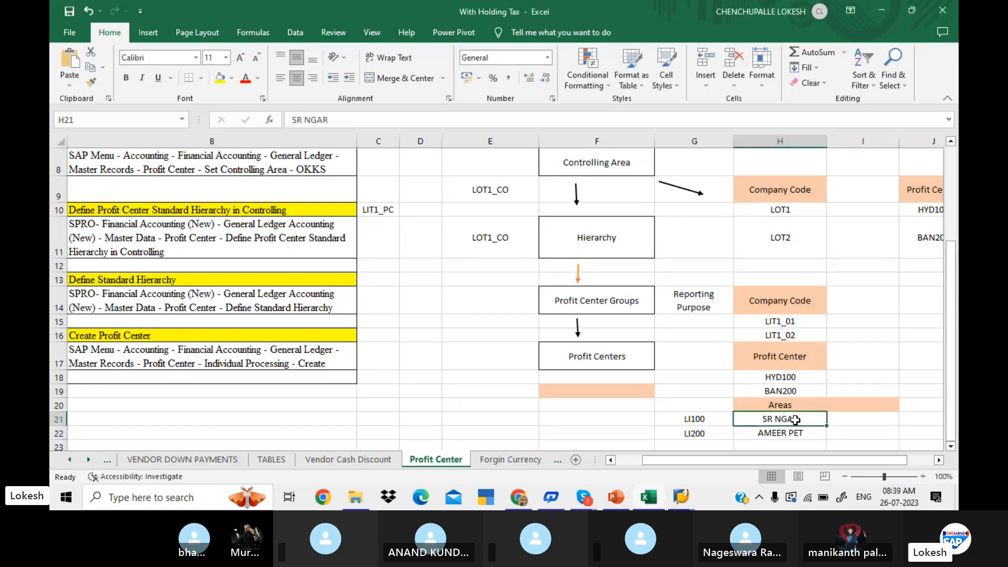
left_click(797, 436)
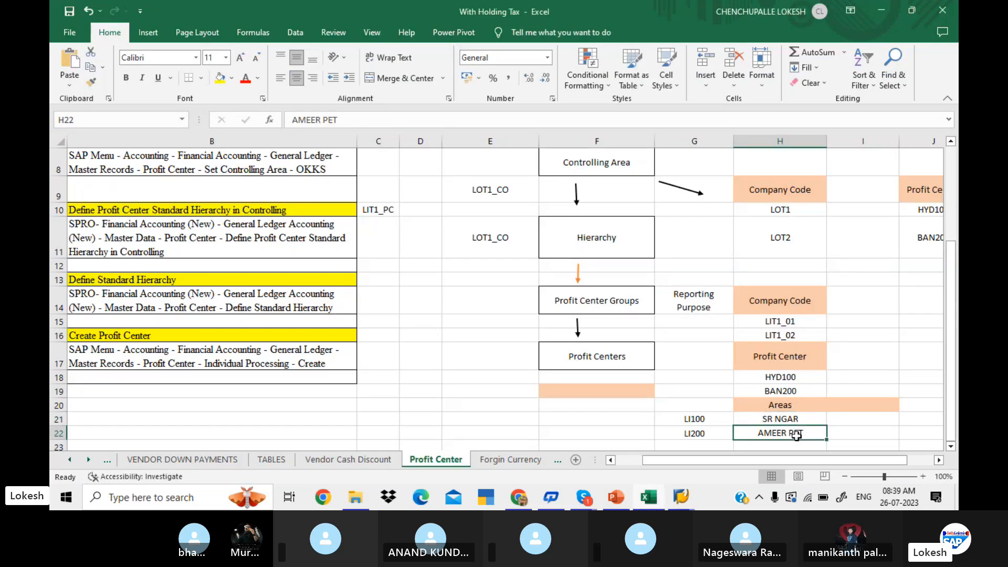
key("alt+Tab")
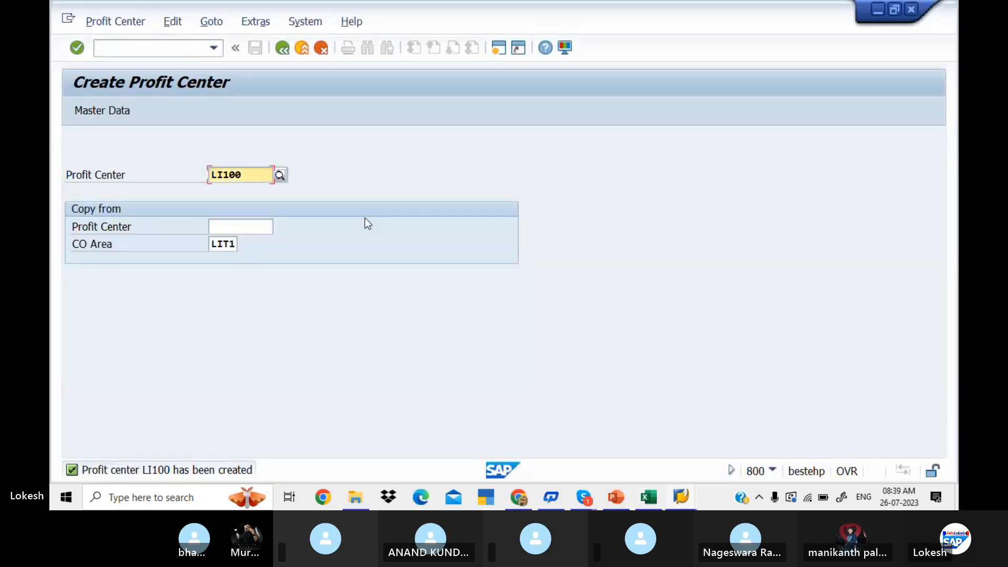
key("alt+Tab")
key("alt+Tab")
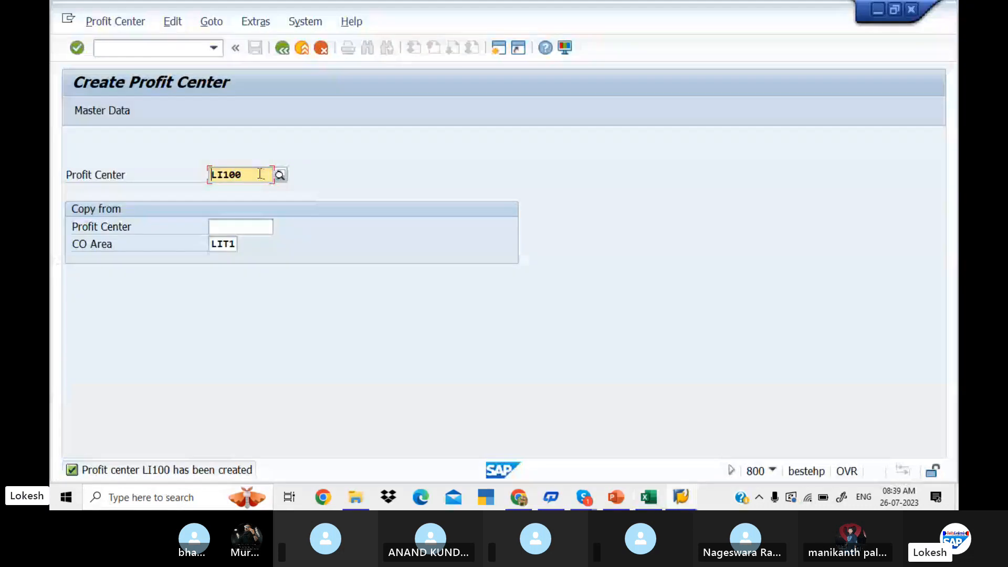
left_click(261, 174)
key("BackSpace")
key("BackSpace")
key("BackSpace")
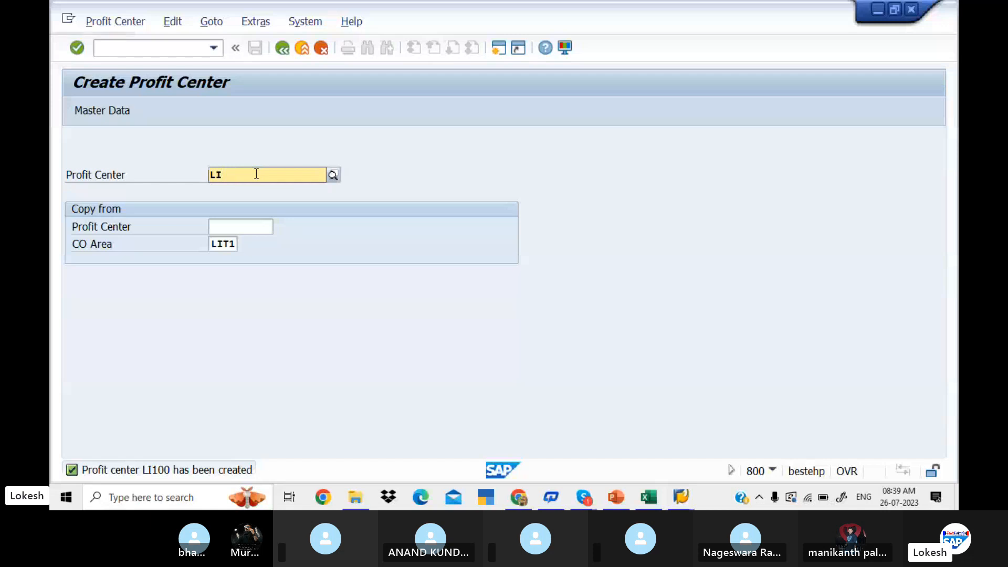
type("200")
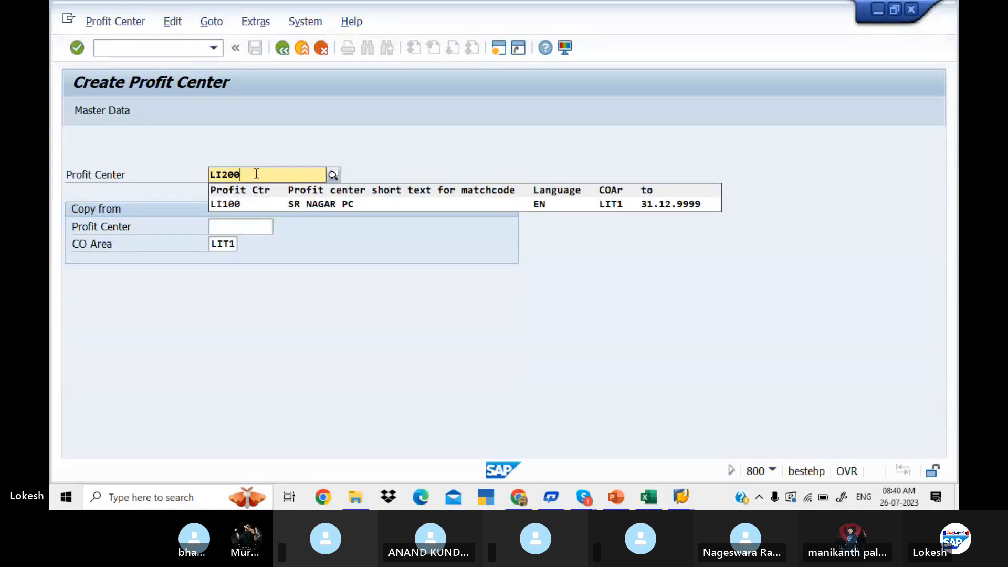
key("Return")
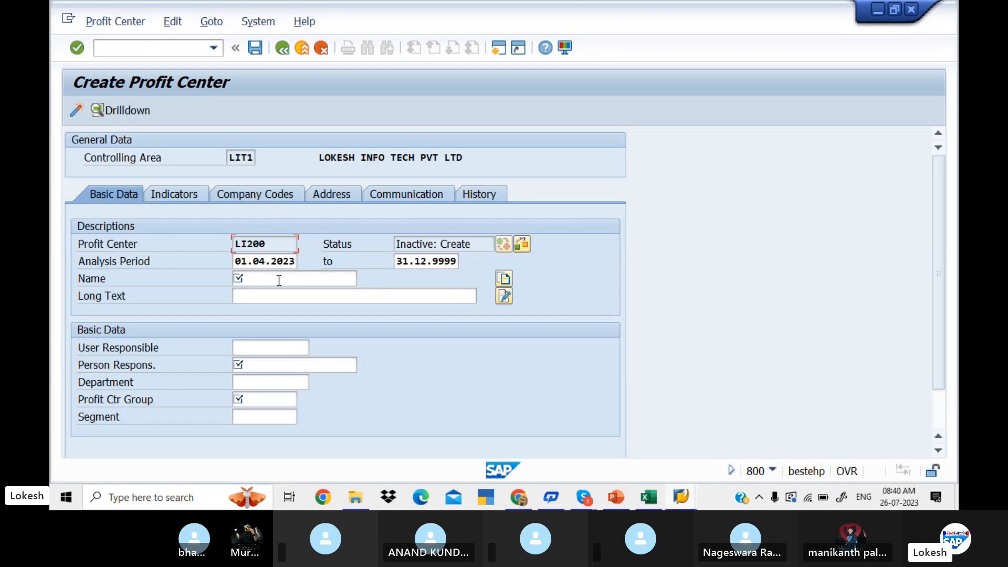
Enter AMEER PET PC as both the name and long text of profit center LI200.
left_click(279, 281)
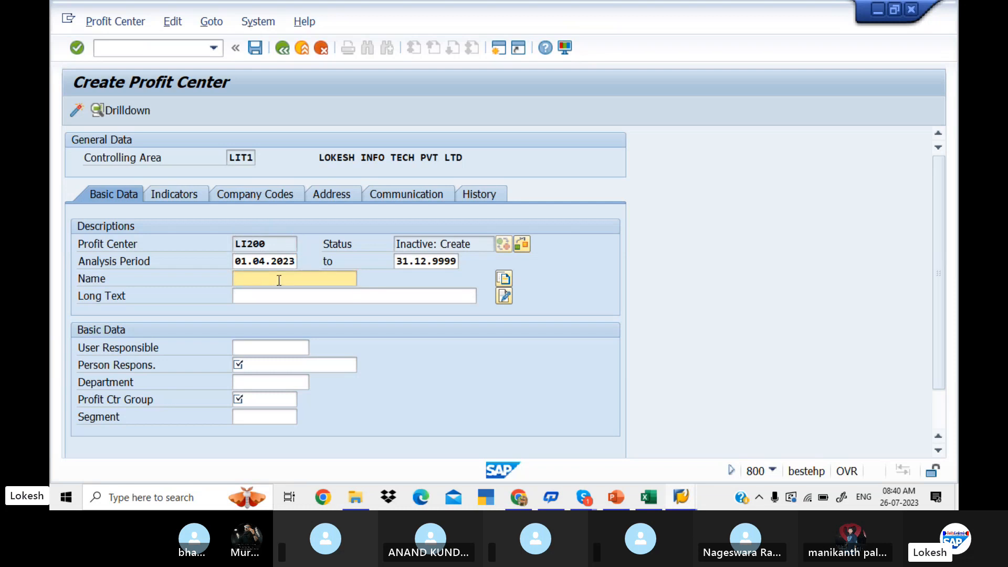
type("AMEER")
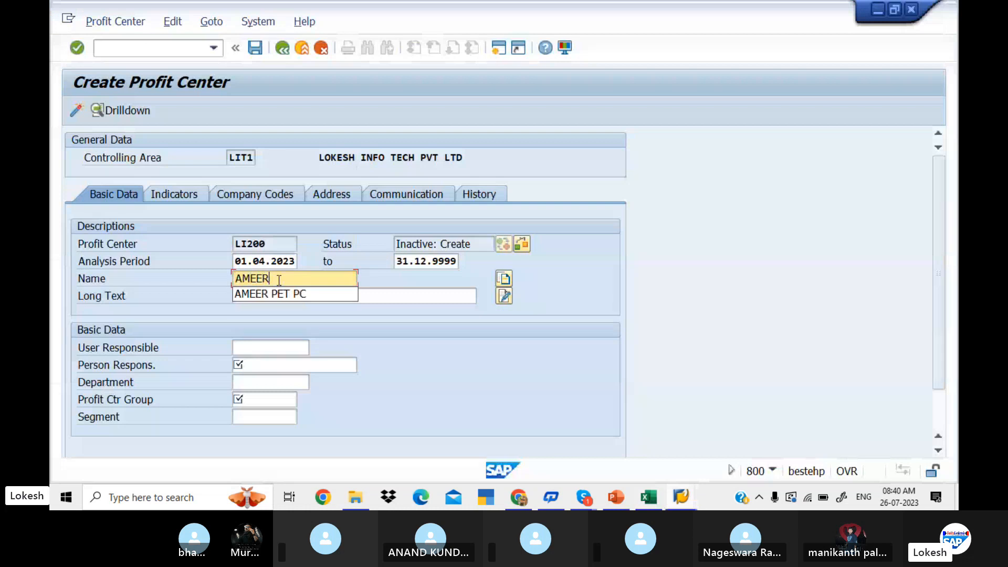
left_click(305, 295)
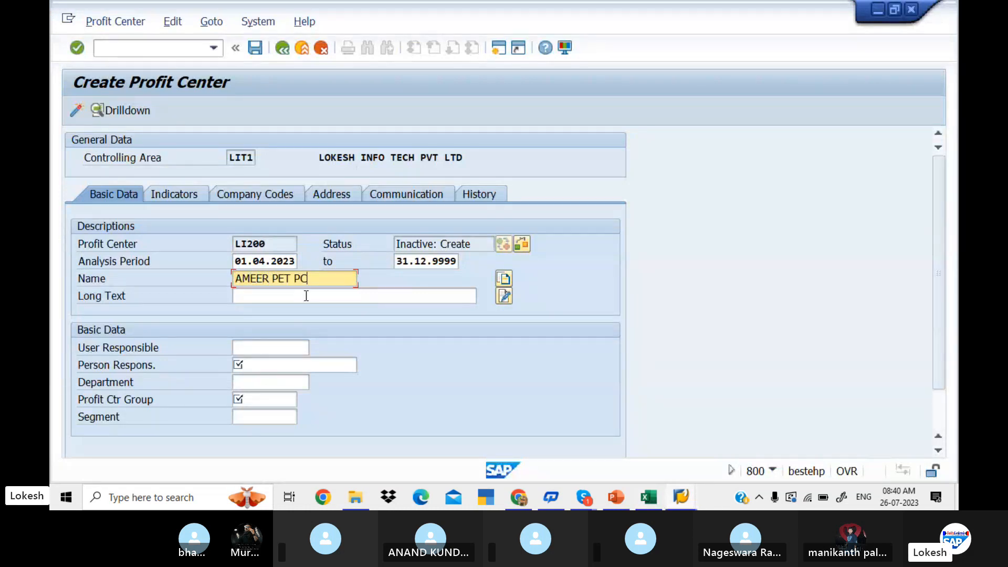
left_click_drag(313, 277, 221, 267)
key("ctrl+c")
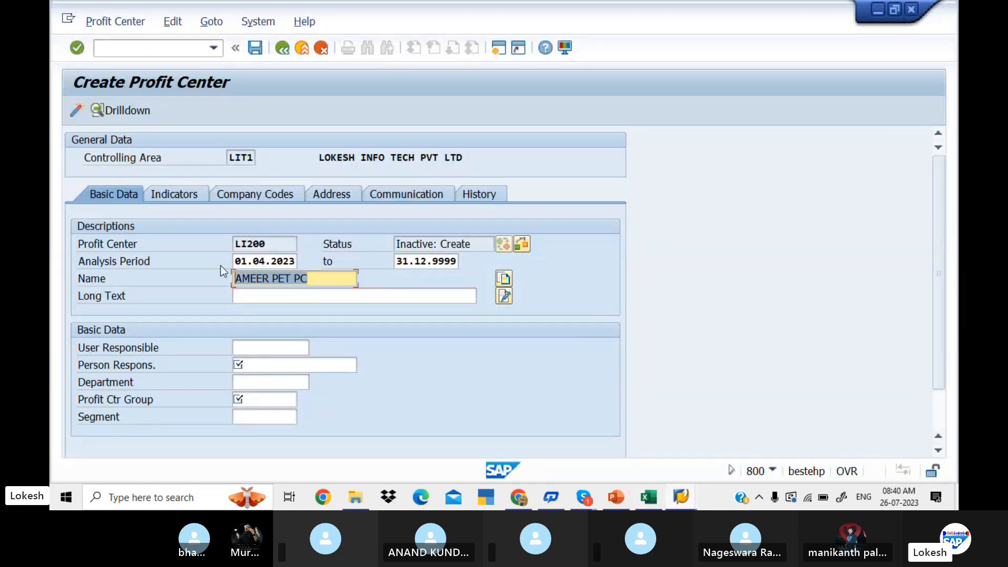
left_click(293, 296)
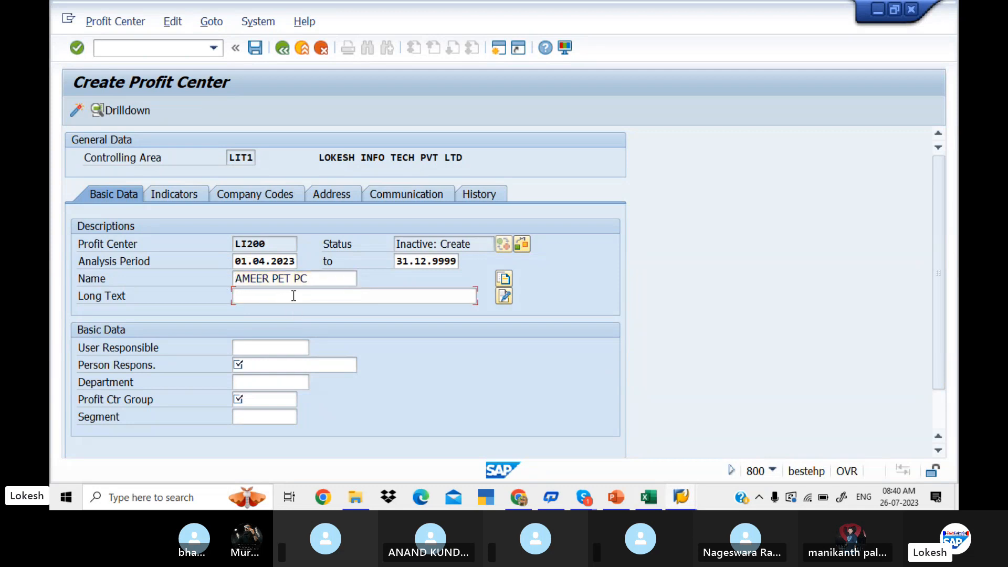
key("ctrl+v")
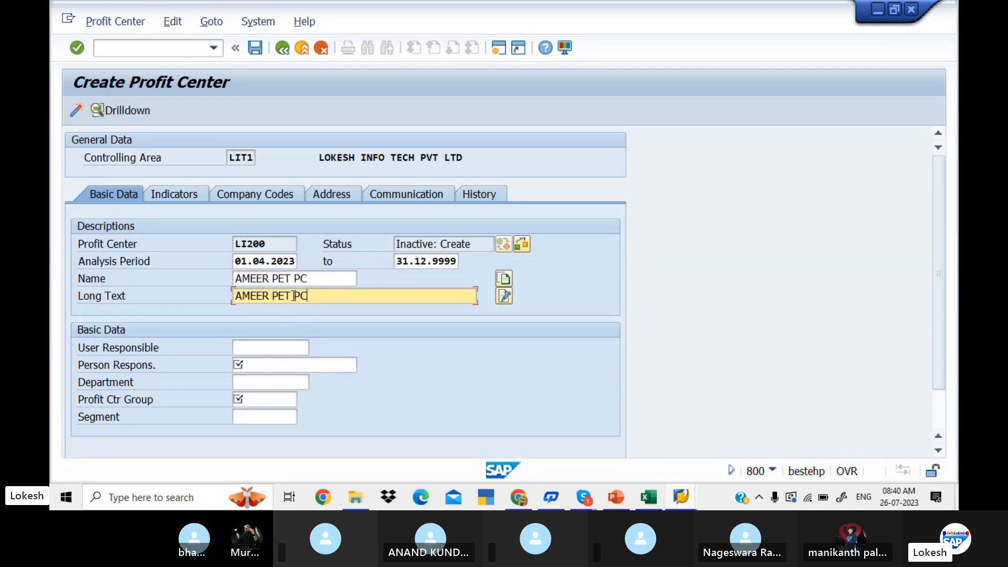
Fill in the responsible person's name and set the department to FINANCE for profit center LI200.
left_click(269, 365)
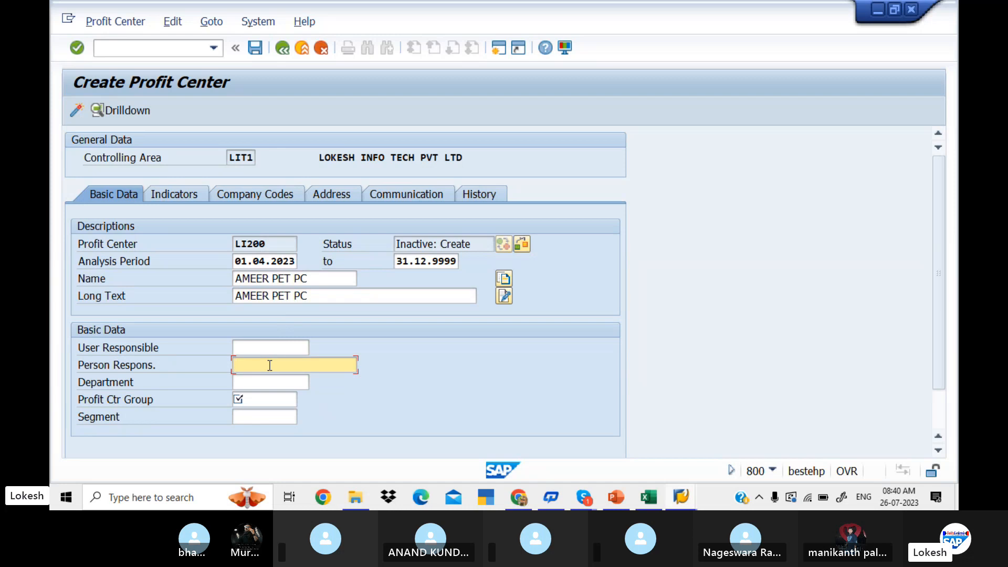
left_click(269, 365)
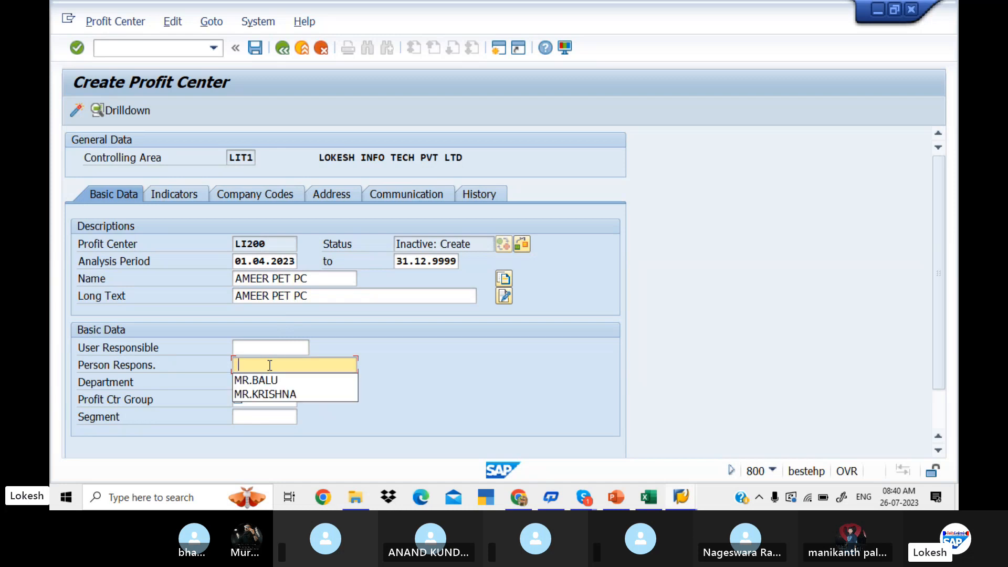
left_click(273, 391)
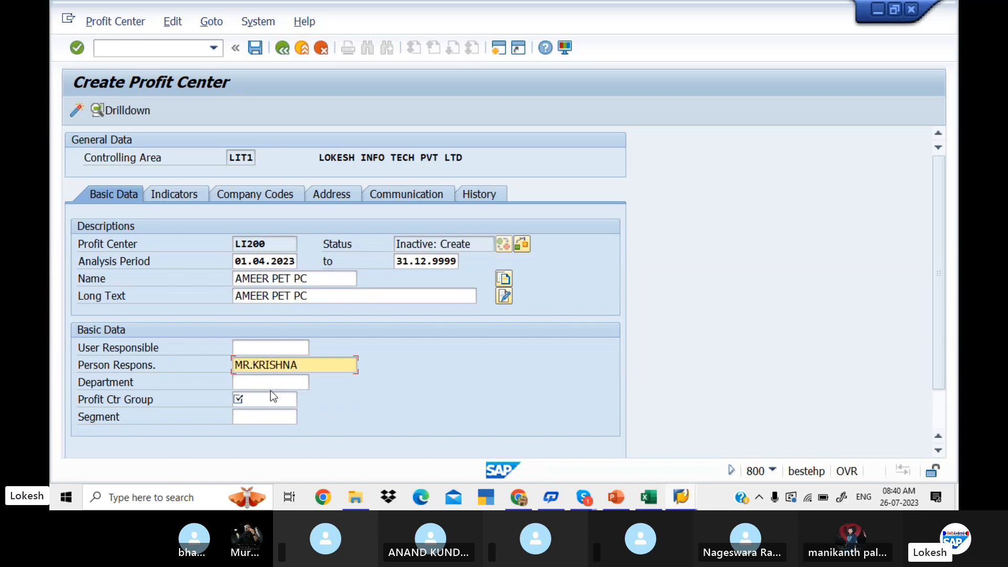
left_click(269, 384)
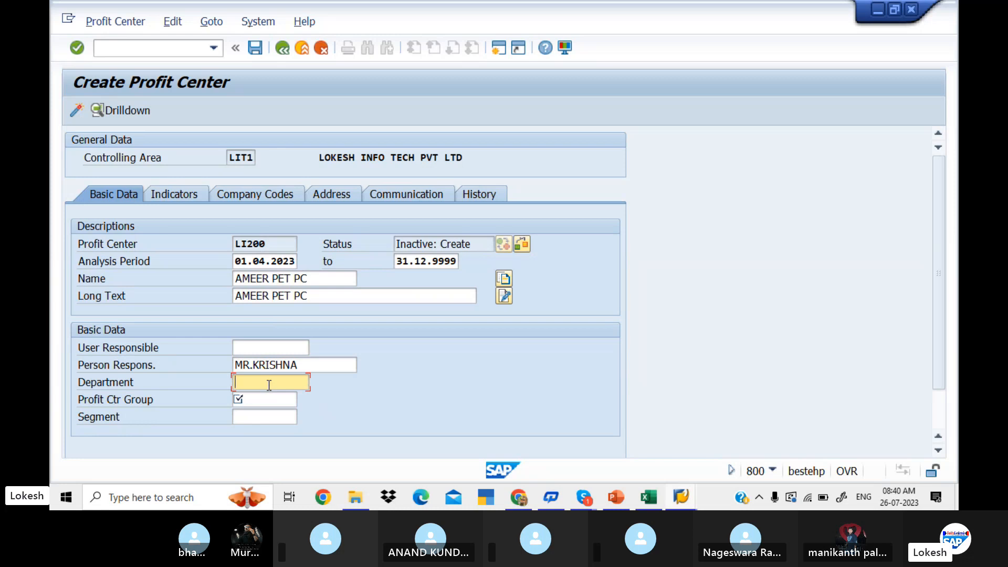
type("F")
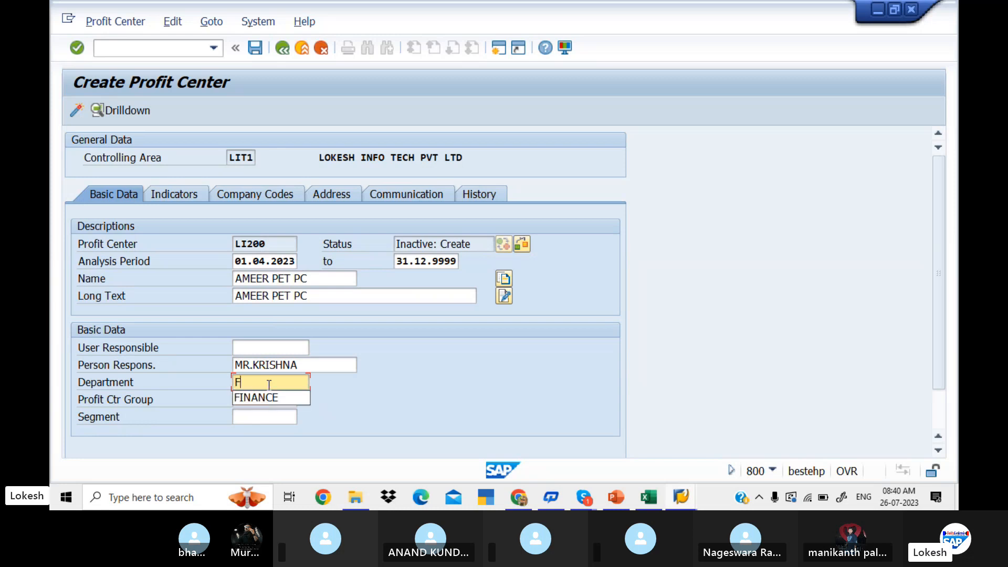
left_click(266, 400)
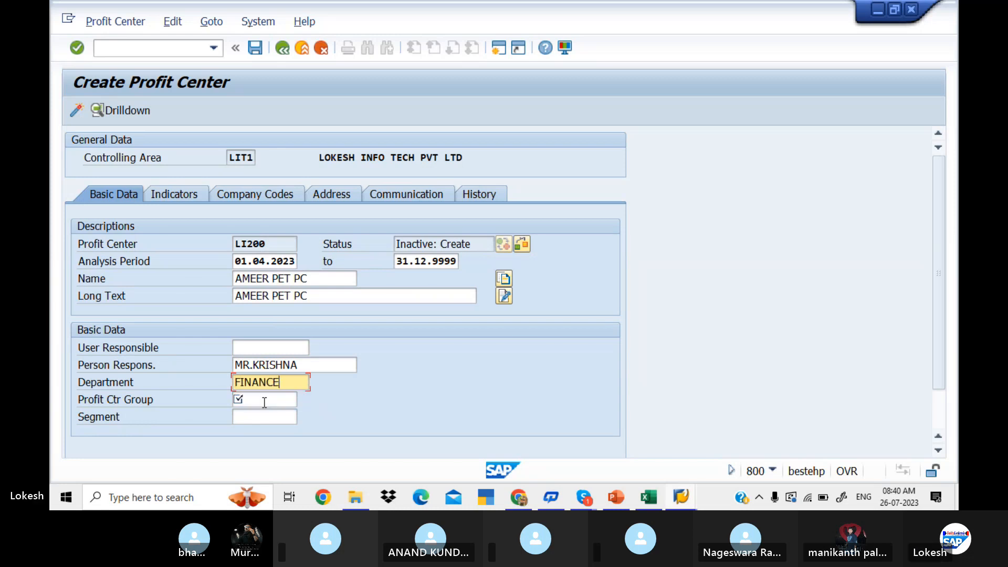
Assign profit center LI200 to the profit center group LIT1_HYD.
left_click(261, 402)
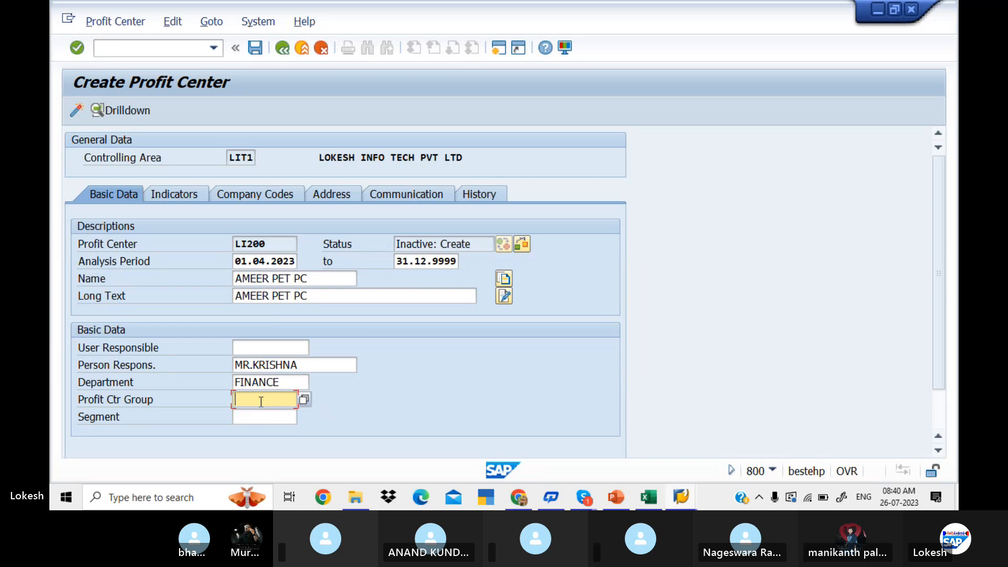
left_click(304, 401)
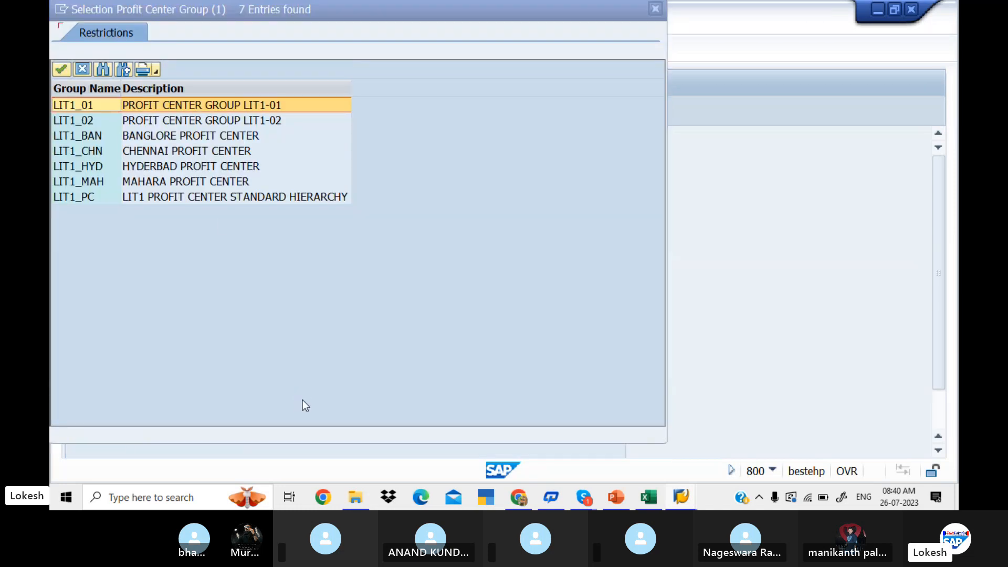
left_click(210, 167)
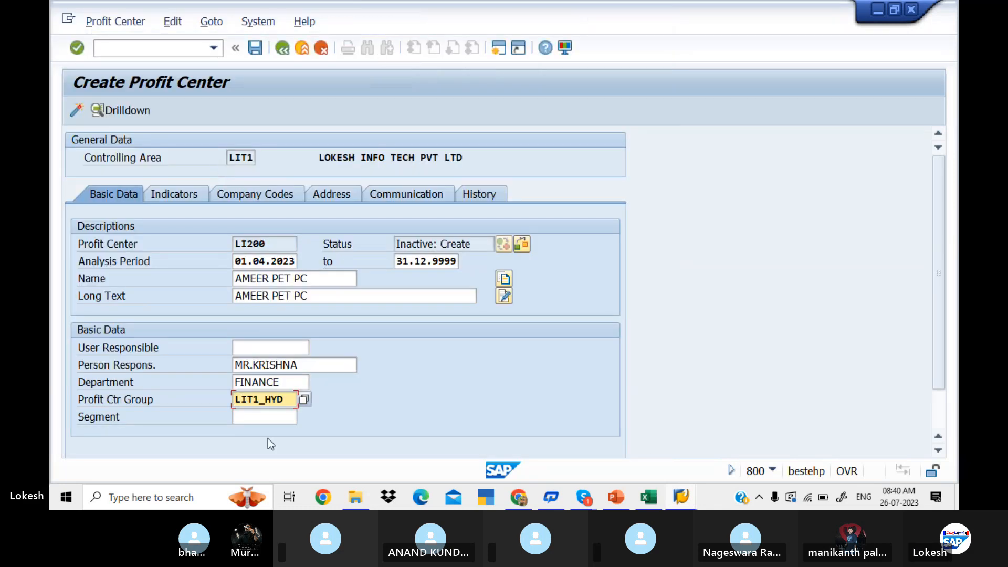
Assign segment 1234 (SALARIES) to profit center LI200 and activate the profit center.
left_click(272, 417)
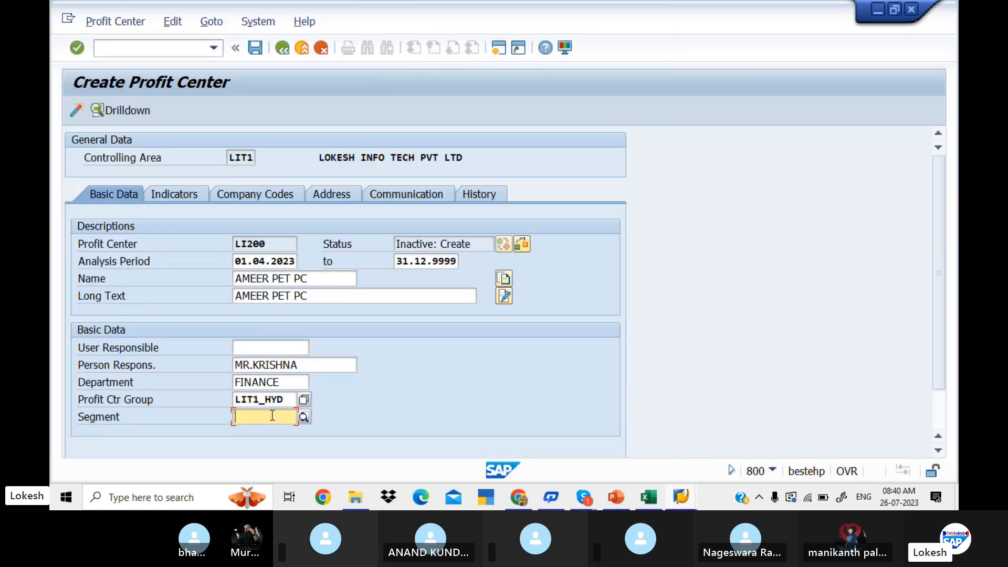
left_click(304, 418)
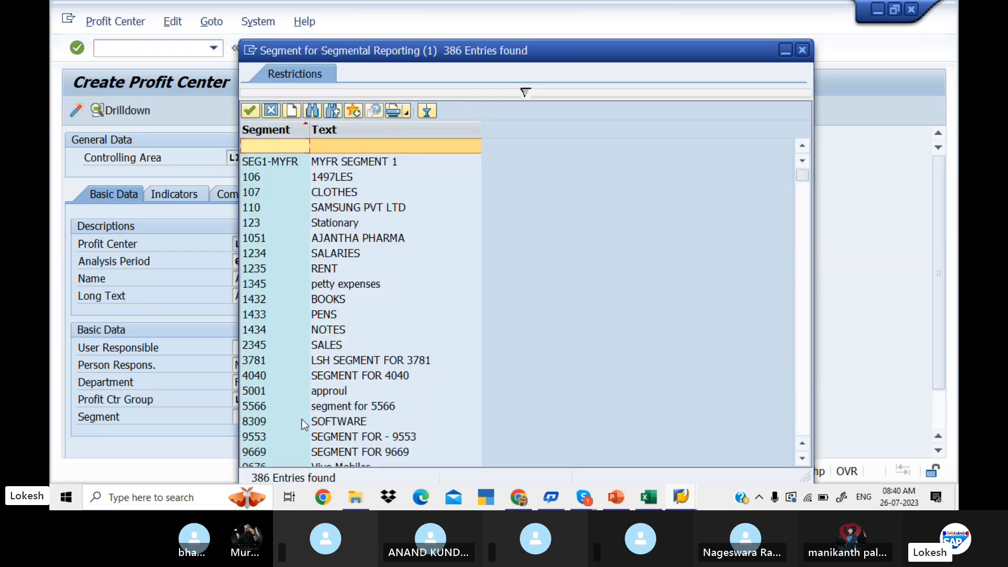
left_click(333, 252)
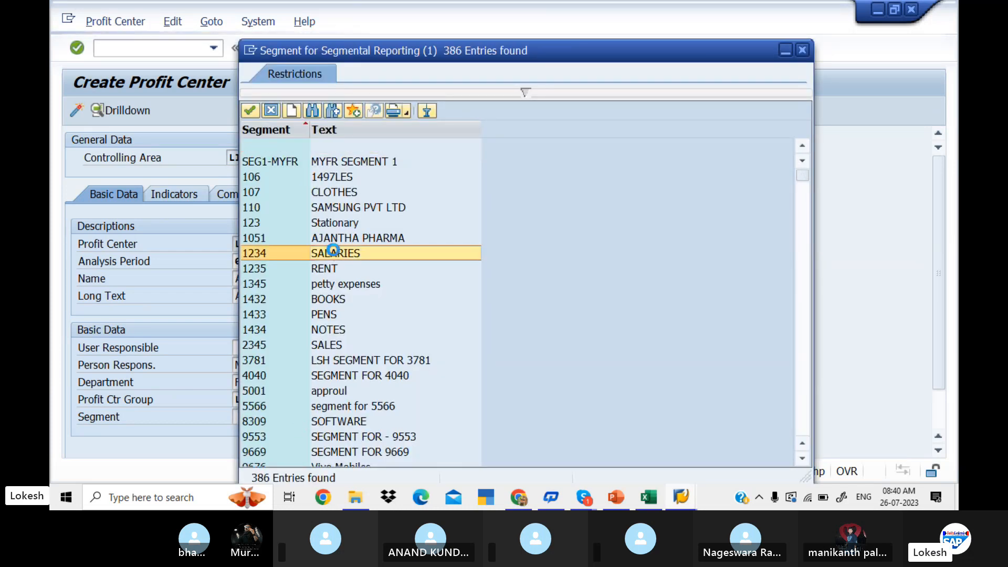
double_click(333, 250)
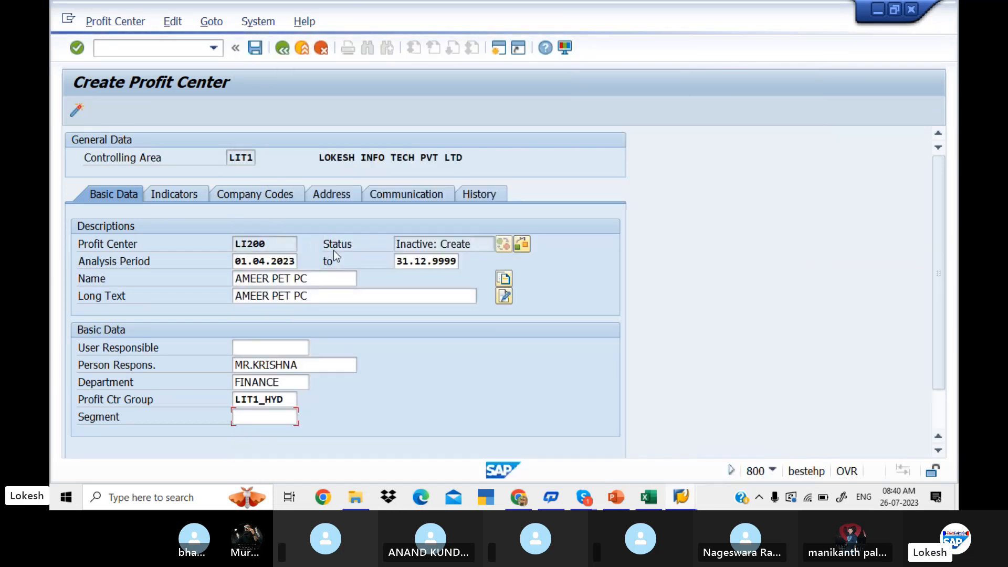
left_click(78, 111)
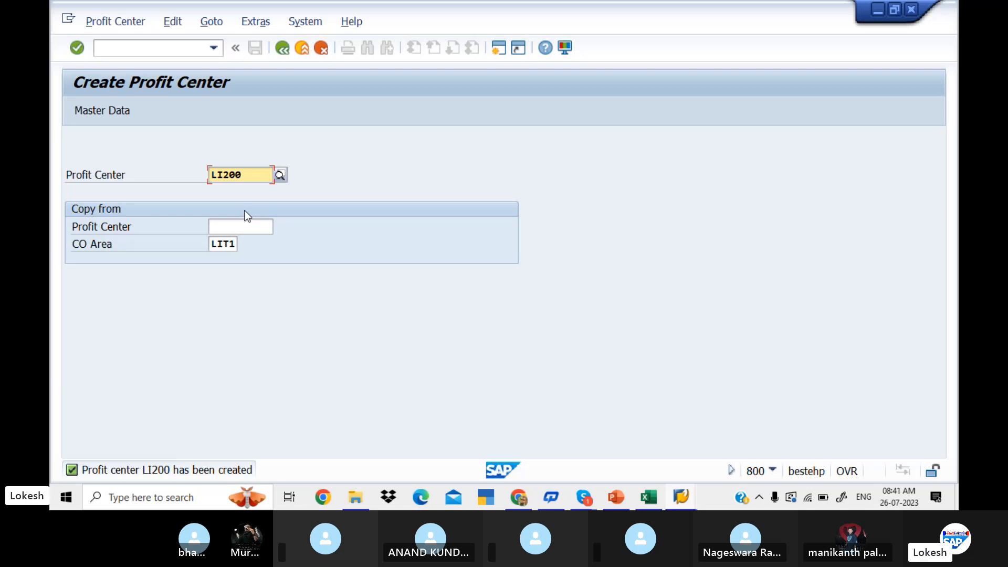
Switch to the Excel worksheet and list the areas MARTHHALI and RK NAGAR in cells I21 and I22.
key("alt+Tab")
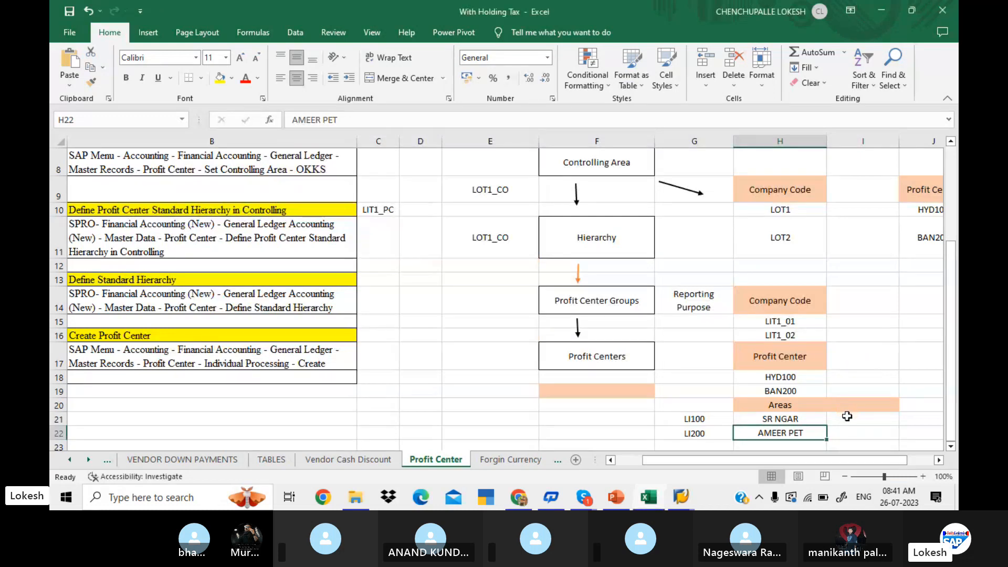
left_click(847, 416)
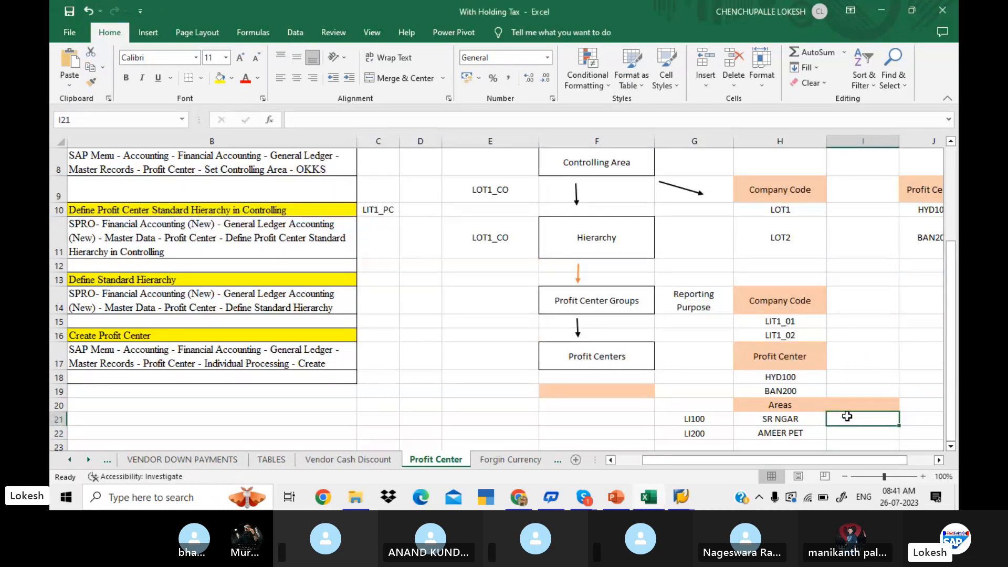
type("MARTH")
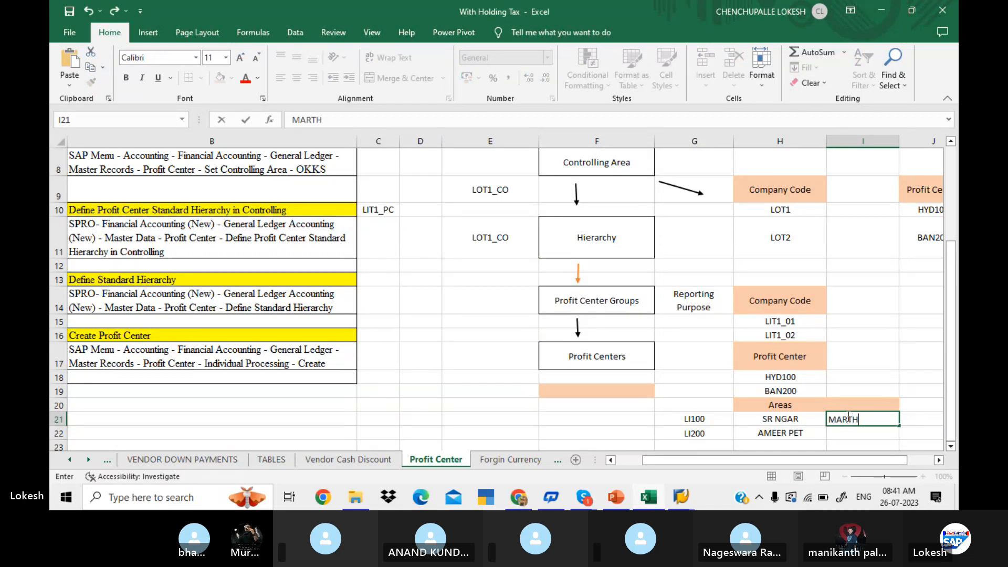
type("HALI")
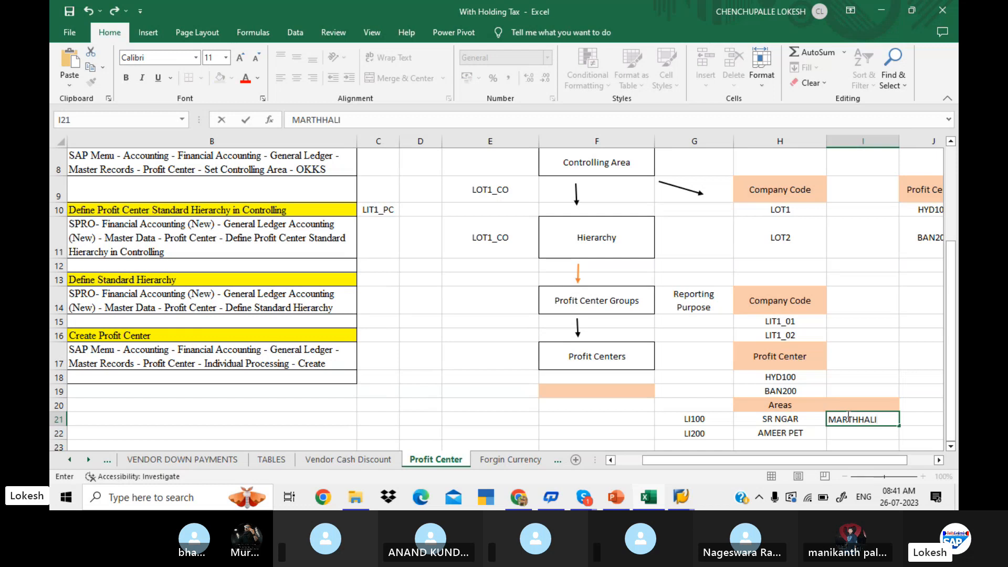
key("Return")
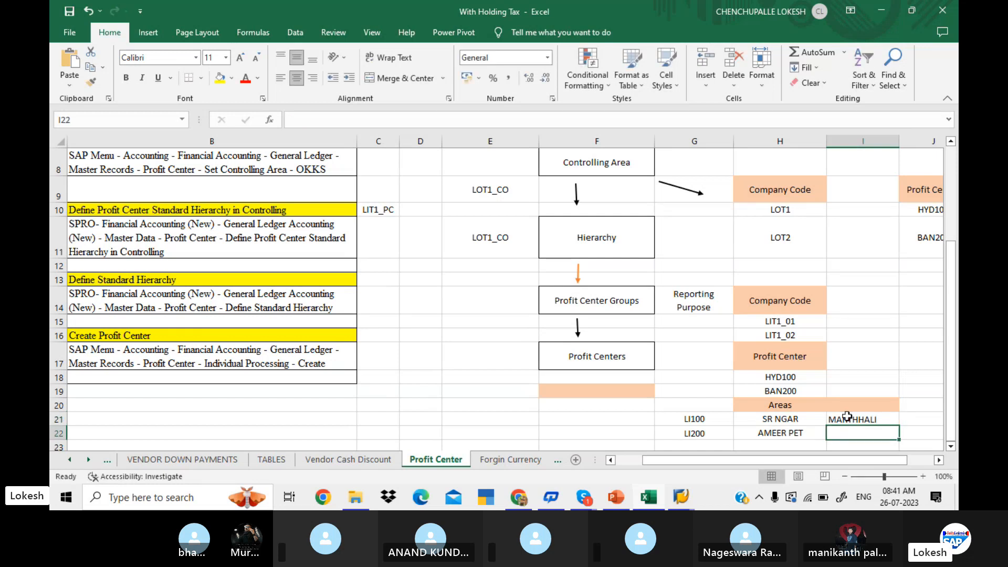
type("RK NAGA")
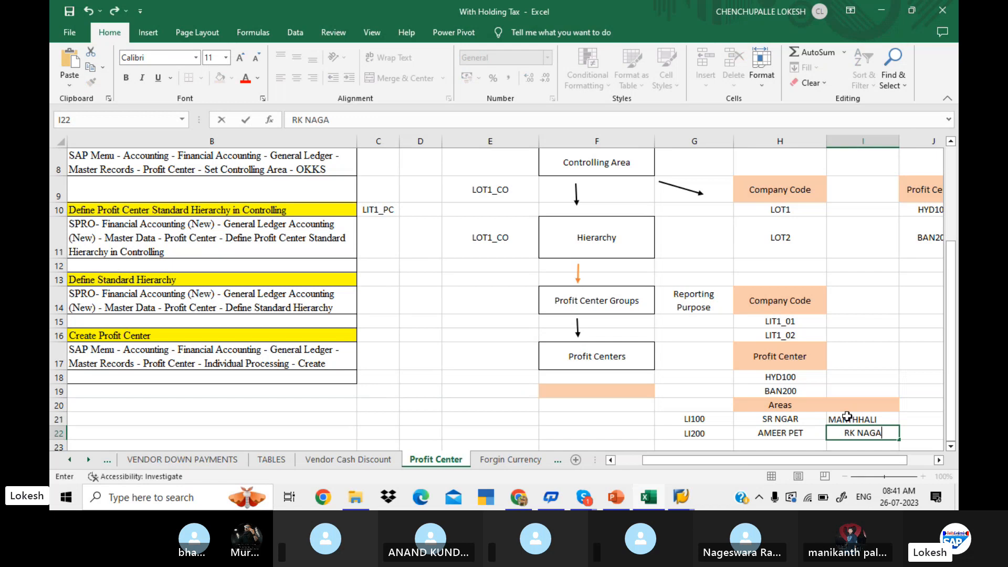
type("R")
left_click(866, 400)
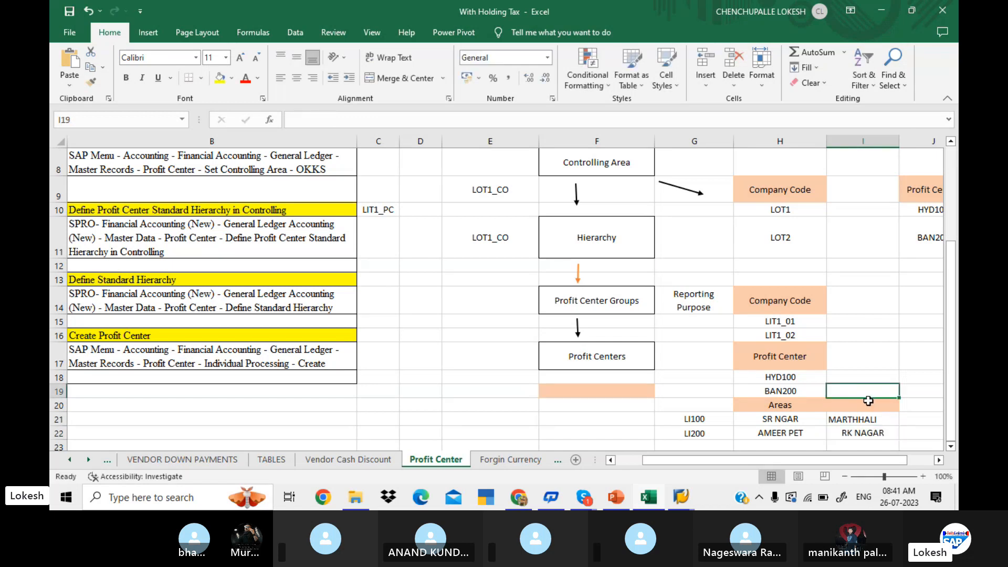
Copy the area name MARTHHALI, return to SAP and start creating profit center LI300 in CO area LIT1.
left_click(864, 420)
key("ctrl+c")
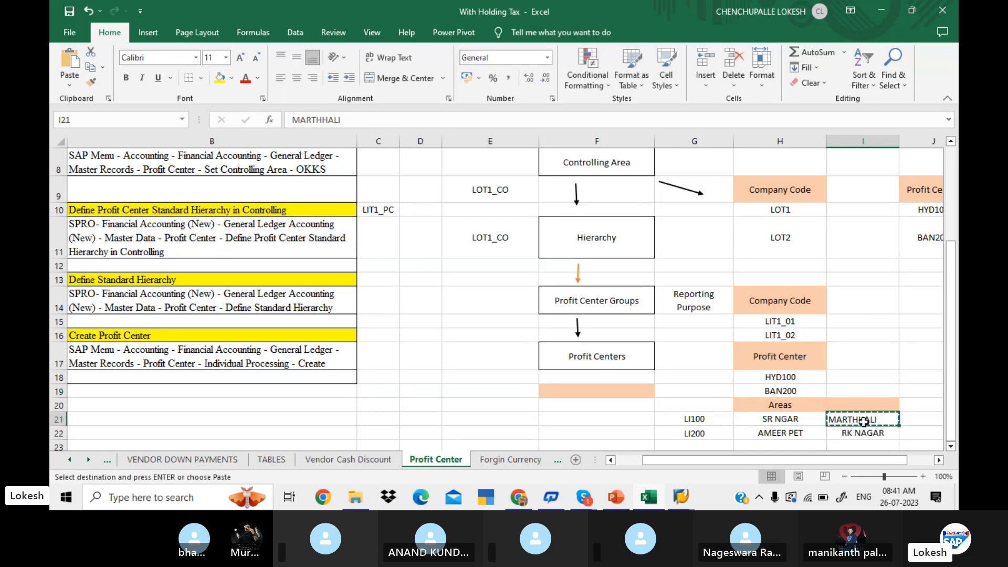
mouse_move(683, 494)
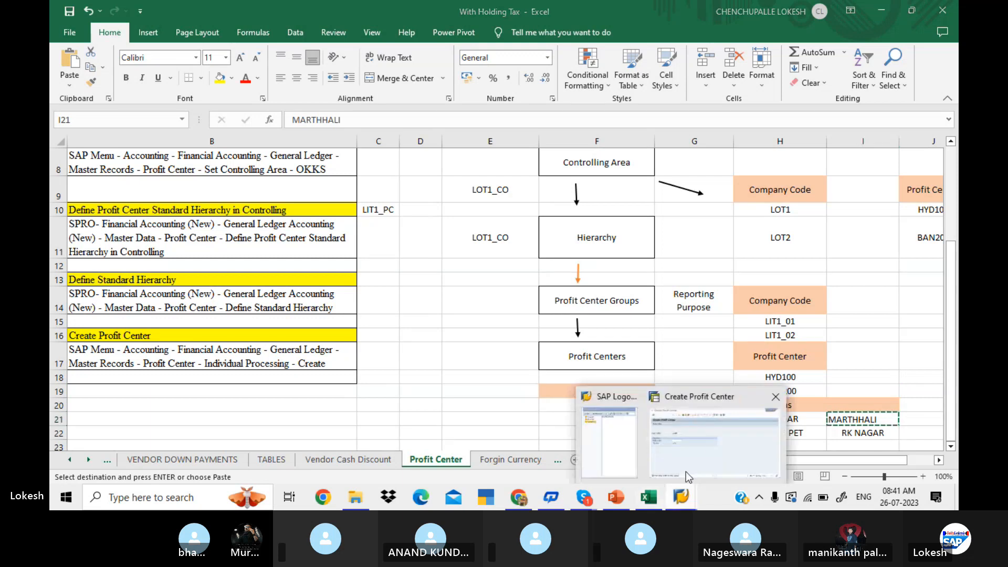
left_click(696, 443)
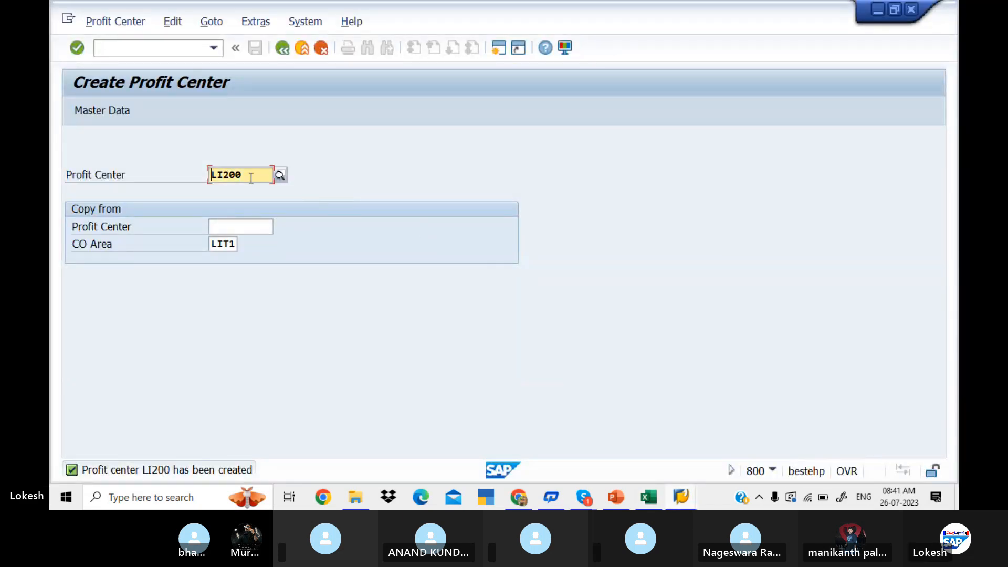
key("BackSpace")
key("BackSpace")
key("BackSpace")
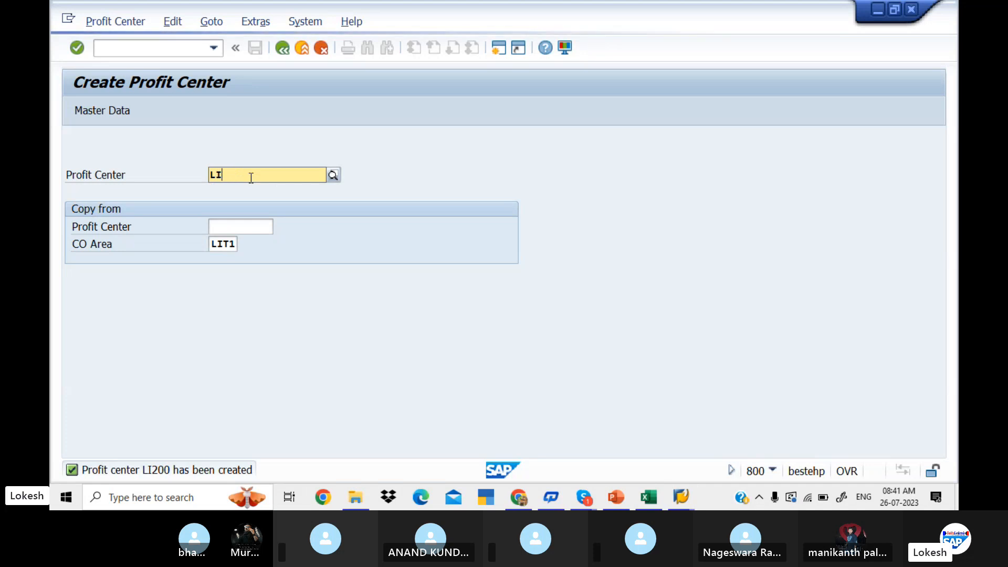
type("300")
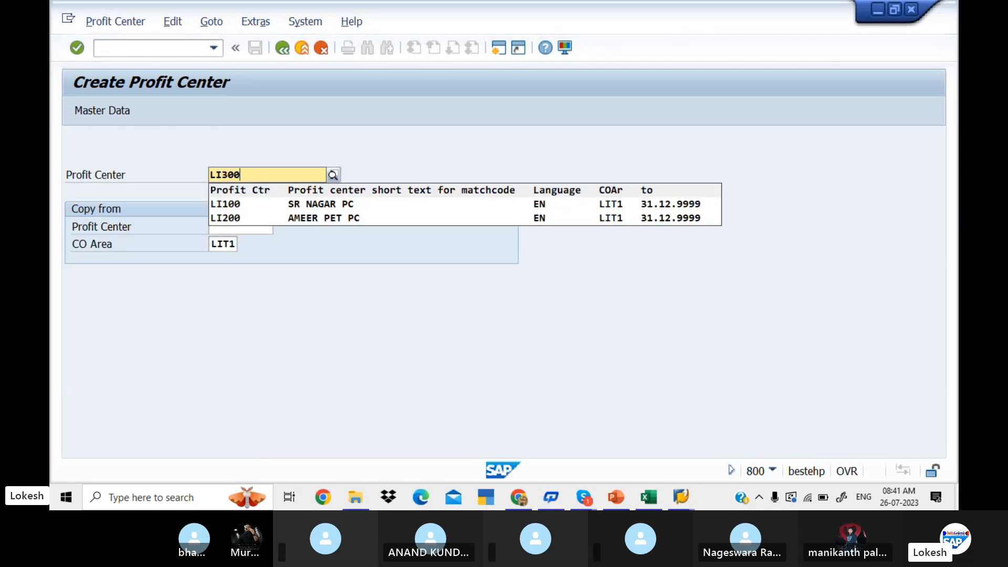
key("Return")
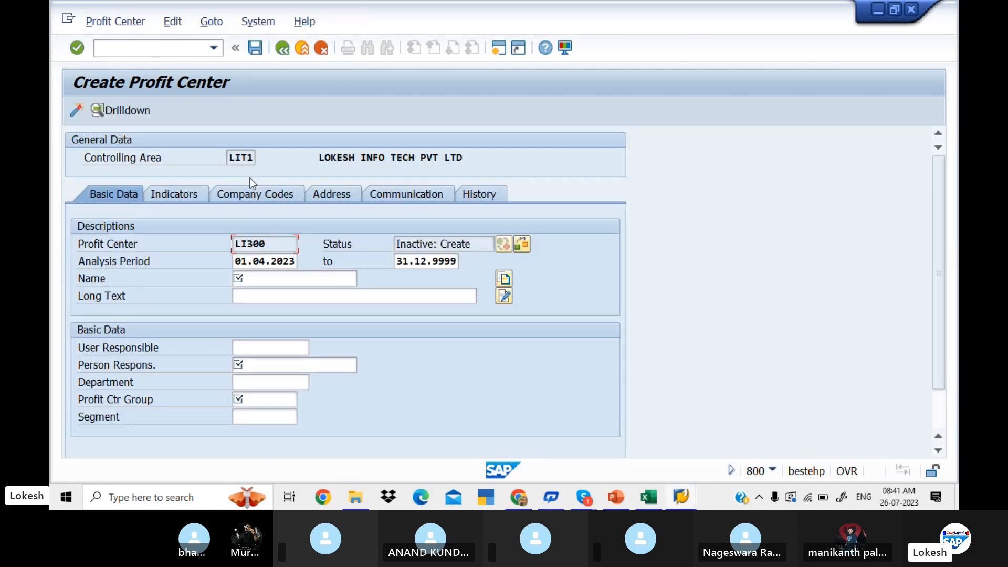
Enter MARTHHALI PC as both the name and long text of profit center LI300.
left_click(280, 284)
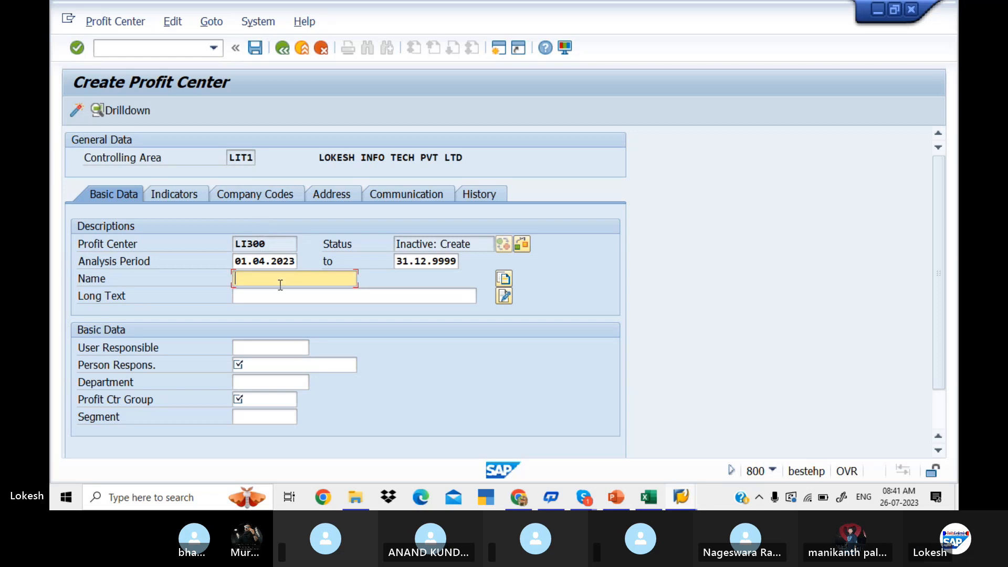
type("MARTHHALI PC")
left_click(284, 296)
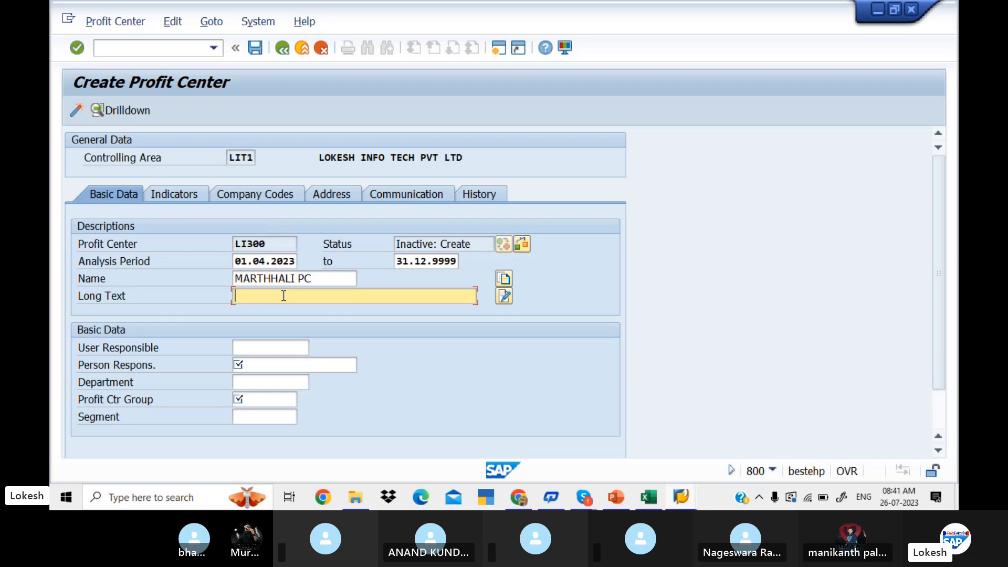
type("MARTHHALI PC")
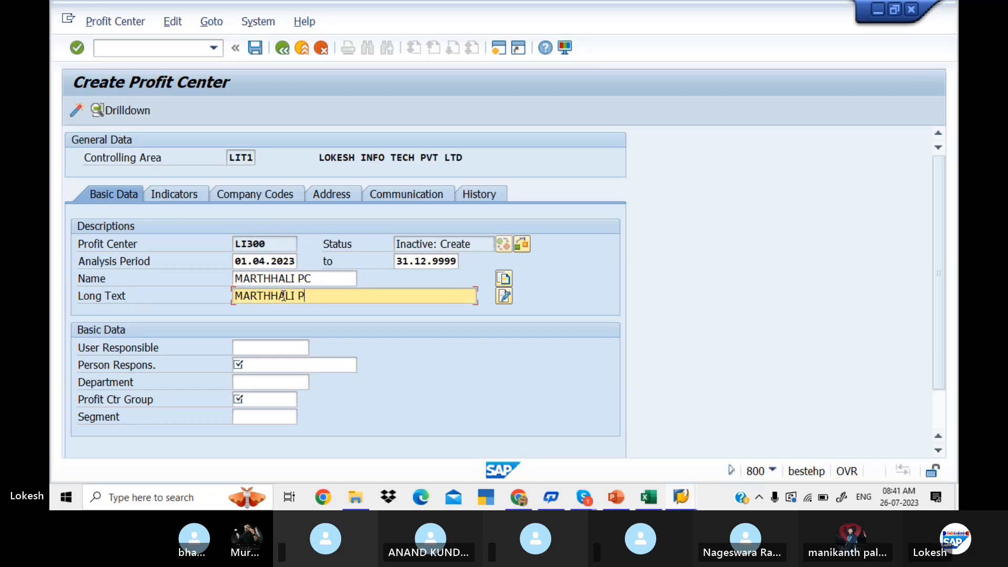
Fill in the responsible person's name and set the department to MHR for profit center LI300.
left_click(277, 366)
type("MR")
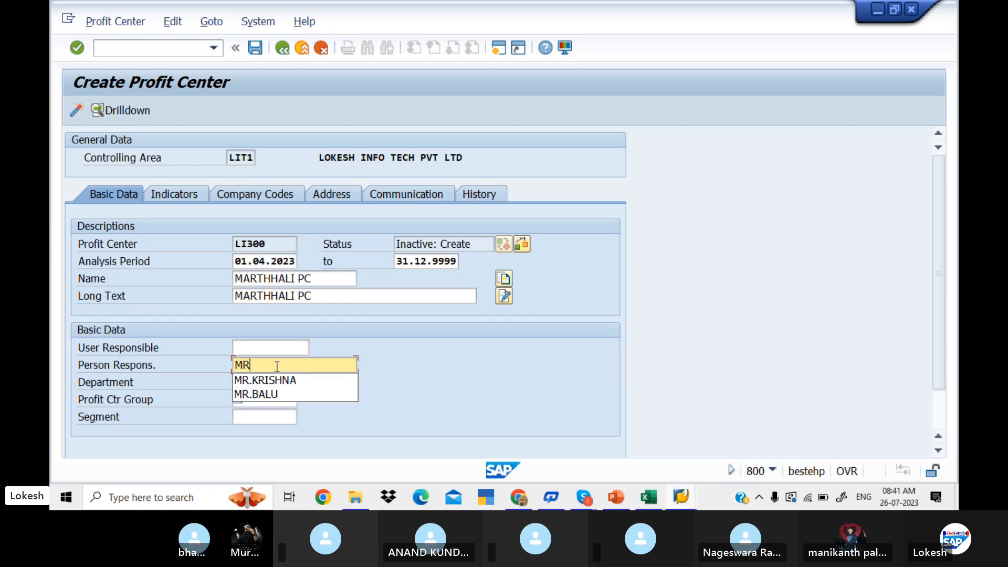
type(".")
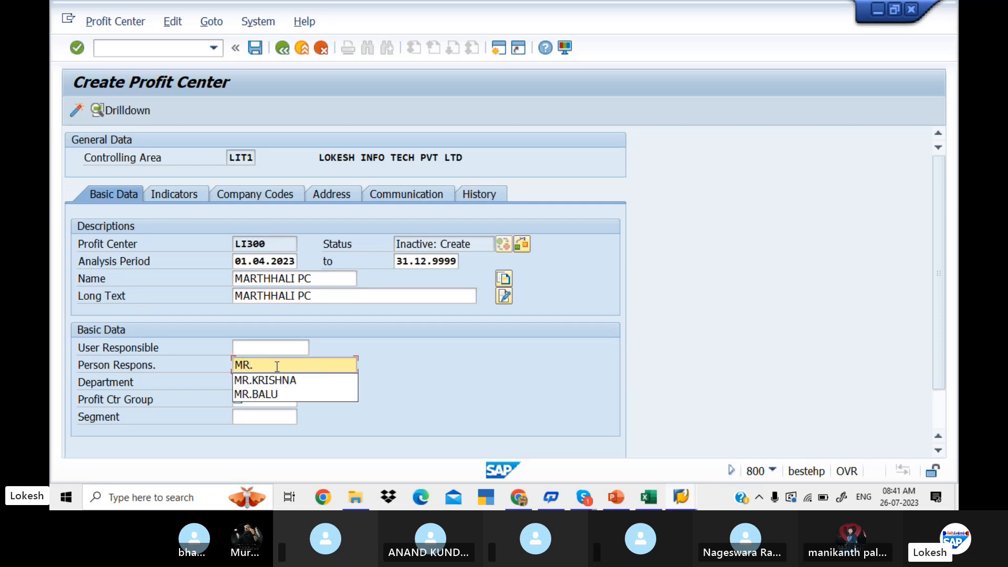
type("NARESH")
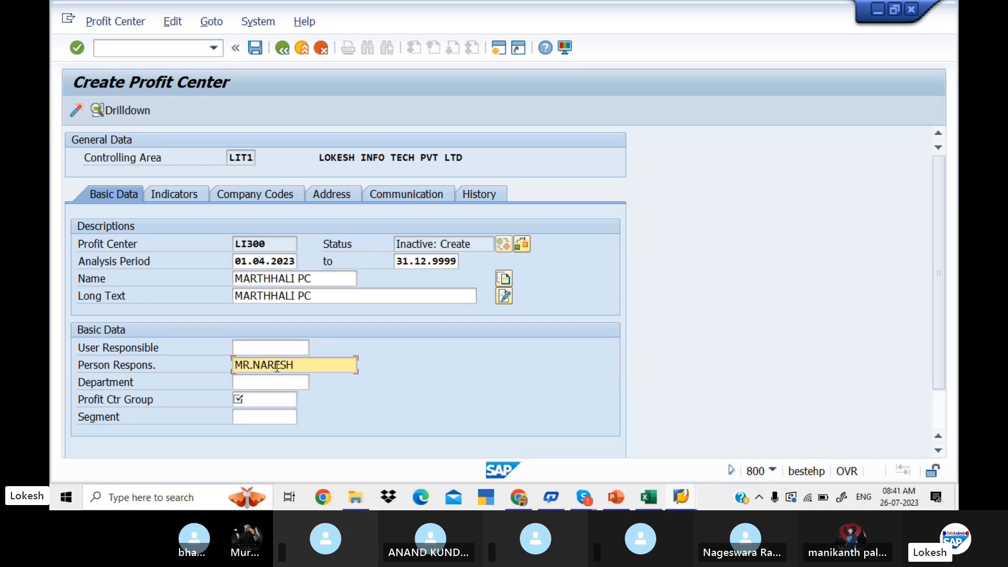
left_click(266, 383)
type("MA")
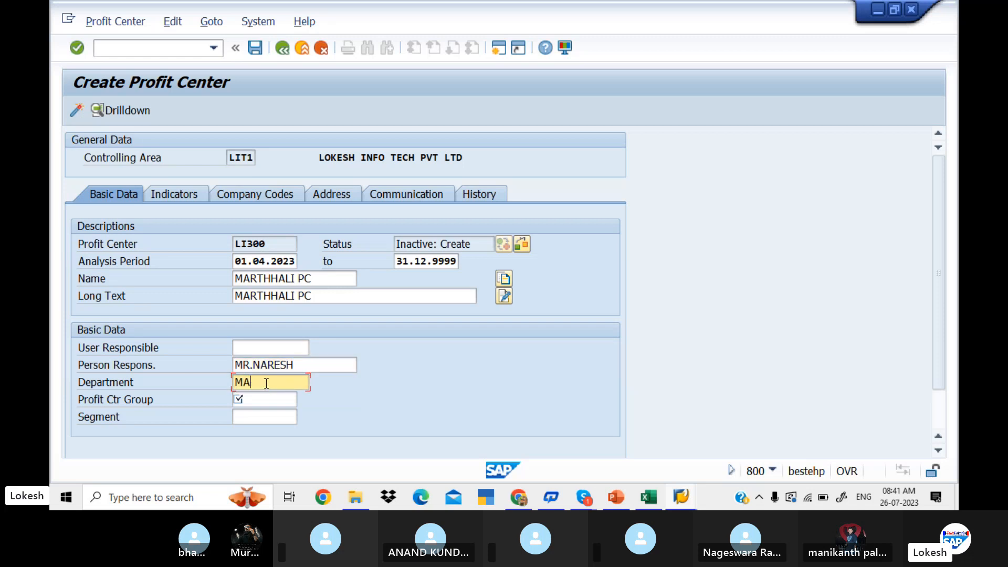
key("BackSpace")
type("HR")
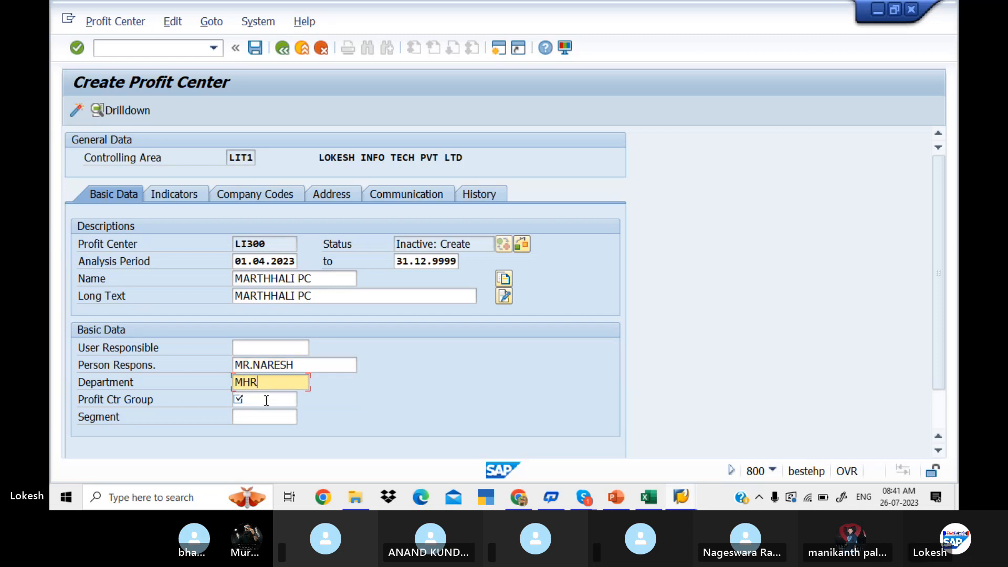
Assign profit center LI300 to the profit center group LIT1_BAN (BANGLORE PROFIT CENTER).
left_click(266, 400)
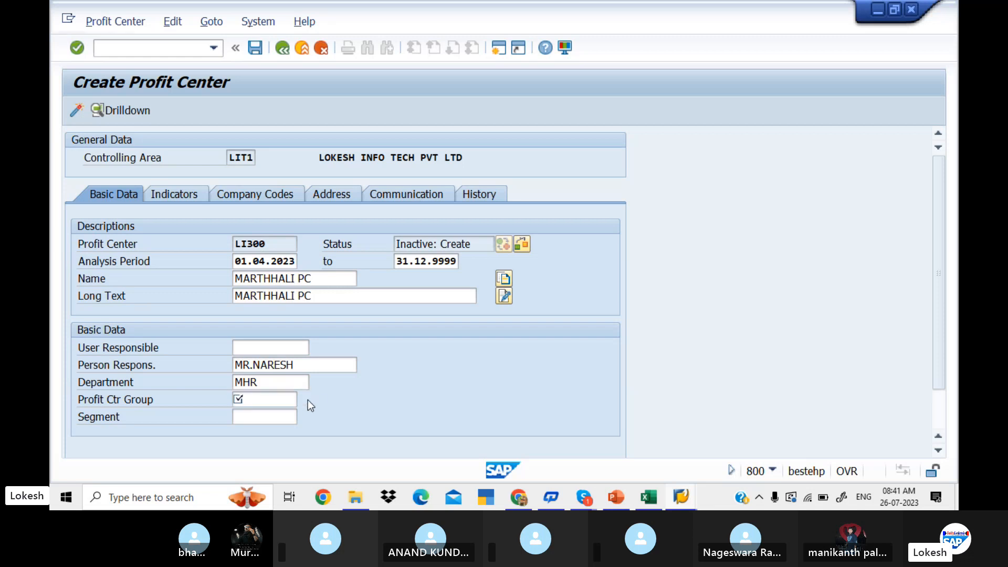
left_click(304, 400)
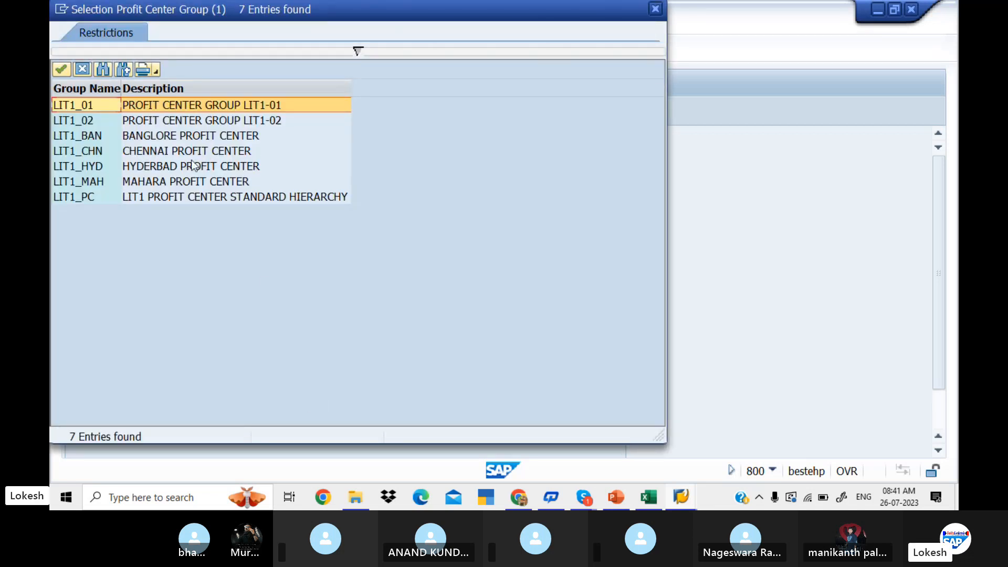
left_click(166, 137)
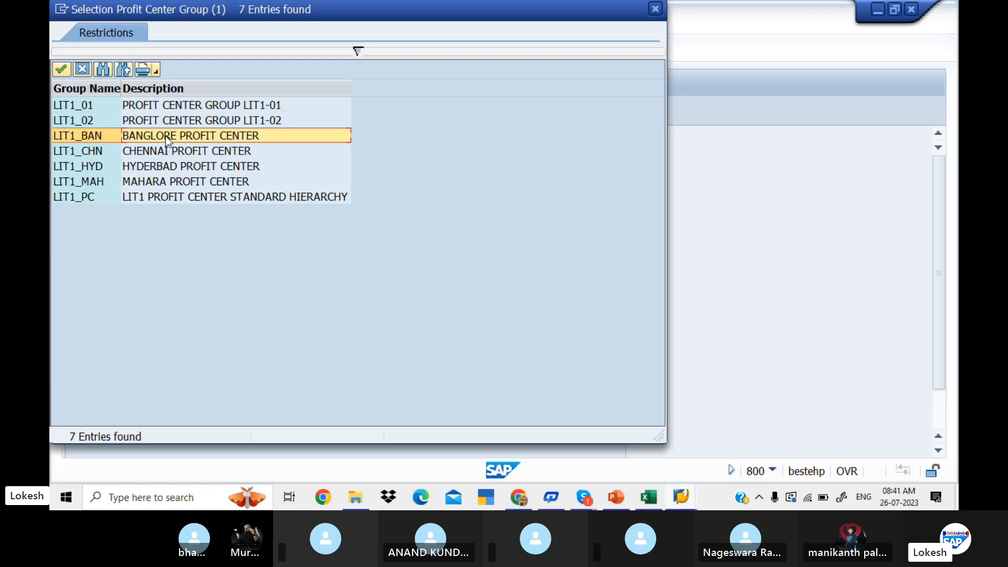
double_click(165, 137)
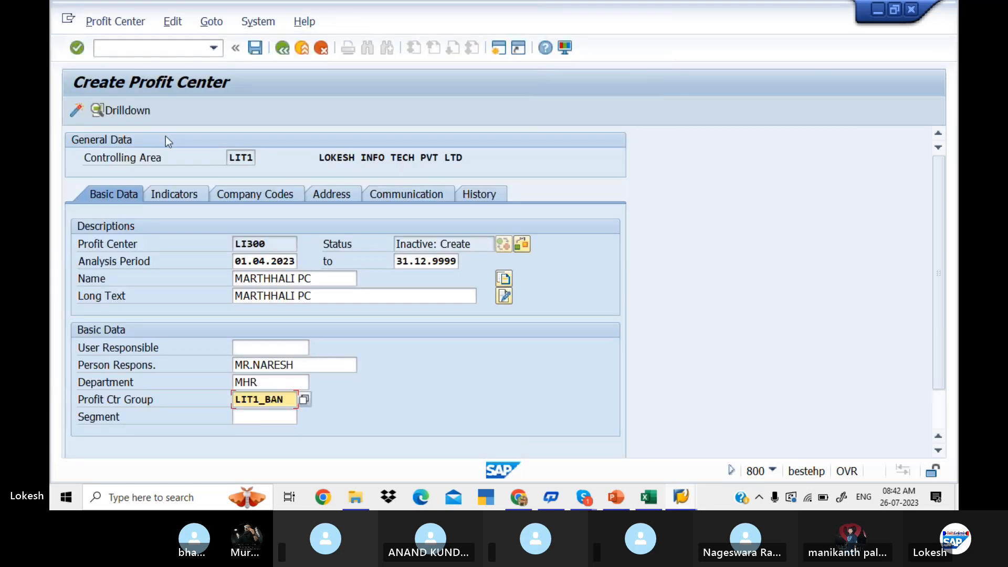
Assign segment 123 to profit center LI300 and activate the profit center.
left_click(266, 417)
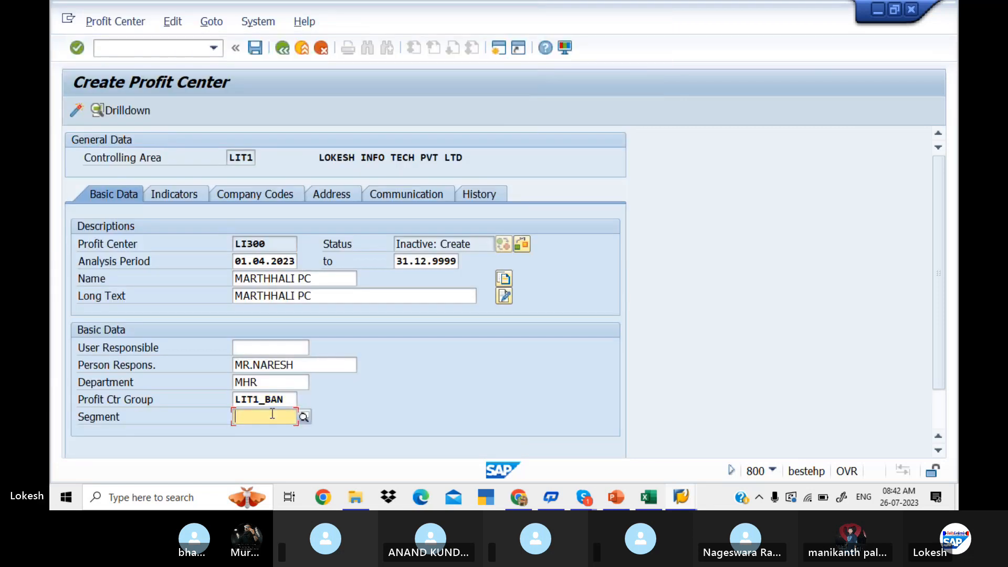
left_click(303, 418)
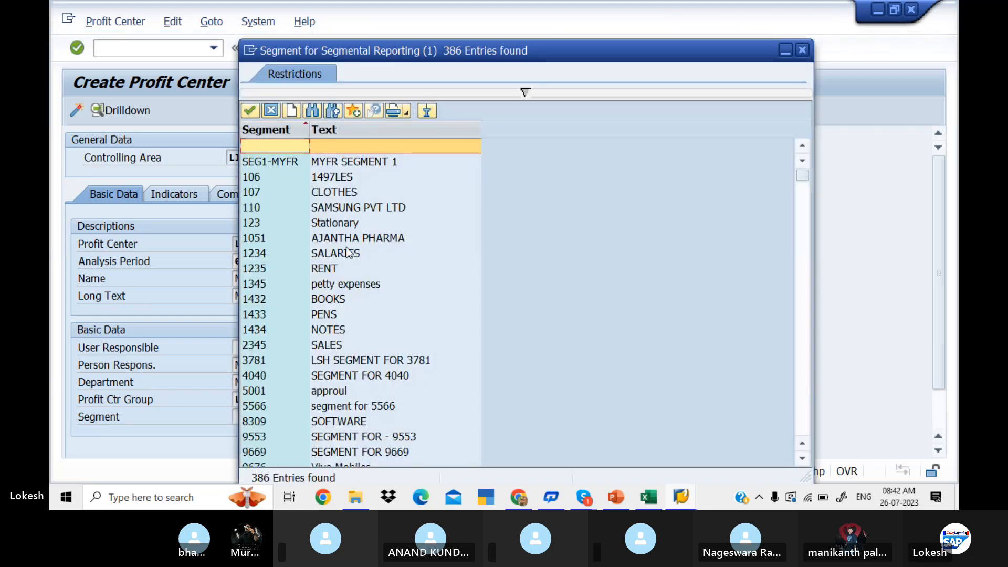
double_click(342, 222)
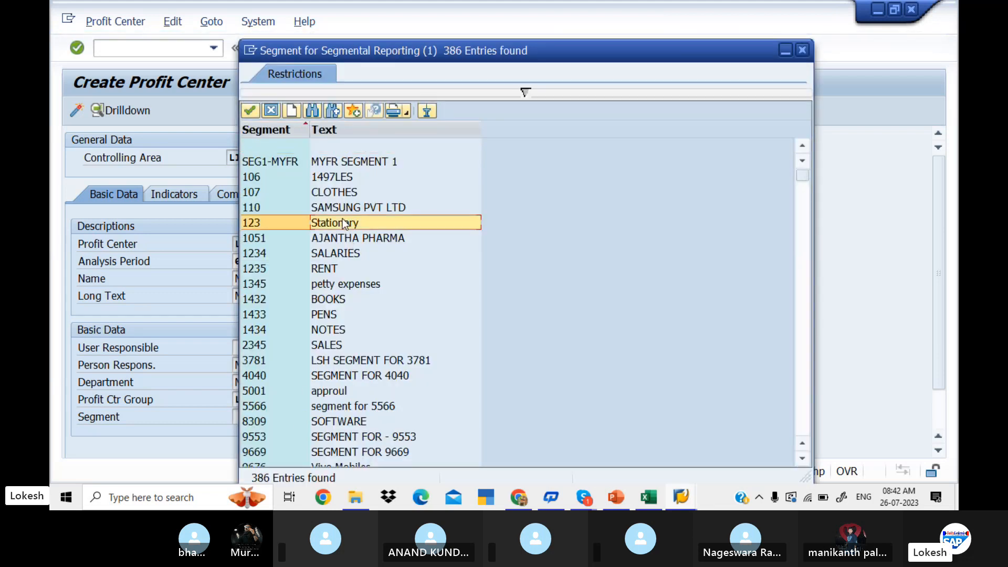
left_click(78, 109)
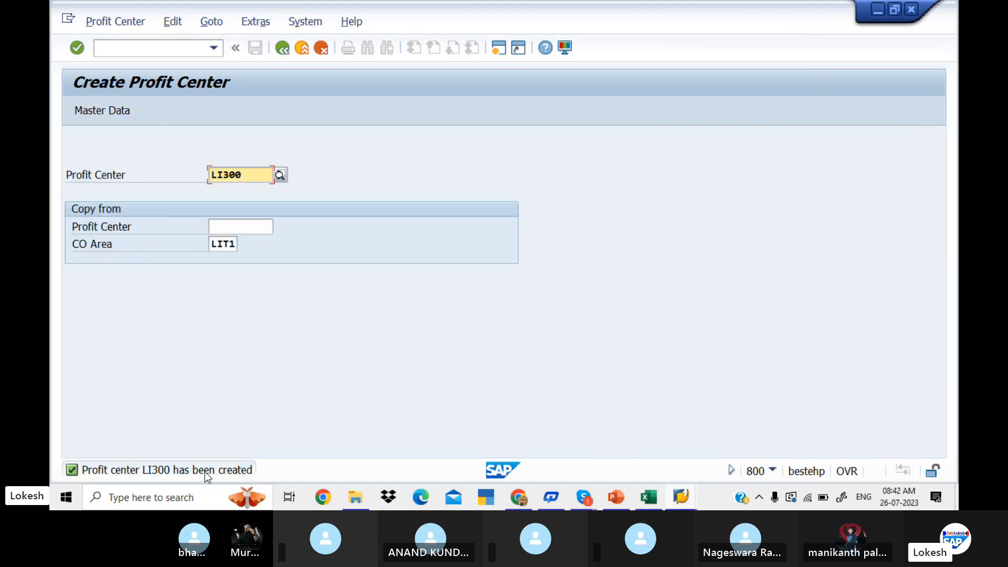
Start creating profit center LI400 in CO area LIT1.
left_click(255, 175)
key("BackSpace")
key("BackSpace")
key("BackSpace")
type("400")
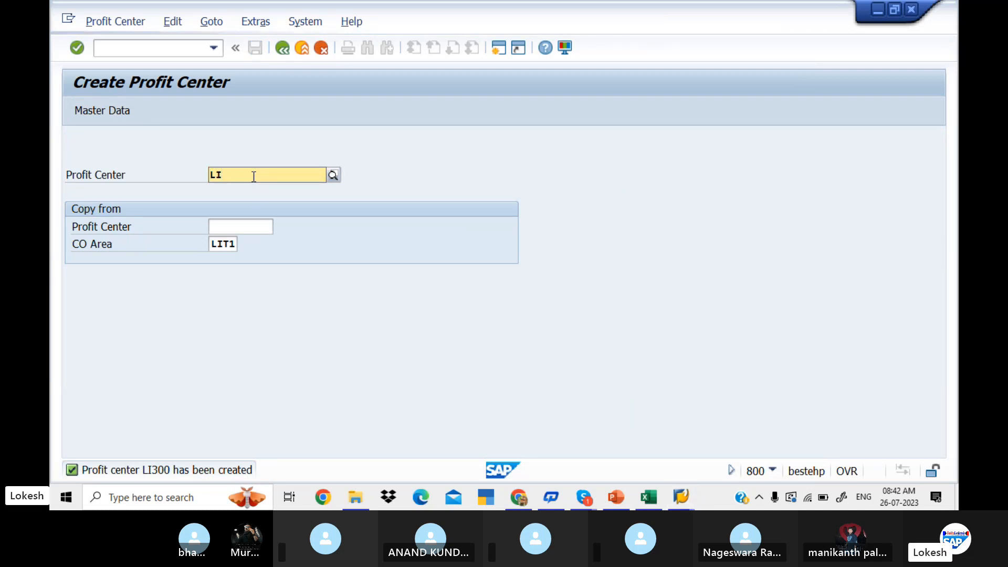
key("F4")
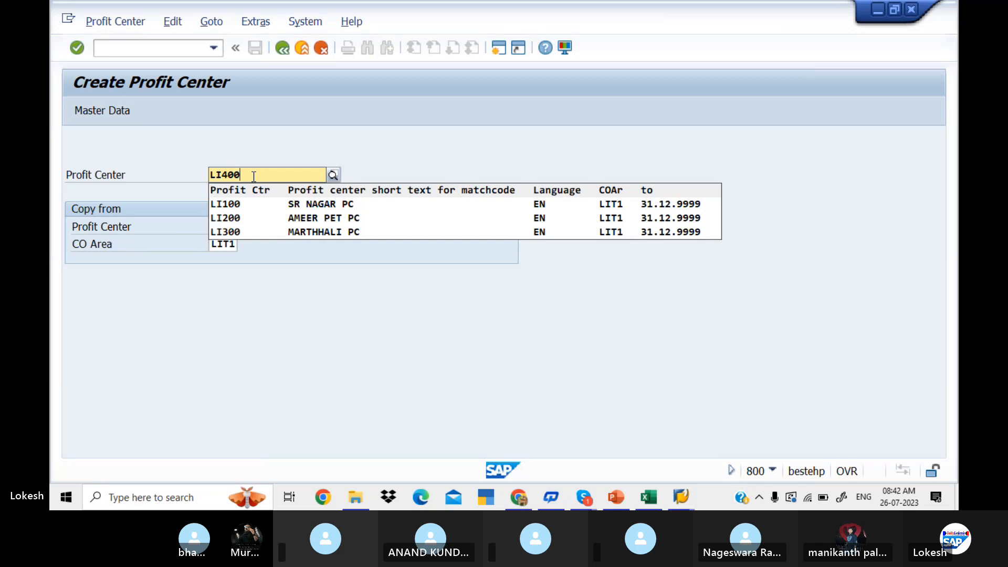
key("Return")
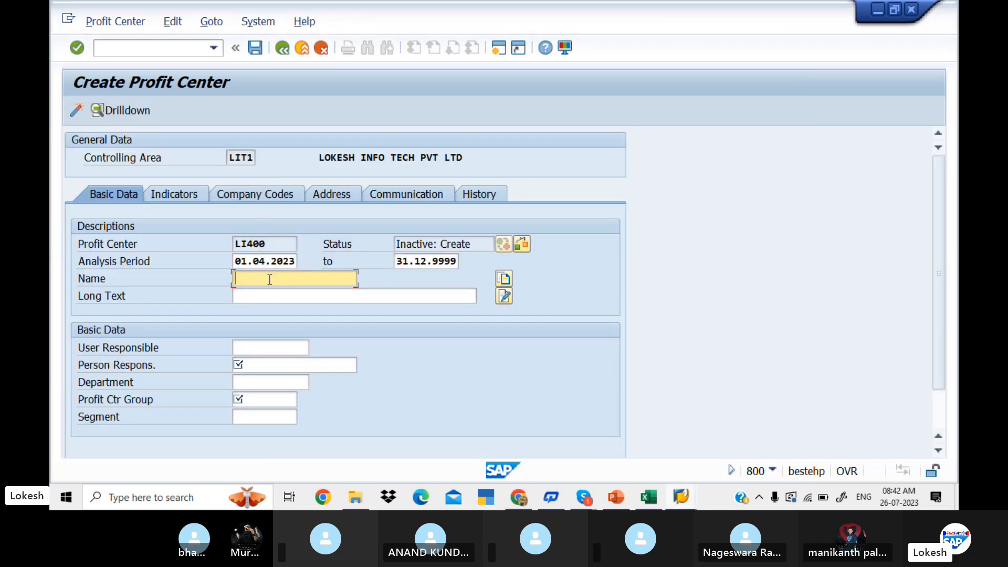
Enter RK NAGAR PC as the name of profit center LI400 and copy it into the long text.
type("RK NAAR")
key("BackSpace")
key("BackSpace")
type("GAR PC")
left_click_drag(304, 279, 226, 276)
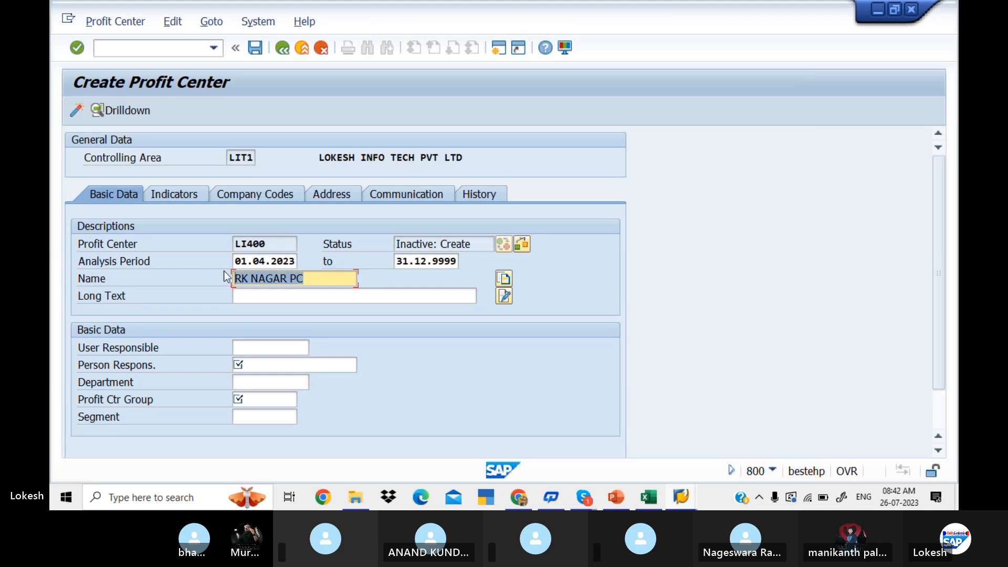
key("ctrl+c")
left_click(265, 295)
key("ctrl+v")
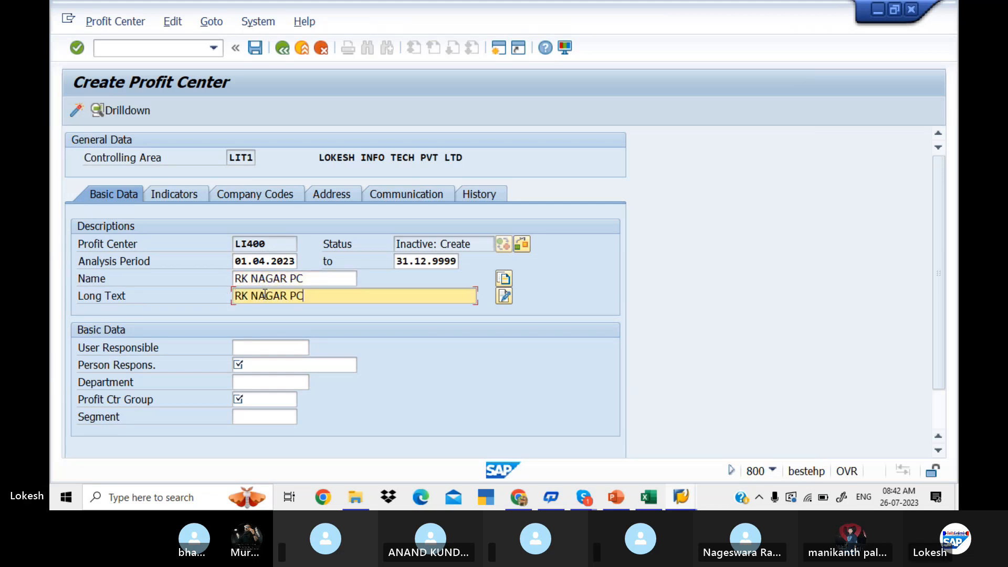
Enter the responsible person's name for profit center LI400 and set its department to HR.
left_click(272, 364)
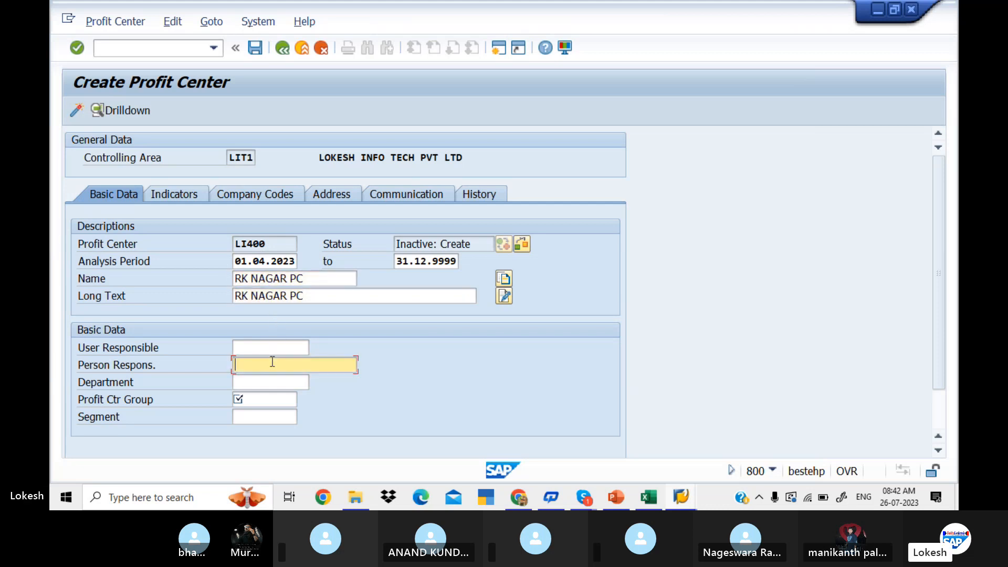
type("MR")
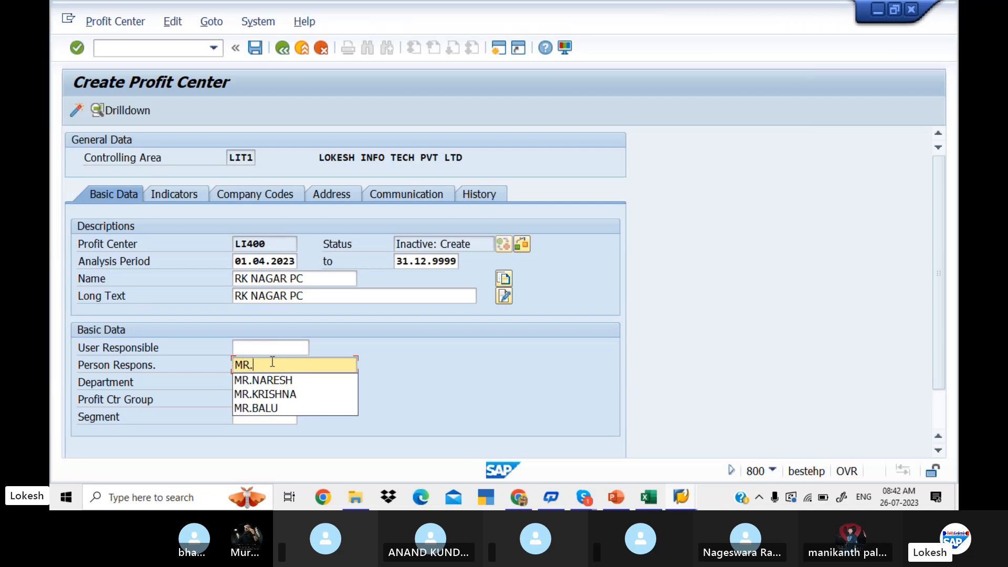
type(".JAI")
left_click(278, 383)
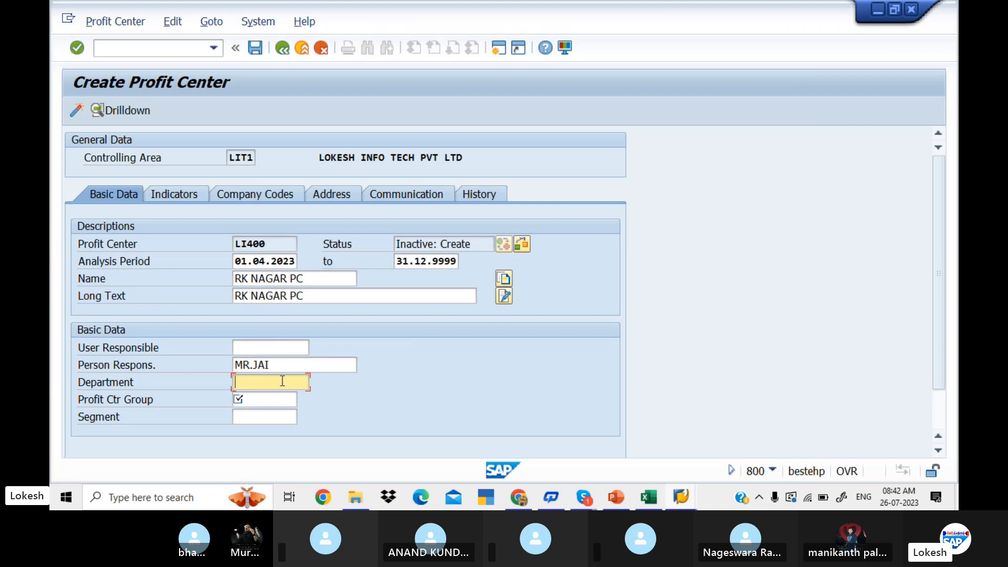
type("M")
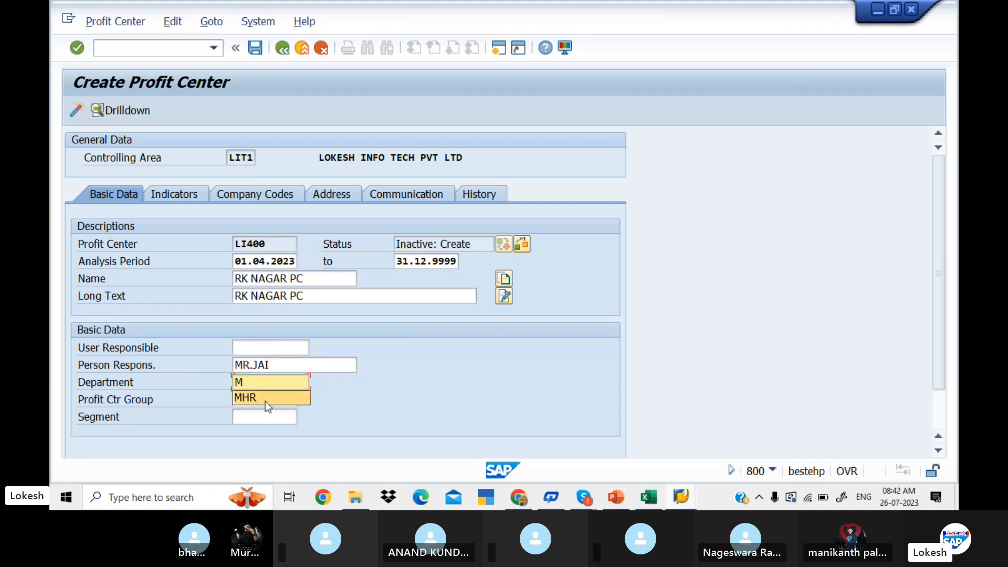
key("BackSpace")
type("H")
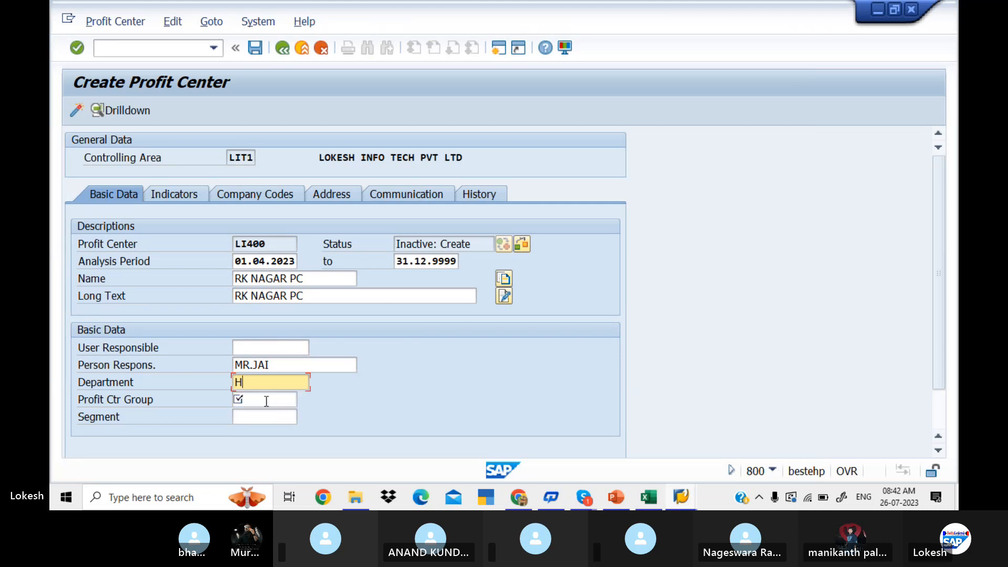
type("R")
Assign profit center LI400 to the profit center group LIT1_BAN.
left_click(267, 401)
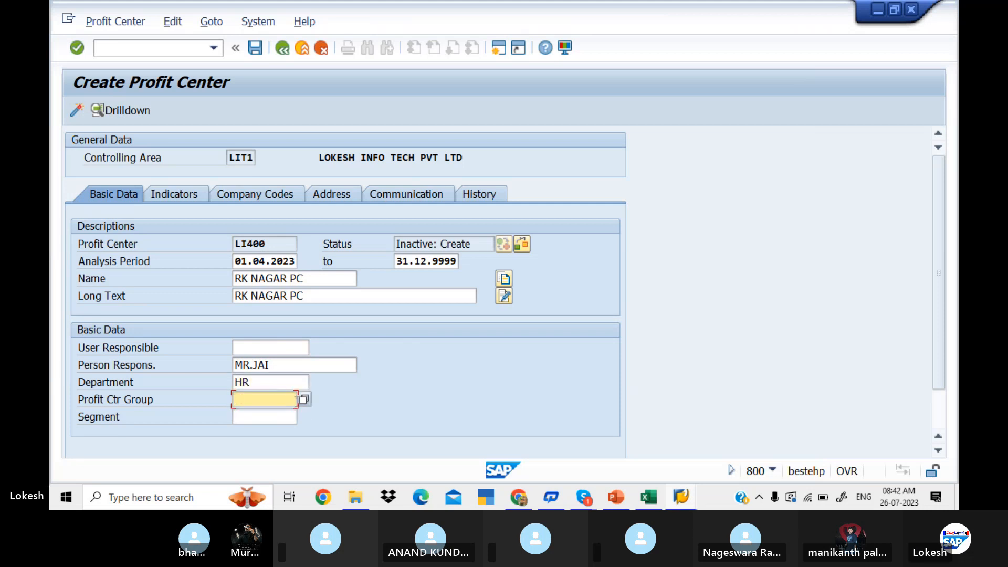
left_click(304, 401)
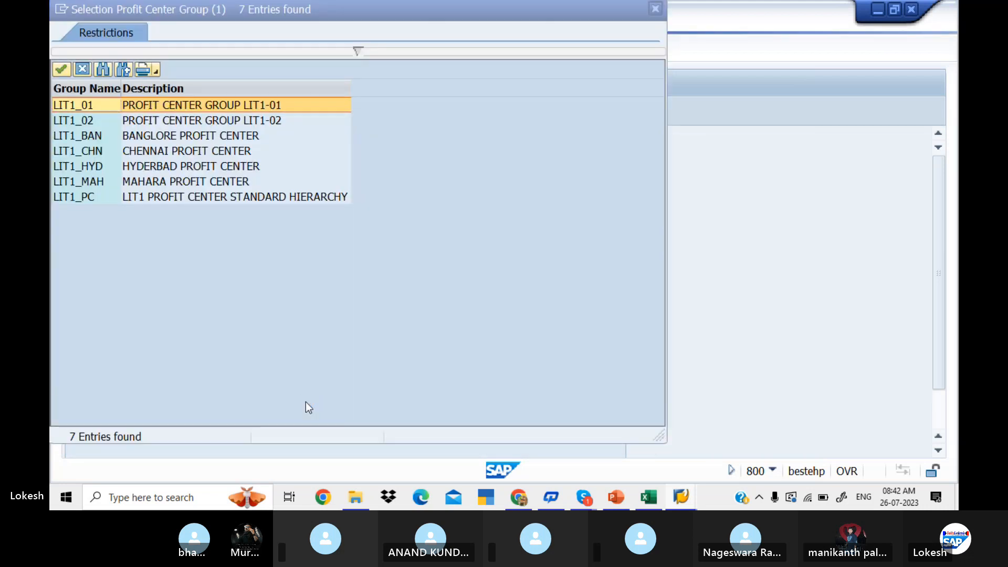
double_click(239, 135)
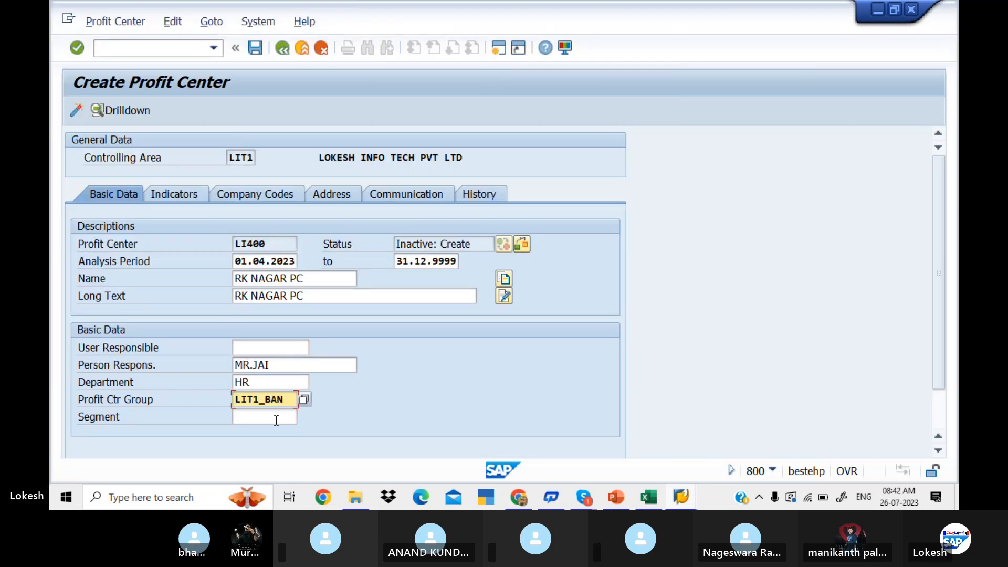
Assign segment 1433 (PENS) to profit center LI400 and activate the profit center.
left_click(277, 419)
left_click(304, 419)
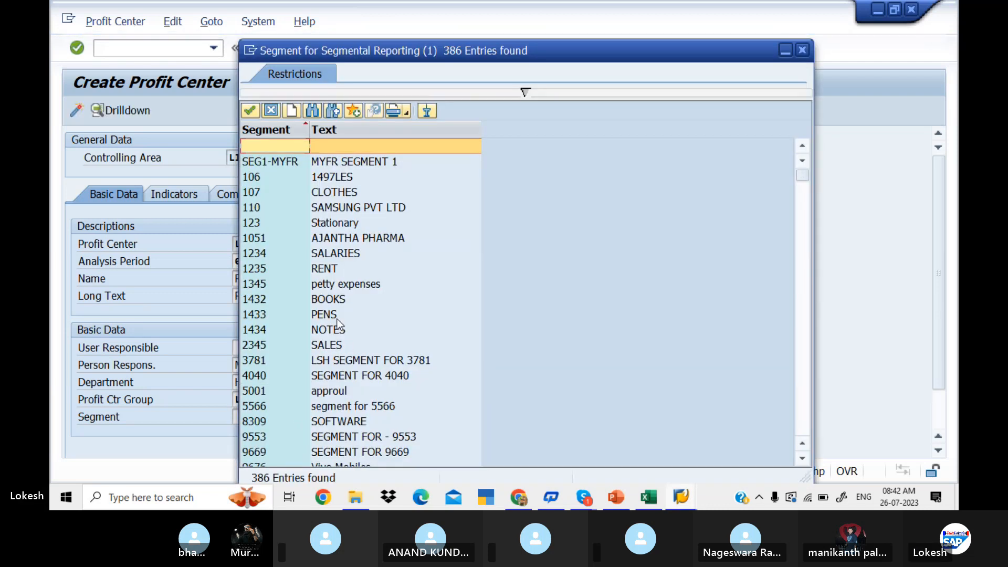
double_click(332, 314)
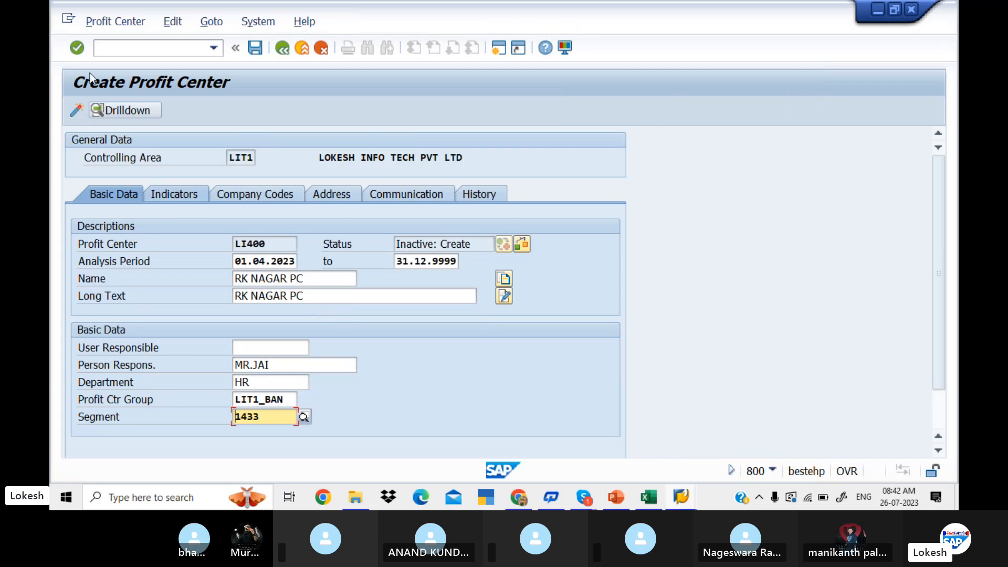
left_click(78, 109)
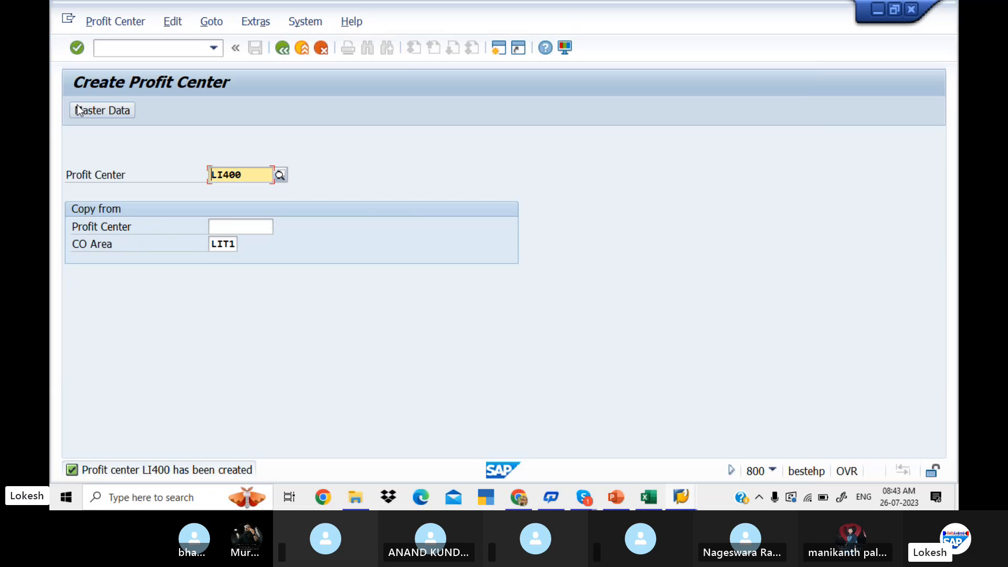
left_click(282, 48)
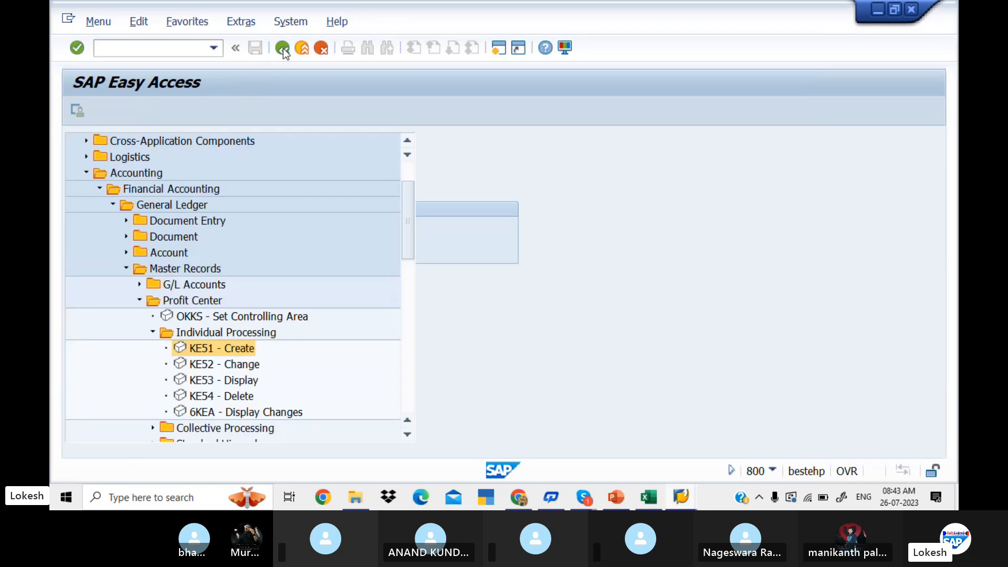
Open the master data of profit center LI300 for changing with transaction KE52.
left_click(213, 362)
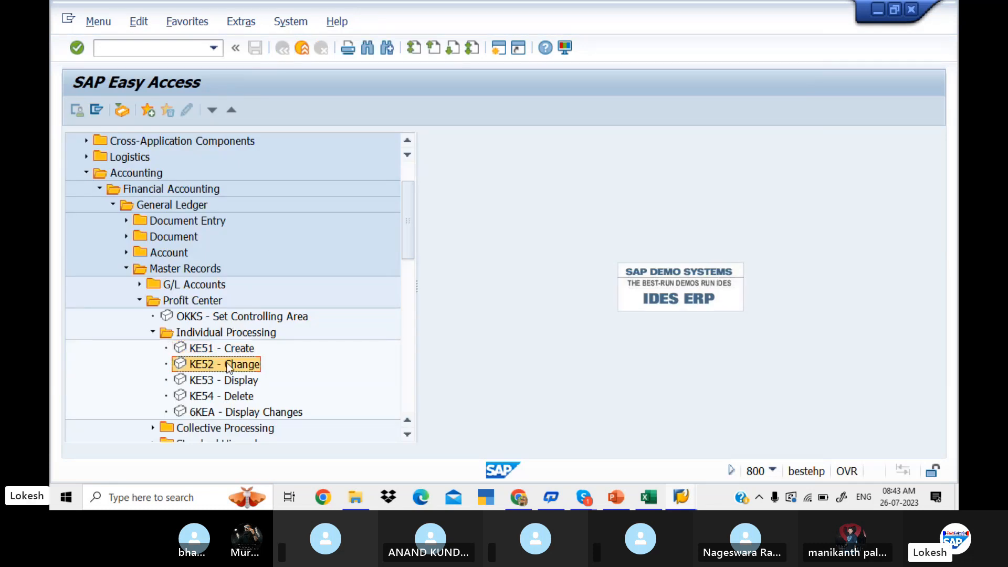
double_click(228, 365)
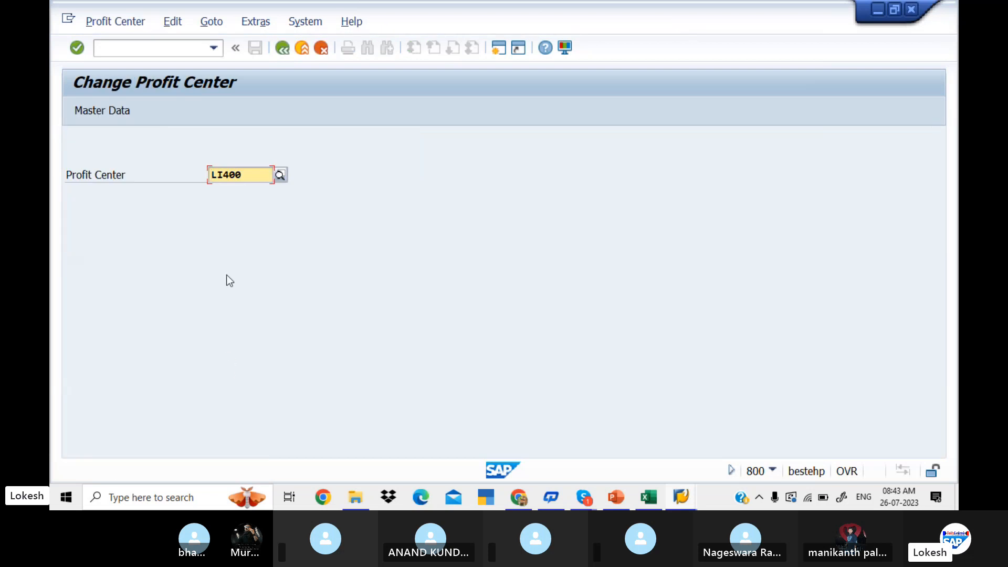
left_click(248, 176)
key("BackSpace")
key("BackSpace")
key("BackSpace")
type("3")
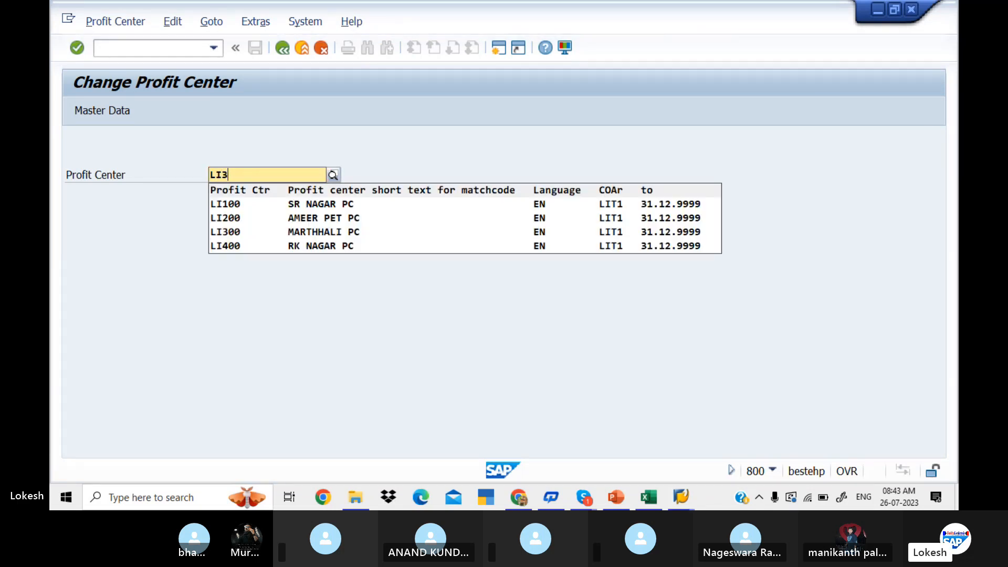
type("00")
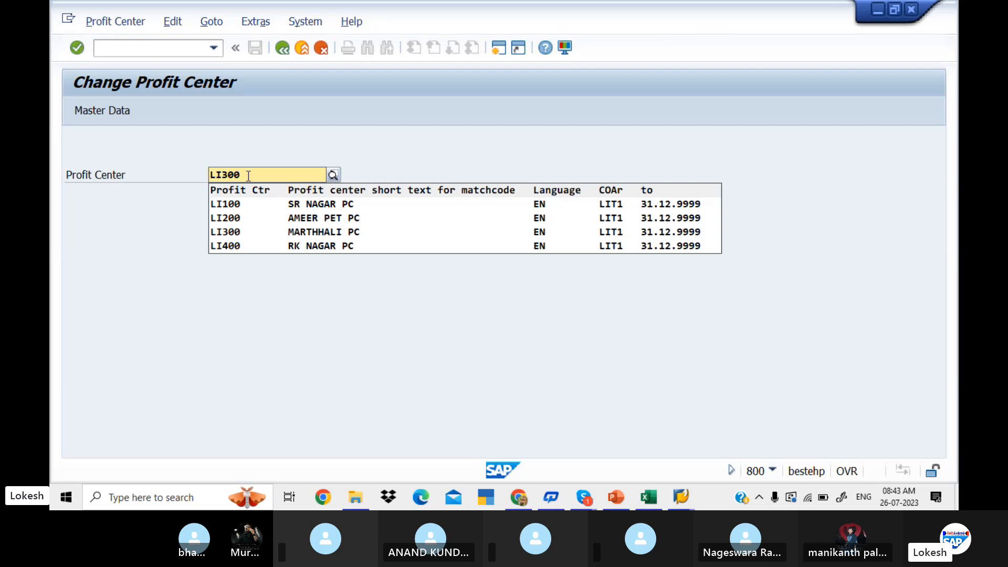
key("Return")
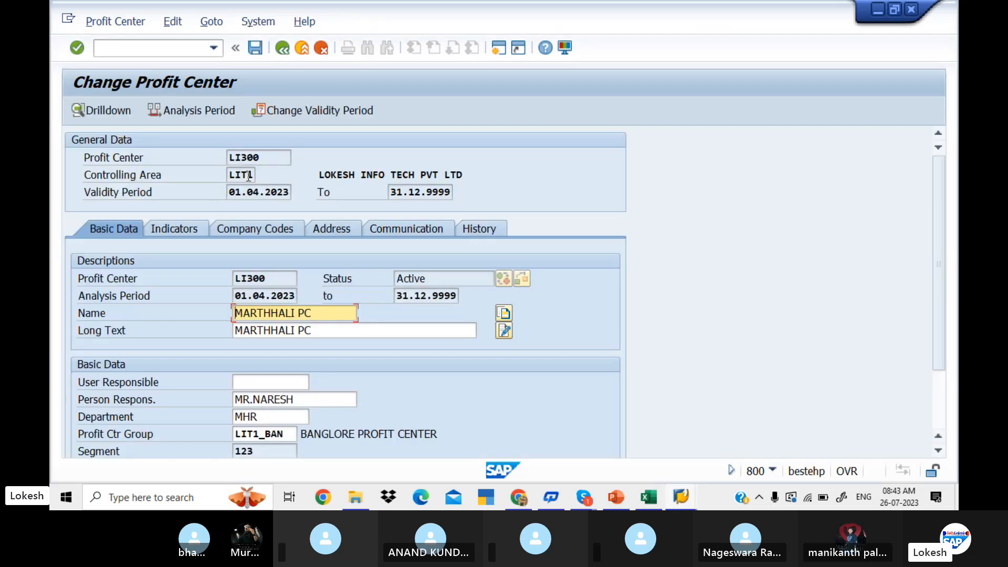
Correct the department of profit center LI300 to HR and replace the responsible person's name.
left_click(243, 417)
key("BackSpace")
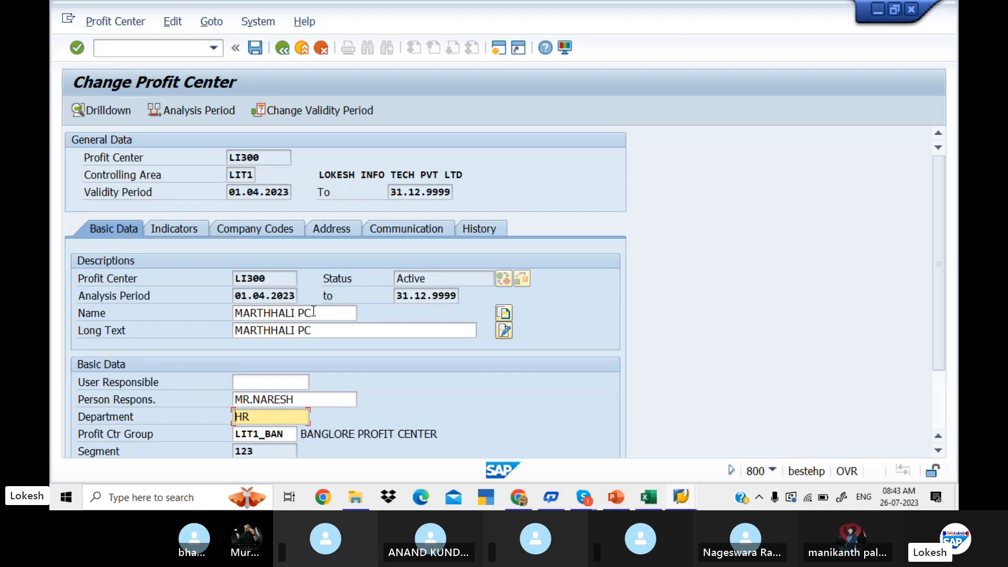
left_click(301, 399)
key("BackSpace")
key("BackSpace")
key("BackSpace")
key("BackSpace")
key("BackSpace")
key("BackSpace")
key("BackSpace")
key("BackSpace")
key("BackSpace")
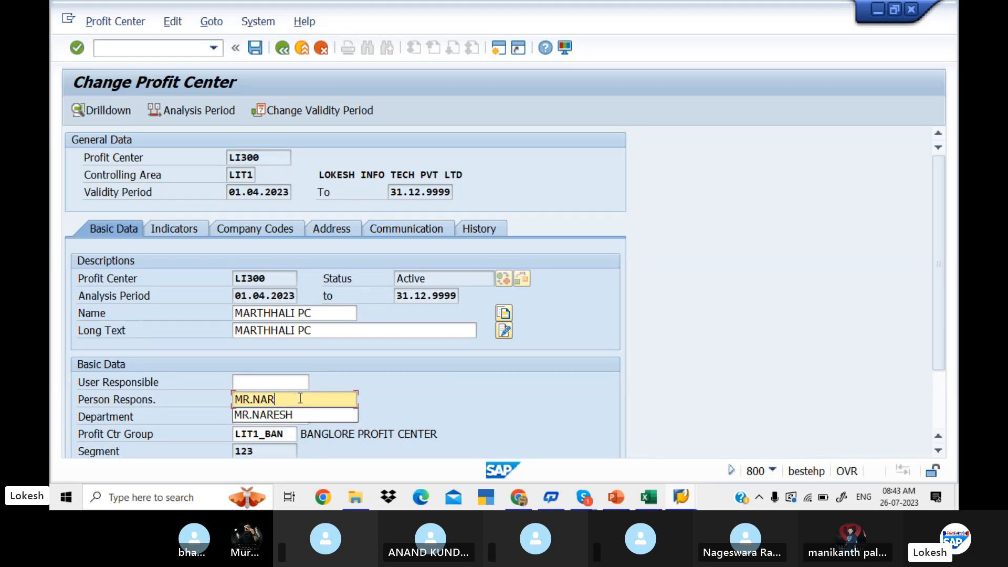
type("MR")
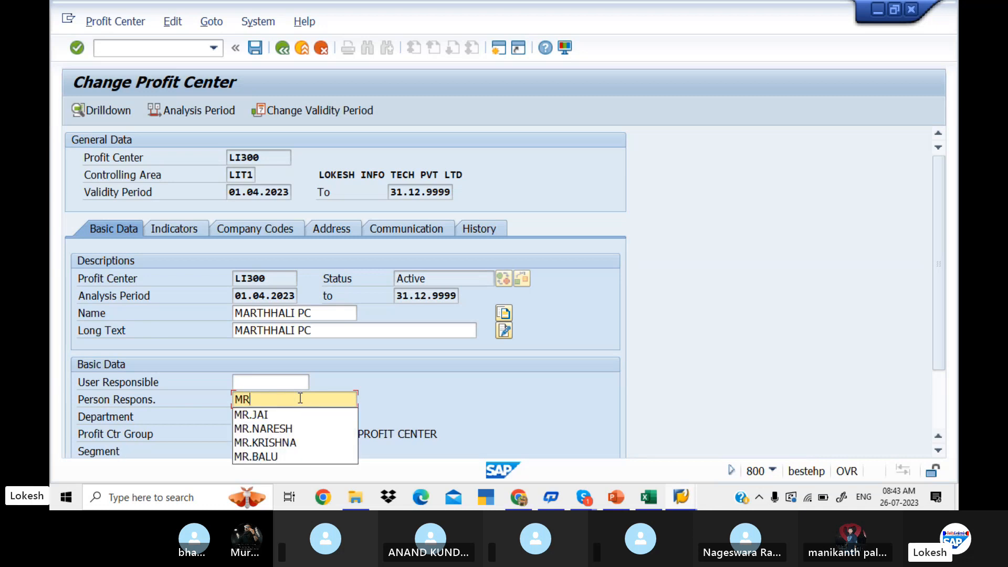
key("BackSpace")
type("S")
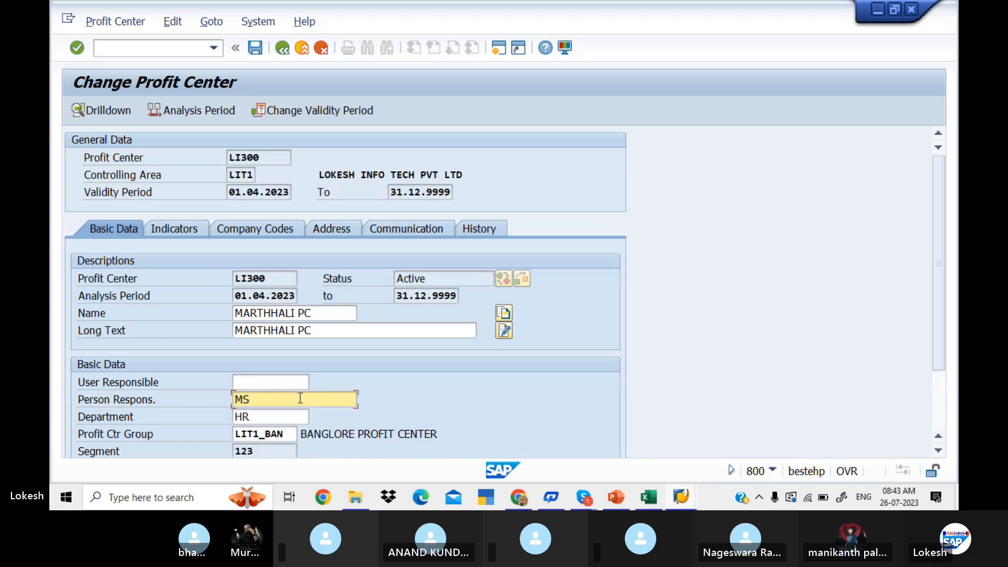
type(".PRIYA")
Save the changes to profit center LI300 and activate it again.
left_click(254, 49)
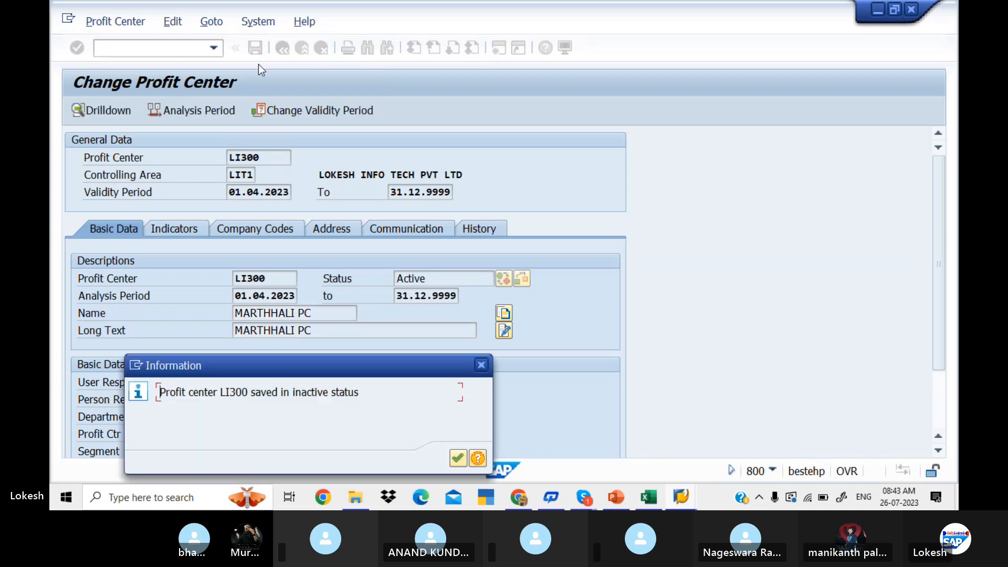
left_click(459, 458)
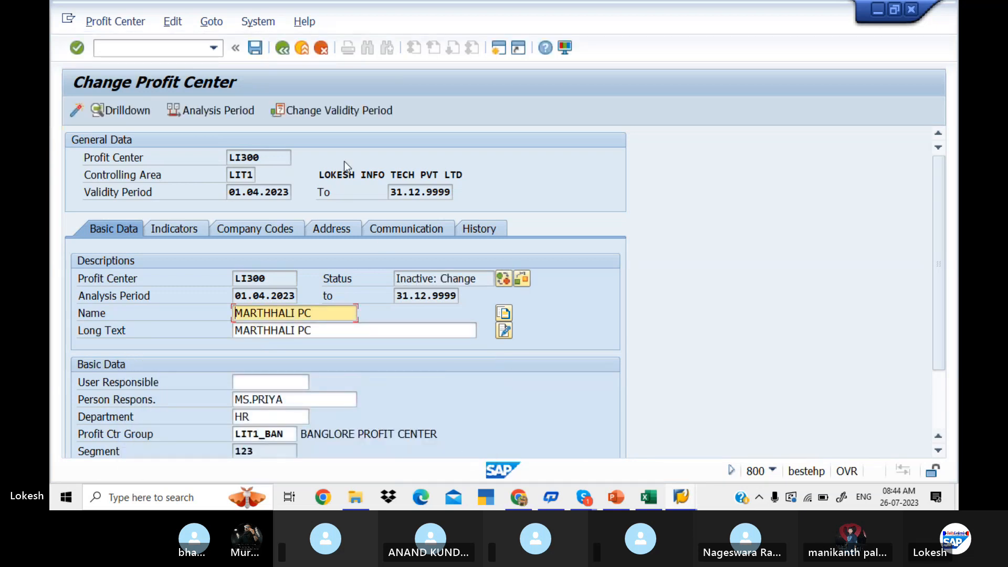
left_click(77, 109)
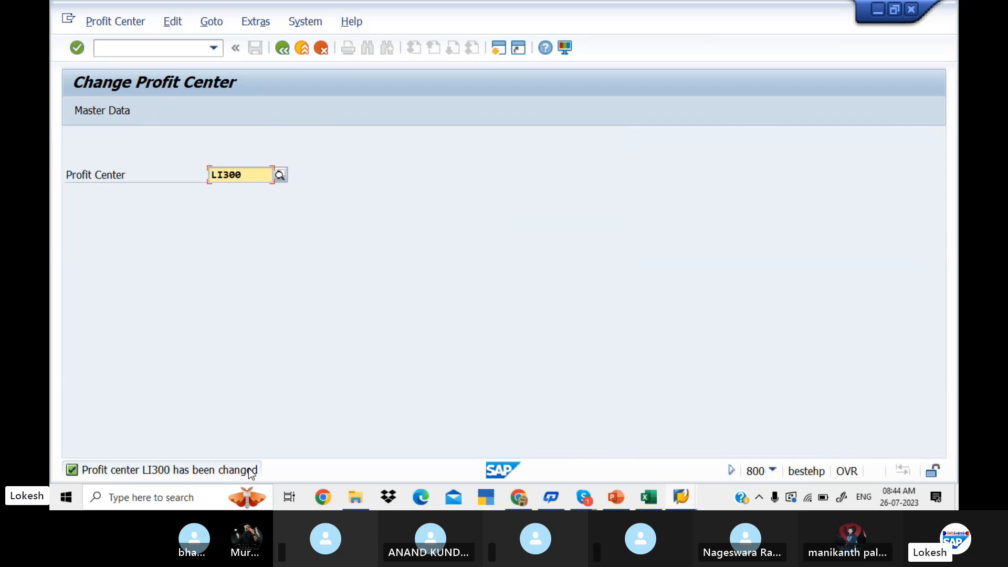
left_click(283, 49)
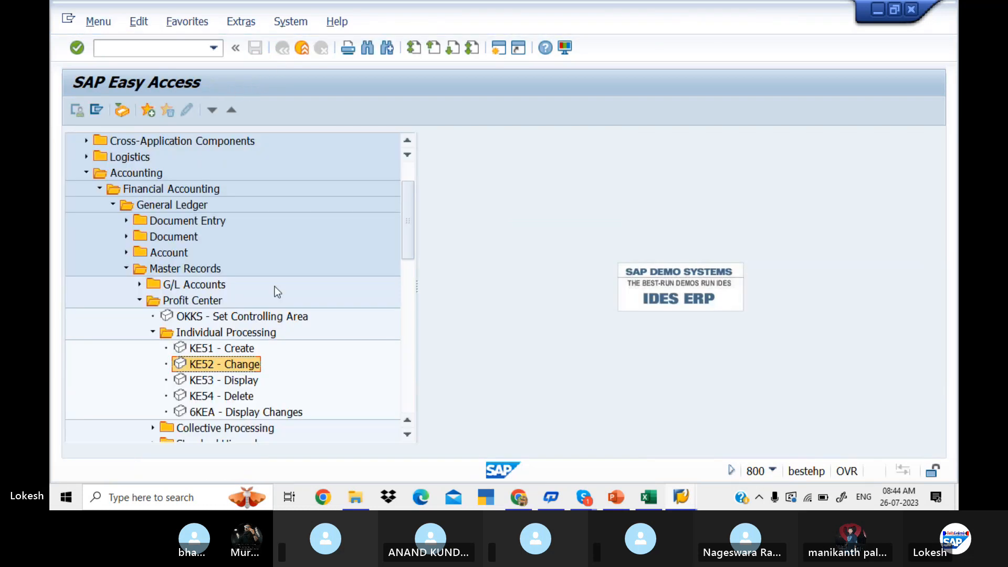
Display the master data of profit center LI300 with transaction KE53 to review the changed basic data.
left_click(210, 385)
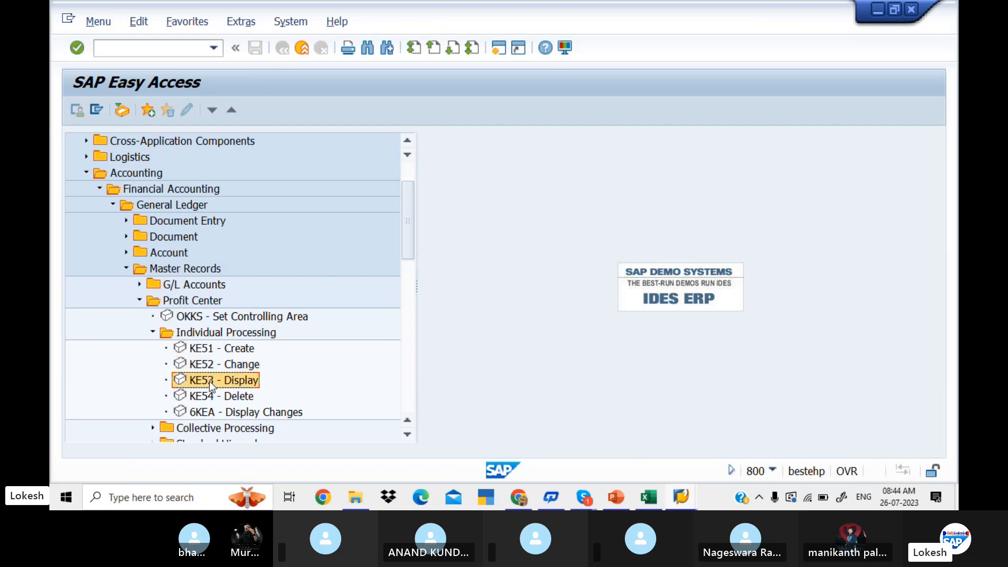
double_click(210, 384)
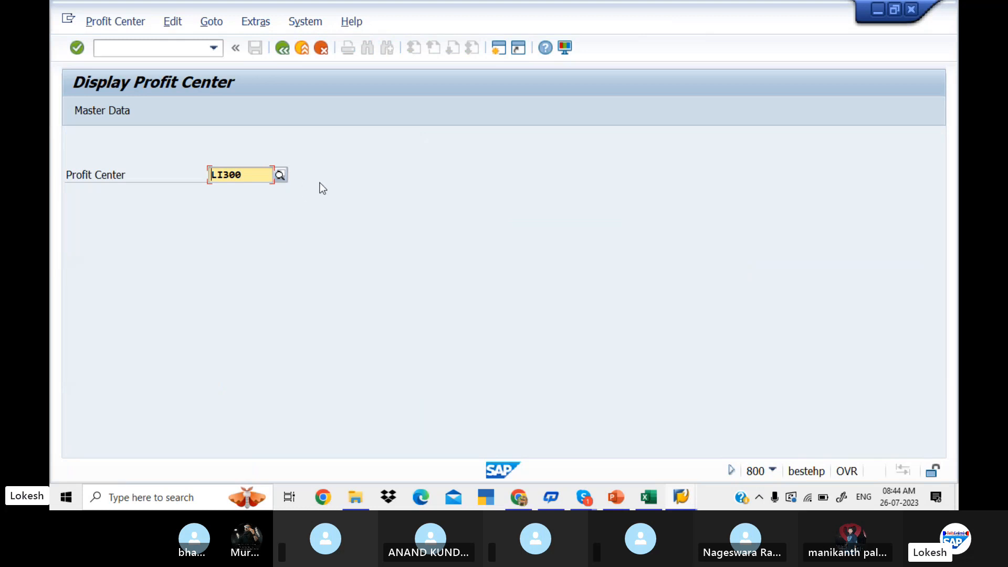
key("Return")
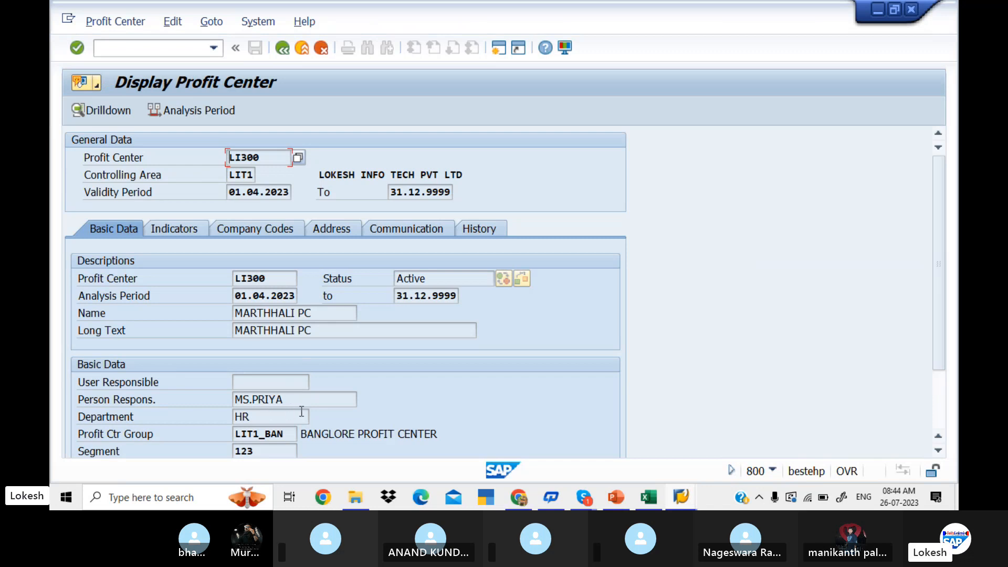
left_click(288, 49)
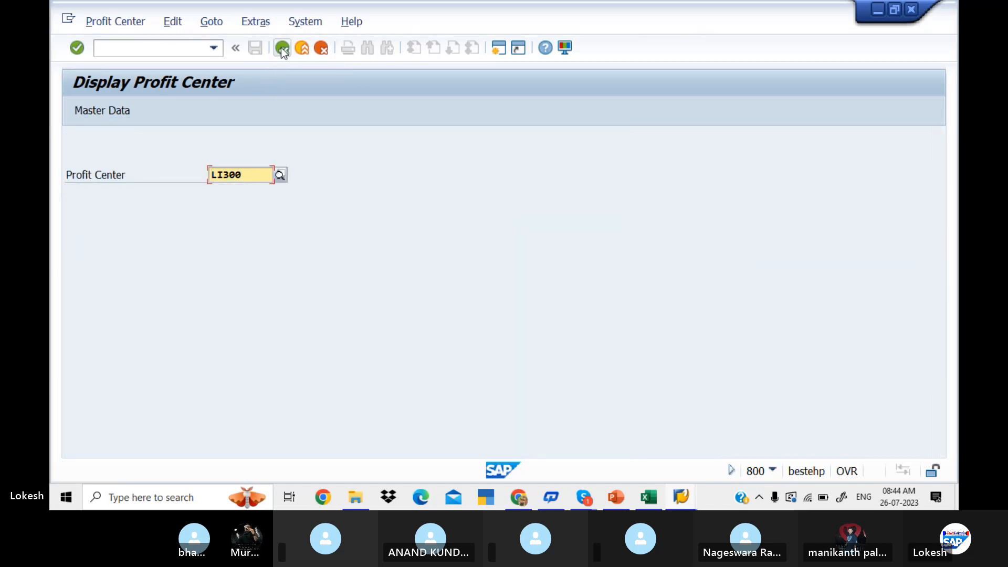
left_click(282, 48)
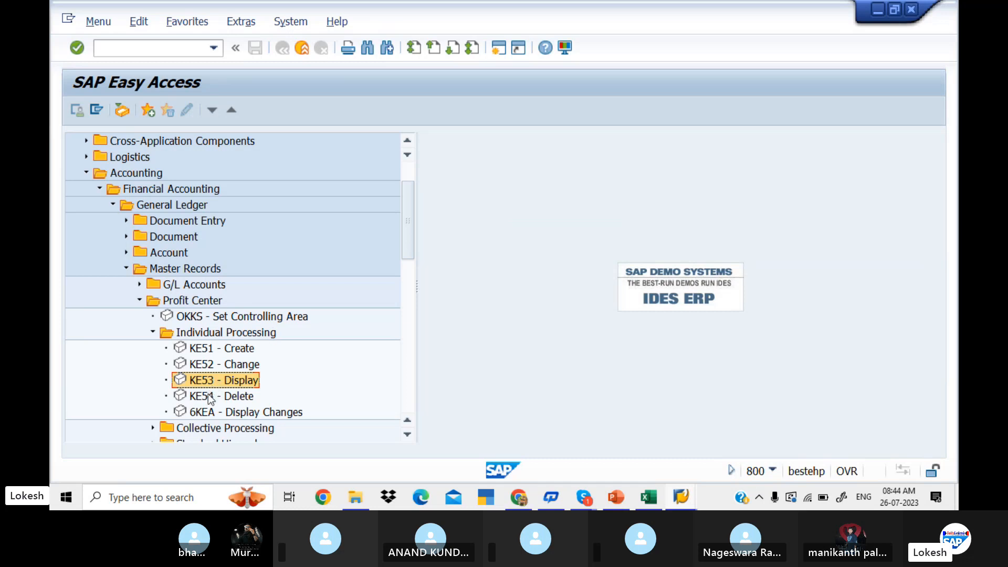
View profit center LI300 in the deletion transaction KE54 without marking it for deletion.
double_click(208, 395)
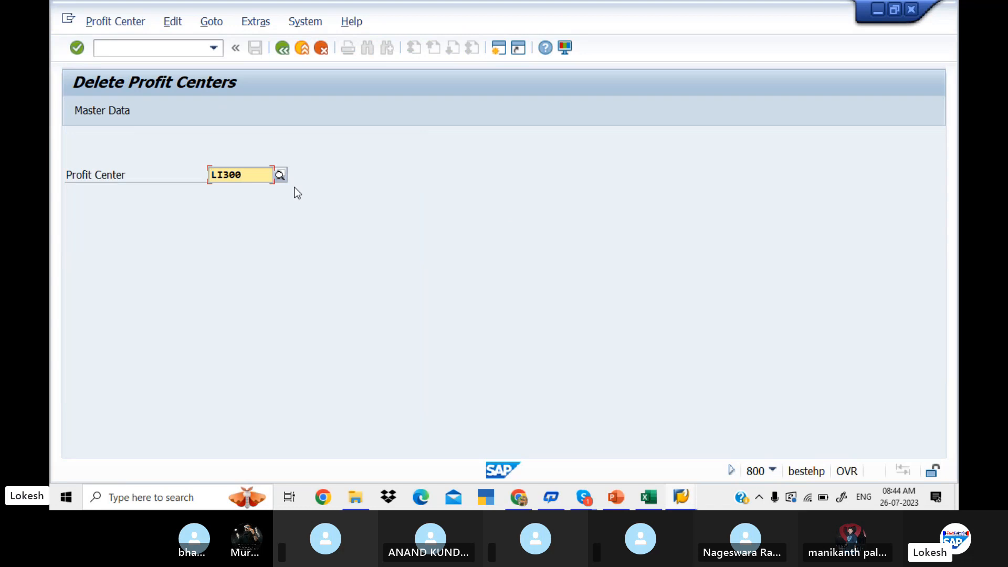
key("Return")
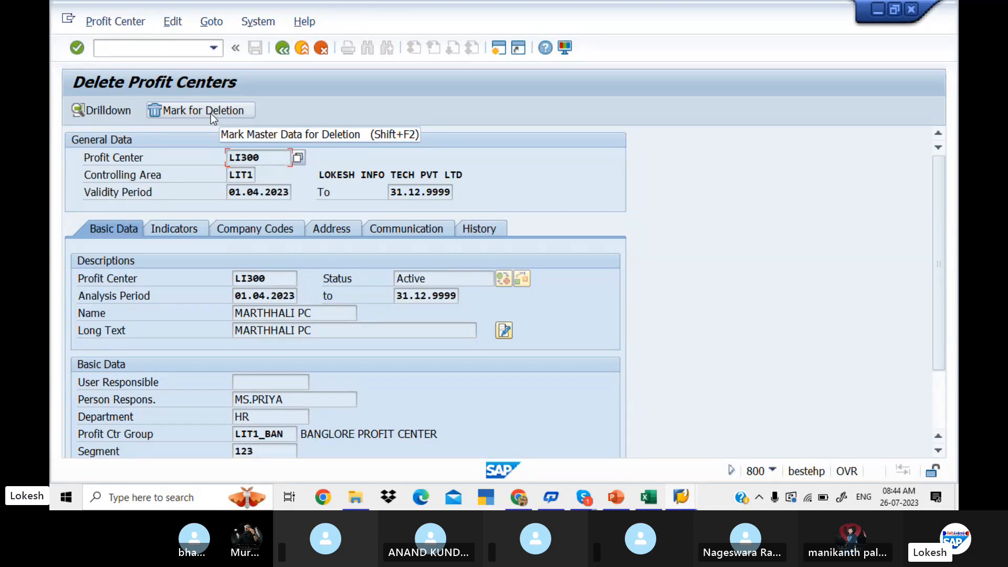
left_click(283, 48)
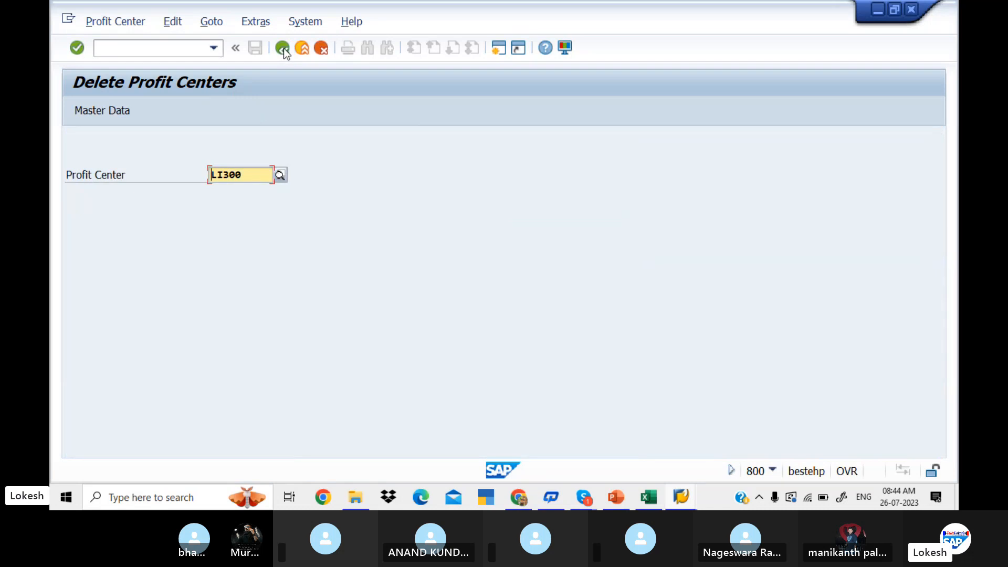
left_click(283, 48)
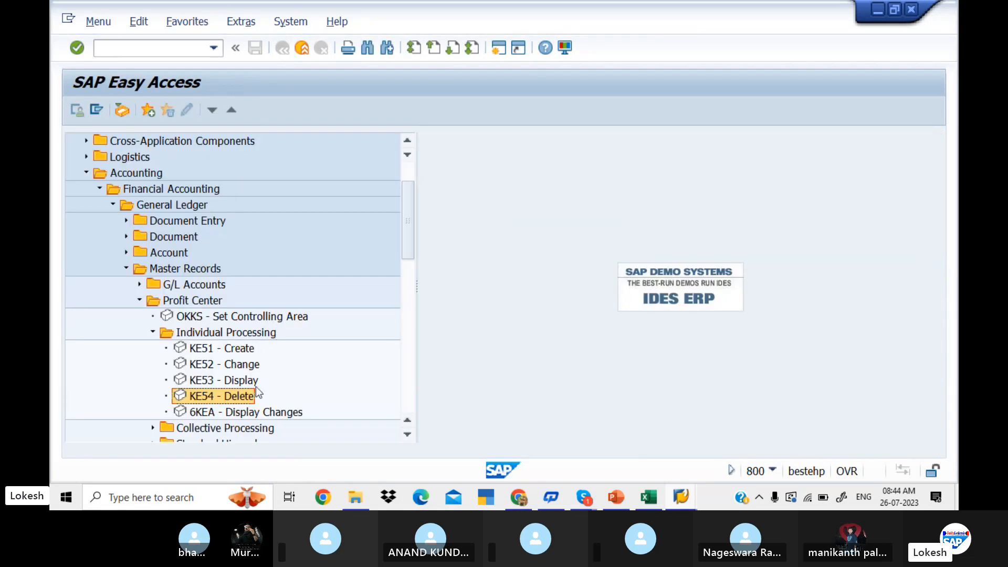
Display all change documents of profit center LI300 with transaction 6KEA to review the changed fields, and return to the SAP Easy Access menu.
double_click(235, 412)
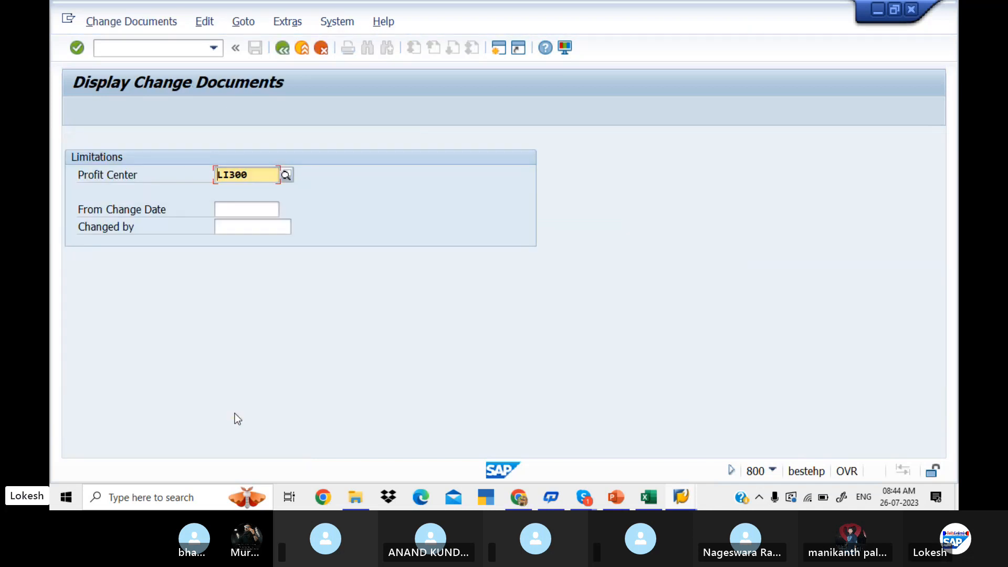
key("Return")
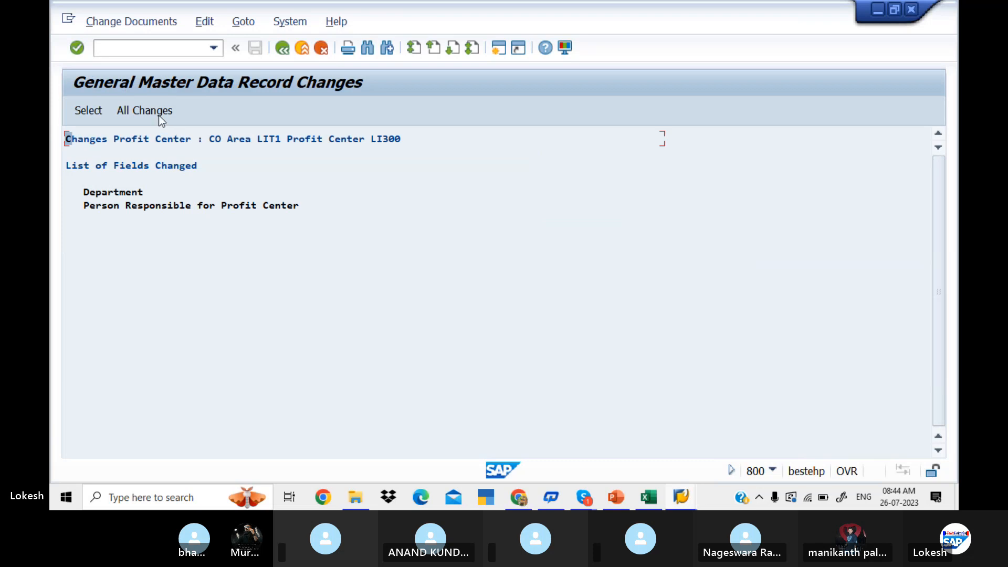
left_click(158, 114)
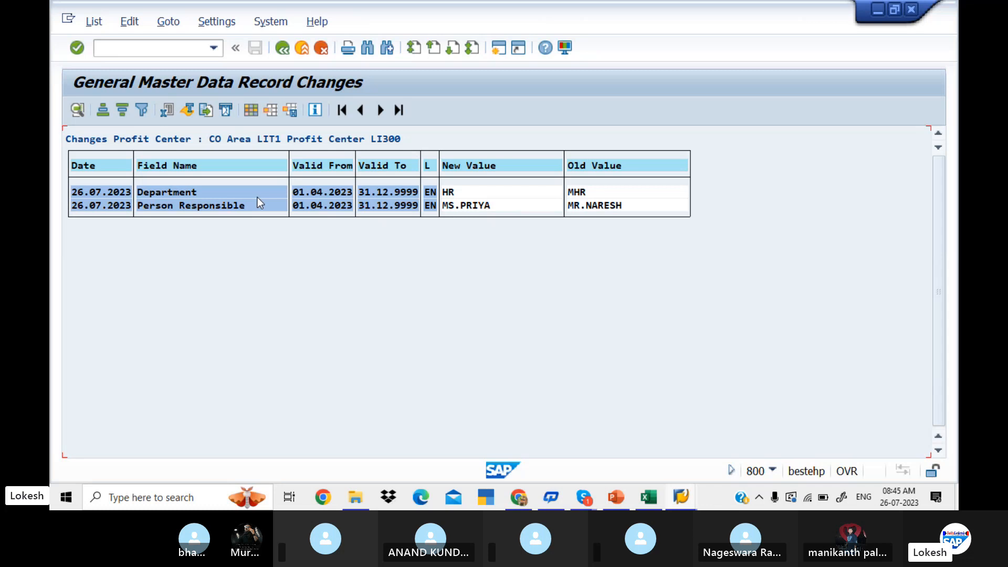
left_click(284, 50)
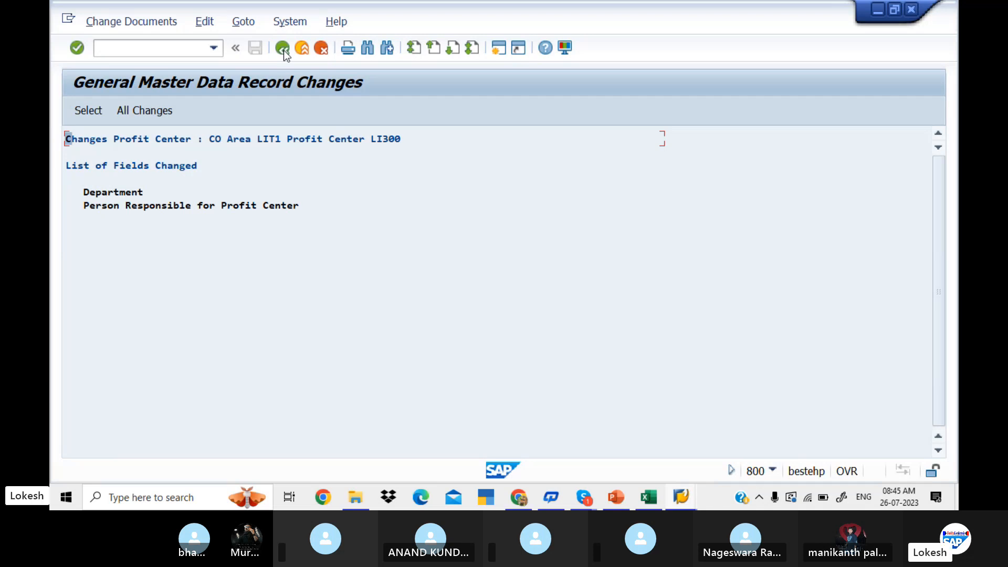
left_click(284, 49)
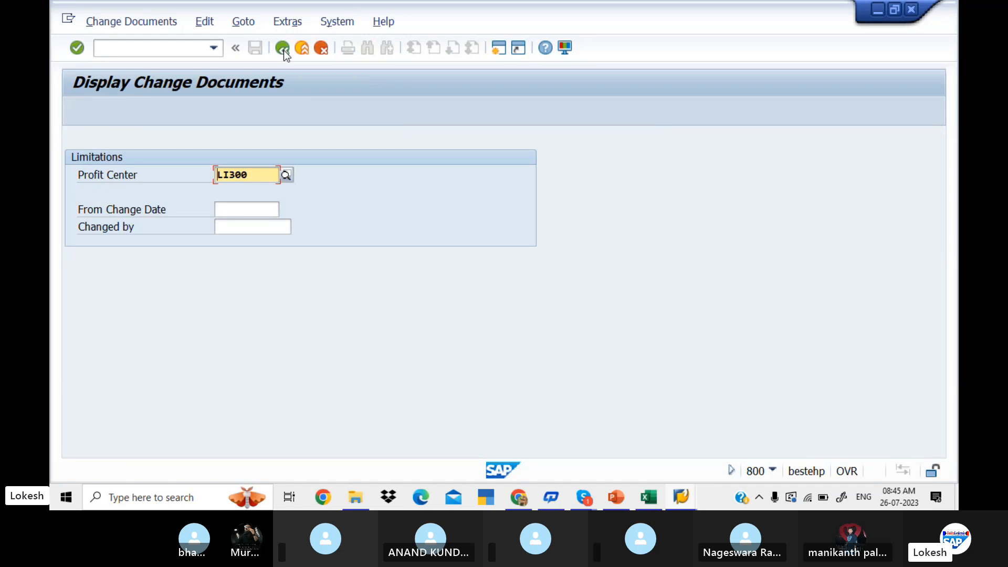
left_click(284, 50)
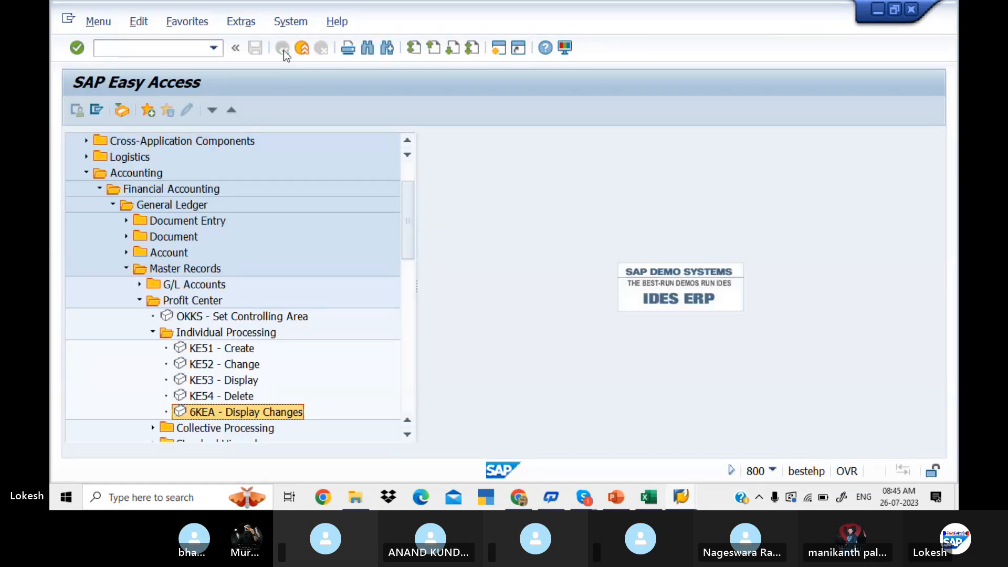
Leave the SAP Easy Access menu by running the command /n.
left_click(181, 47)
type("/")
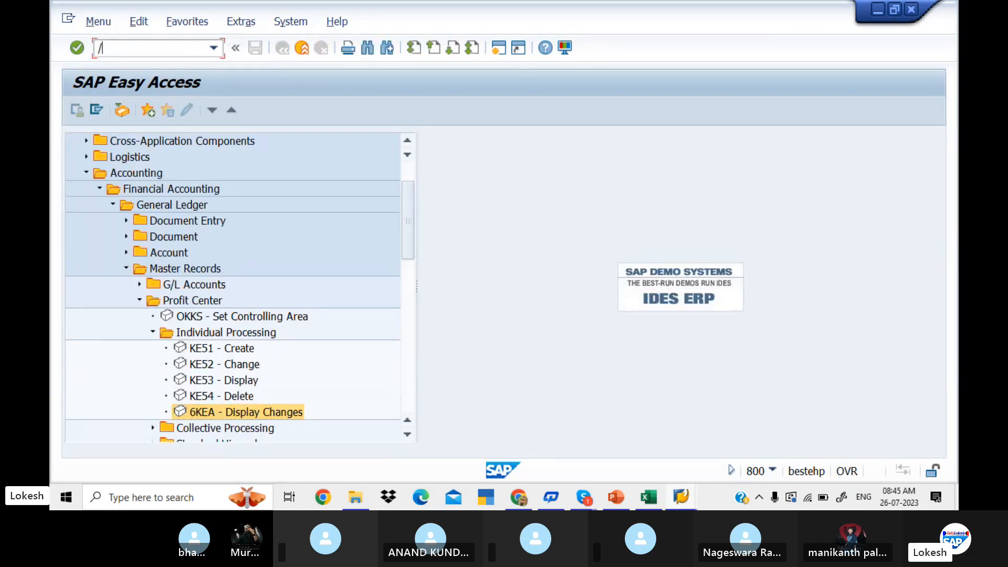
type("n")
key("Return")
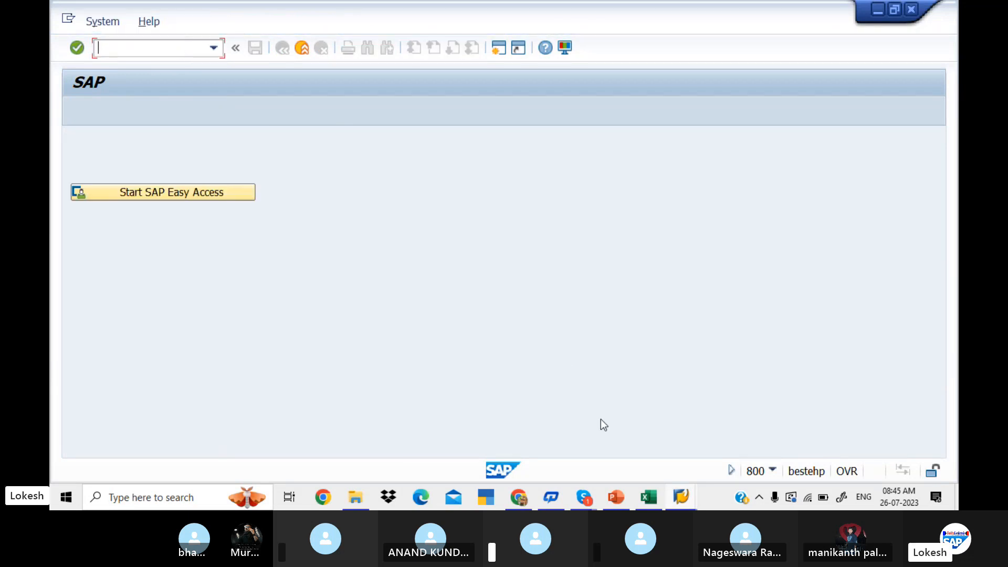
Switch to the Skype group call window and end the call.
left_click(593, 496)
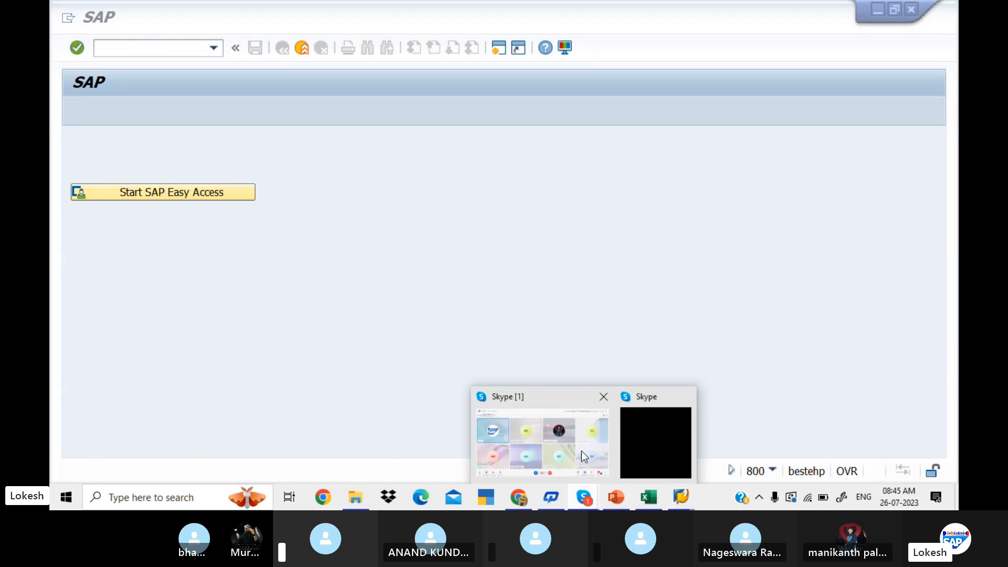
left_click(582, 429)
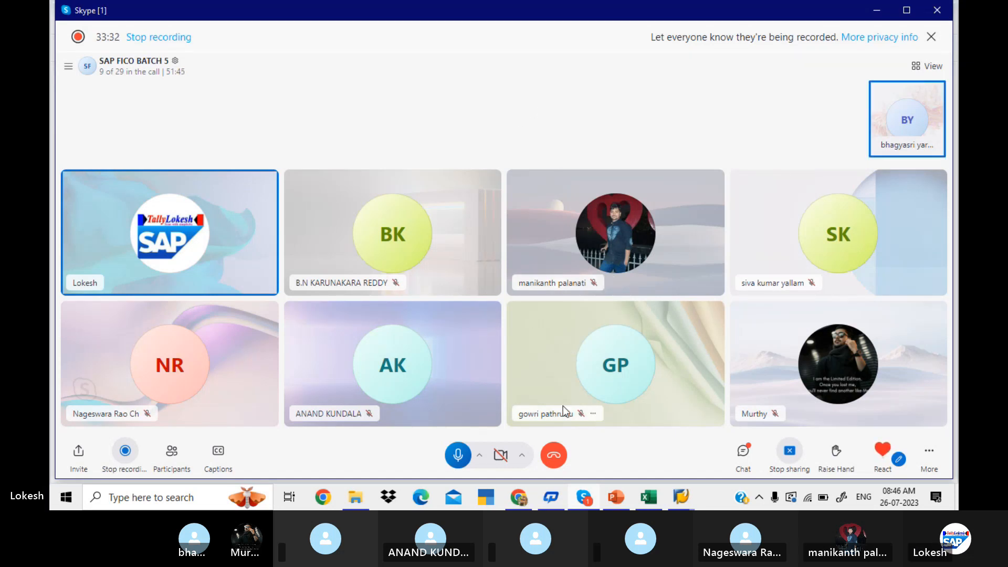
left_click(559, 461)
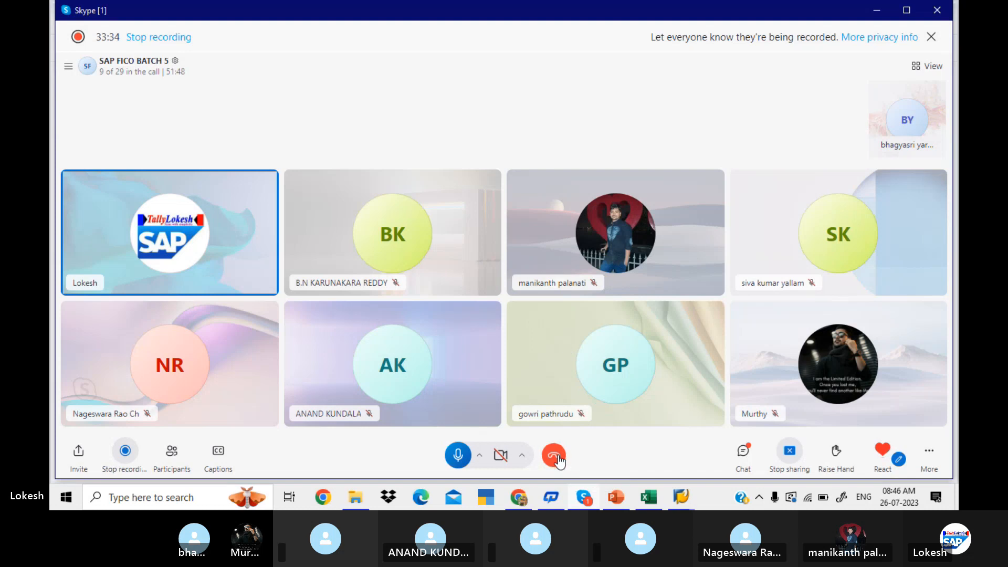